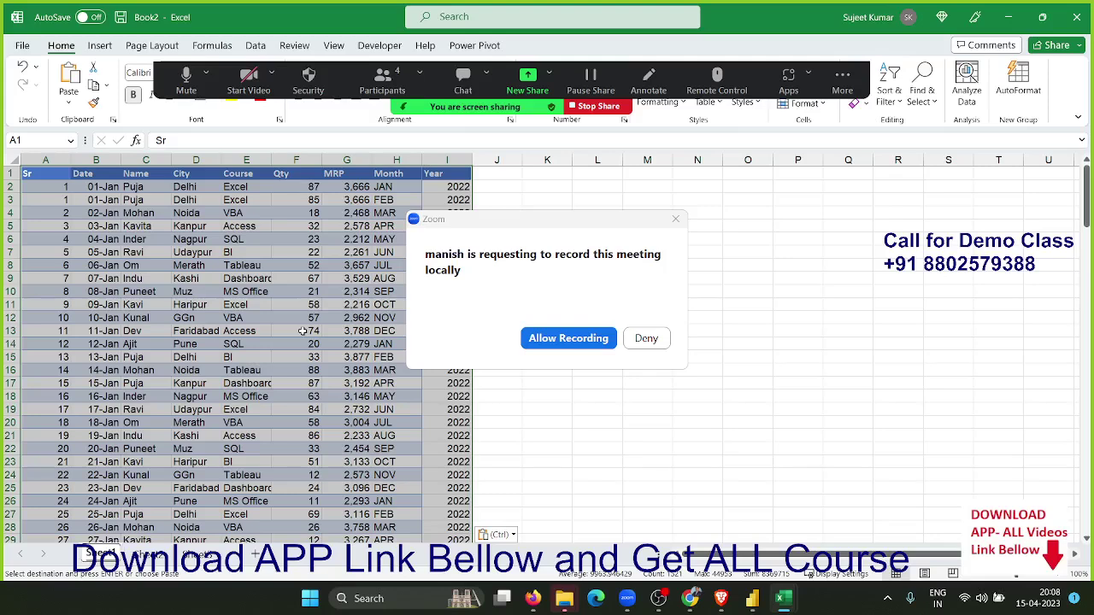
- Select the sales table from the Sr header and jump to row 169 and back to check its extent
click(566, 337)
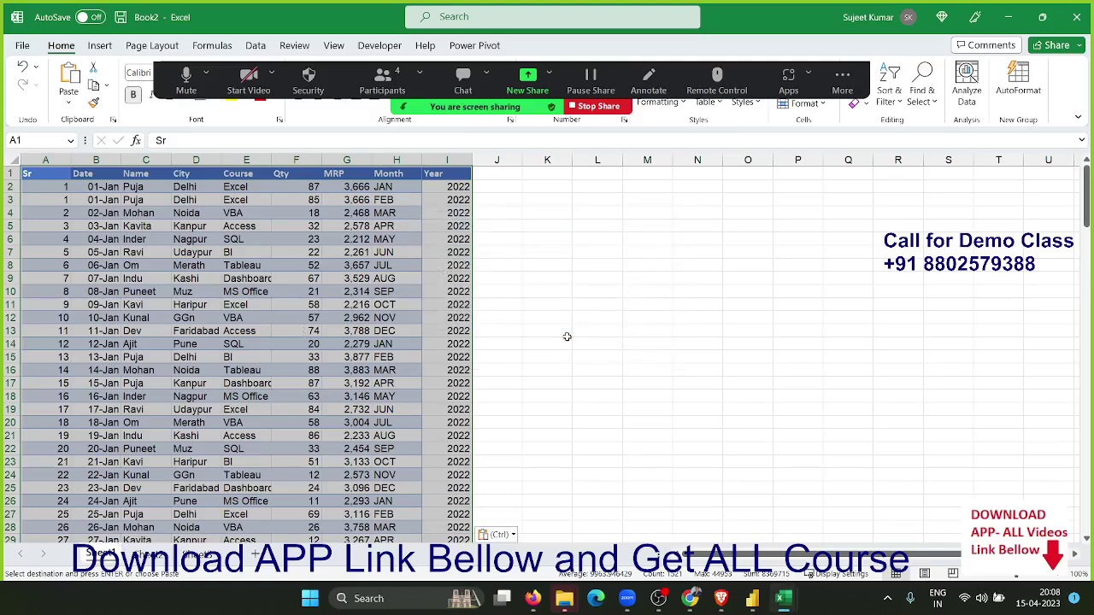
click(258, 227)
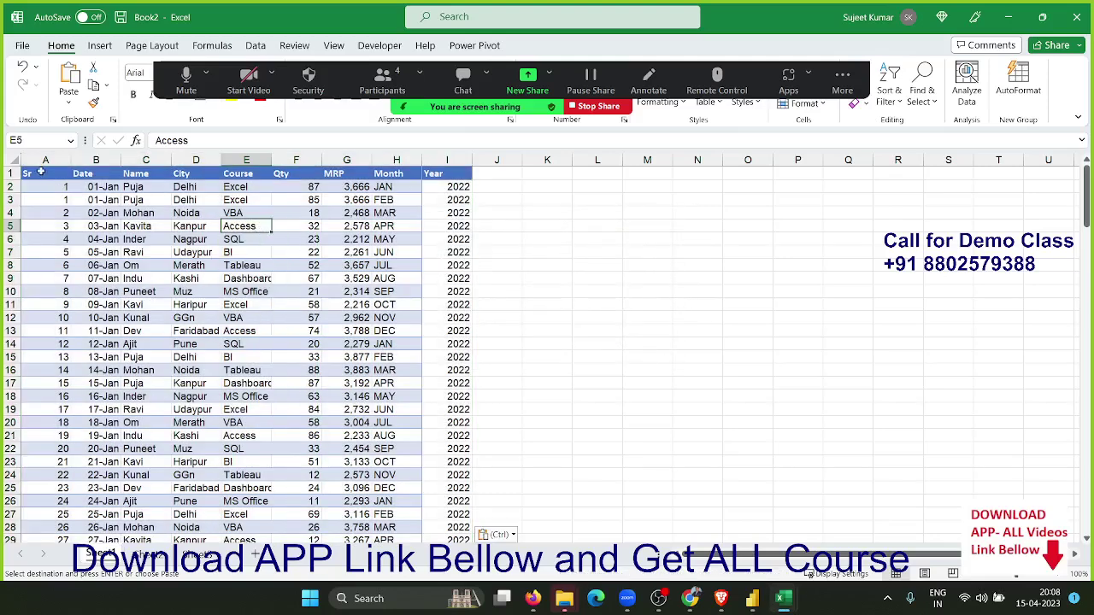
click(38, 170)
key(ctrl+shift+Right)
key(ctrl+shift+Down)
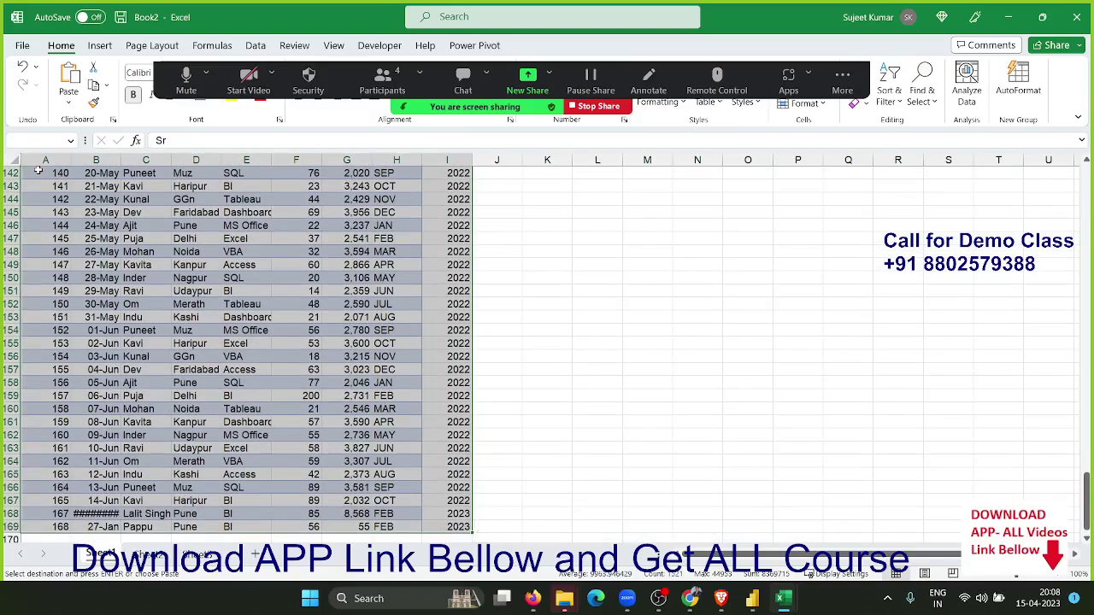
key(ctrl+shift+Up)
key(ctrl+shift+Down)
key(ctrl+shift+Up)
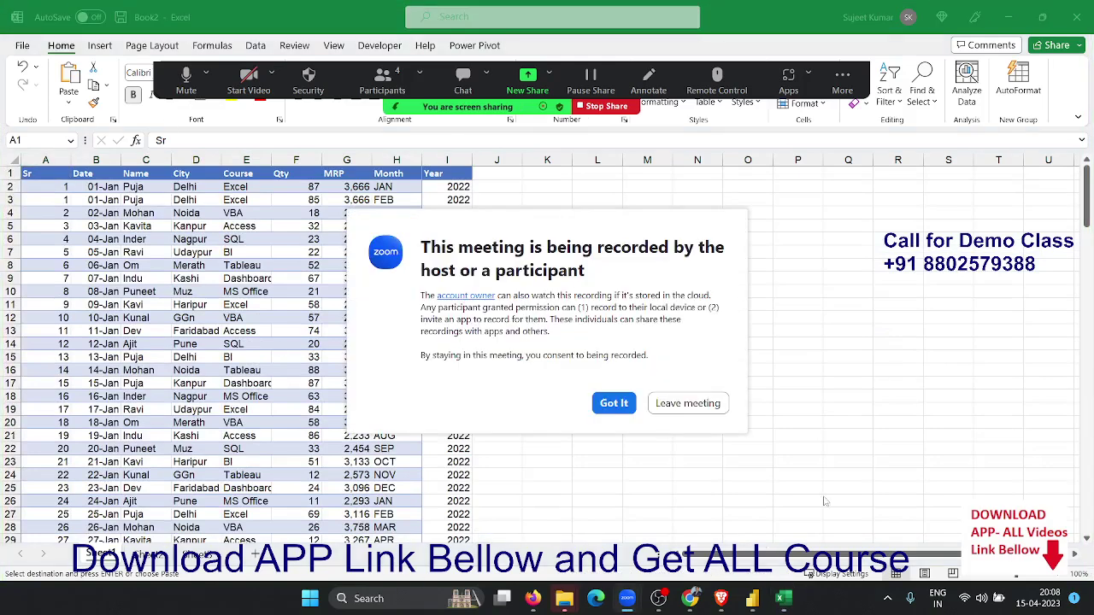
click(613, 409)
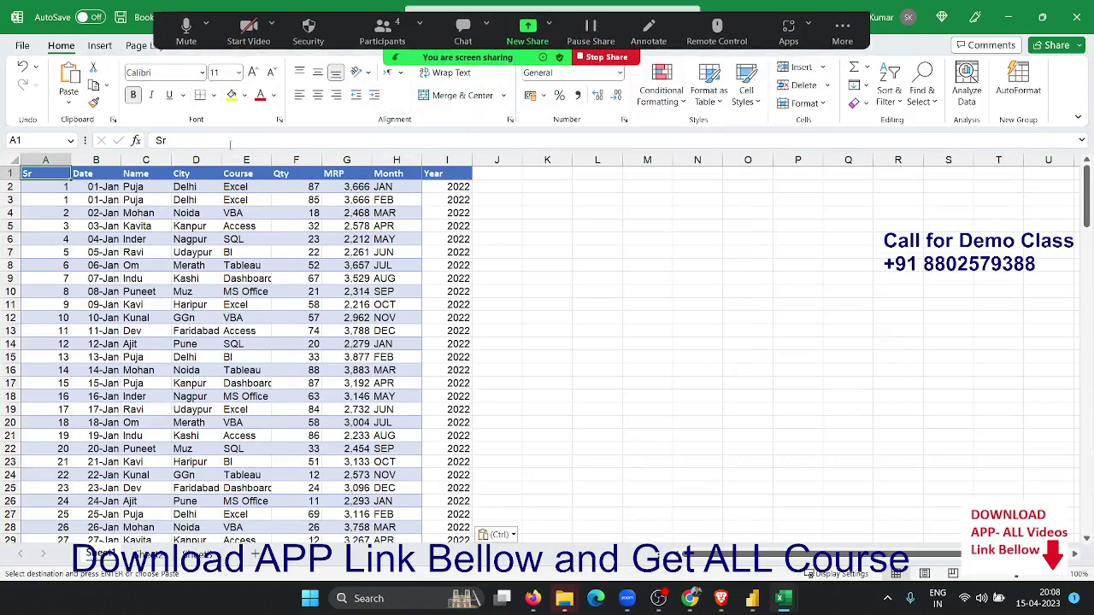
- Insert a PivotTable from the Sheet1 range A1:I169 on a new worksheet
click(106, 49)
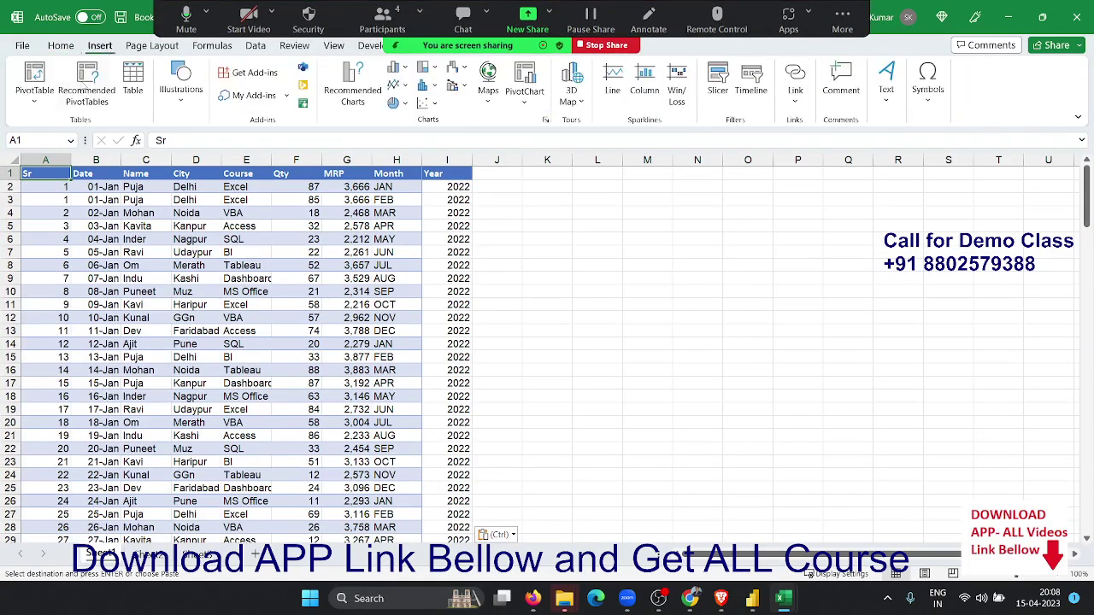
key(alt+n)
key(v)
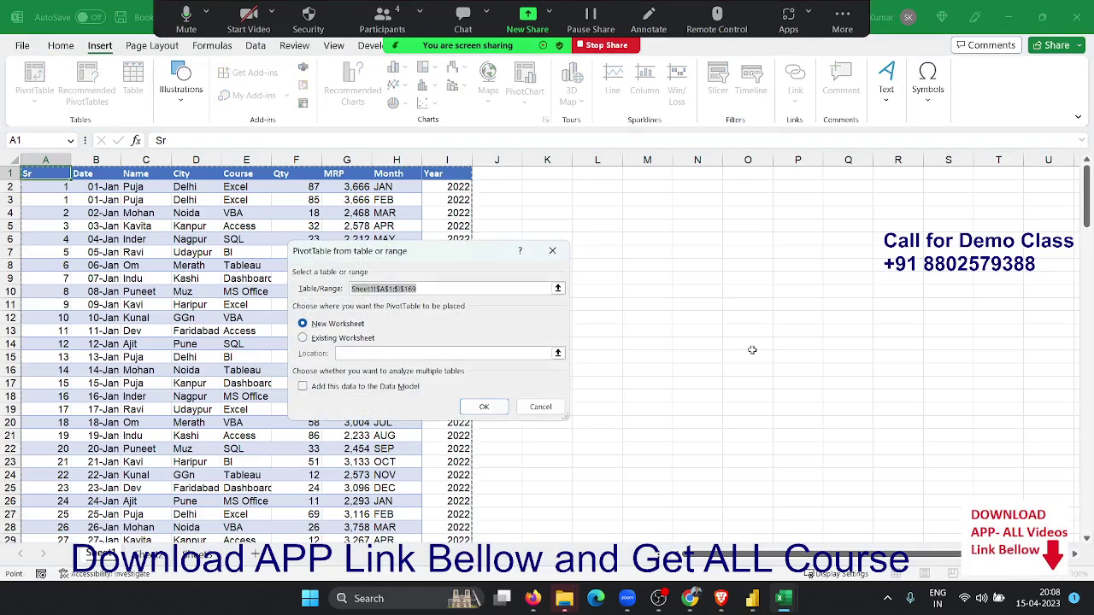
click(481, 403)
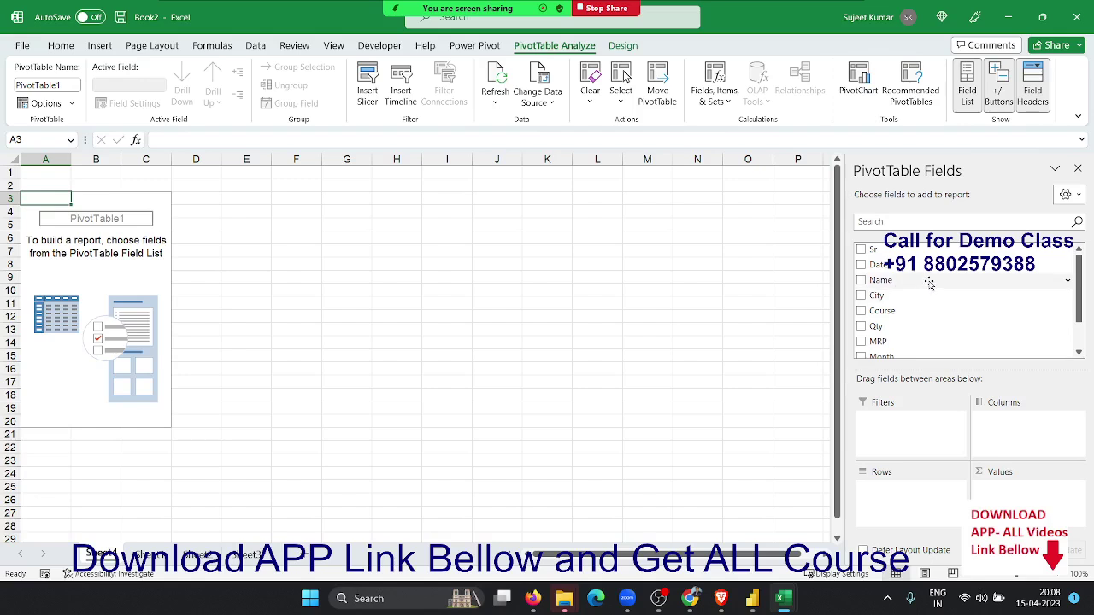
- Put Name in Rows, Qty in Values and Course in Columns, giving a total of 8734
drag(929, 281, 906, 504)
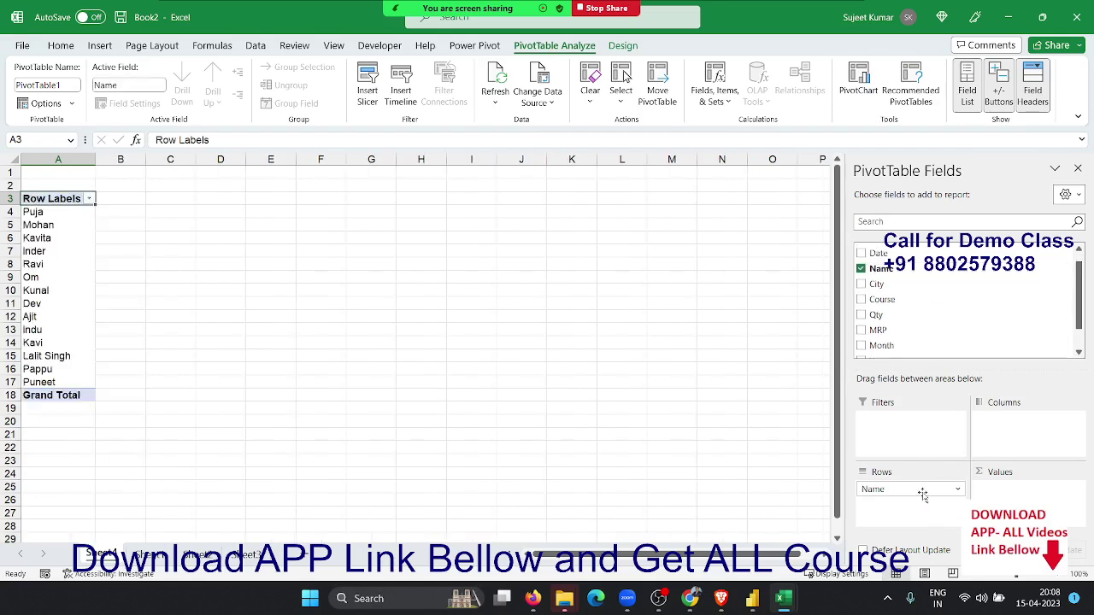
drag(881, 315, 1026, 495)
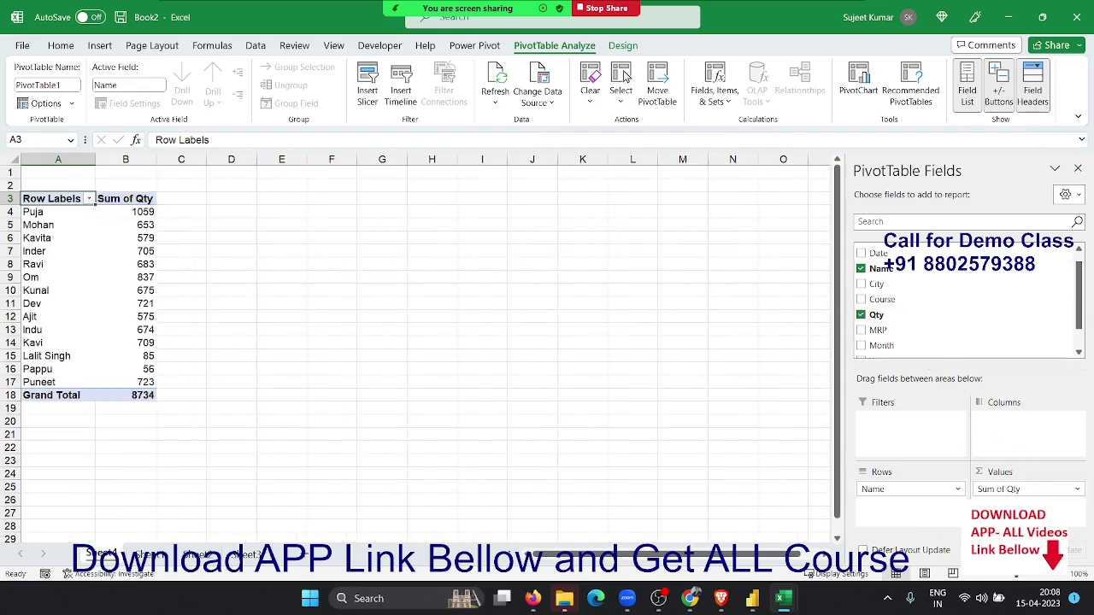
drag(909, 299, 1008, 427)
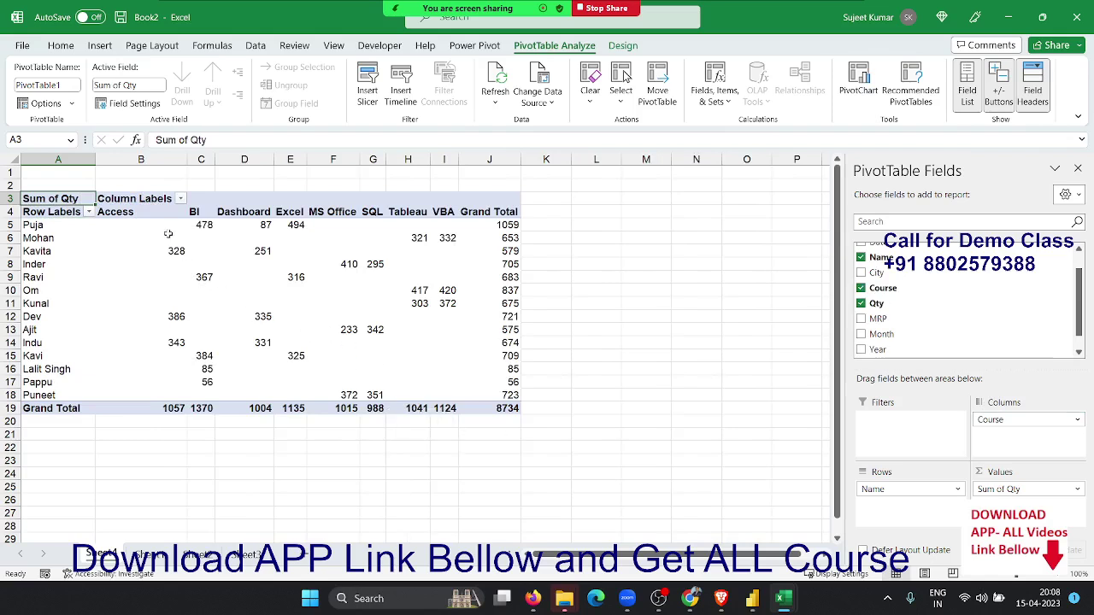
mouse_move(128, 224)
mouse_down()
mouse_move(451, 344)
mouse_move(461, 400)
mouse_move(440, 342)
mouse_up()
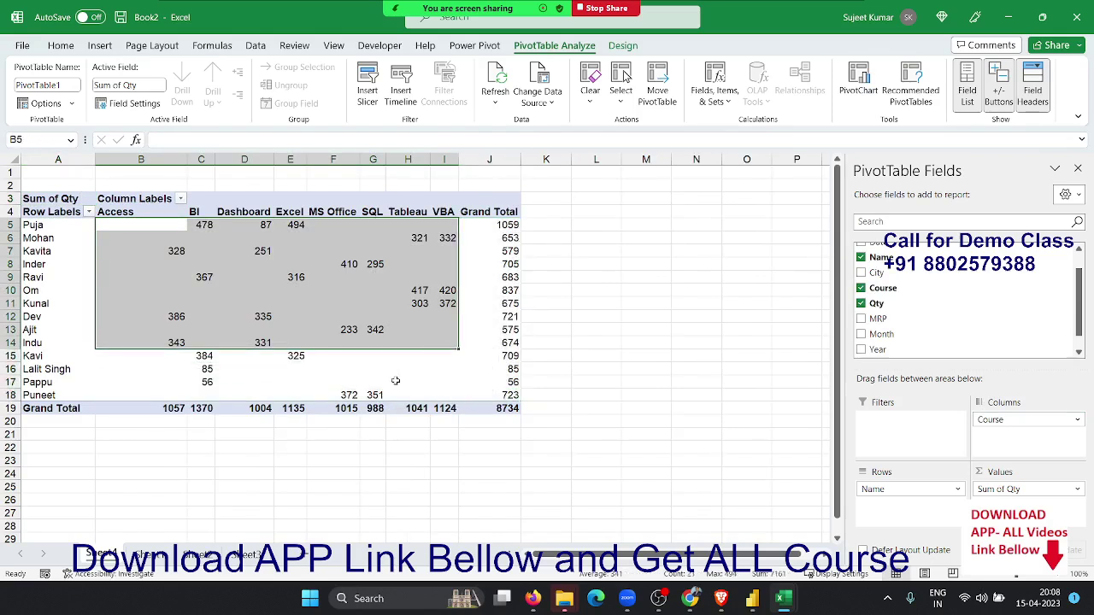
- Set the PivotTable option 'For empty cells show' to 0
click(320, 273)
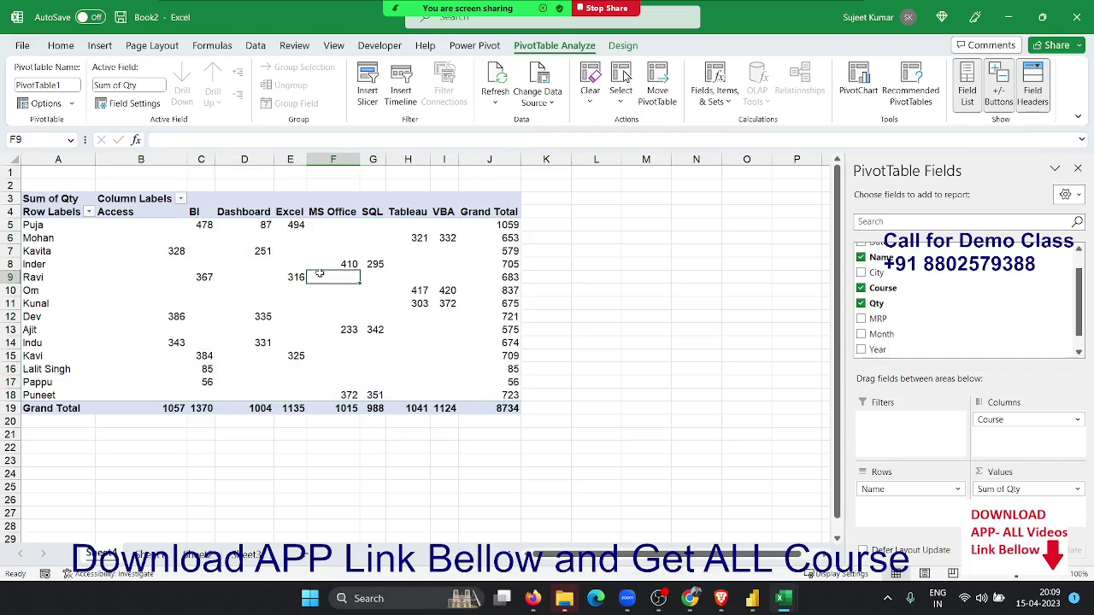
right_click(320, 276)
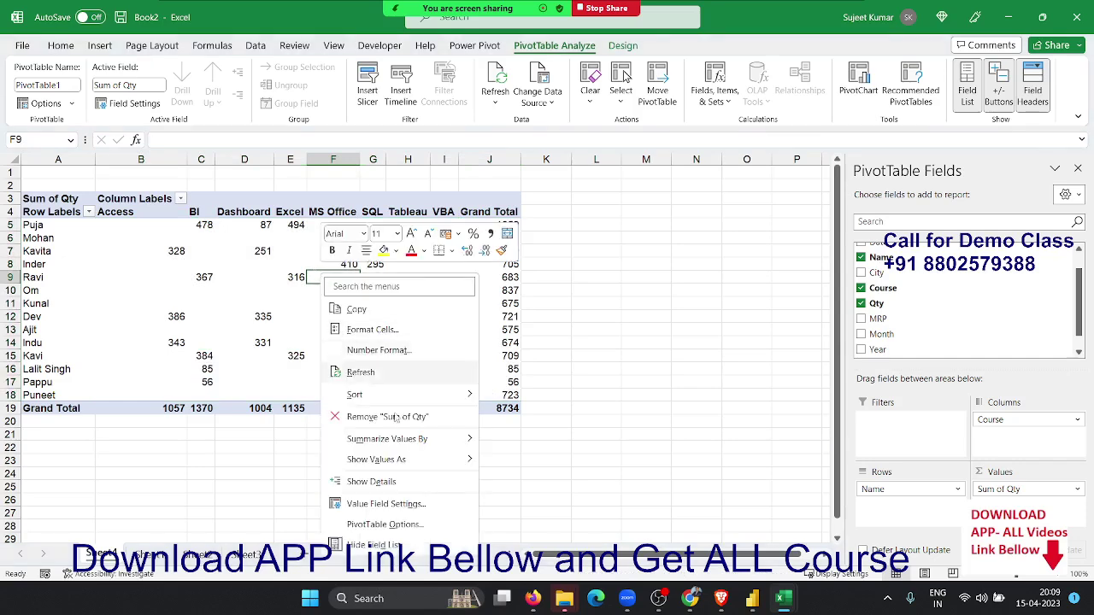
click(381, 530)
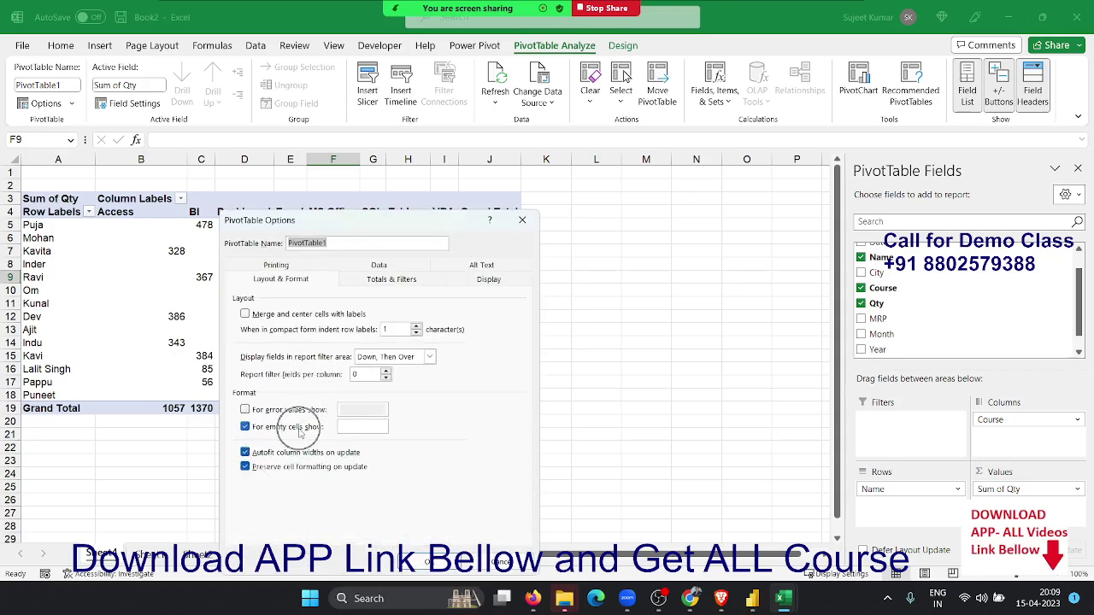
click(342, 427)
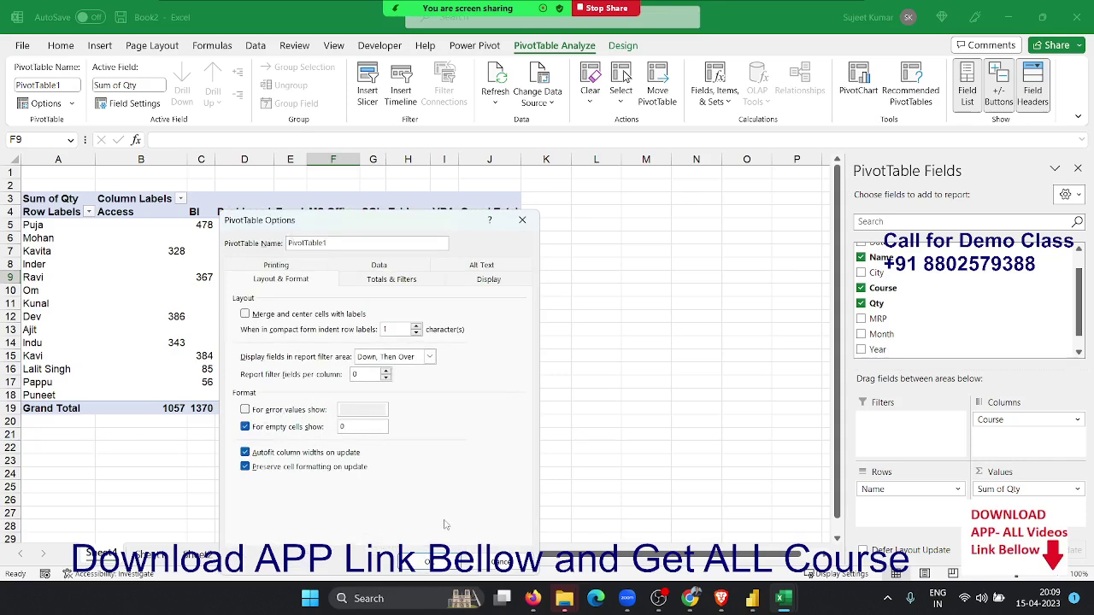
text(0)
click(427, 564)
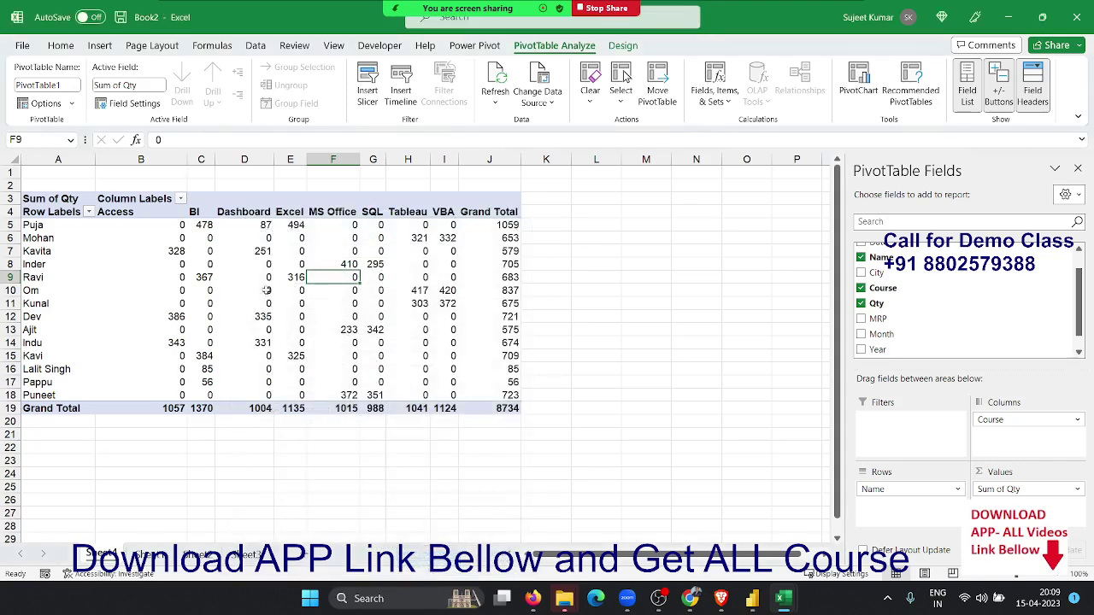
- Check the new zero cells, then move Course from the Columns area into Rows
drag(175, 226, 462, 399)
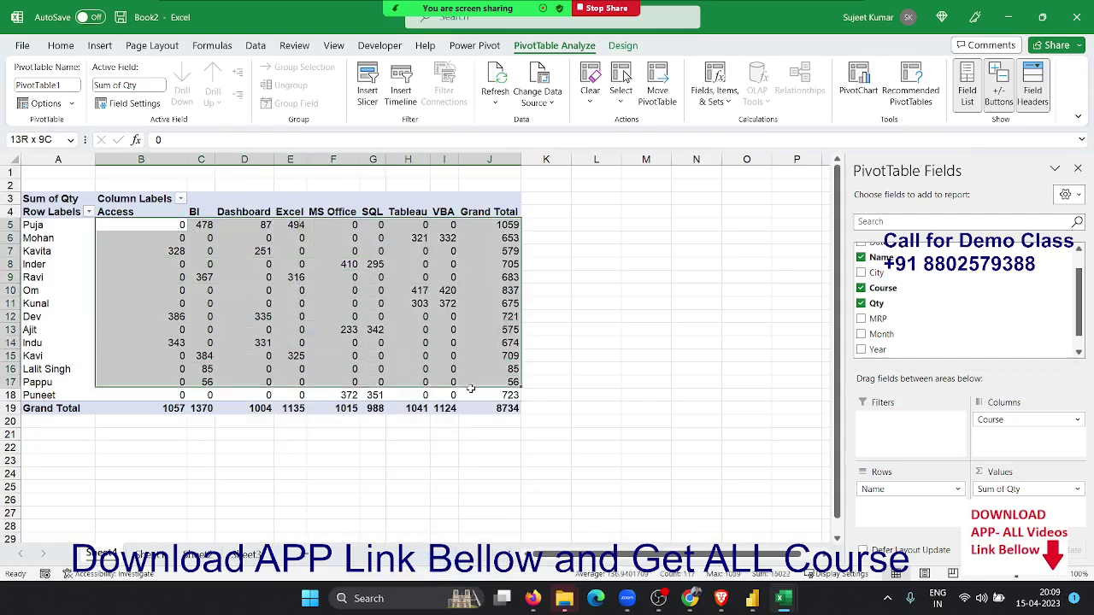
mouse_move(460, 397)
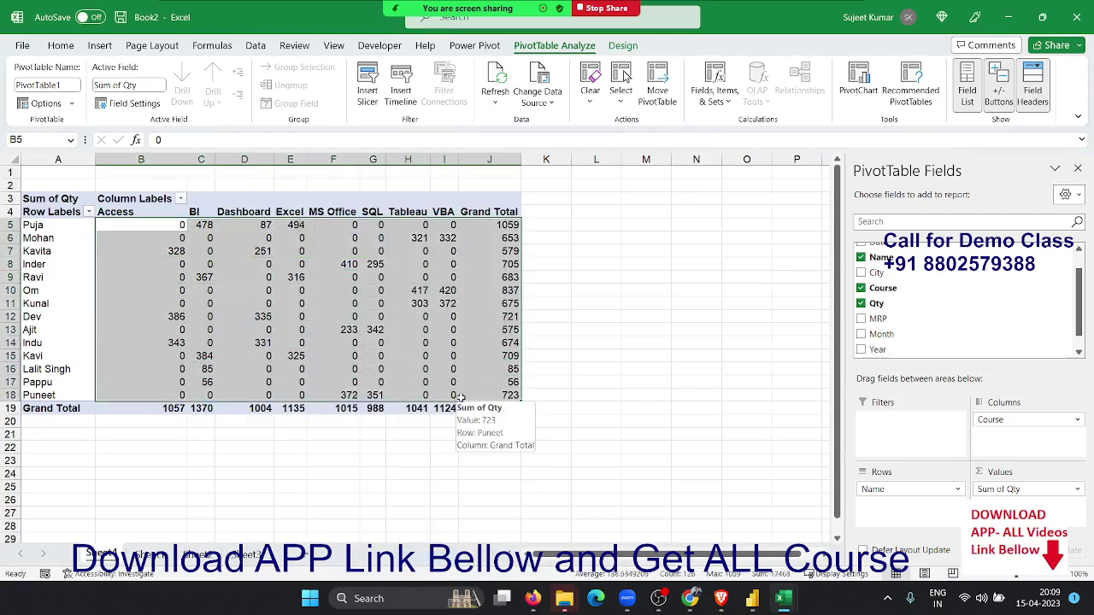
drag(451, 382, 451, 369)
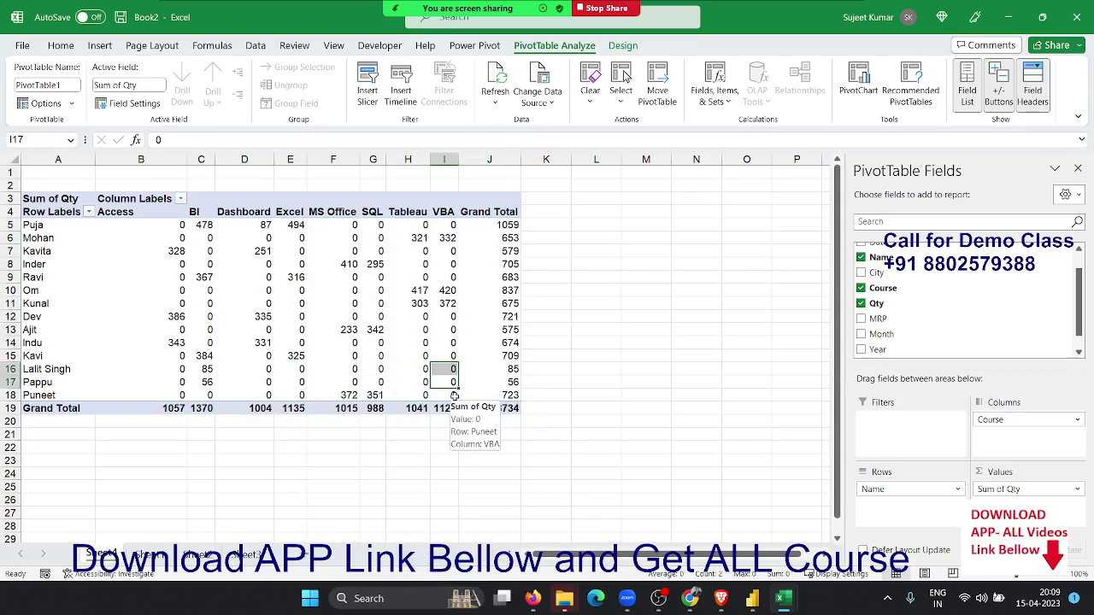
mouse_move(1008, 419)
mouse_down()
mouse_move(930, 534)
mouse_move(907, 515)
mouse_up()
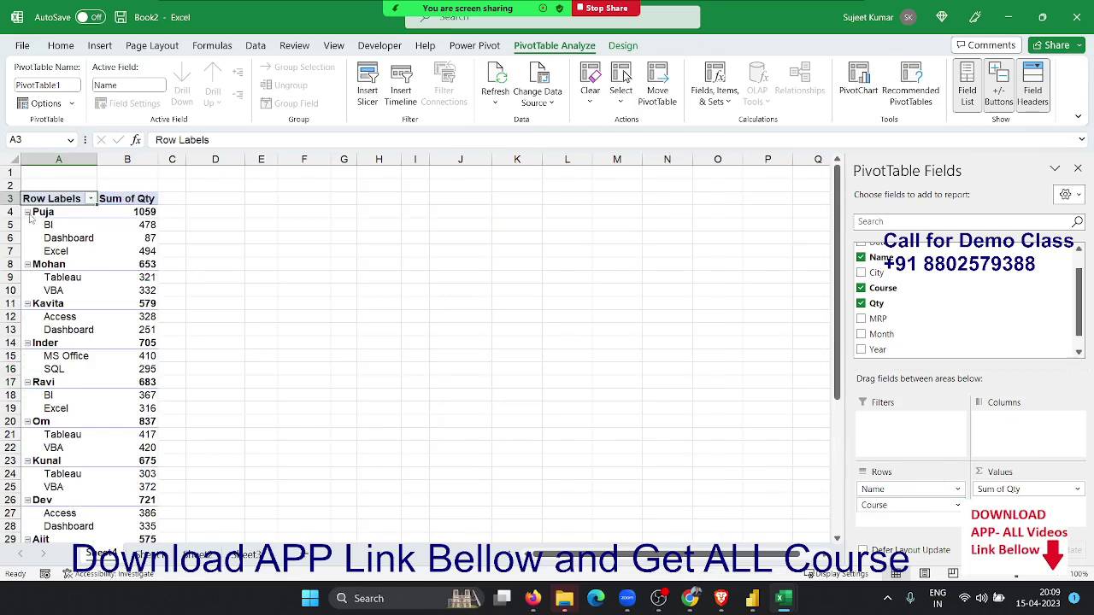
- Collapse and re-expand Puja's course rows, then inspect the label and quantity columns
click(27, 212)
click(27, 212)
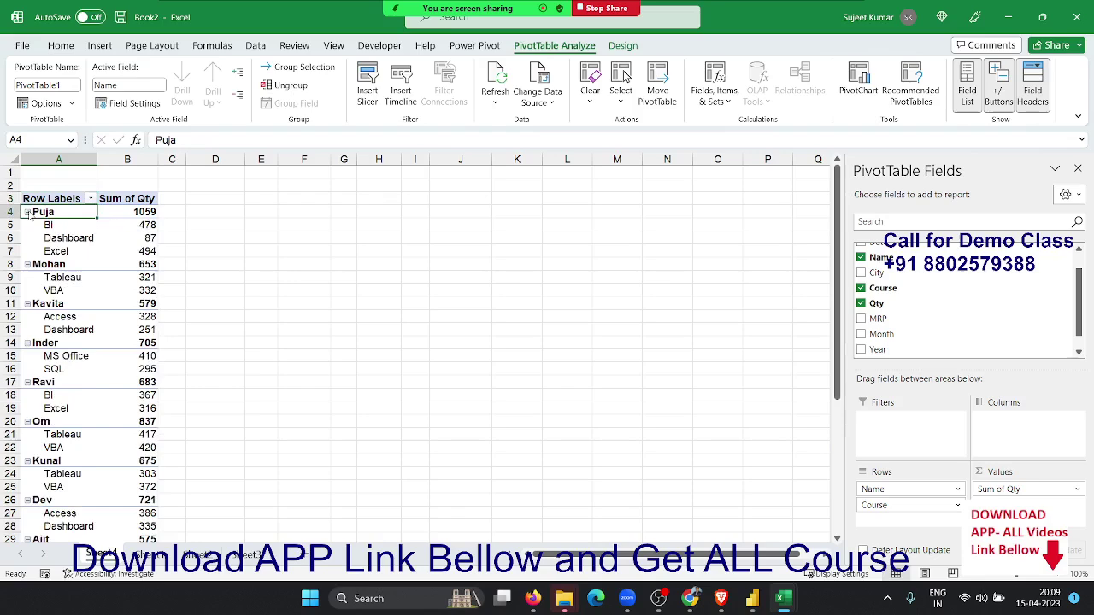
click(57, 159)
drag(56, 158, 126, 160)
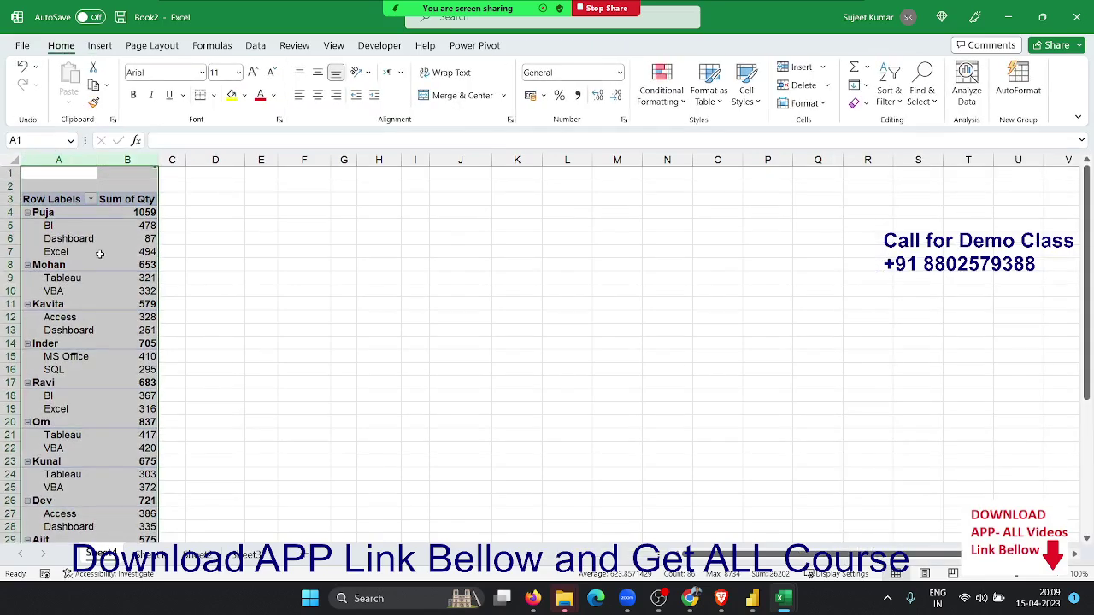
drag(129, 251, 128, 264)
- Change the report layout to Tabular Form so Name and Course get separate columns
click(622, 45)
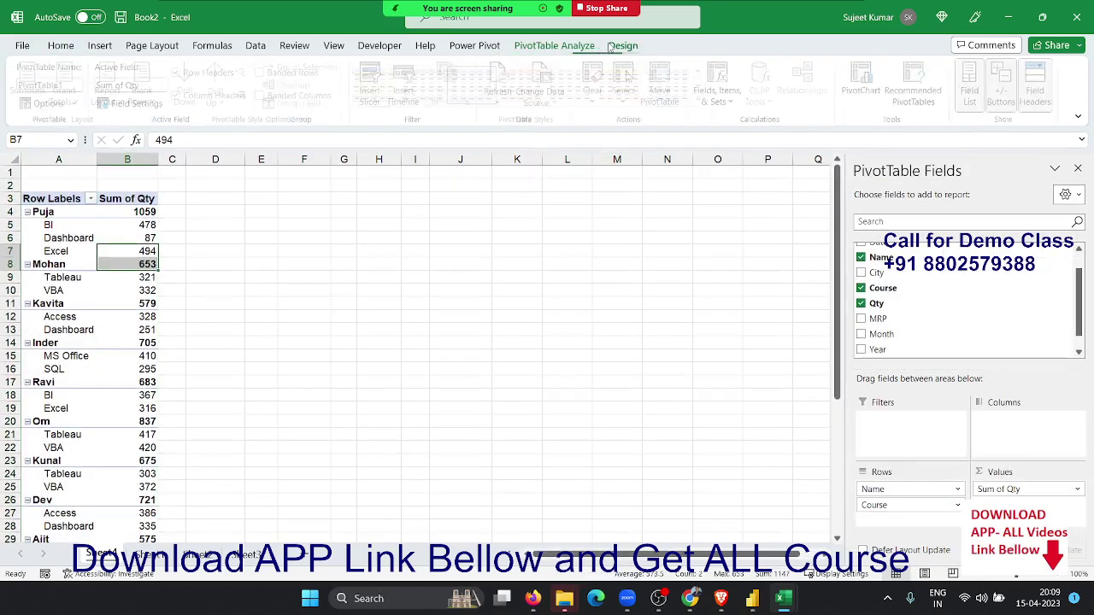
click(113, 92)
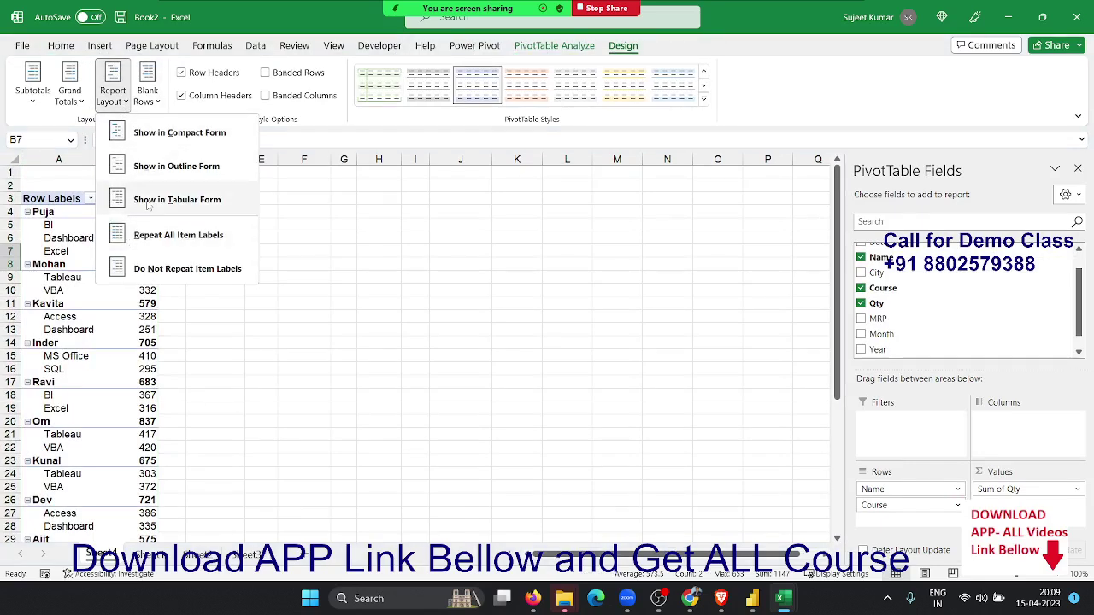
click(147, 202)
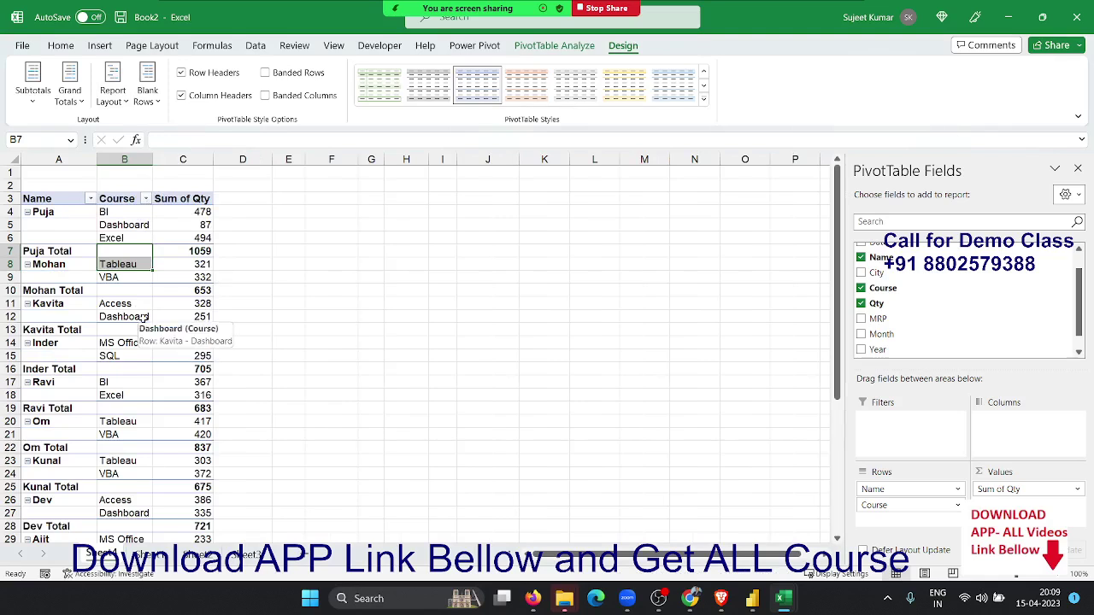
click(57, 253)
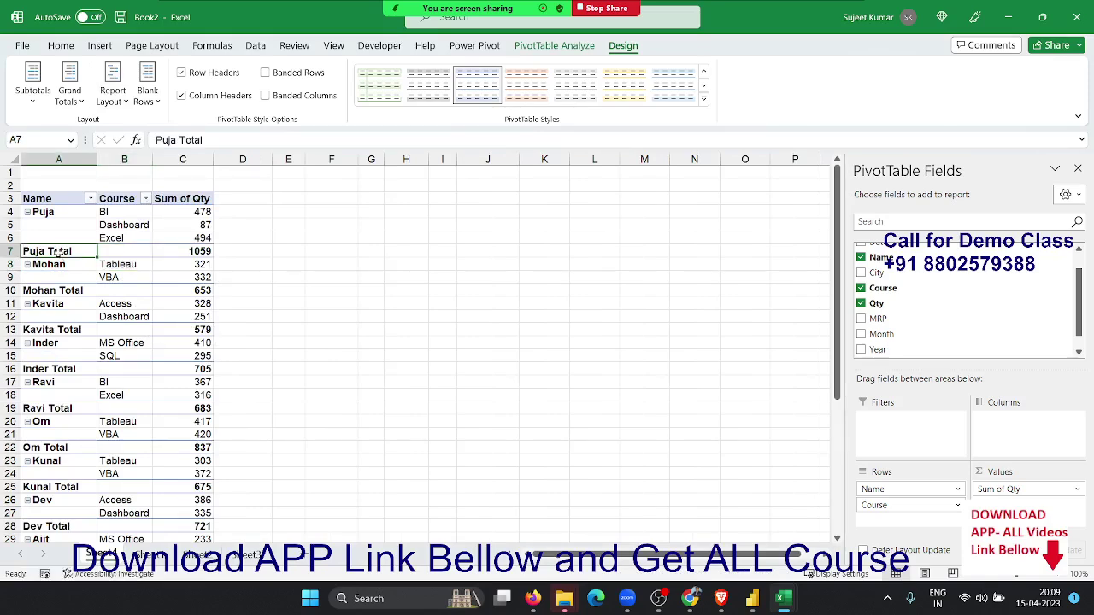
- Turn off the Name subtotals and scroll through the pivot to check the result
right_click(59, 255)
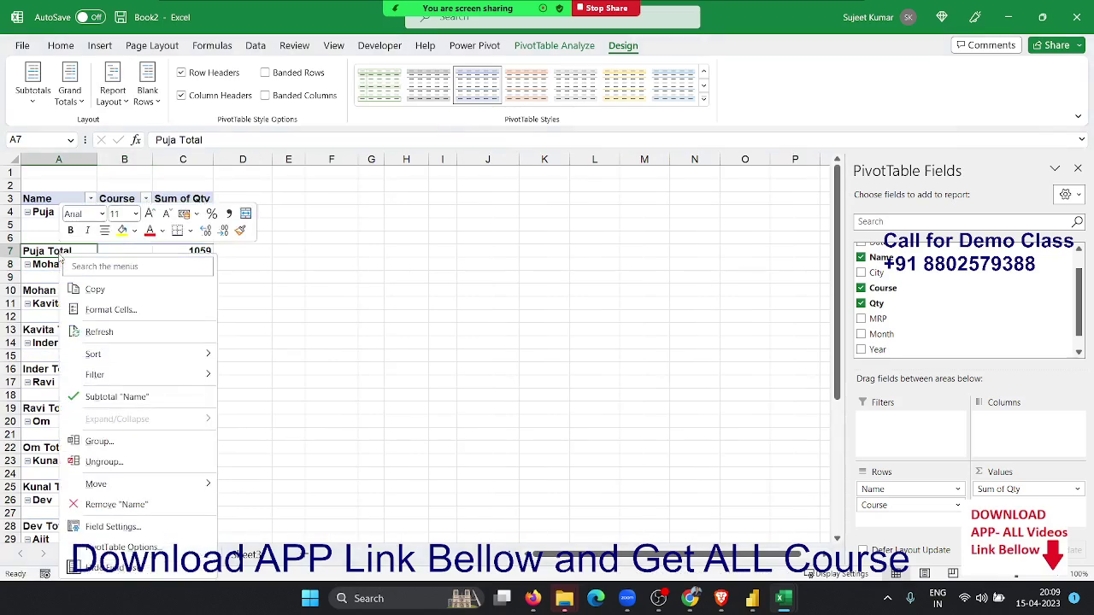
click(112, 397)
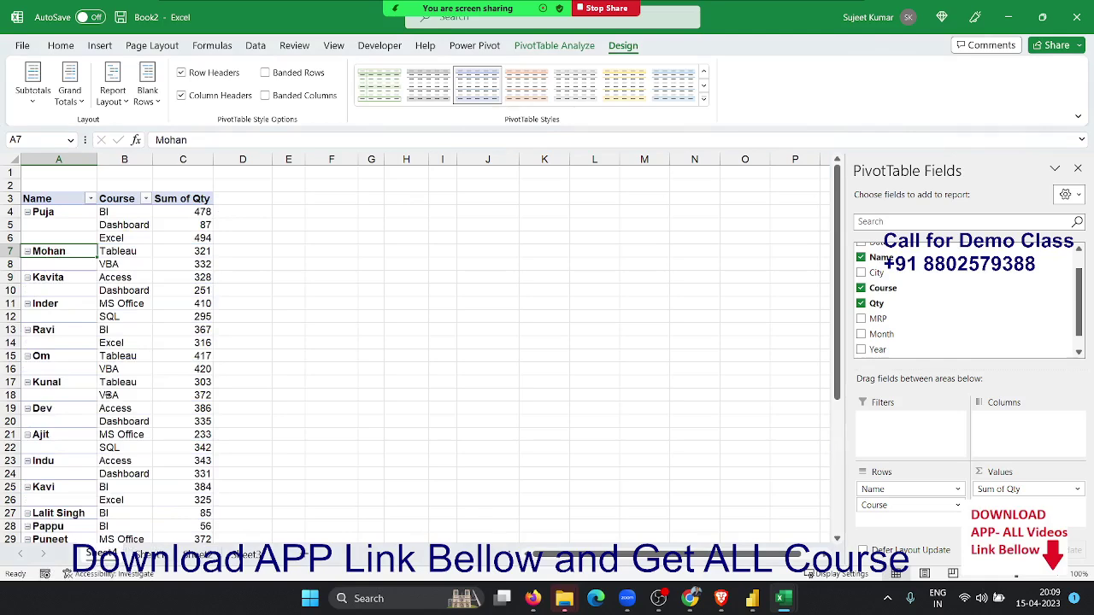
scroll(109, 394, down, 5)
scroll(108, 395, down, 1)
scroll(109, 395, up, 6)
- Select the blank name cells below Puja and step down through the names to Dev
drag(75, 223, 82, 317)
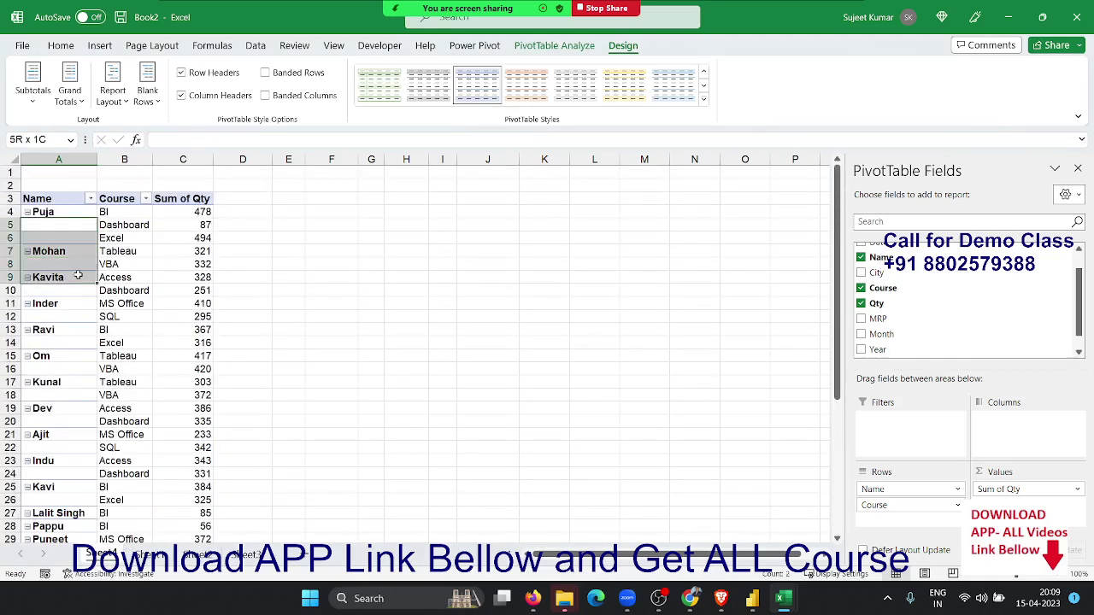
click(84, 342)
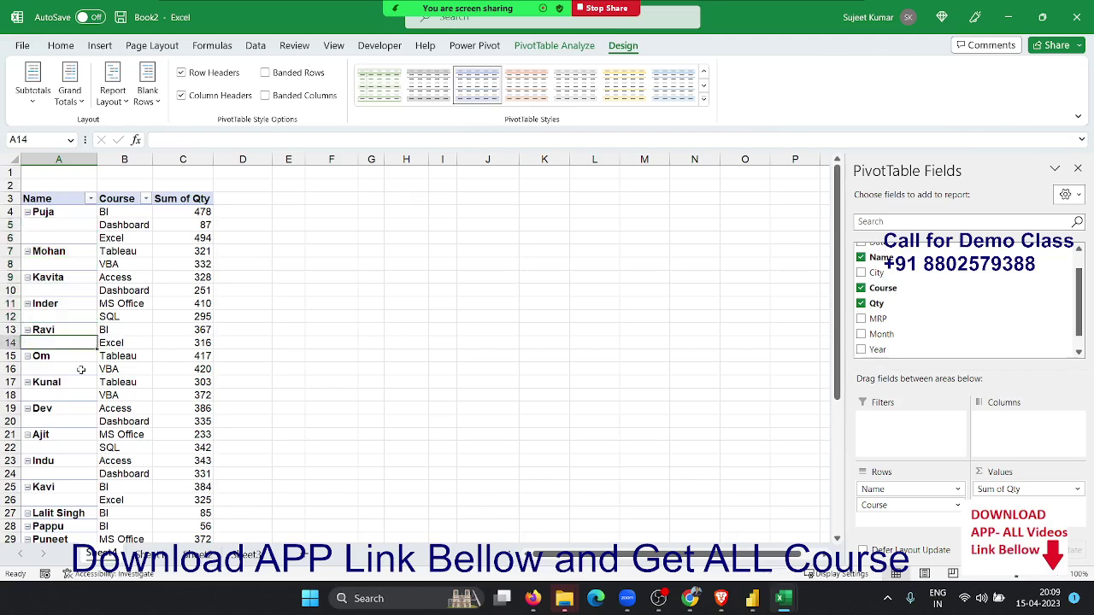
click(79, 369)
click(77, 395)
click(74, 409)
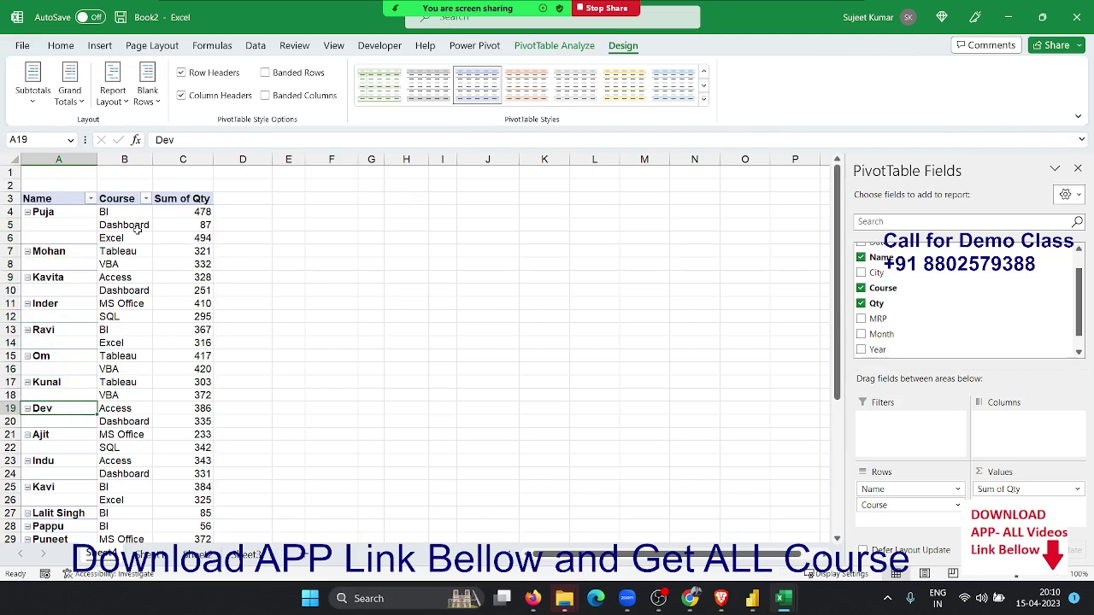
drag(89, 236, 86, 223)
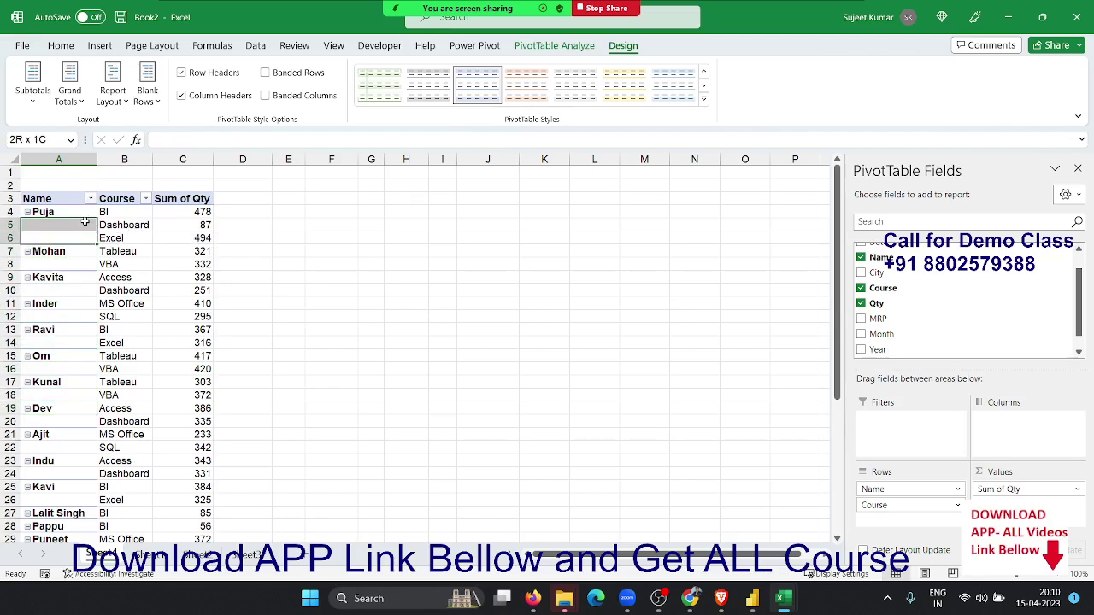
click(113, 93)
click(151, 245)
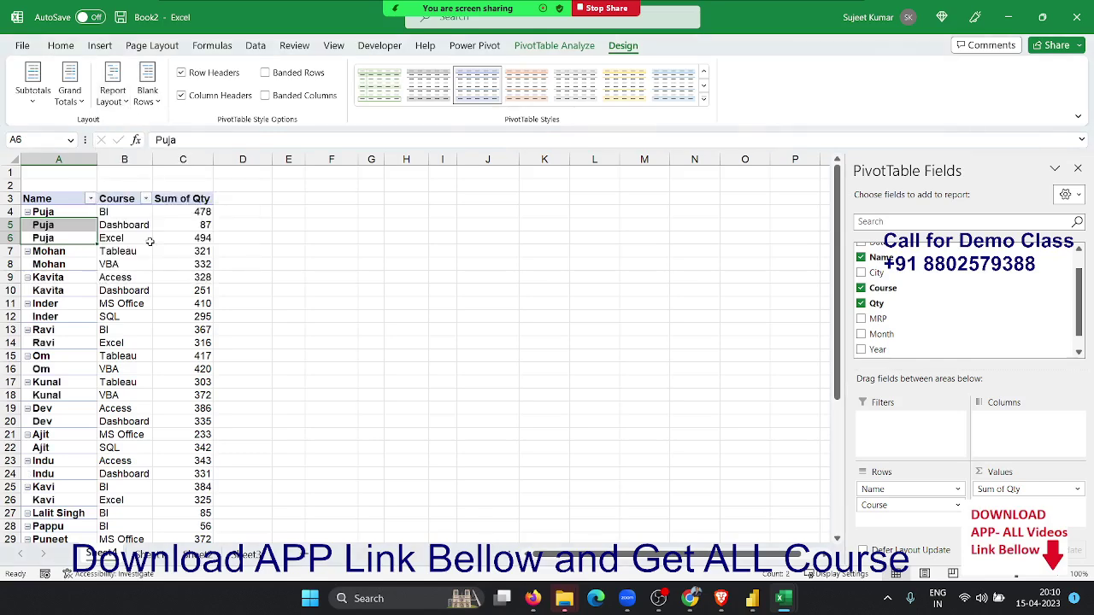
scroll(77, 296, down, 4)
scroll(69, 368, up, 4)
click(147, 92)
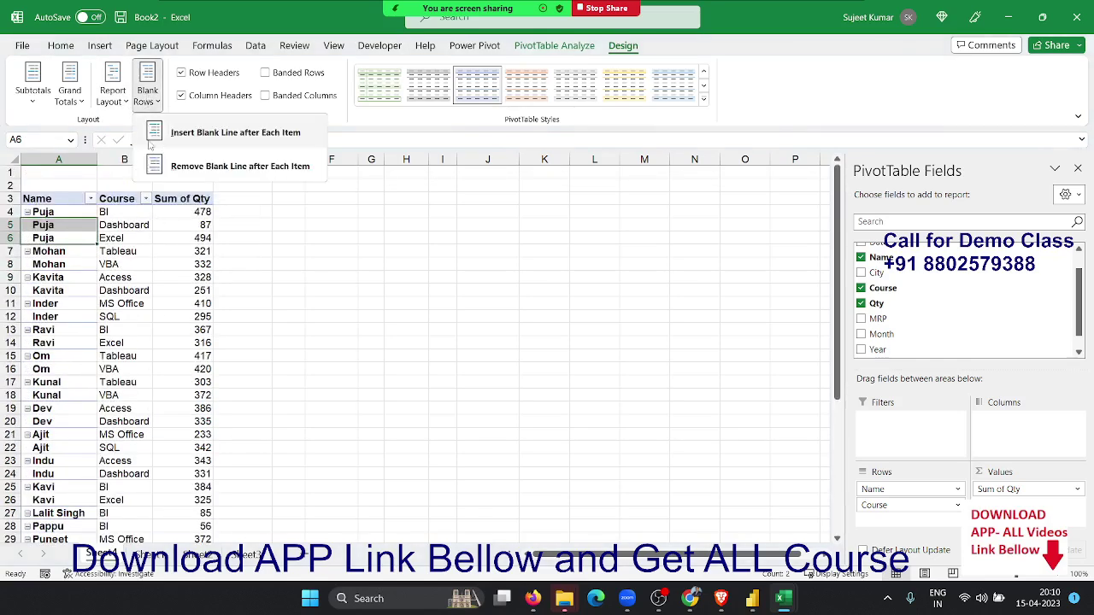
key(Escape)
click(124, 104)
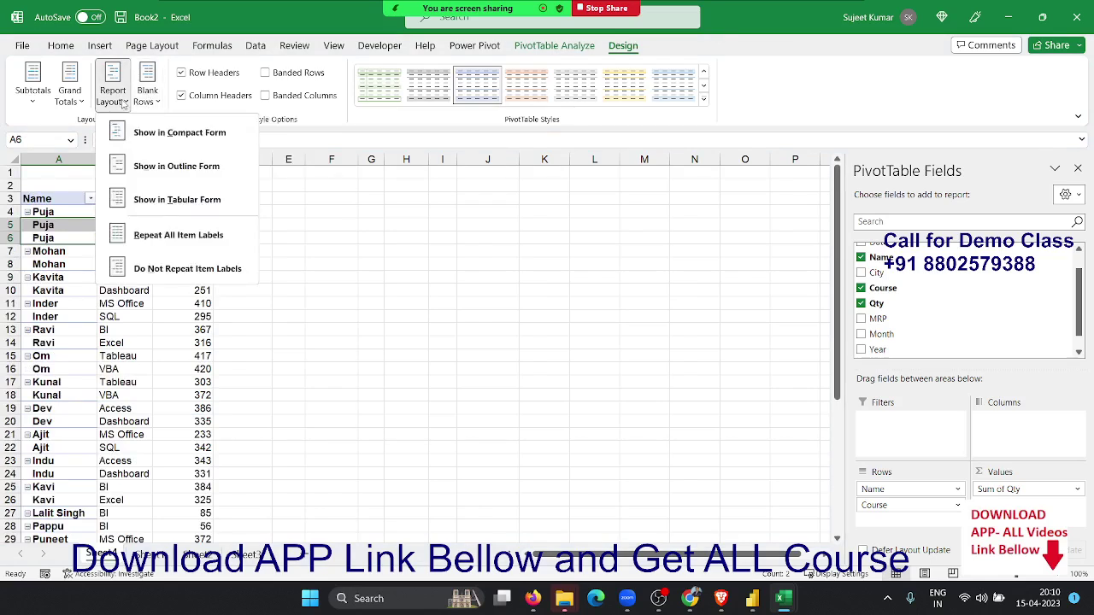
click(160, 270)
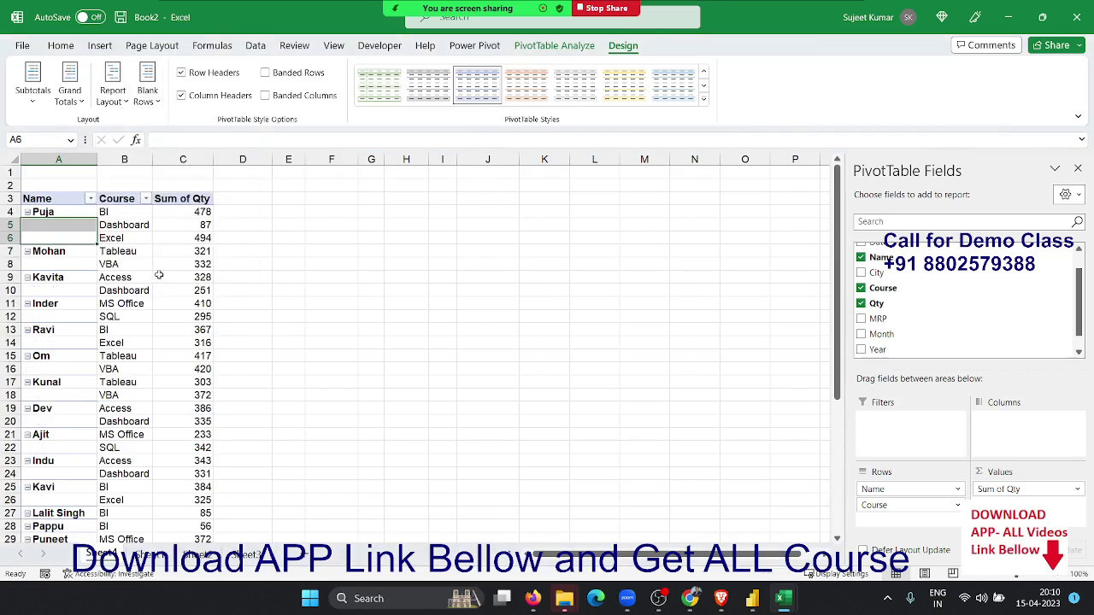
click(141, 274)
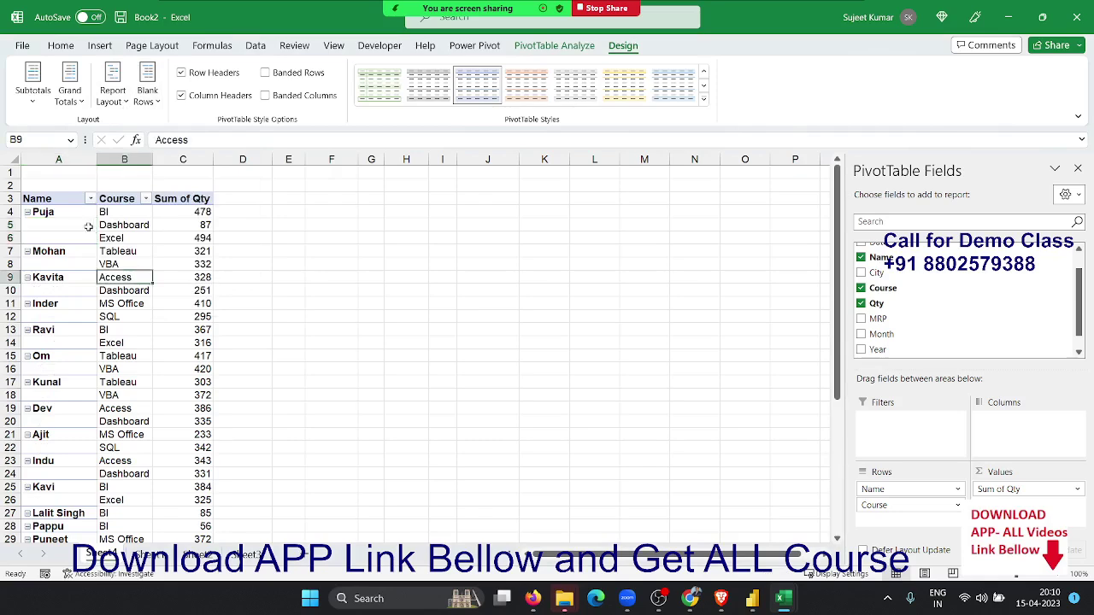
right_click(88, 226)
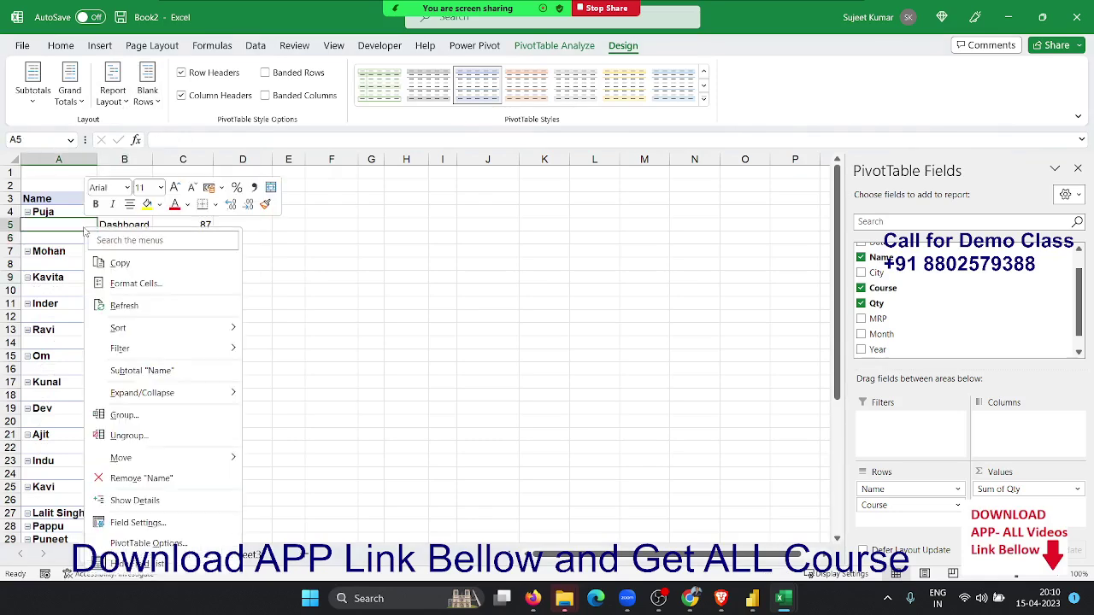
- After grouping fails, enable 'Merge and center cells with labels' in PivotTable Options
click(149, 421)
click(552, 336)
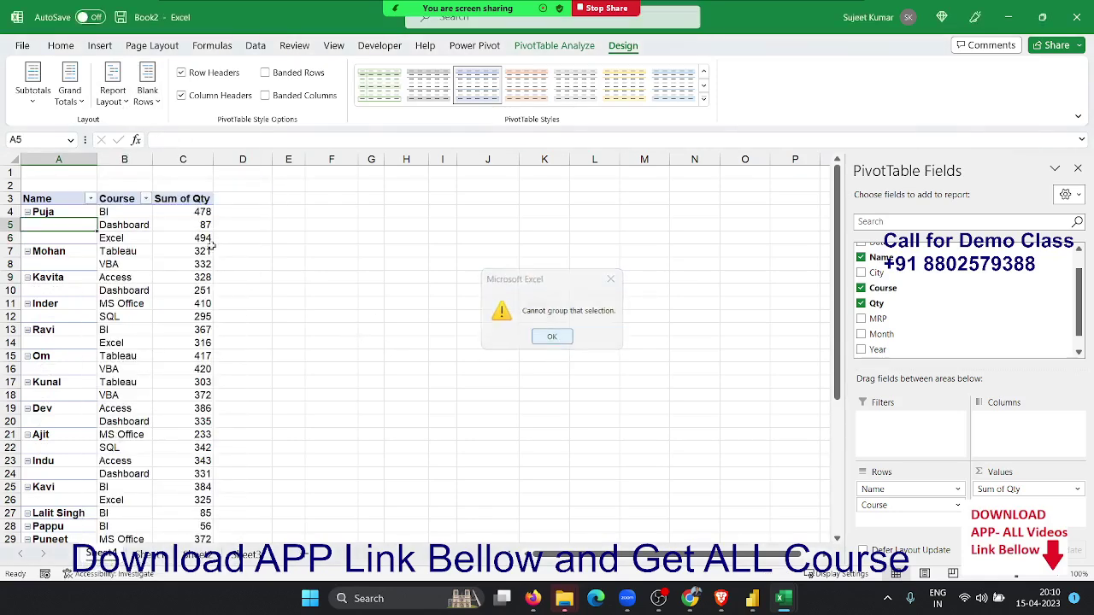
click(56, 217)
right_click(59, 218)
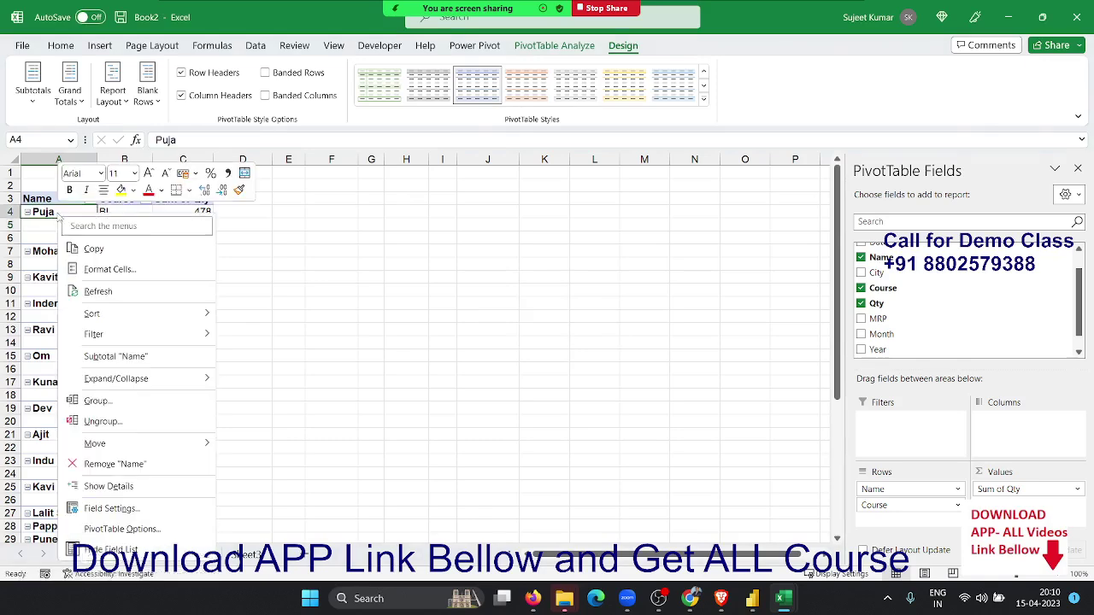
click(122, 529)
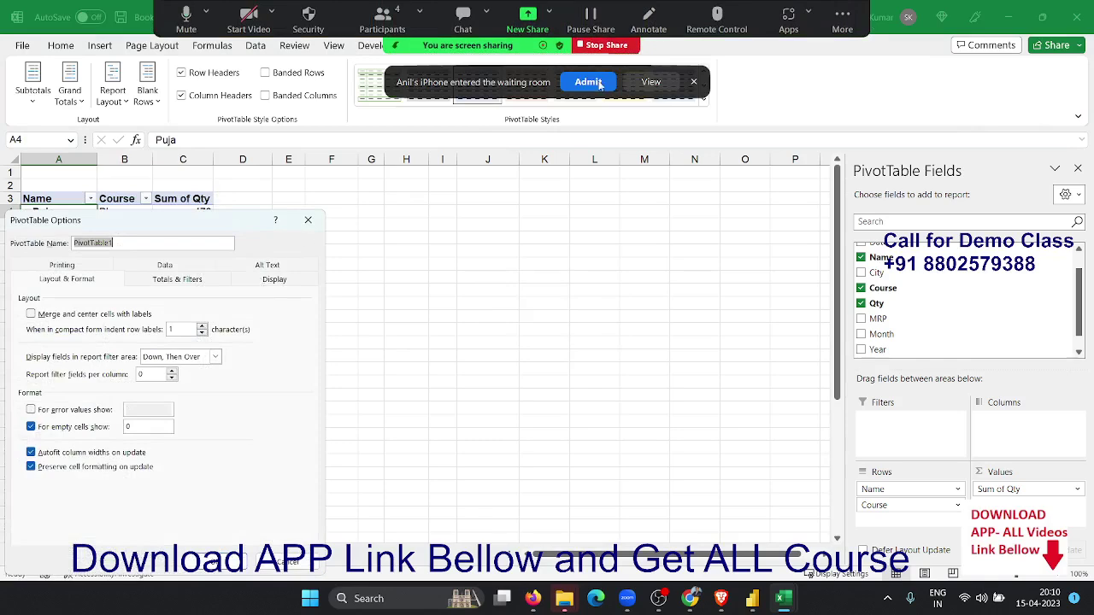
click(31, 313)
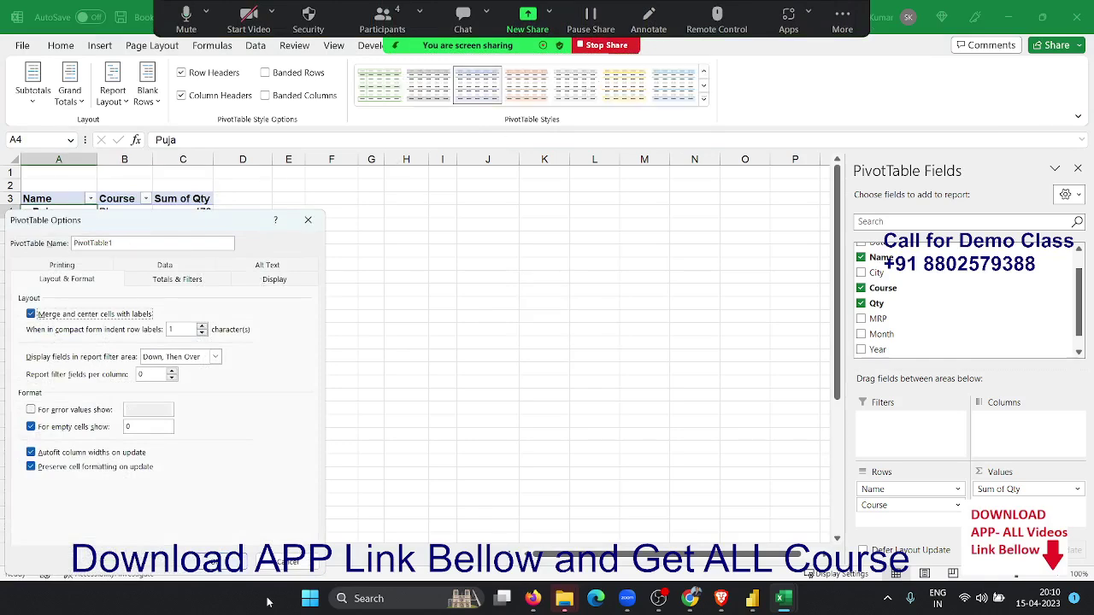
click(236, 561)
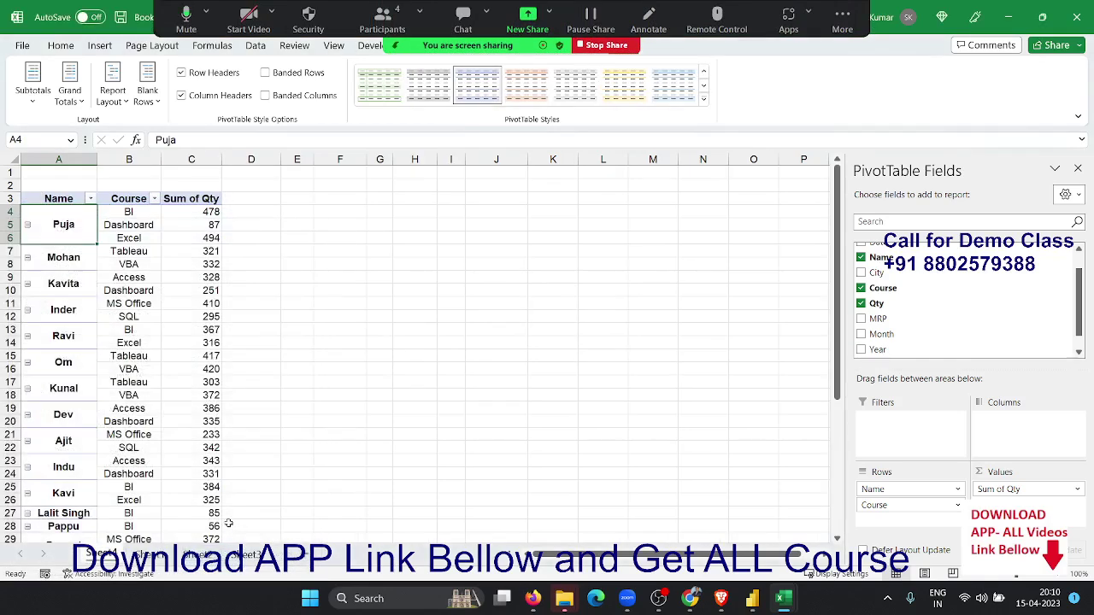
- Inspect the values 303 in C17, Excel in B6 and 494 in C6
click(205, 383)
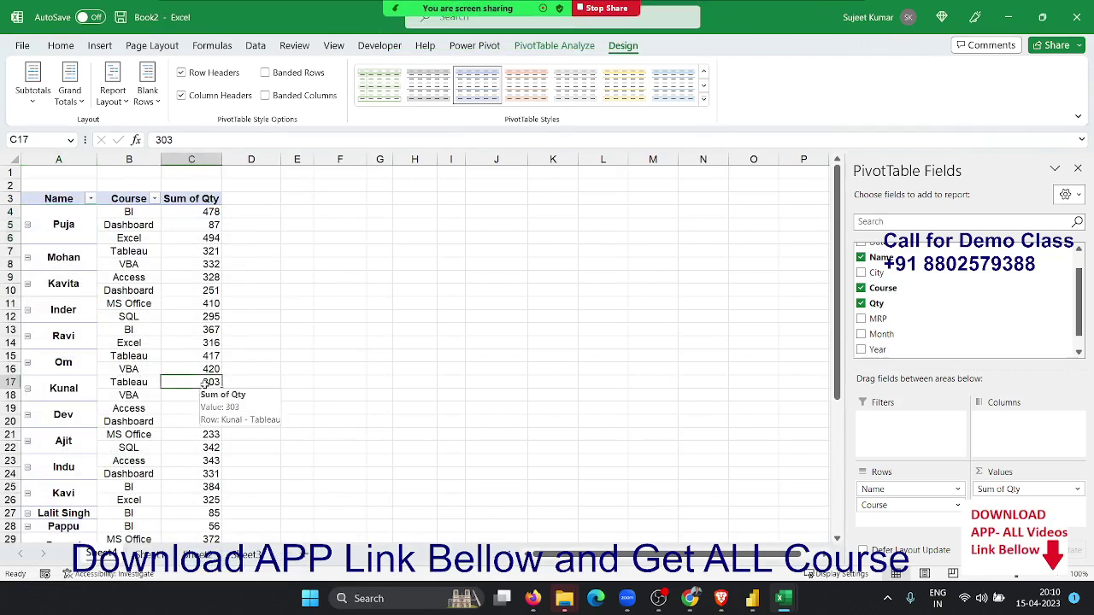
click(111, 238)
click(175, 242)
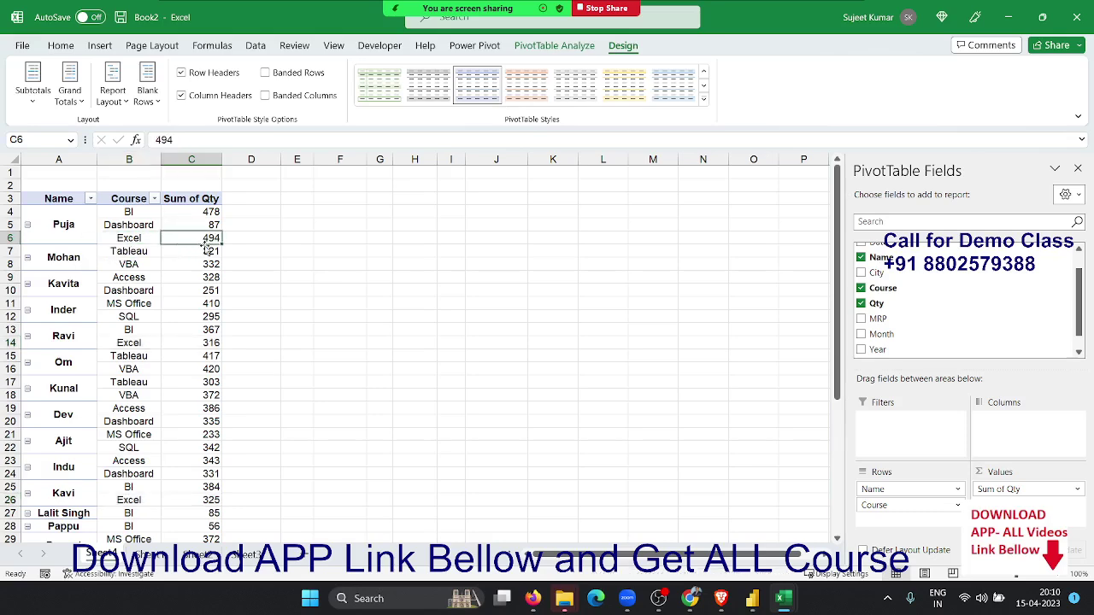
double_click(205, 245)
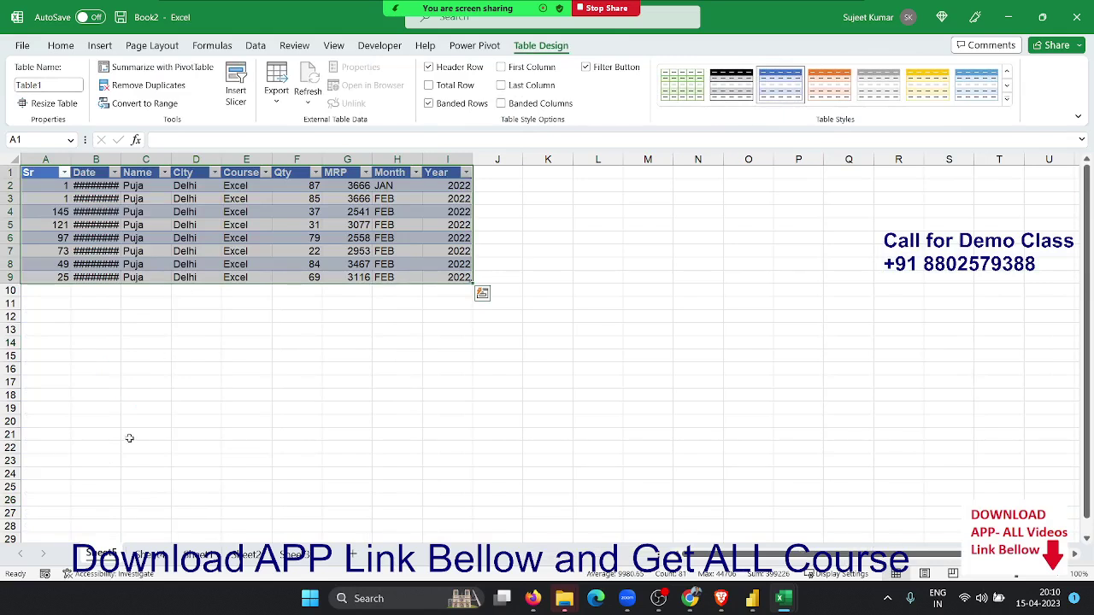
right_click(109, 557)
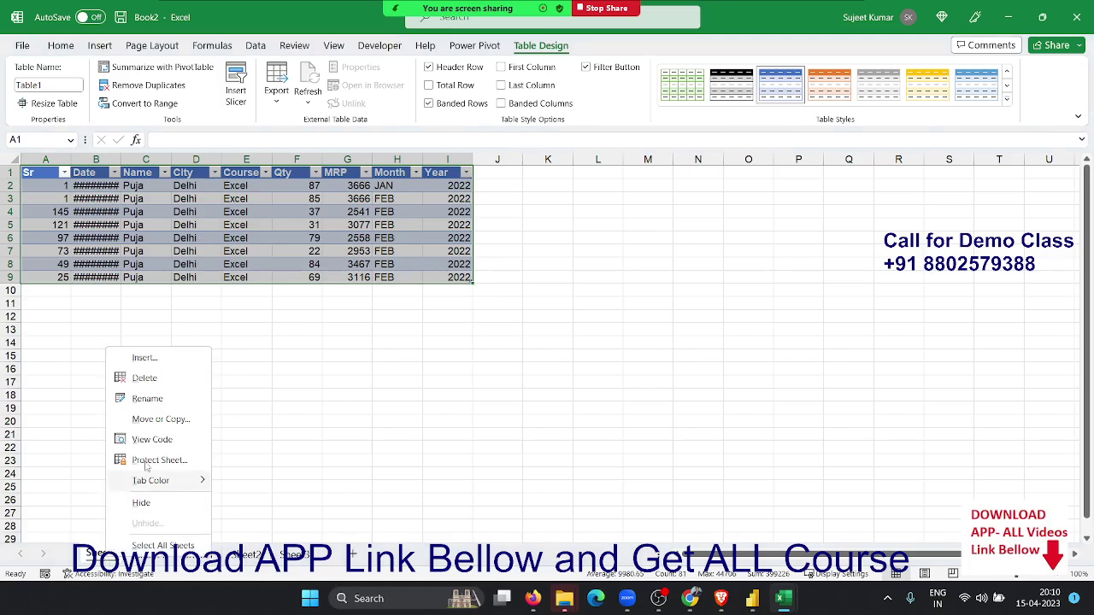
click(164, 379)
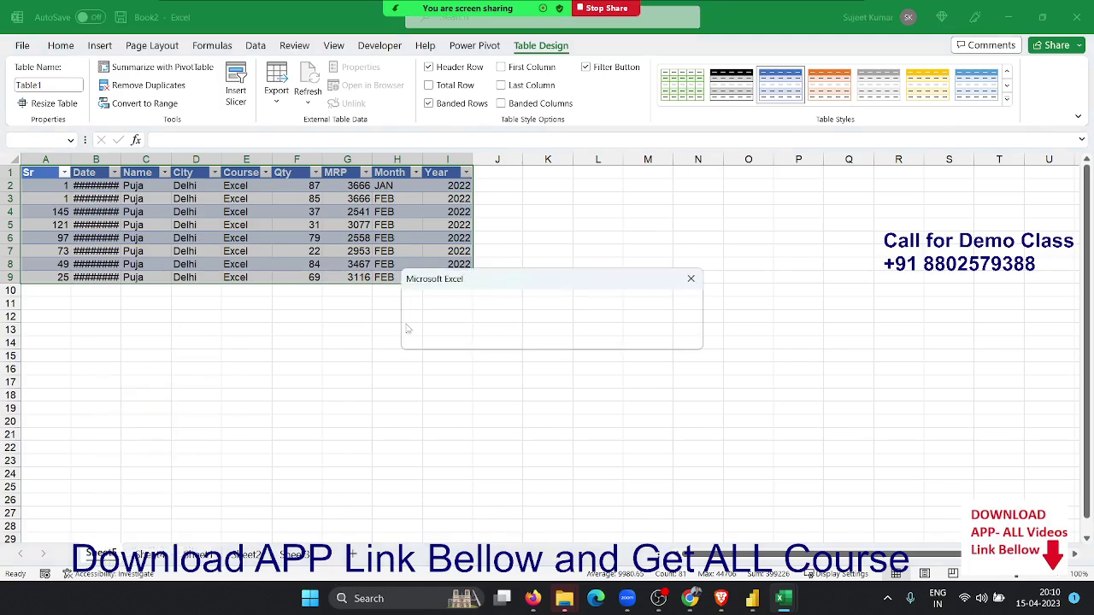
drag(532, 287, 406, 214)
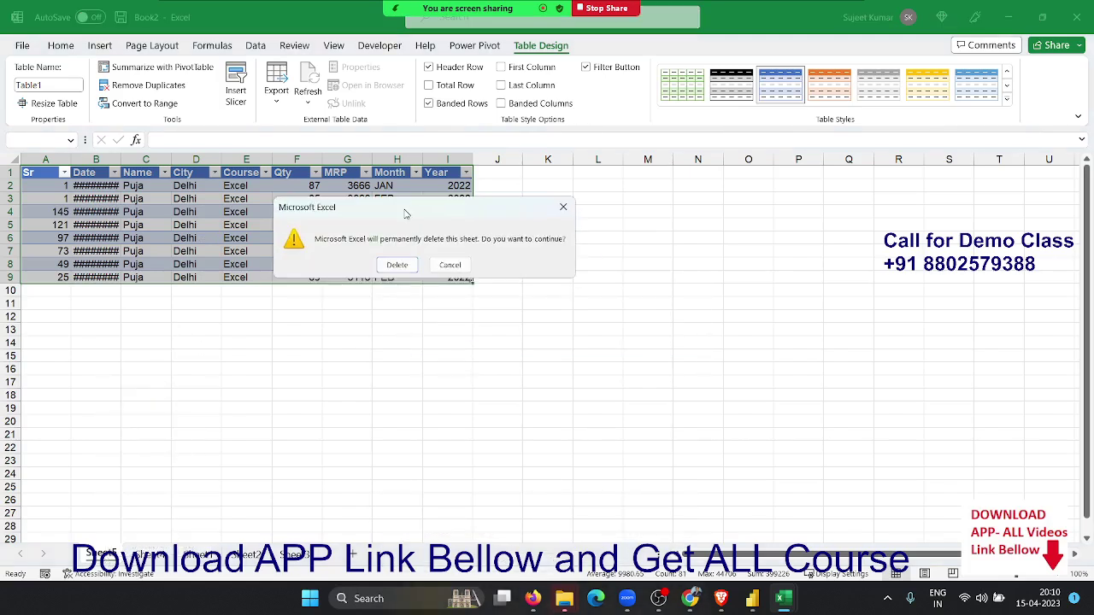
click(397, 264)
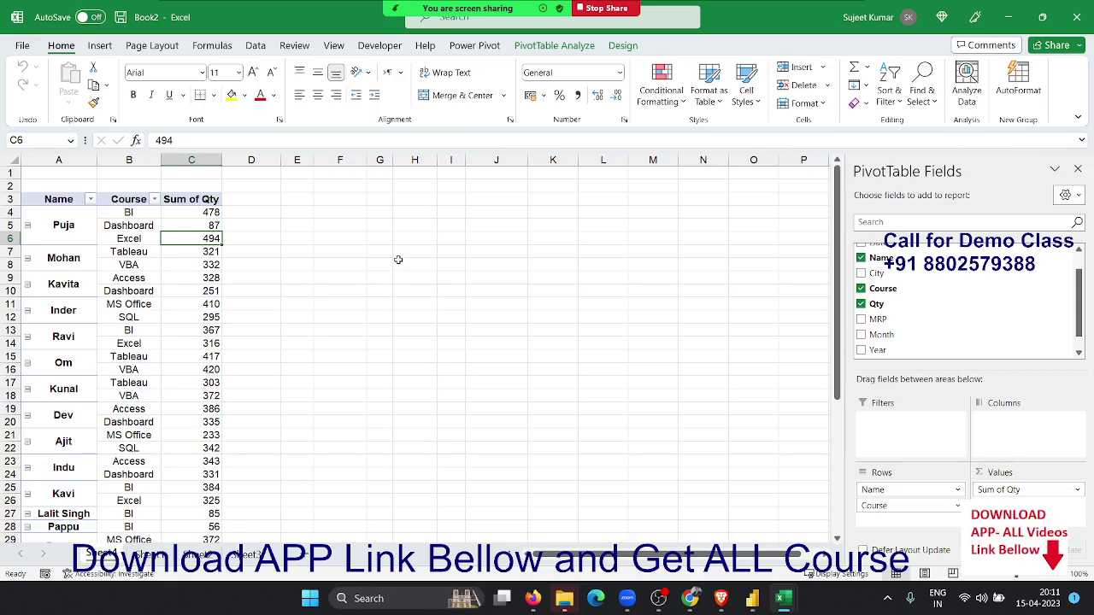
- Review the Totals & Filters and Data tabs of PivotTable Options, then verify drilling into 417 is blocked
right_click(177, 240)
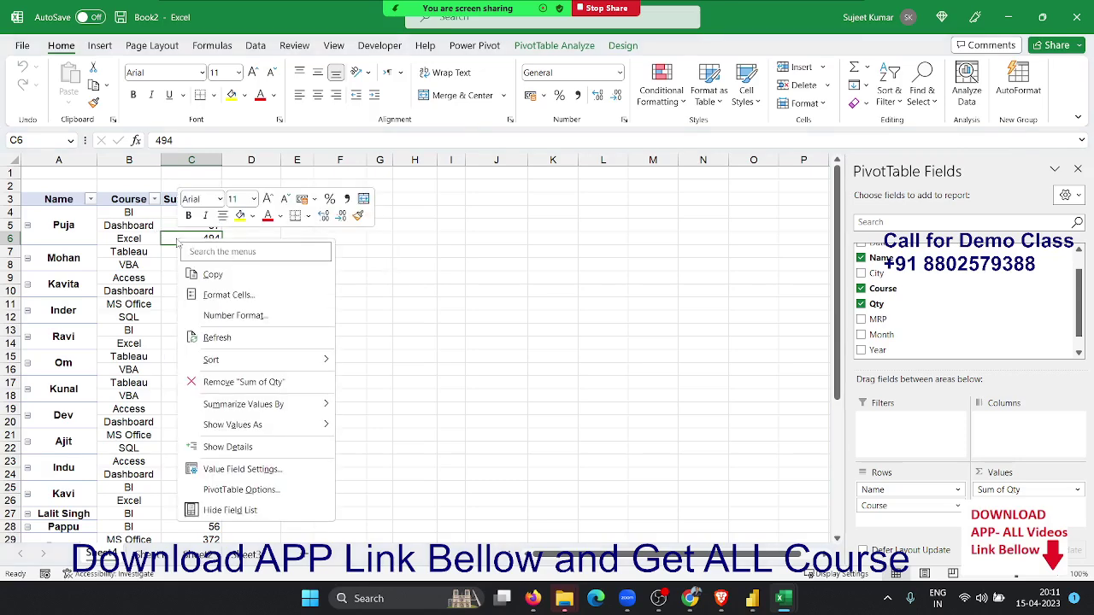
click(253, 492)
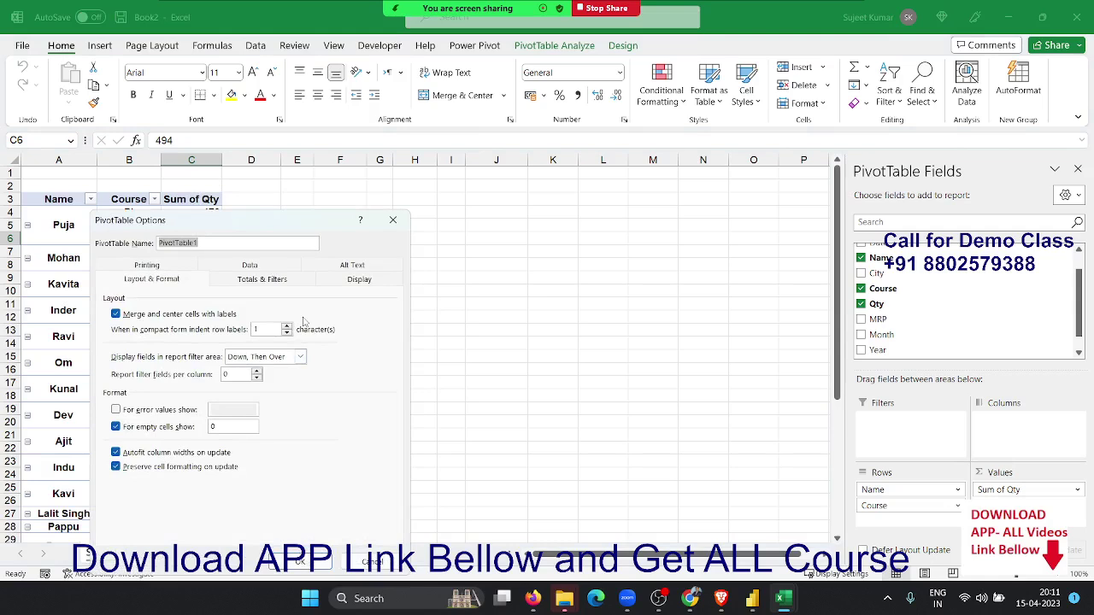
click(274, 279)
click(260, 267)
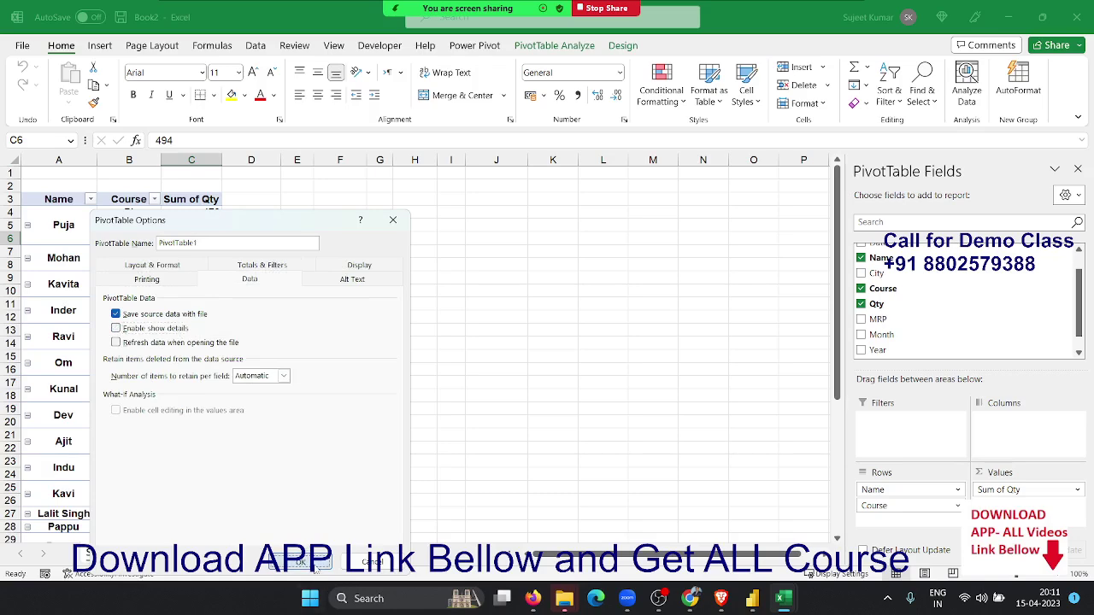
click(300, 562)
click(209, 358)
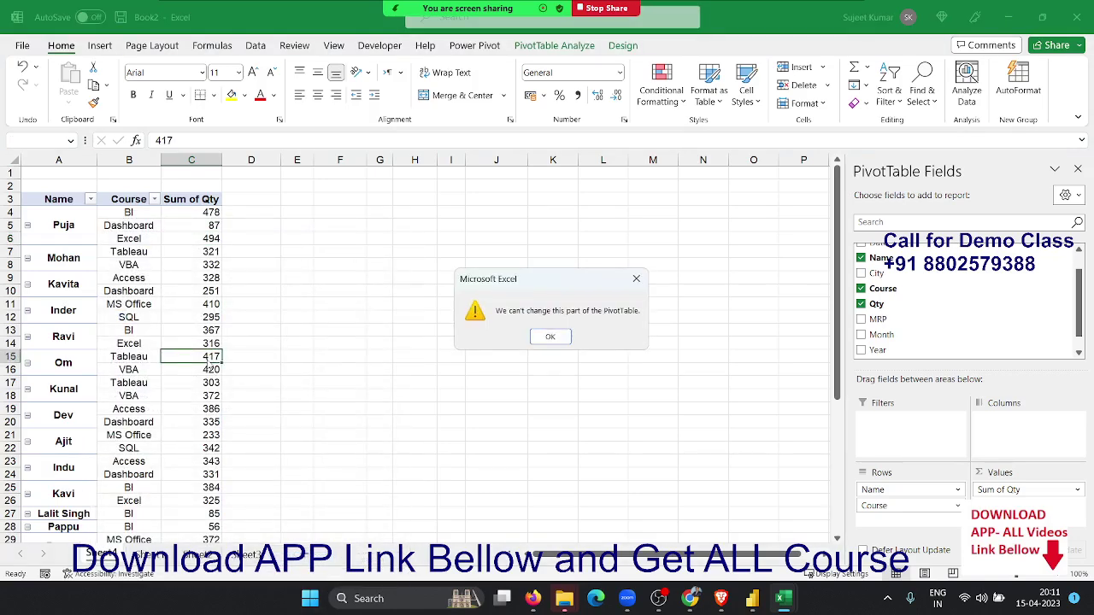
click(544, 336)
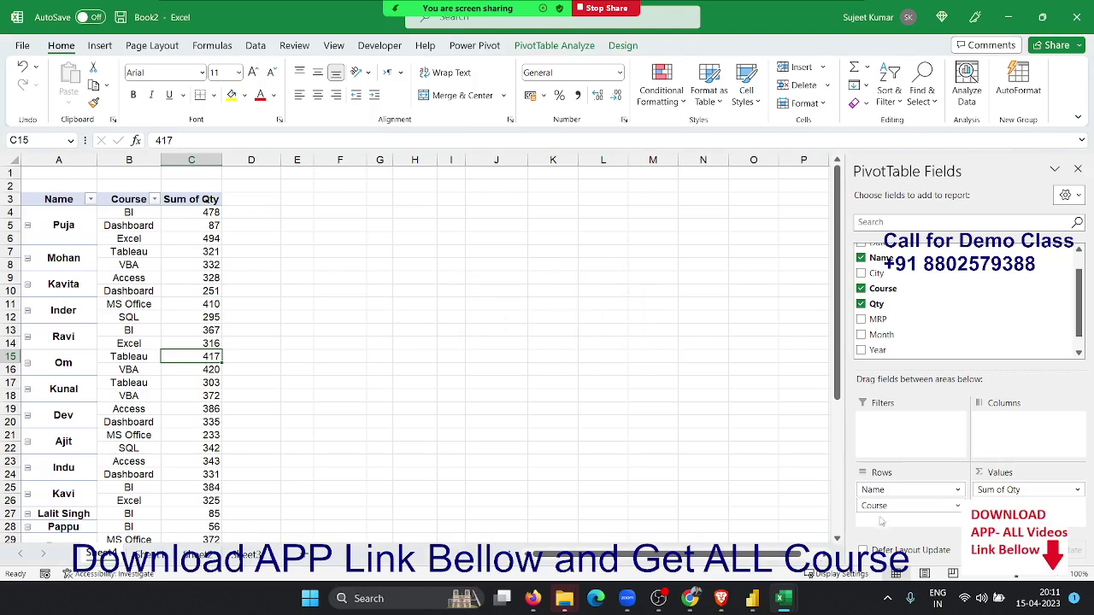
- Remove Course, sort names by Sum of Qty largest to smallest, and add Month as columns
drag(876, 506, 928, 314)
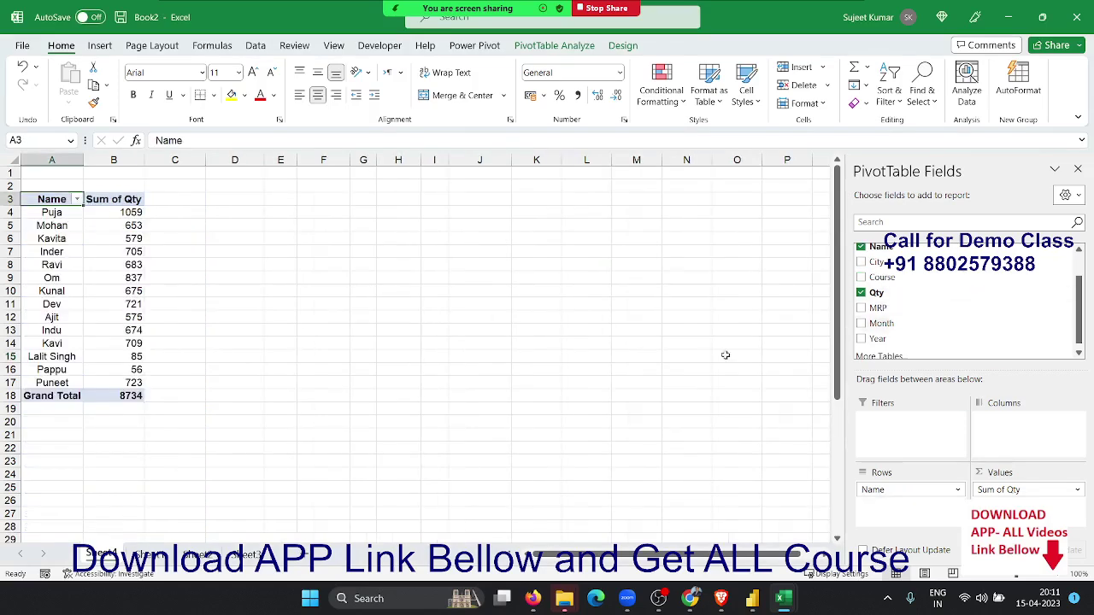
click(133, 227)
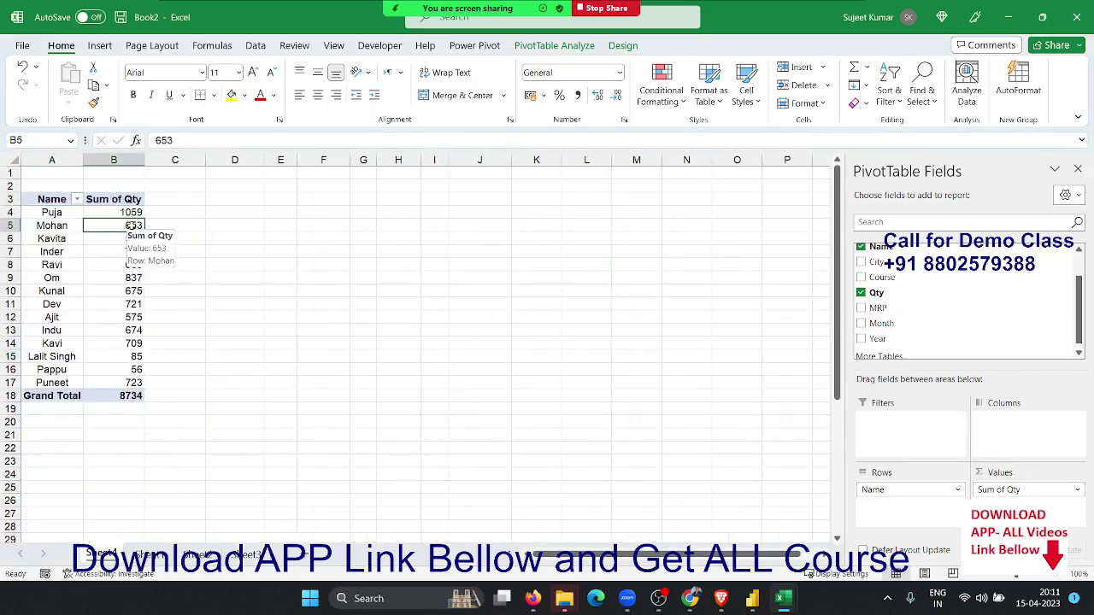
right_click(134, 228)
mouse_move(213, 347)
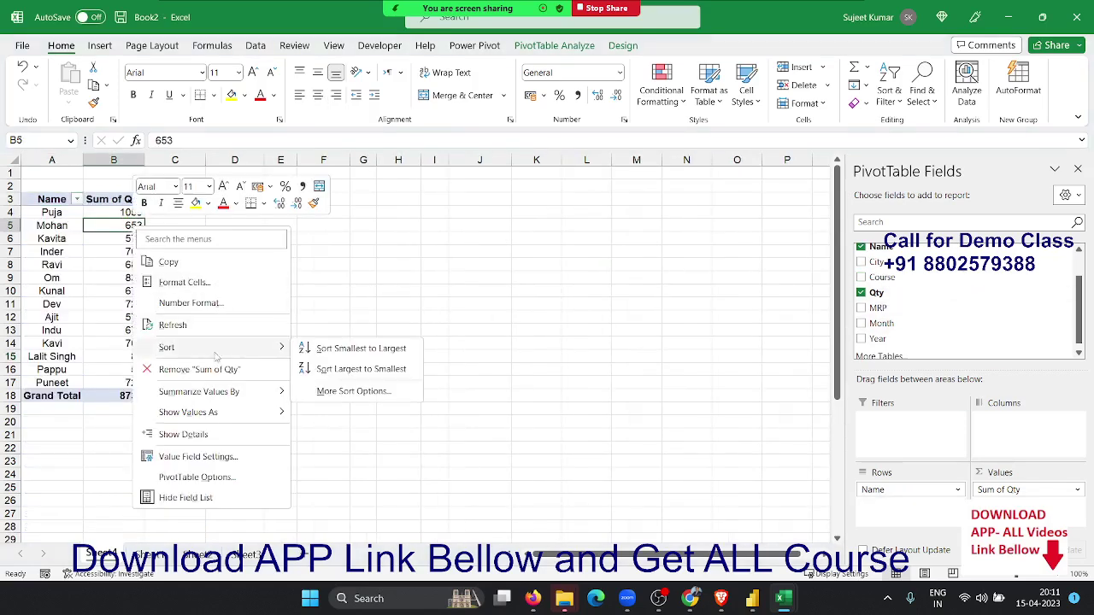
click(318, 349)
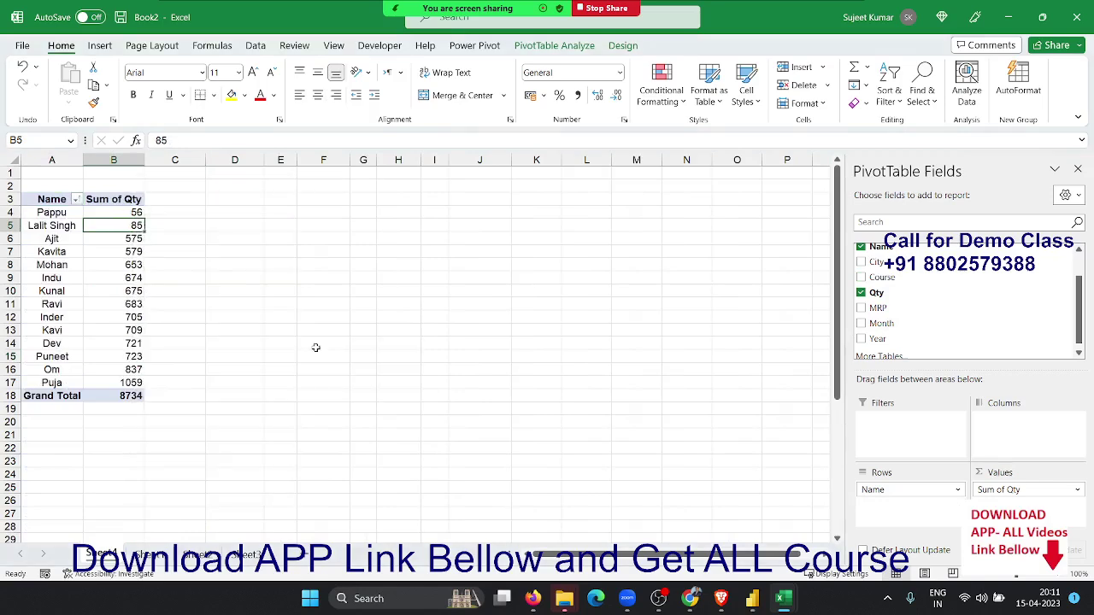
right_click(137, 226)
mouse_move(170, 349)
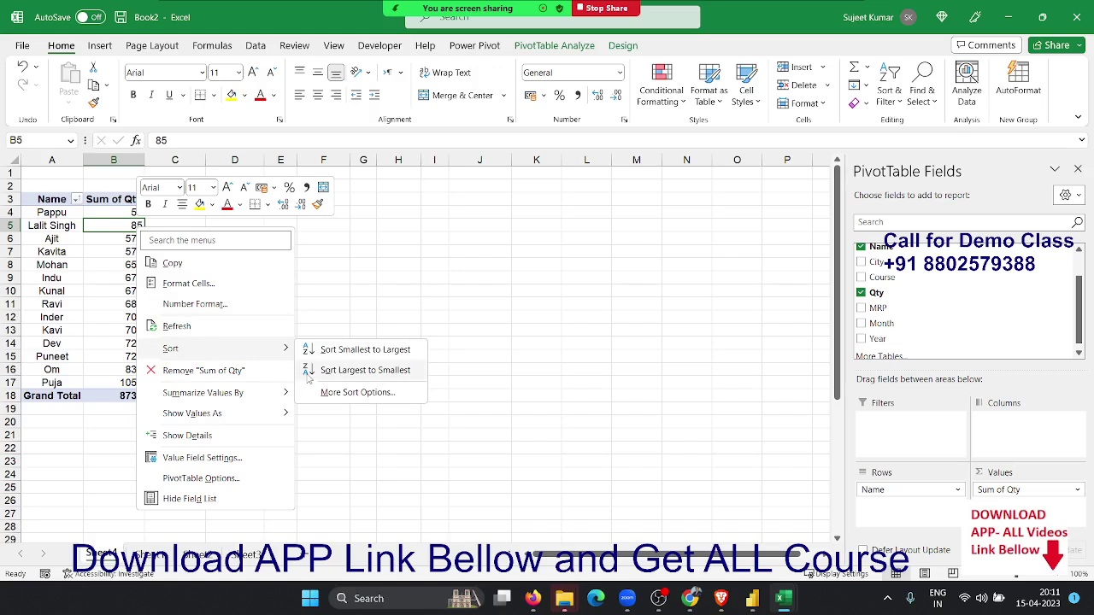
click(307, 373)
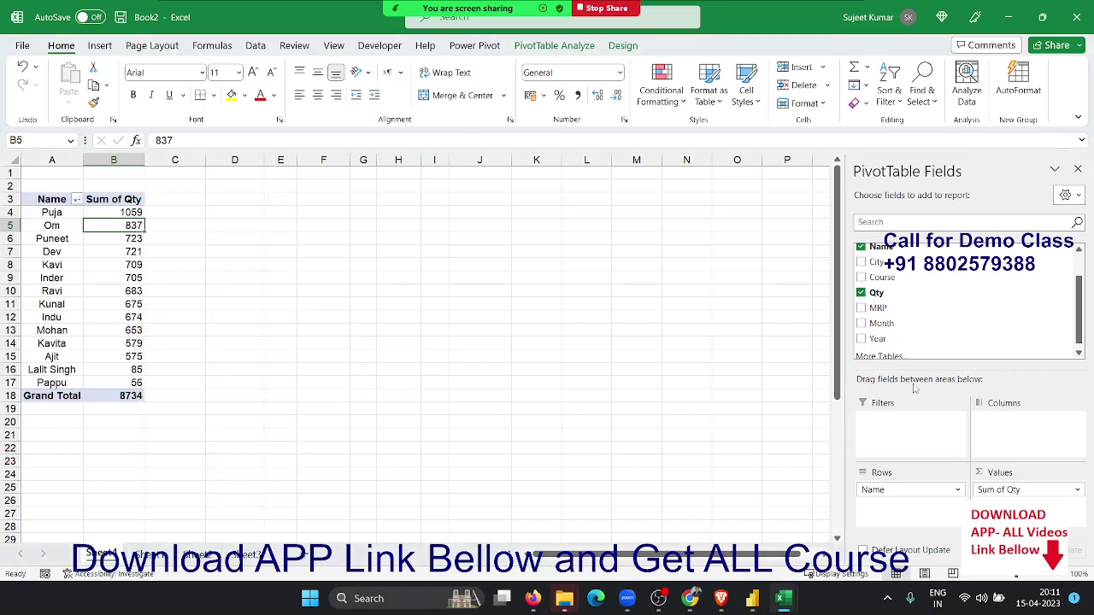
mouse_move(889, 339)
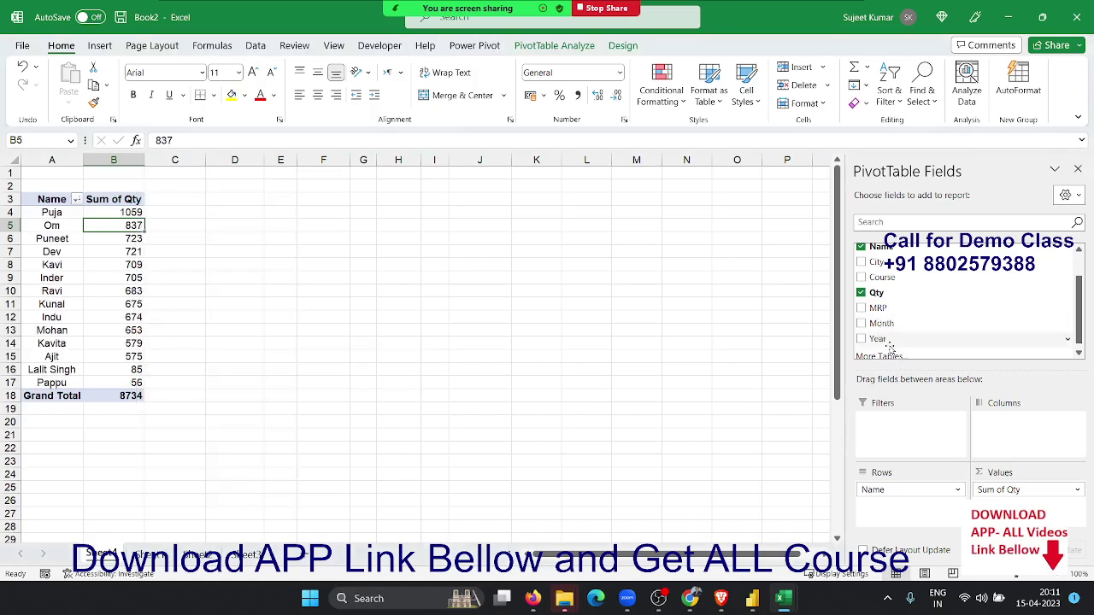
drag(881, 323, 1025, 436)
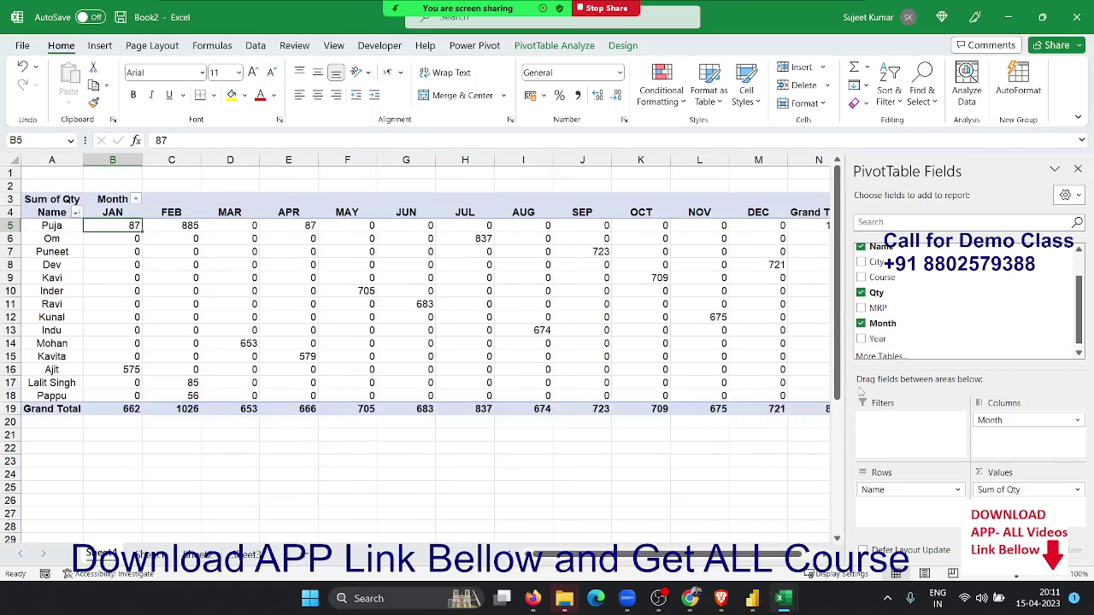
- Sort the names by their APR quantity, smallest to largest
right_click(310, 228)
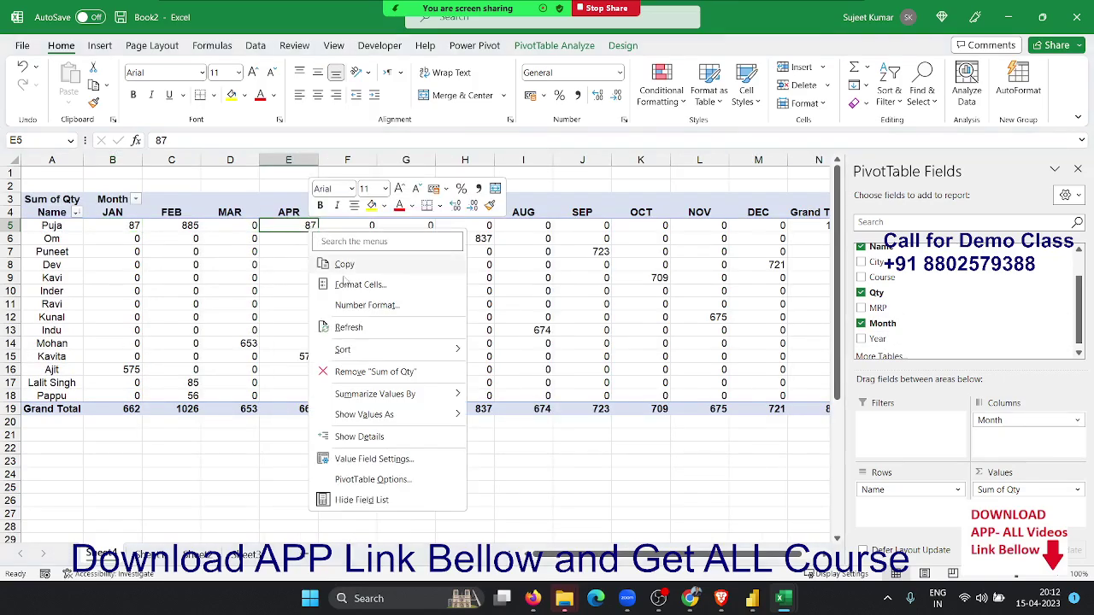
mouse_move(389, 349)
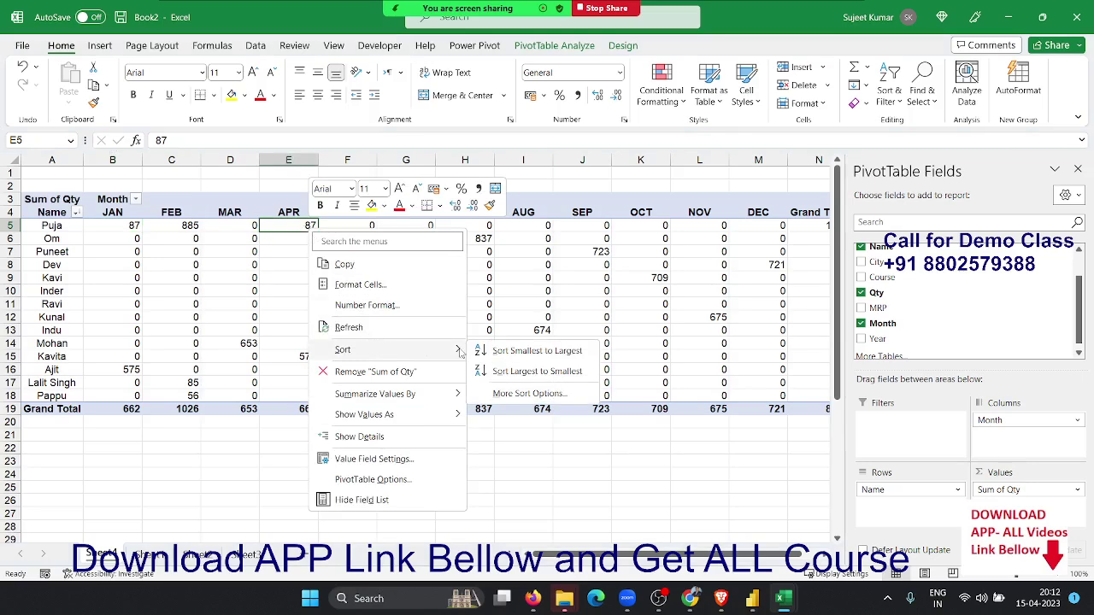
click(510, 352)
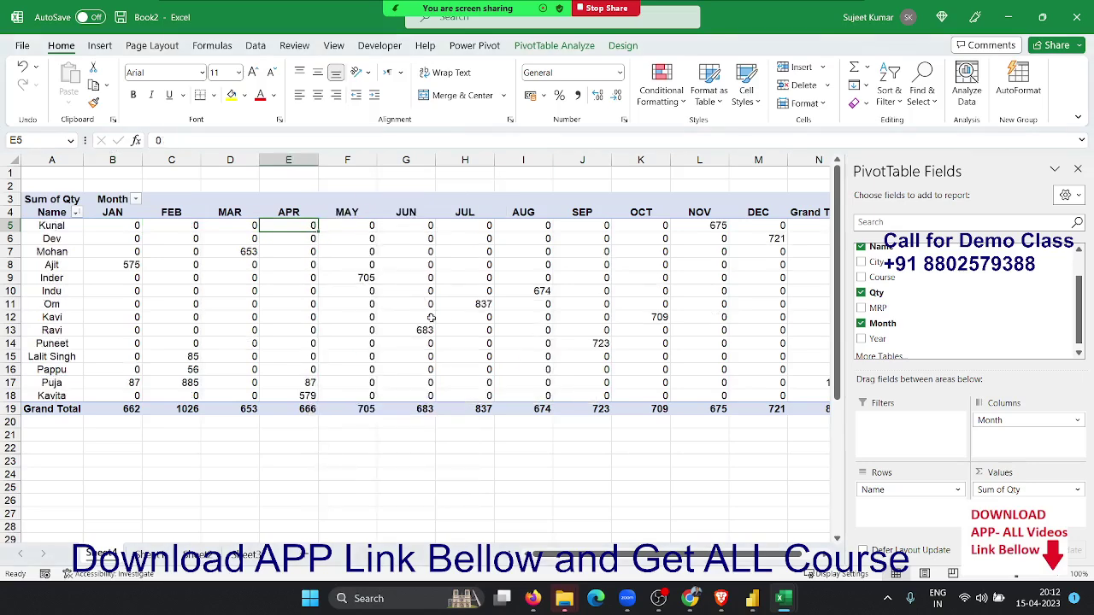
mouse_move(684, 555)
mouse_down()
mouse_move(697, 560)
mouse_move(598, 555)
mouse_up()
- Remove Month from the pivot columns, leaving one Sum of Qty column per name
right_click(289, 225)
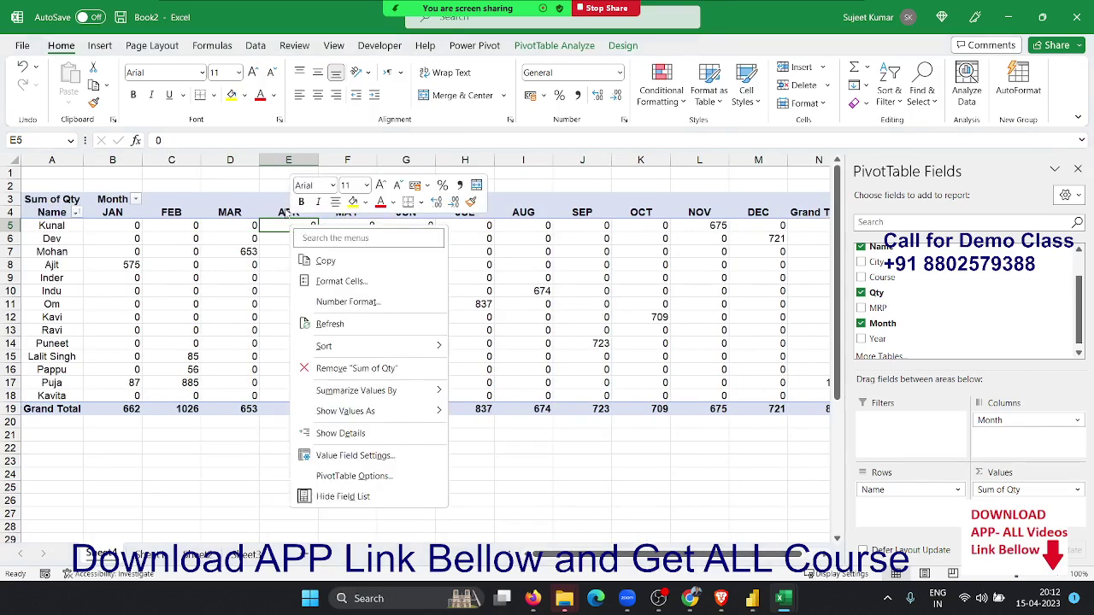
key(Escape)
click(285, 208)
click(285, 216)
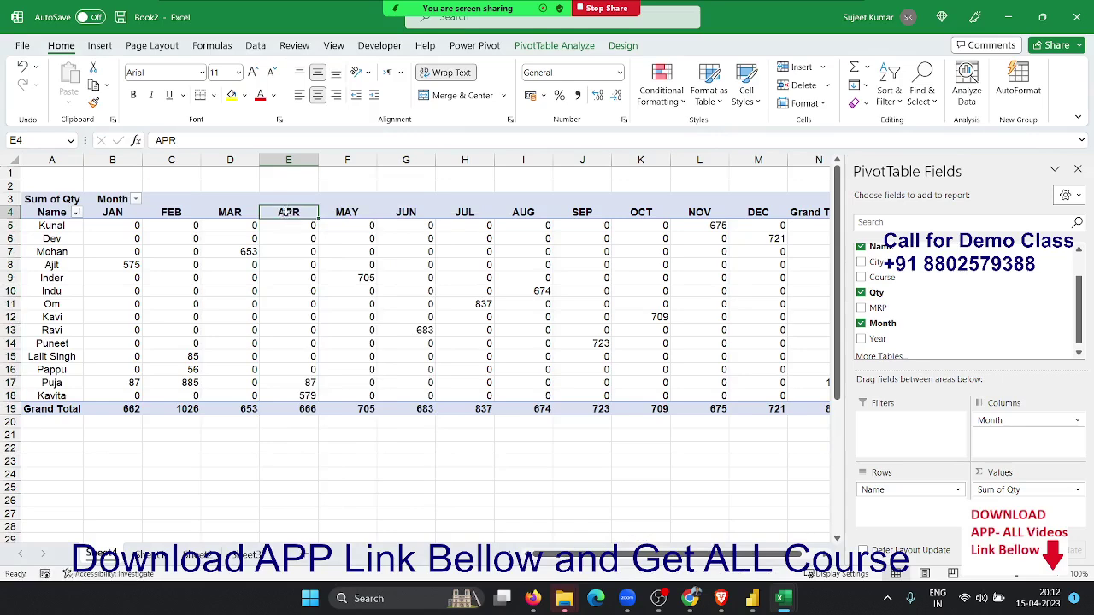
right_click(289, 214)
mouse_move(323, 310)
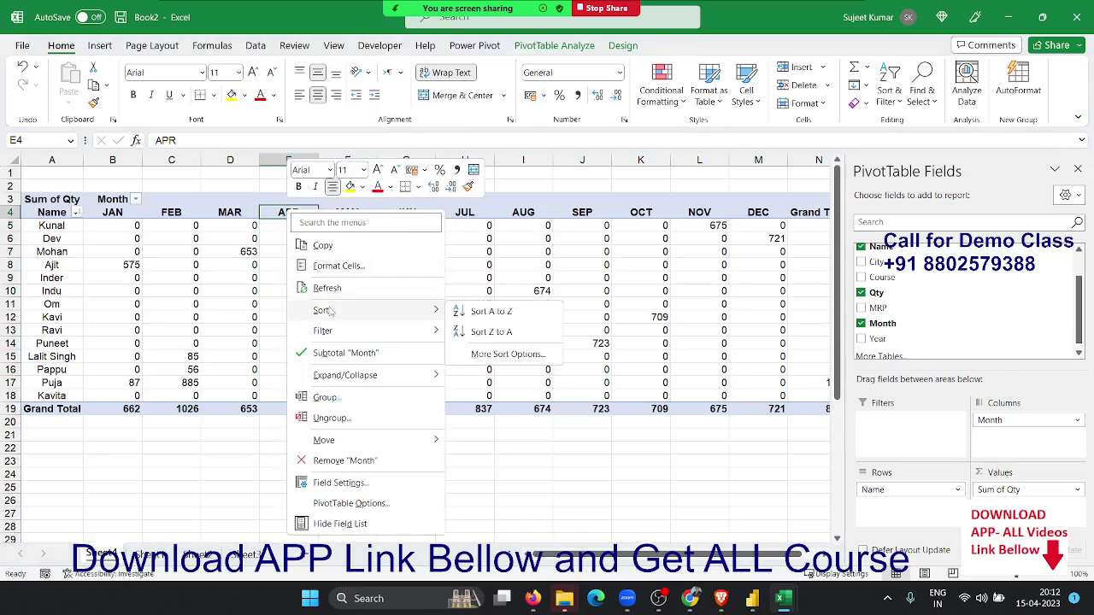
click(493, 316)
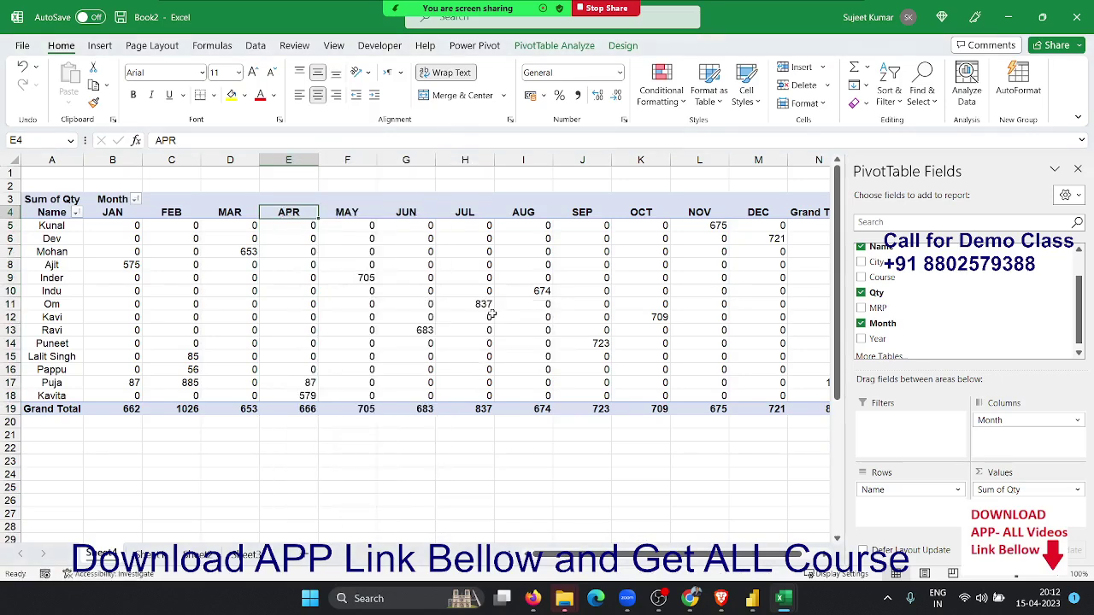
drag(992, 419, 992, 324)
drag(73, 239, 53, 319)
- Sort the names alphabetically, then add Course to the rows so names nest under each course
click(53, 291)
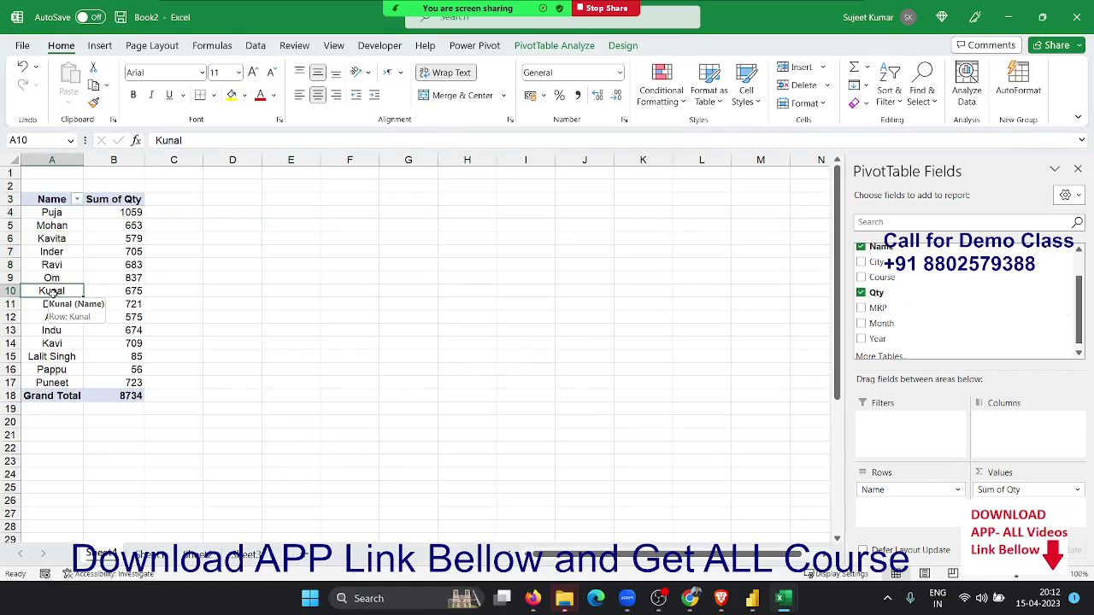
right_click(53, 292)
mouse_move(128, 355)
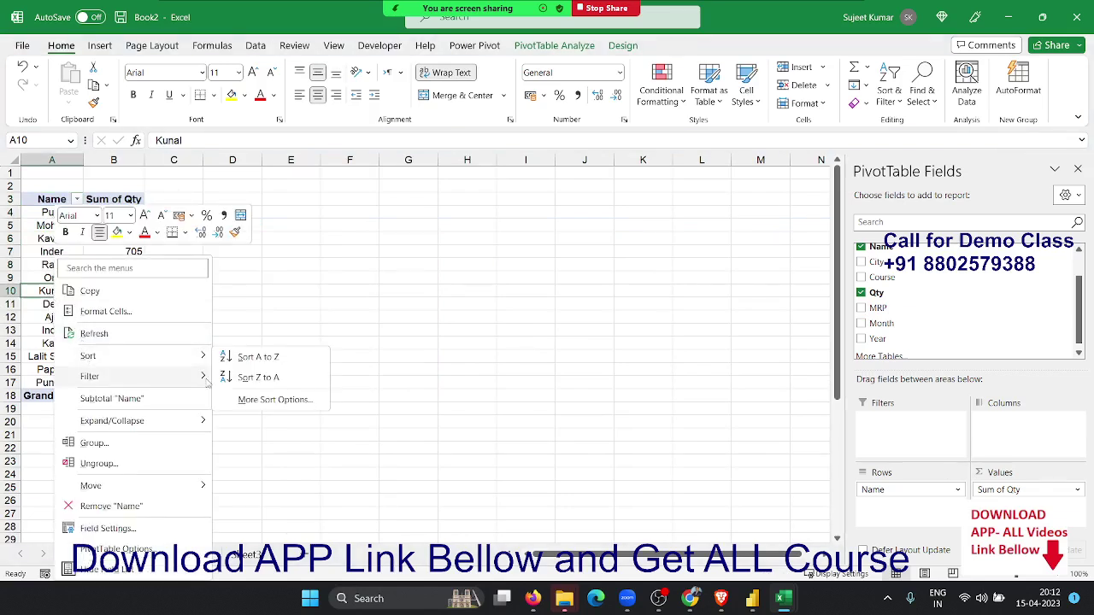
click(244, 356)
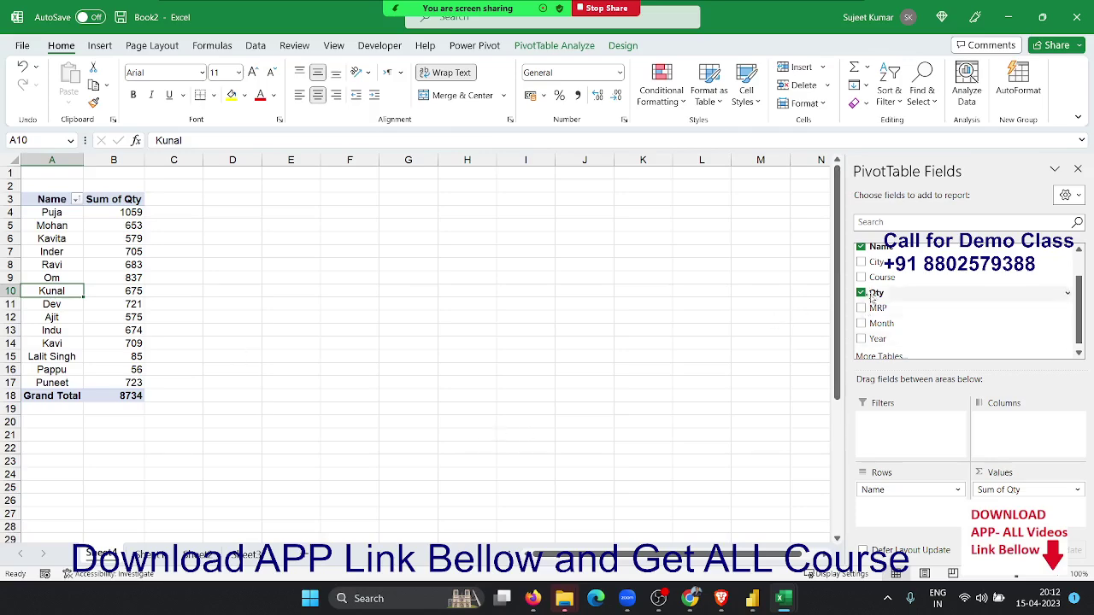
mouse_move(881, 277)
mouse_down()
mouse_move(928, 503)
mouse_move(909, 489)
mouse_up()
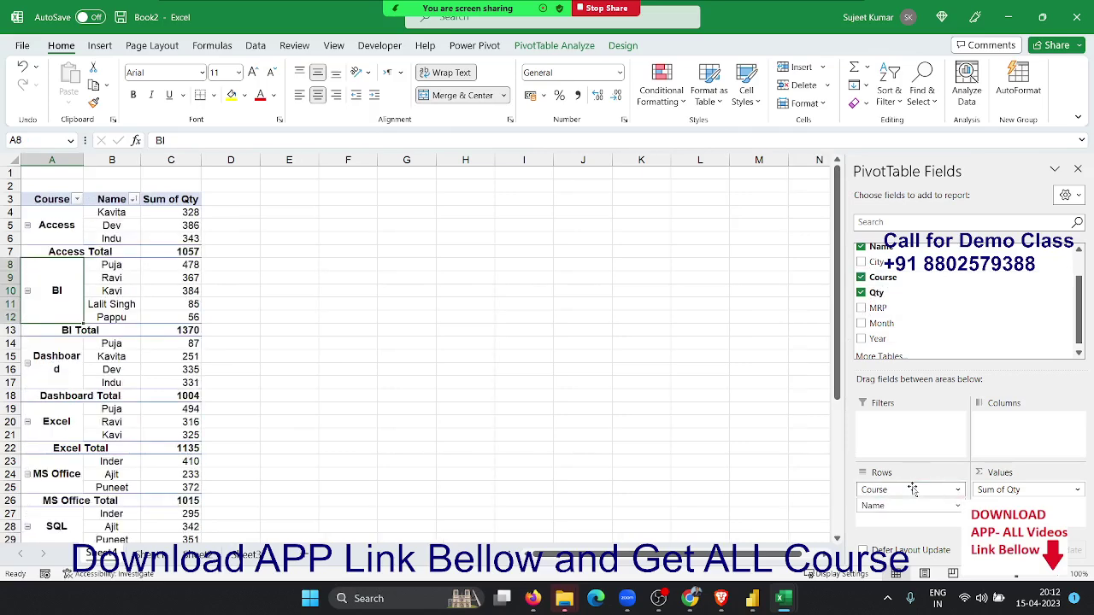
- Place Course above Name, turn off the Course subtotals, and autofit column A
click(111, 369)
click(89, 331)
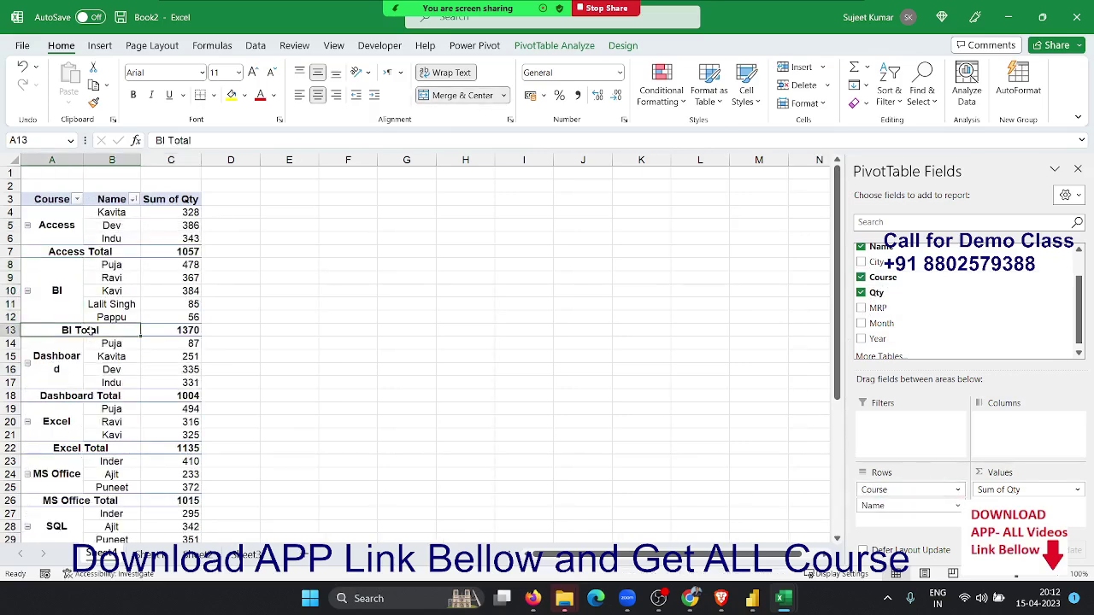
right_click(89, 332)
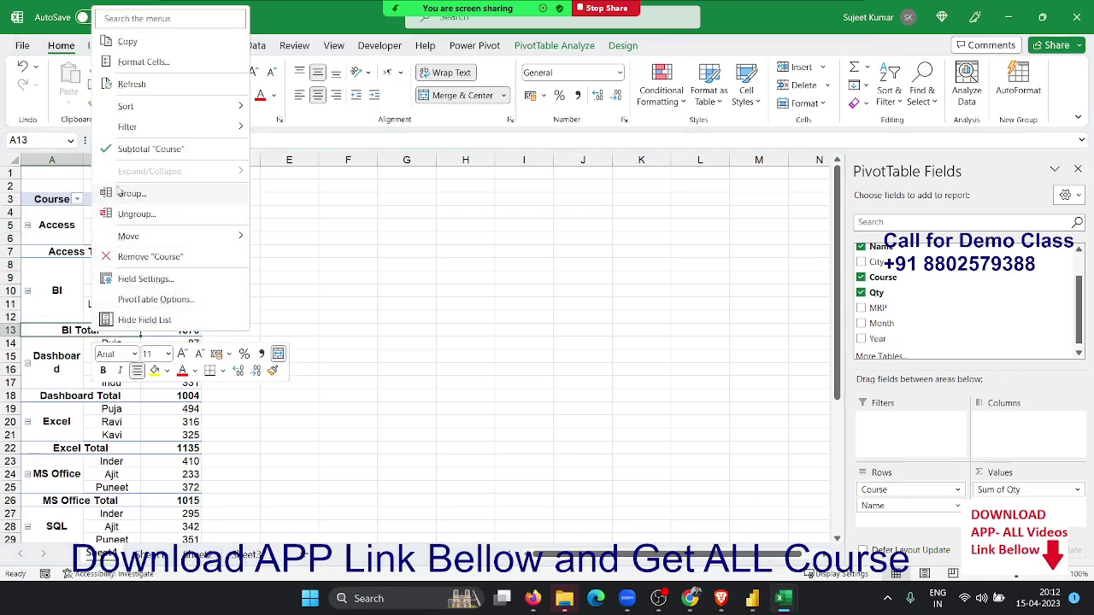
click(120, 148)
drag(176, 331, 175, 344)
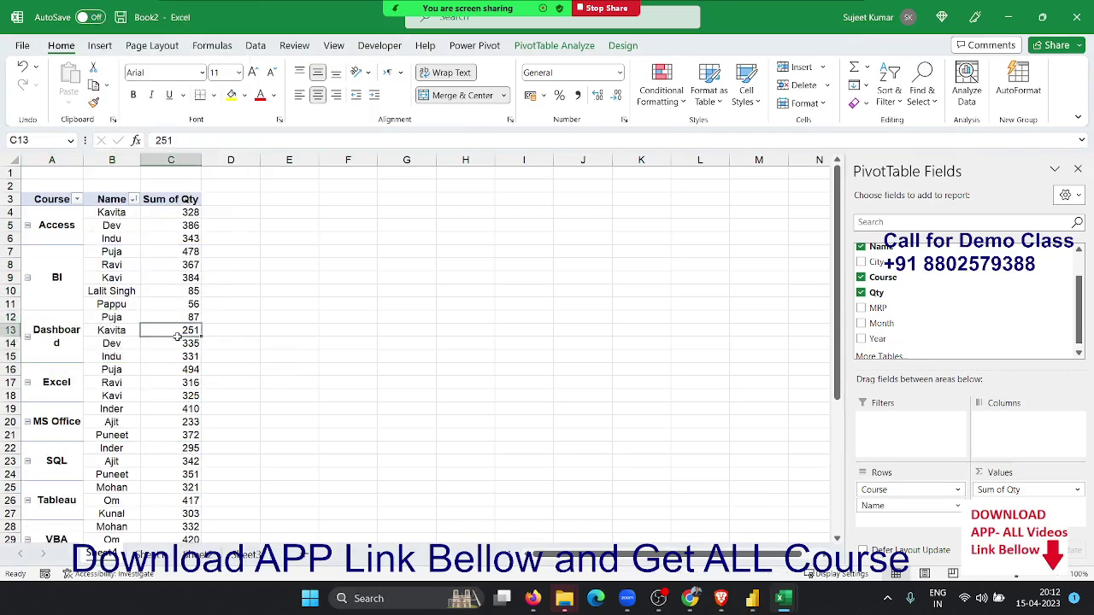
double_click(88, 160)
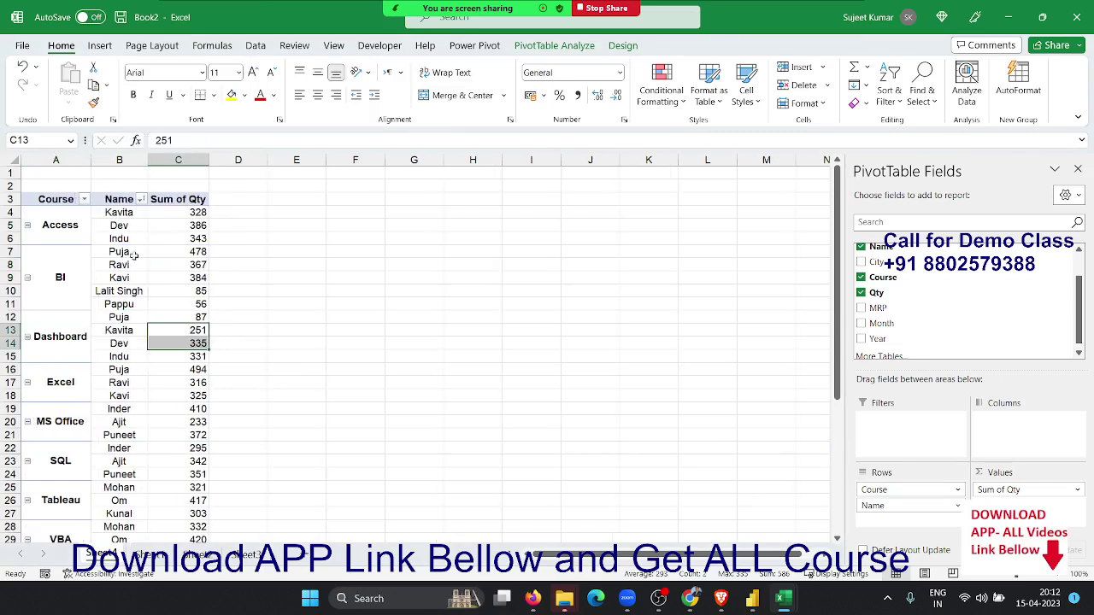
scroll(147, 404, down, 3)
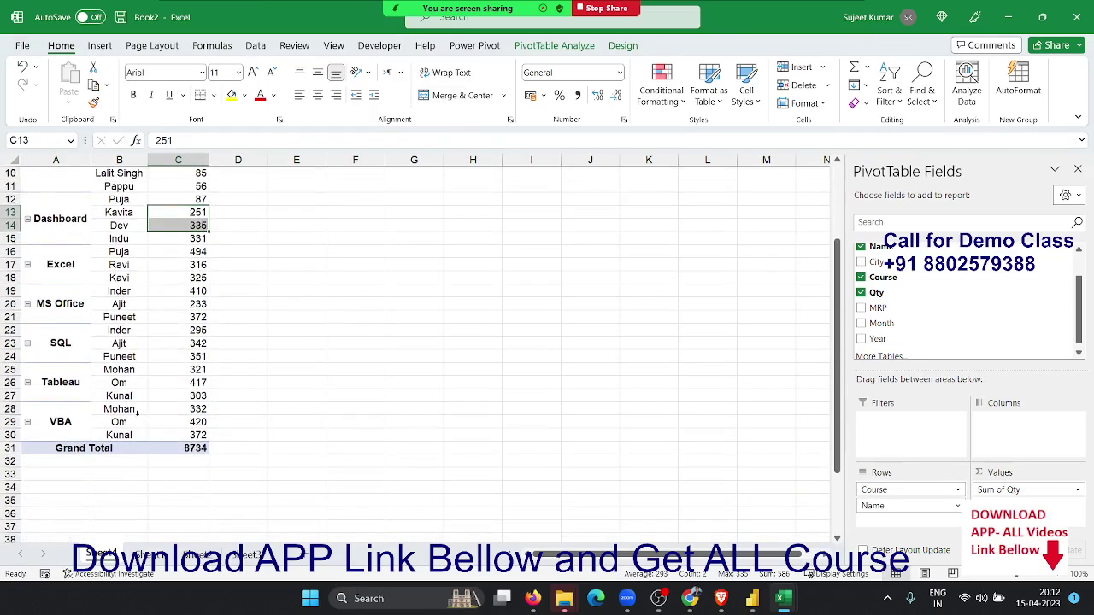
scroll(136, 412, up, 3)
- Move Excel to the top of the course list with VBA directly below it
click(86, 383)
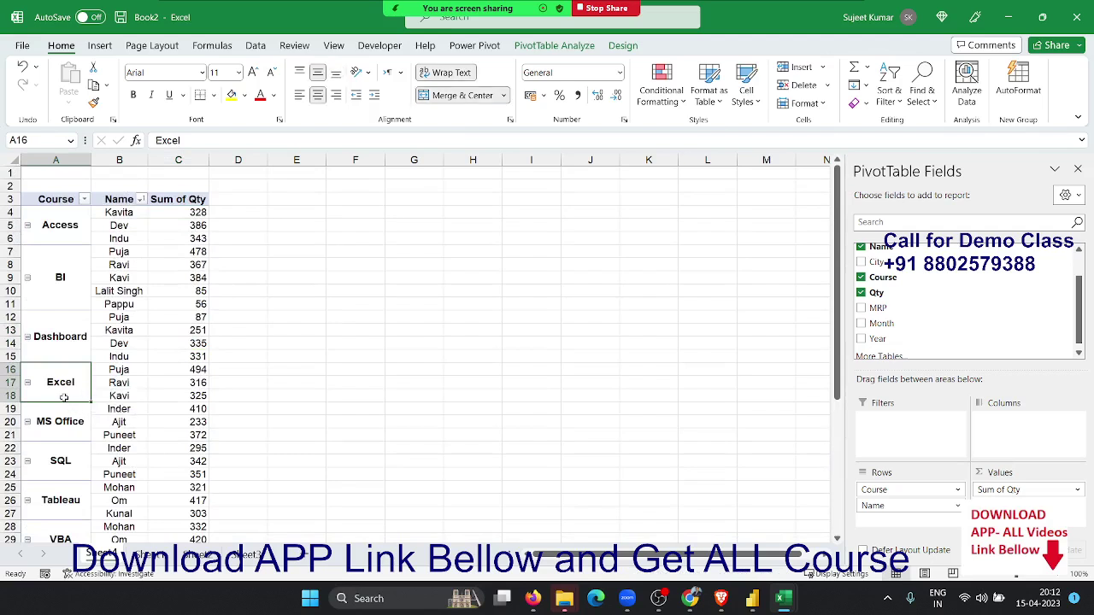
drag(64, 398, 66, 385)
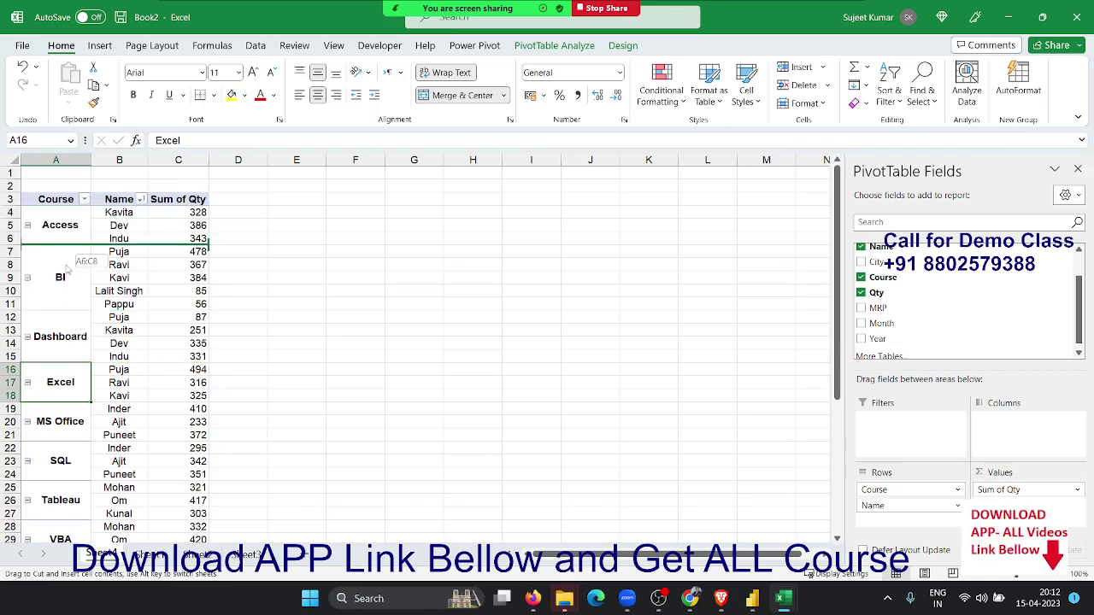
mouse_move(66, 384)
mouse_down()
mouse_move(69, 224)
mouse_move(193, 246)
mouse_up()
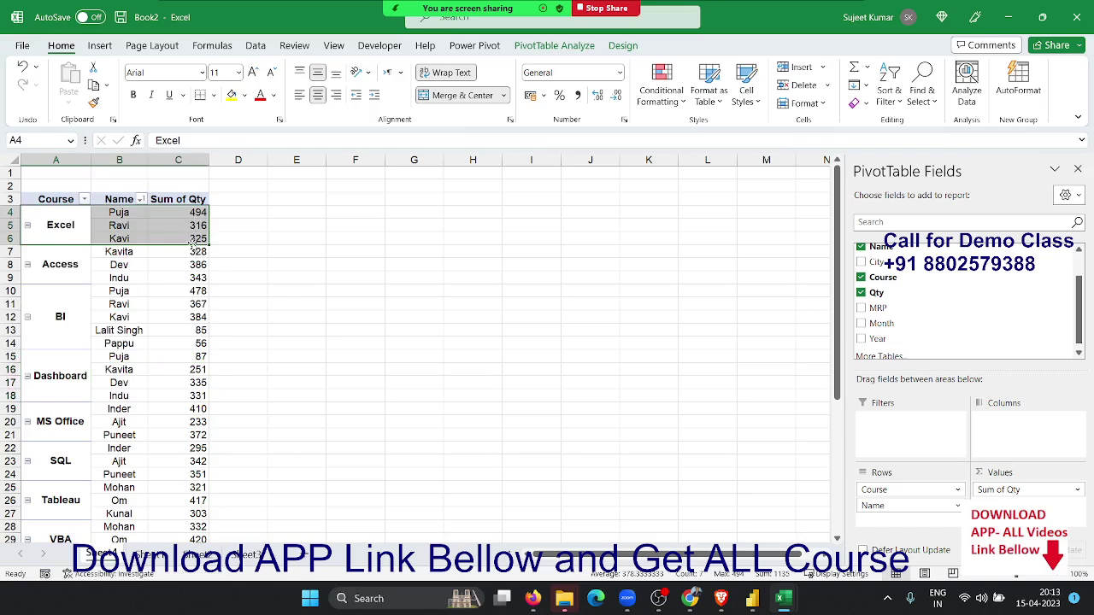
click(64, 529)
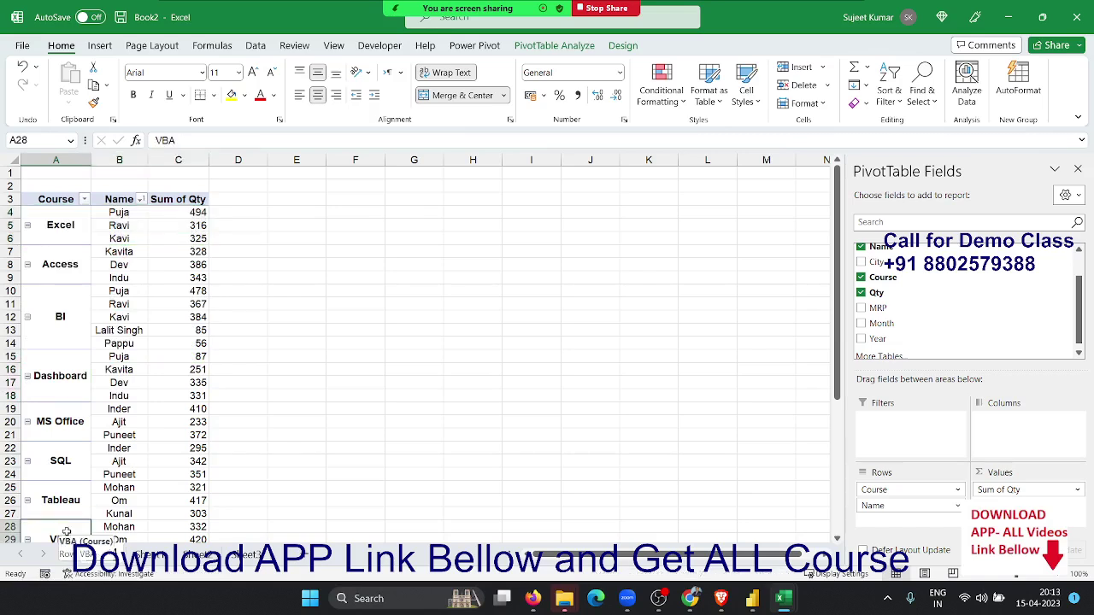
drag(66, 525, 65, 258)
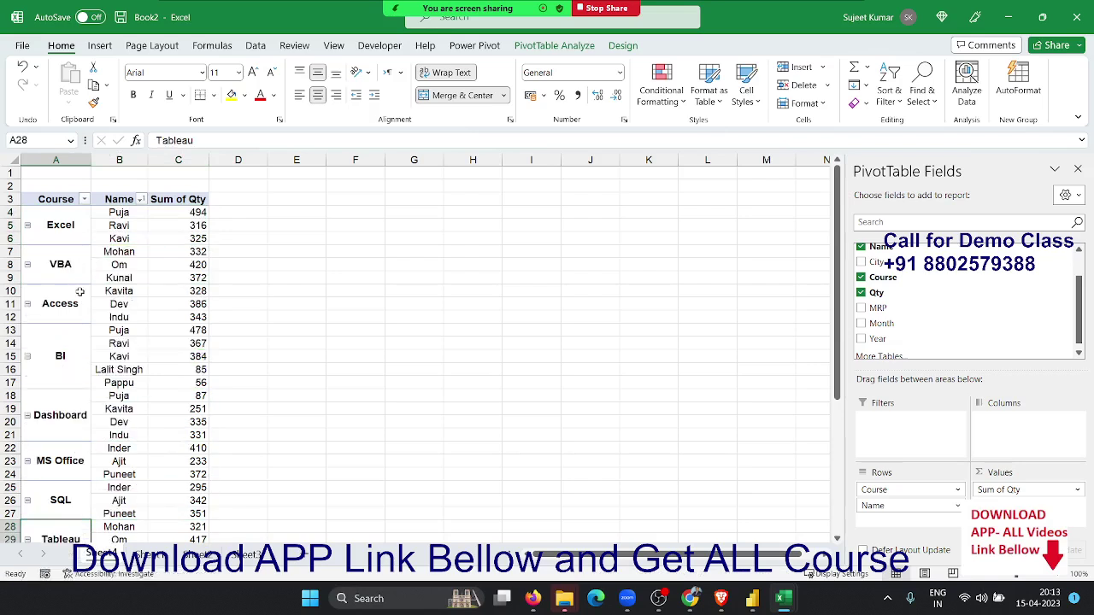
click(51, 272)
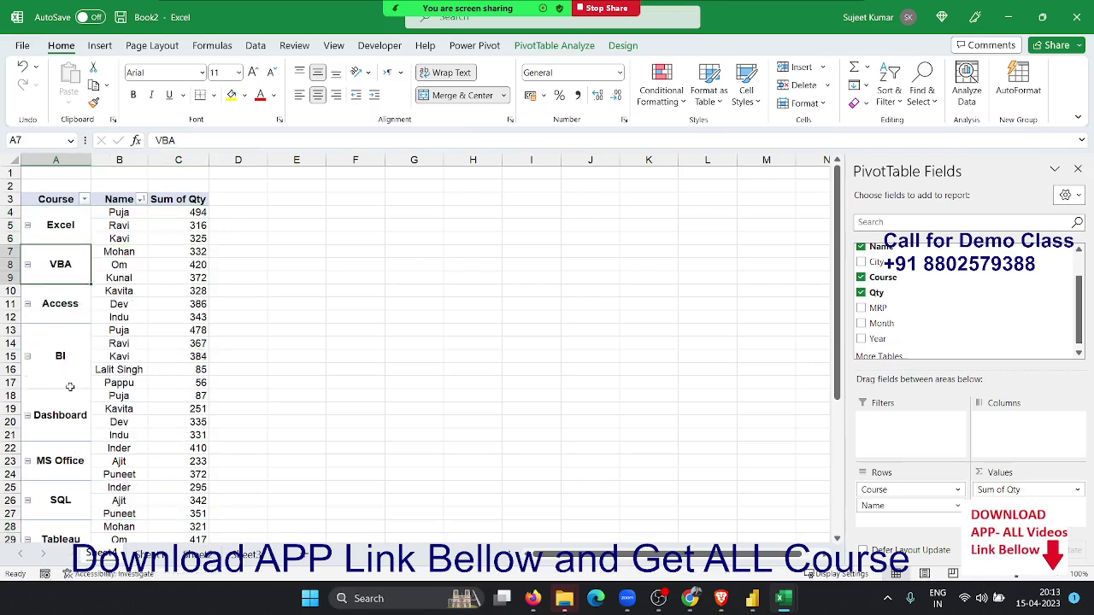
scroll(75, 484, down, 1)
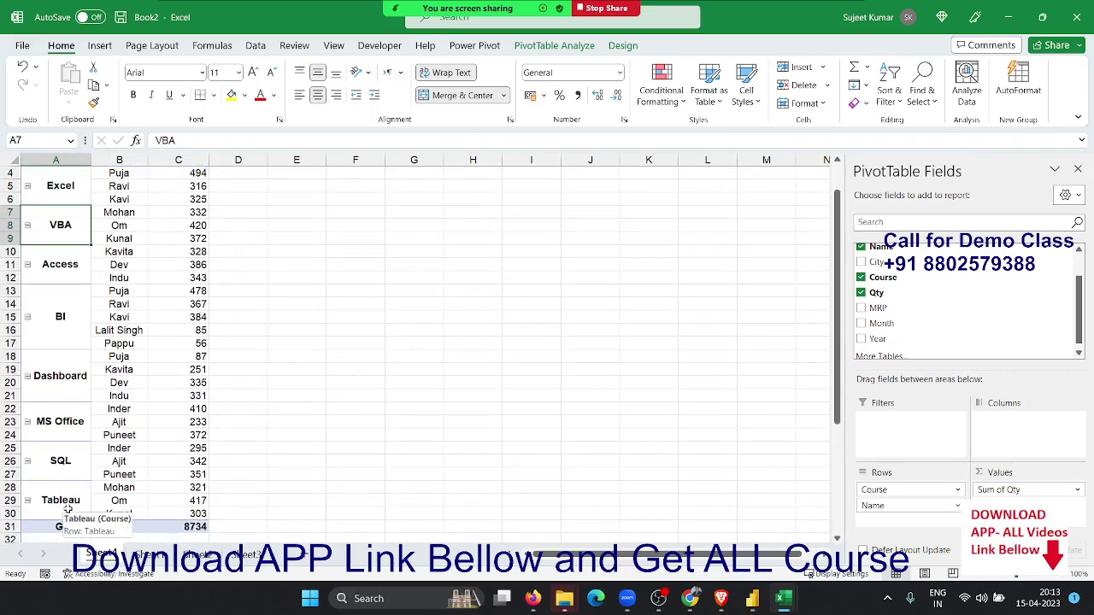
click(73, 398)
right_click(72, 395)
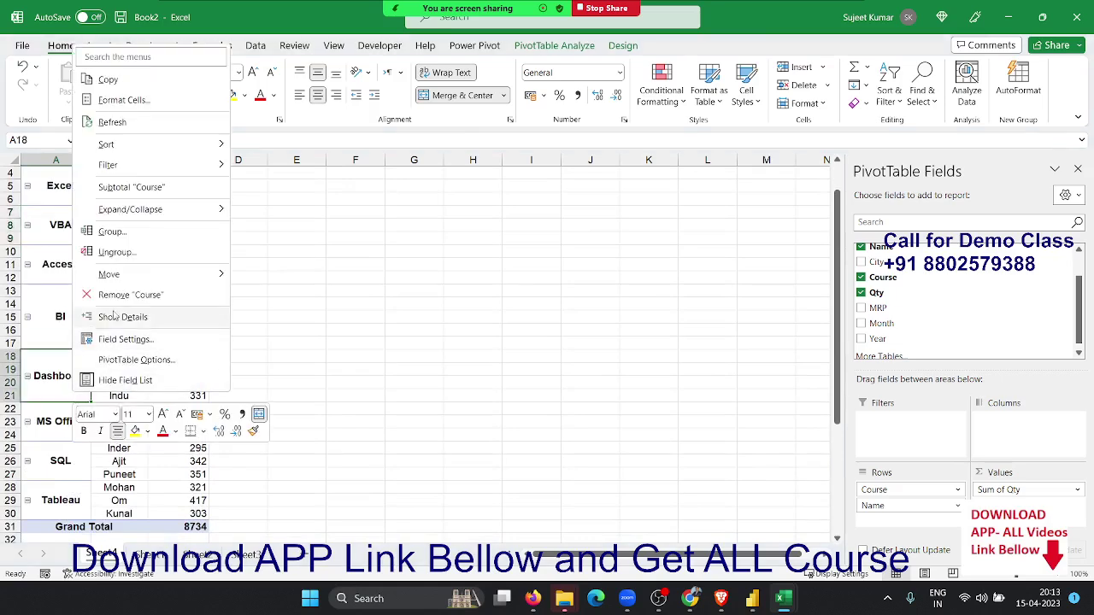
mouse_move(108, 274)
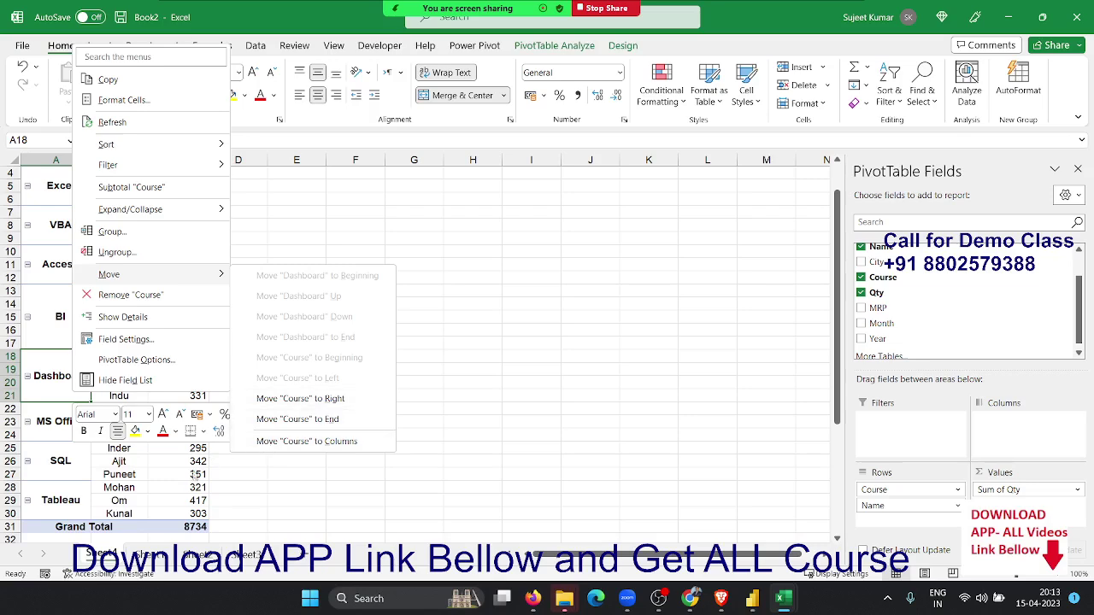
click(149, 484)
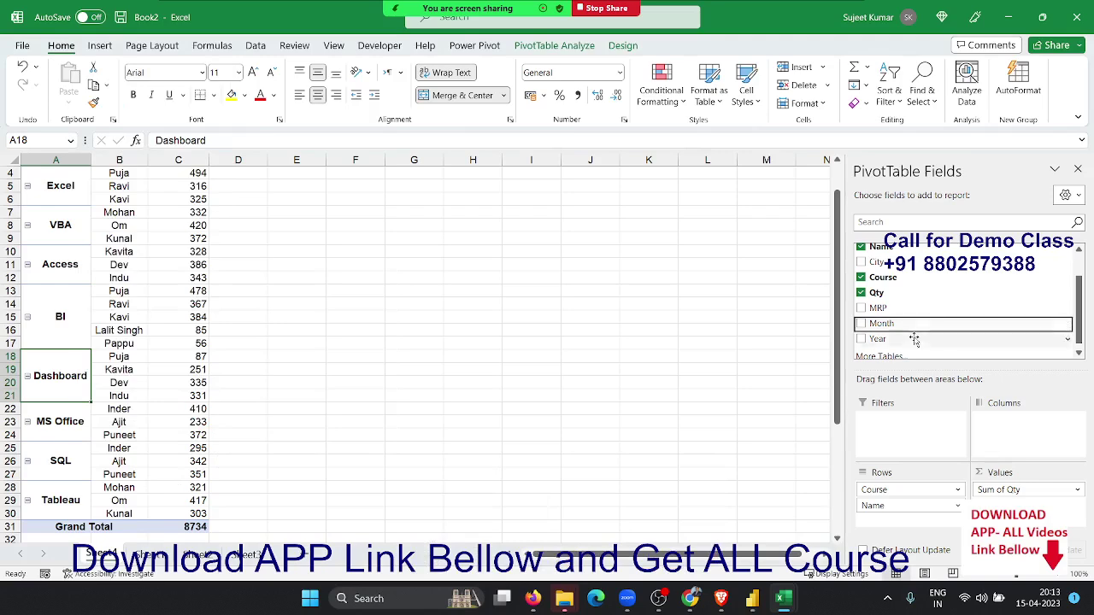
- Add Year to the pivot columns and move the 2023 column before 2022
drag(931, 339, 989, 423)
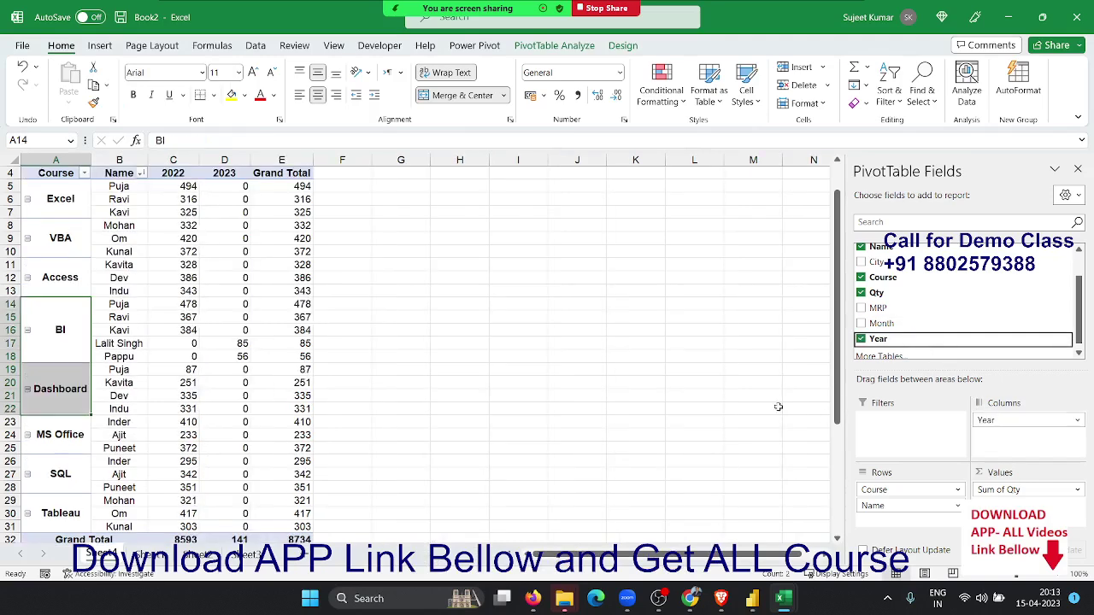
scroll(549, 341, up, 1)
mouse_move(177, 215)
mouse_down()
mouse_move(281, 222)
mouse_move(157, 224)
mouse_up()
click(242, 219)
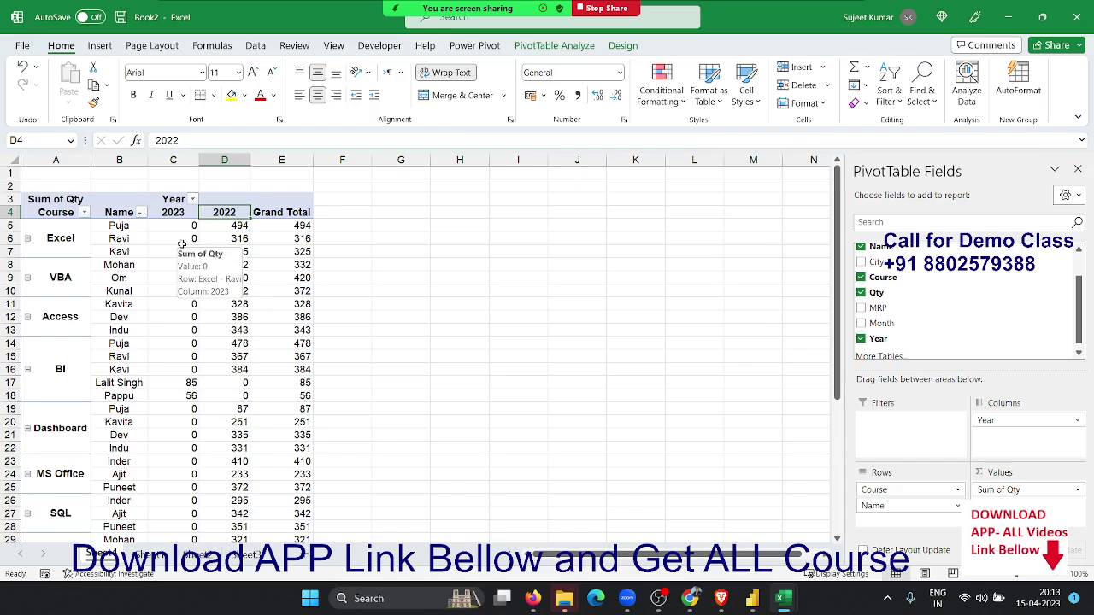
click(128, 232)
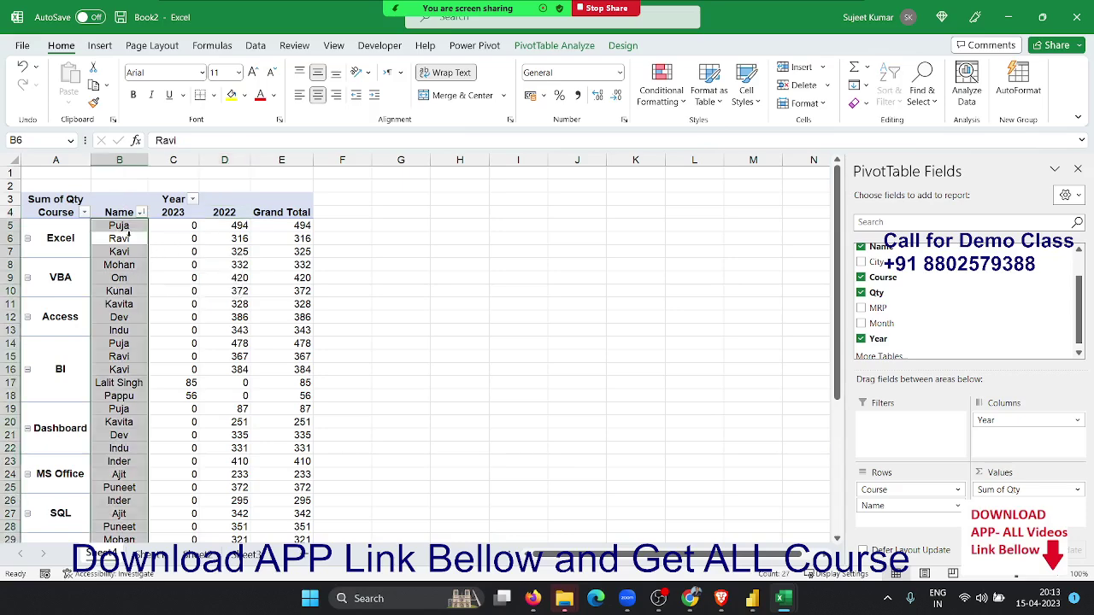
click(133, 224)
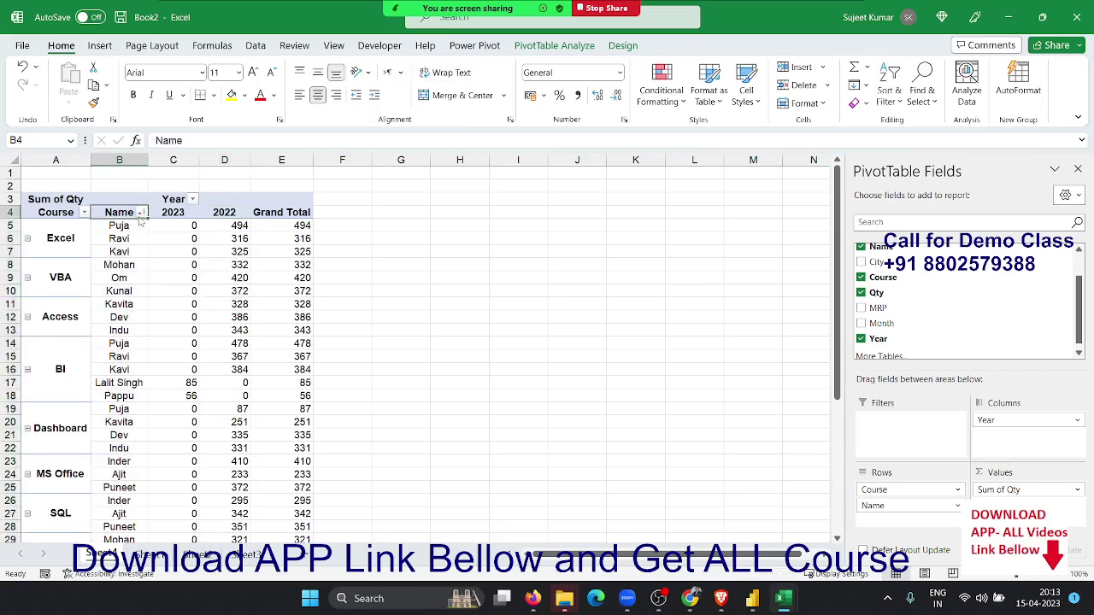
click(141, 212)
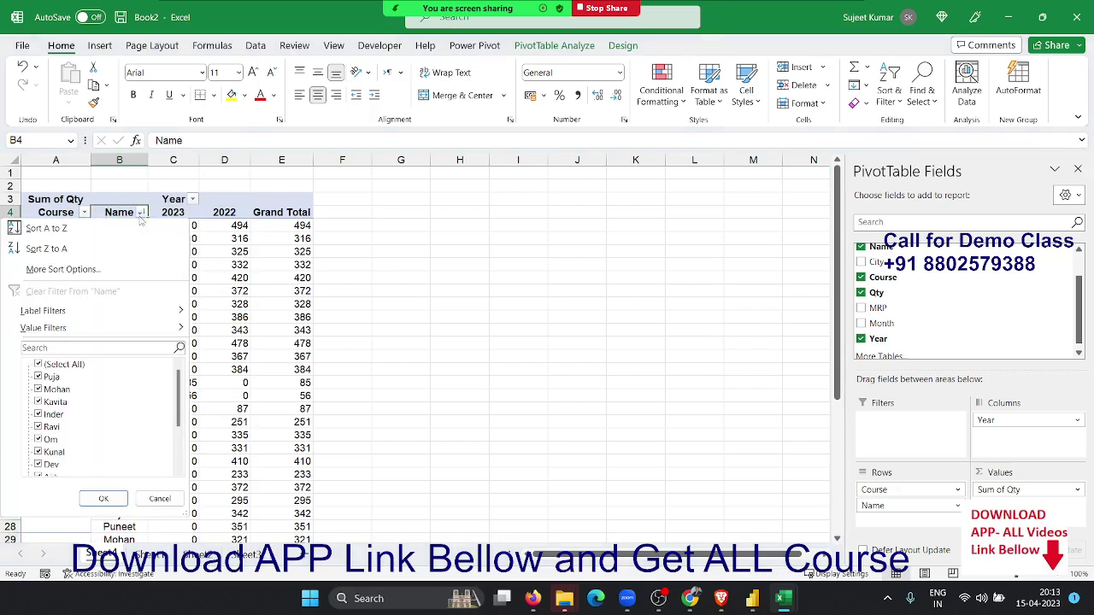
- Filter the names to Puja and Mohan, then clear the Name filter
click(38, 365)
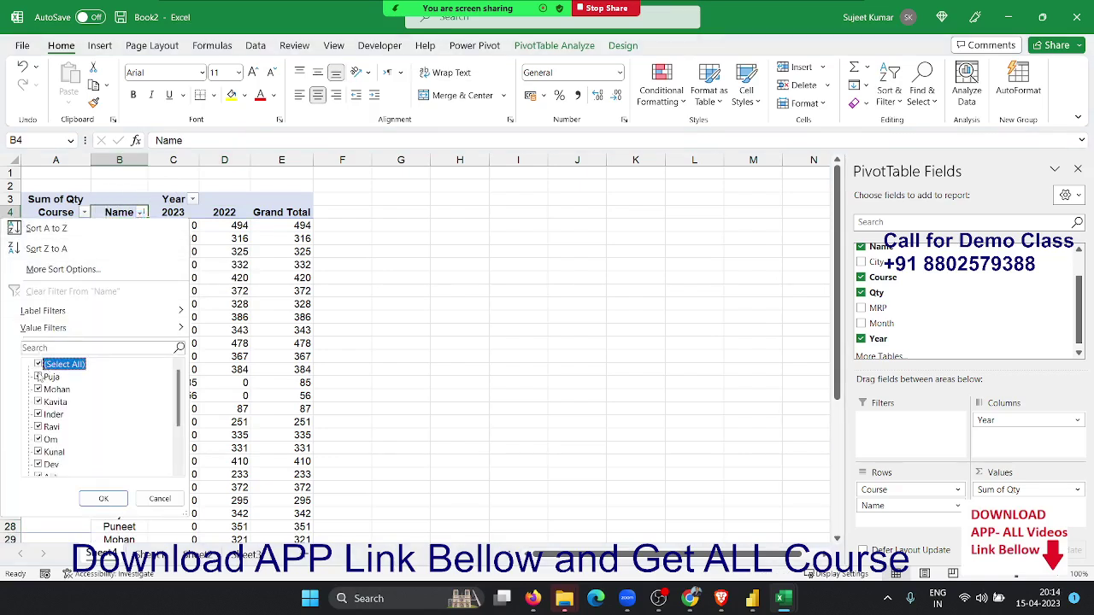
click(36, 367)
click(38, 377)
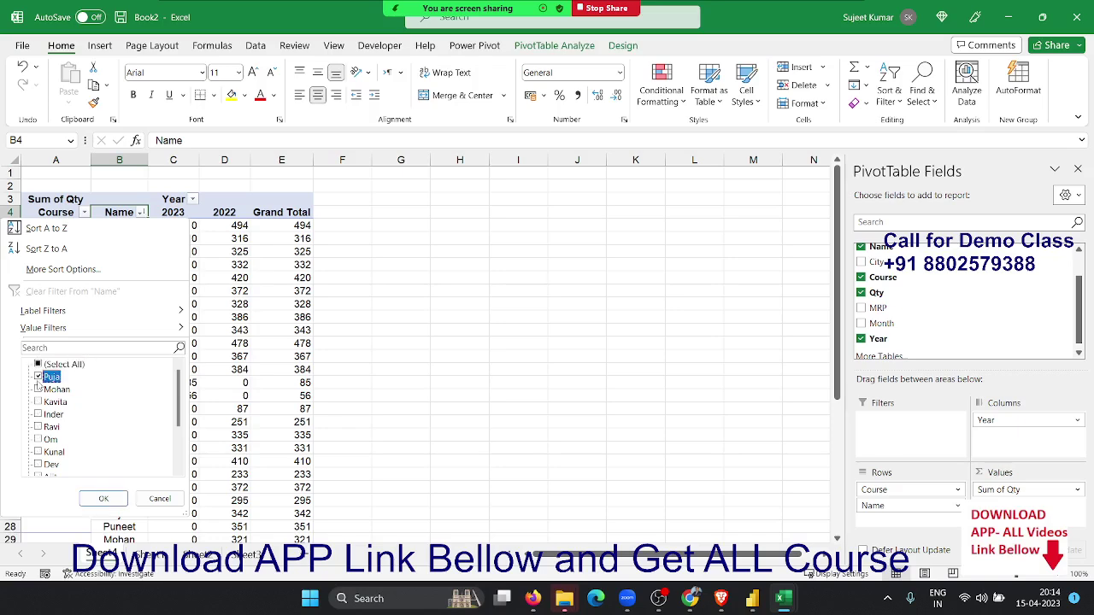
click(38, 390)
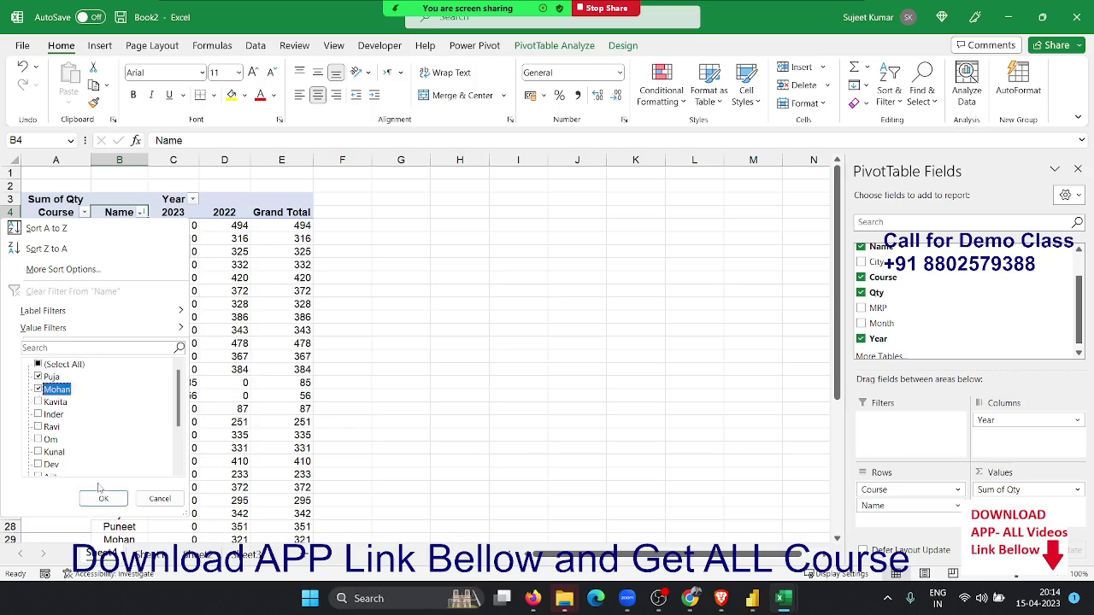
click(104, 500)
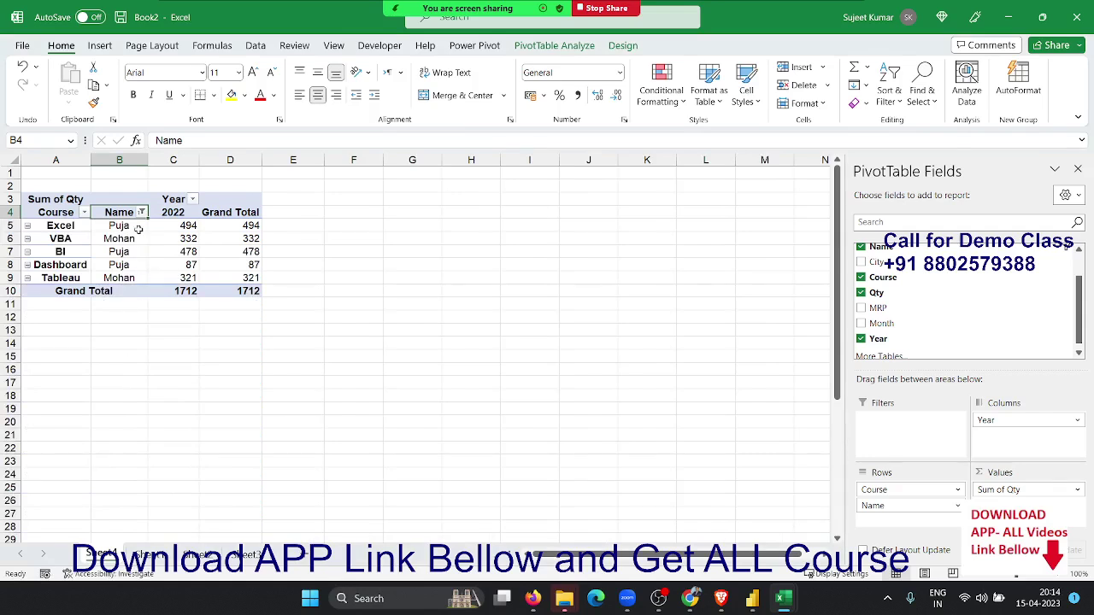
drag(119, 251, 136, 272)
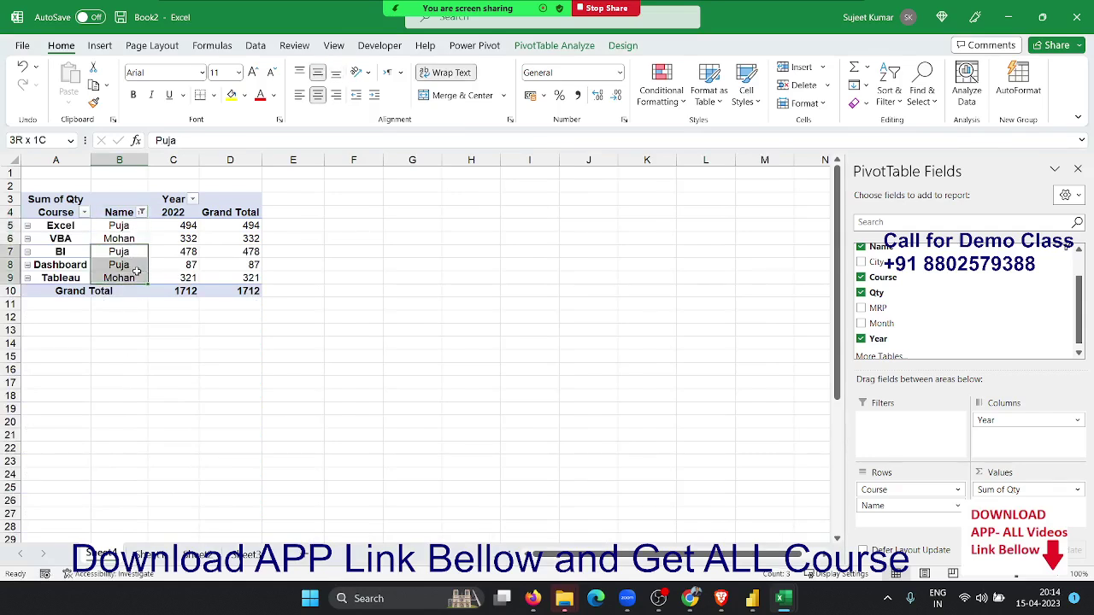
click(142, 213)
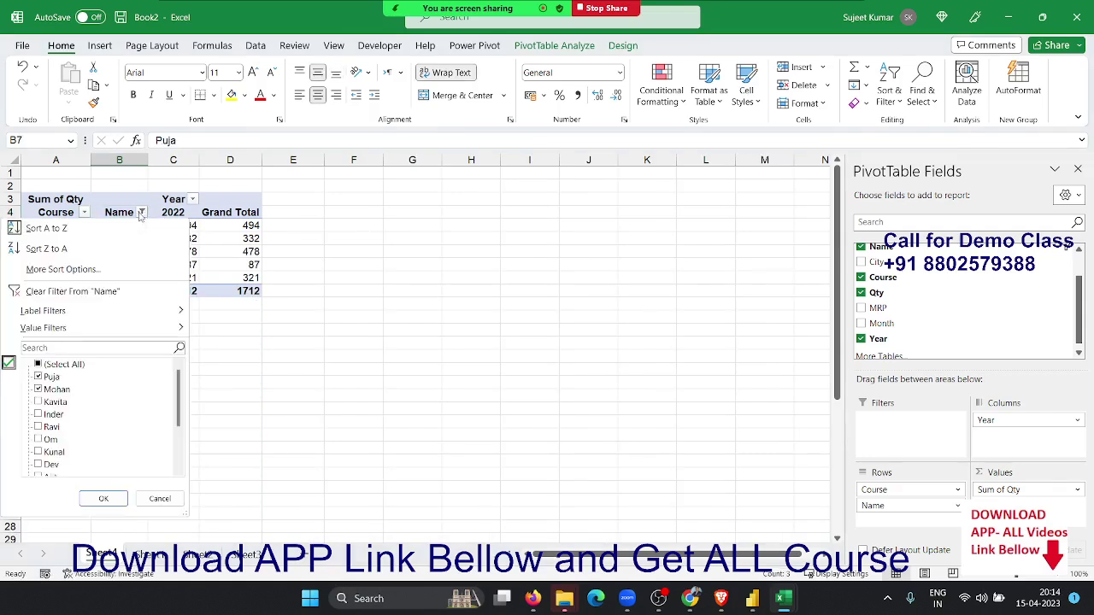
click(62, 295)
- Filter the courses to Excel and VBA, then clear the Course filter
click(84, 212)
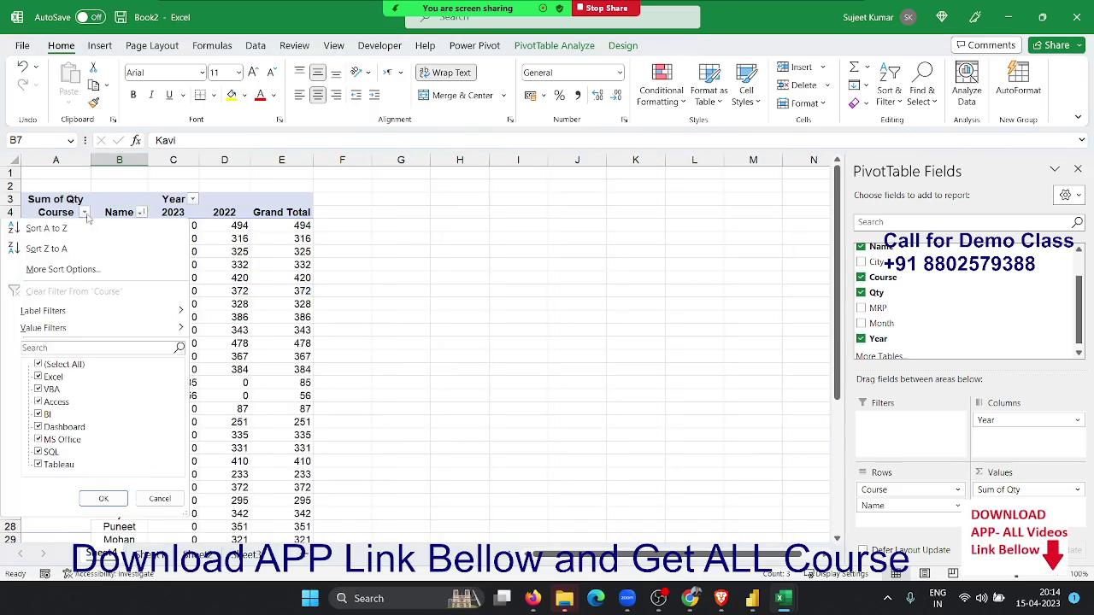
click(38, 364)
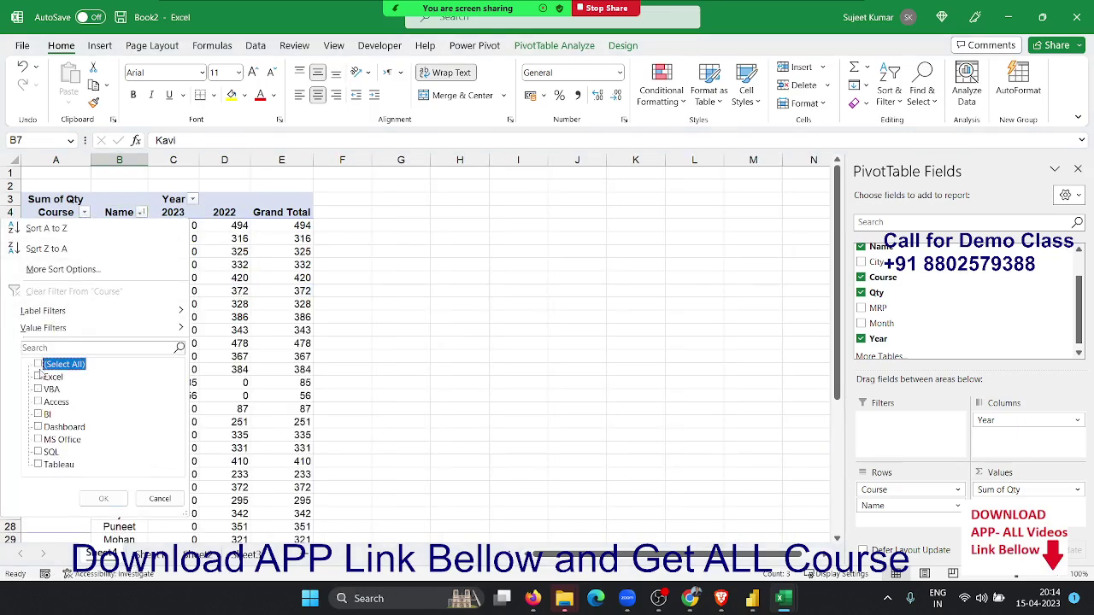
click(38, 377)
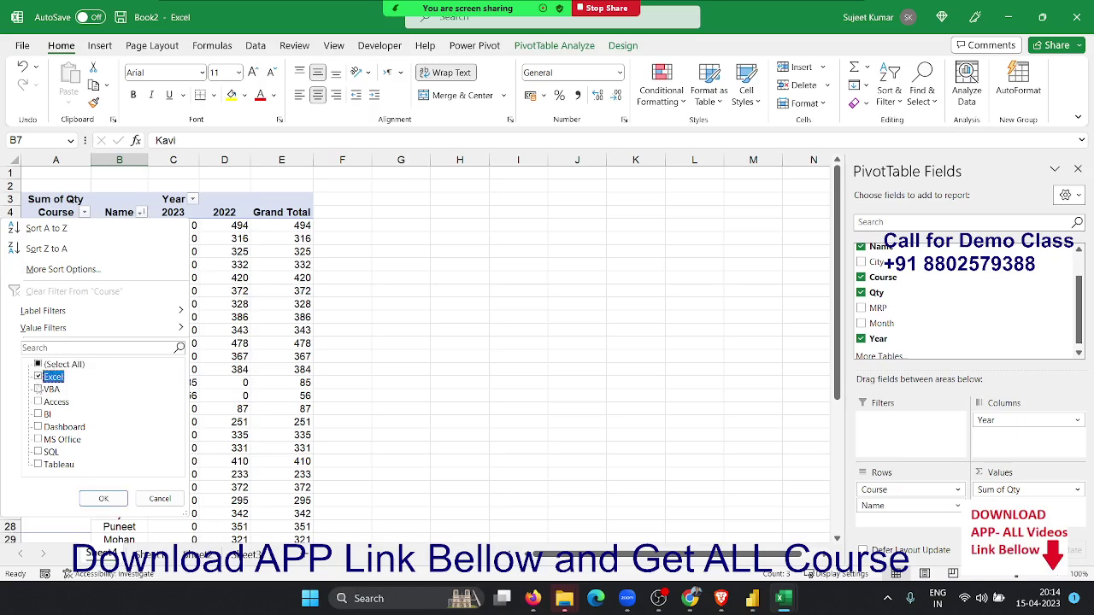
click(38, 389)
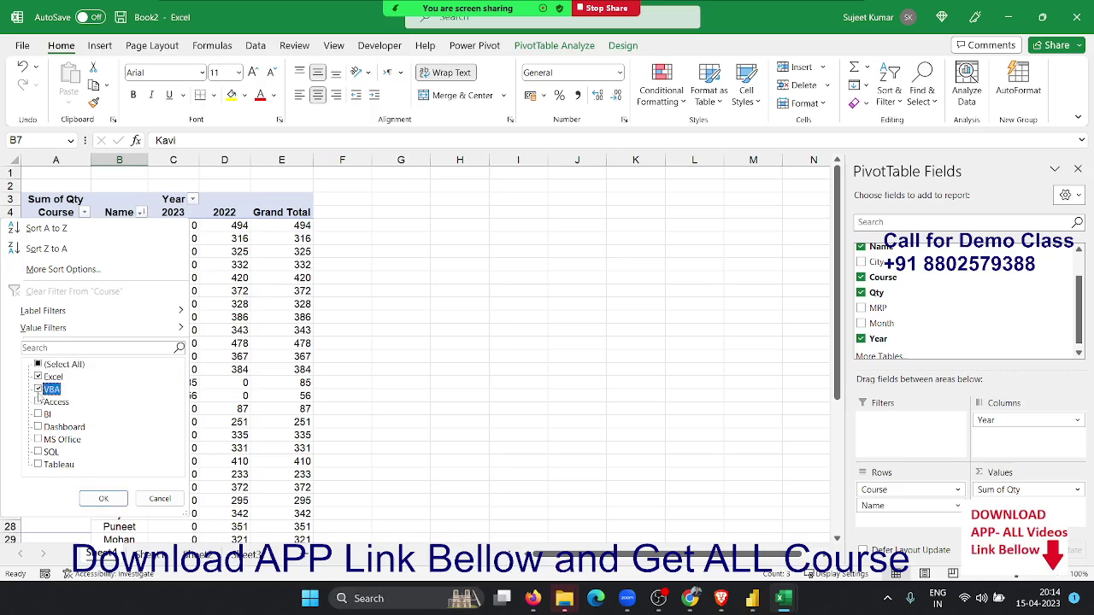
click(103, 500)
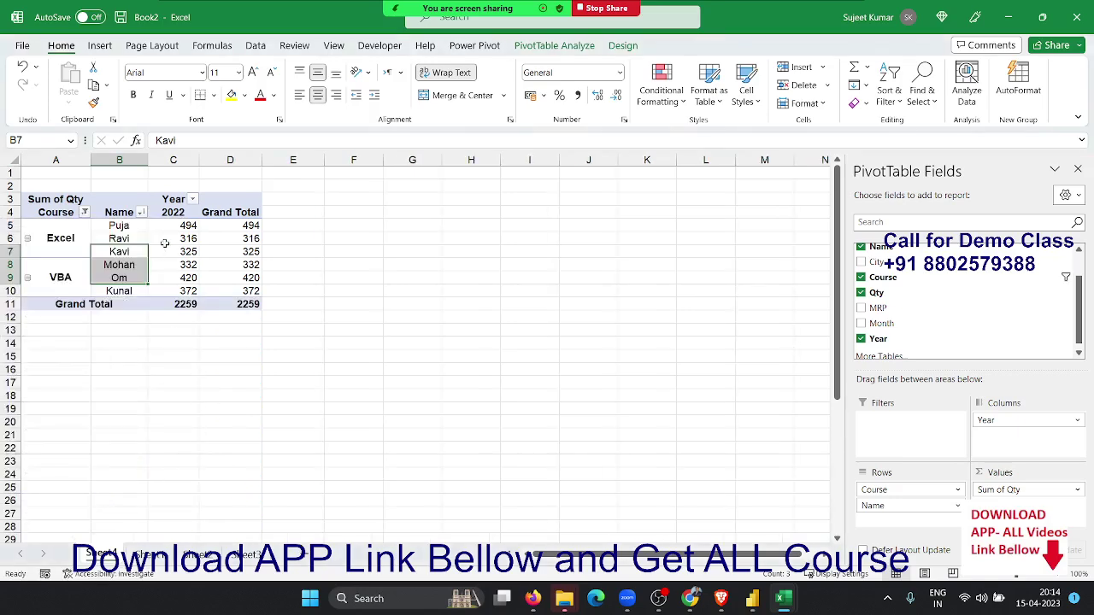
drag(185, 240, 186, 278)
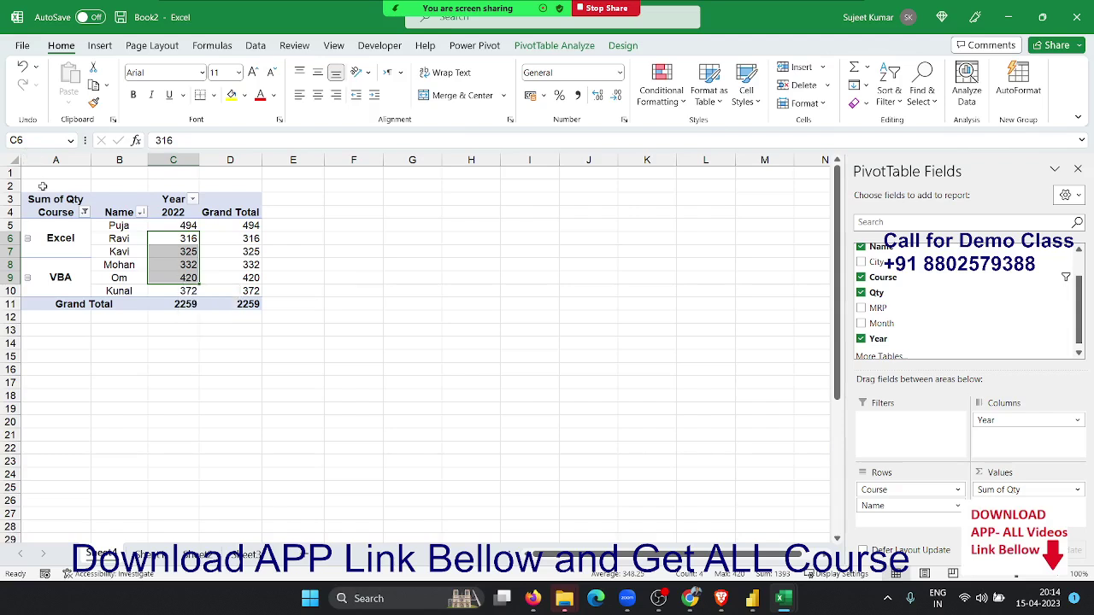
click(86, 213)
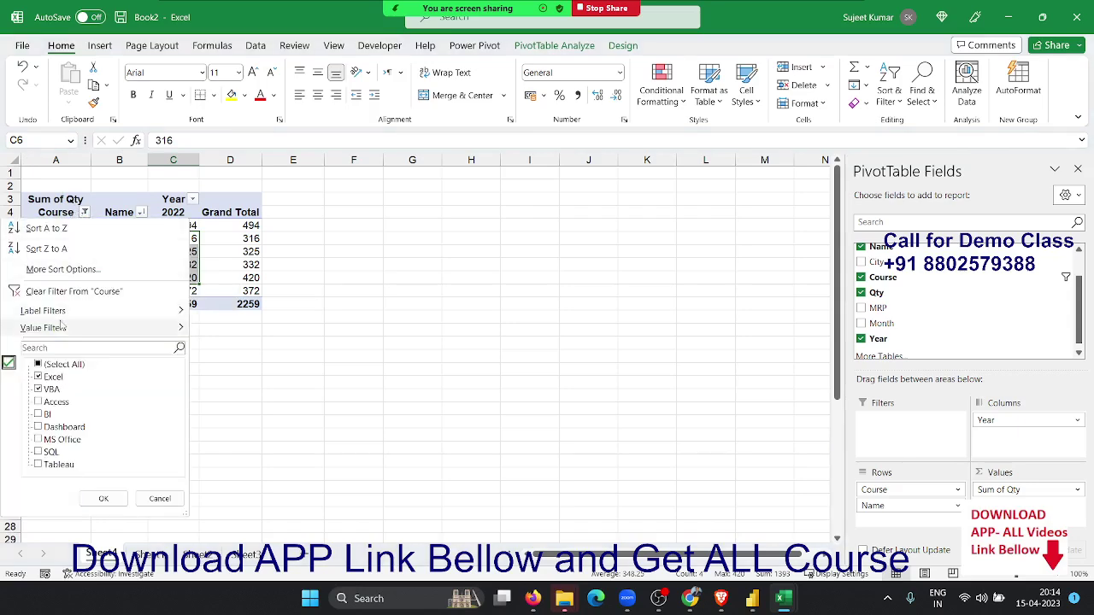
key(Escape)
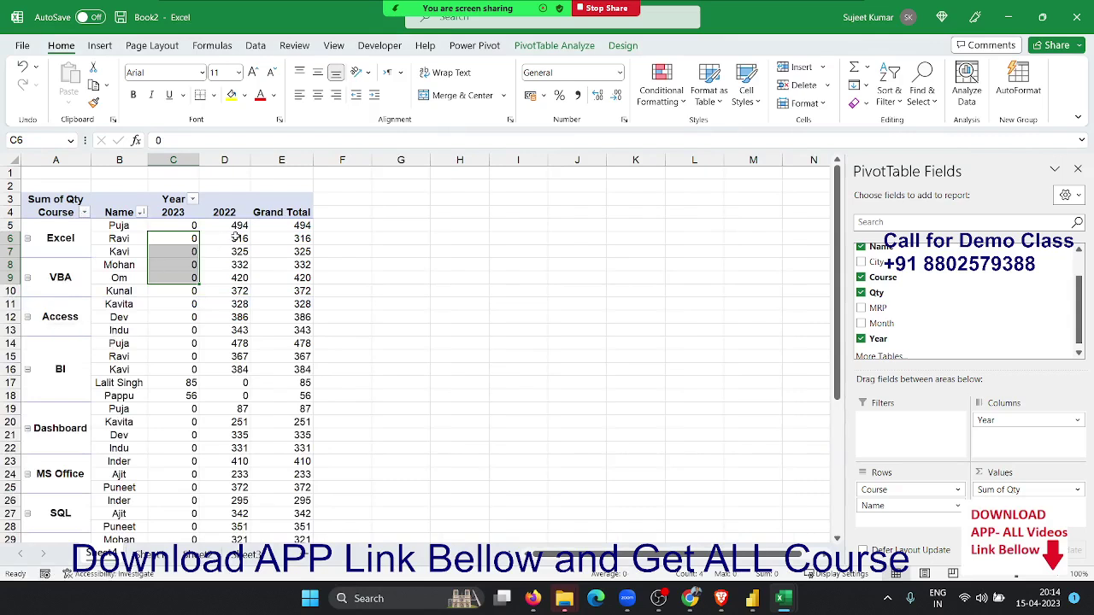
- Filter the Year column to 2022 only, hiding the 2023 column
click(180, 199)
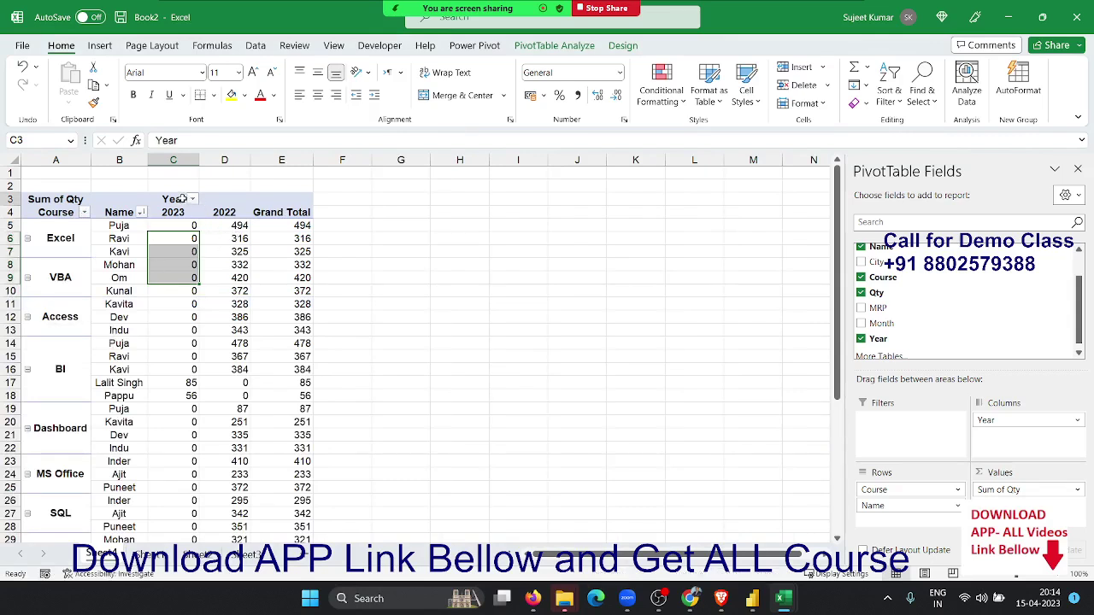
click(56, 217)
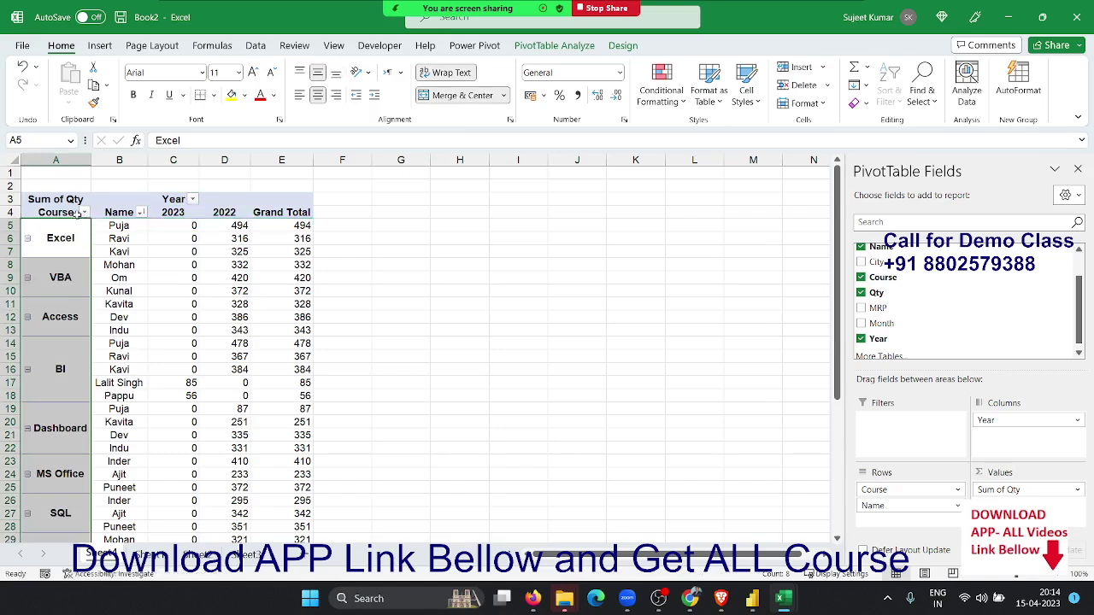
drag(77, 212, 96, 212)
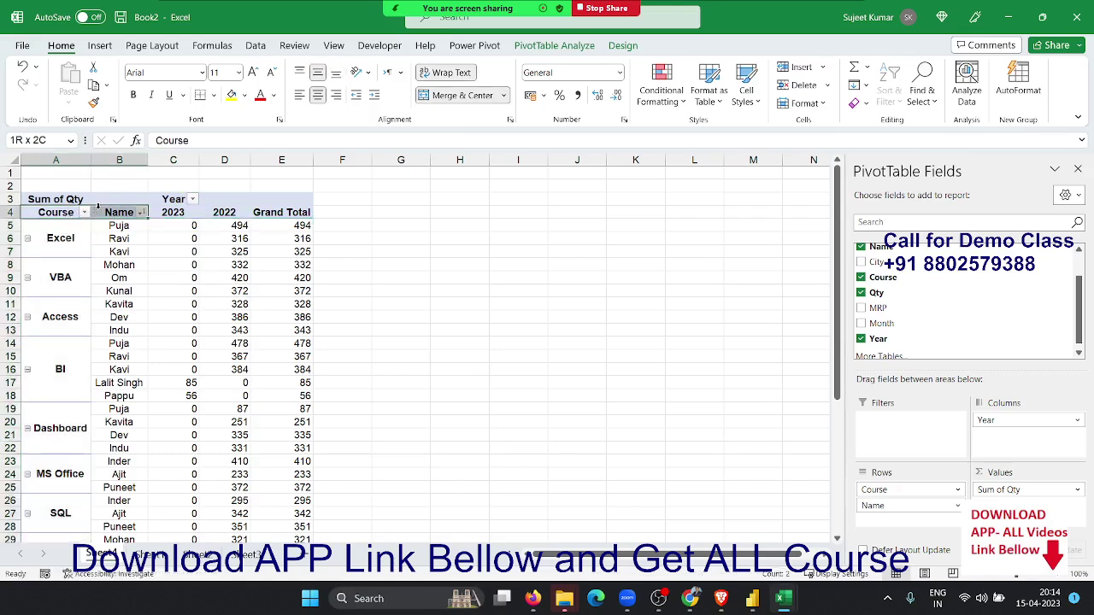
click(174, 200)
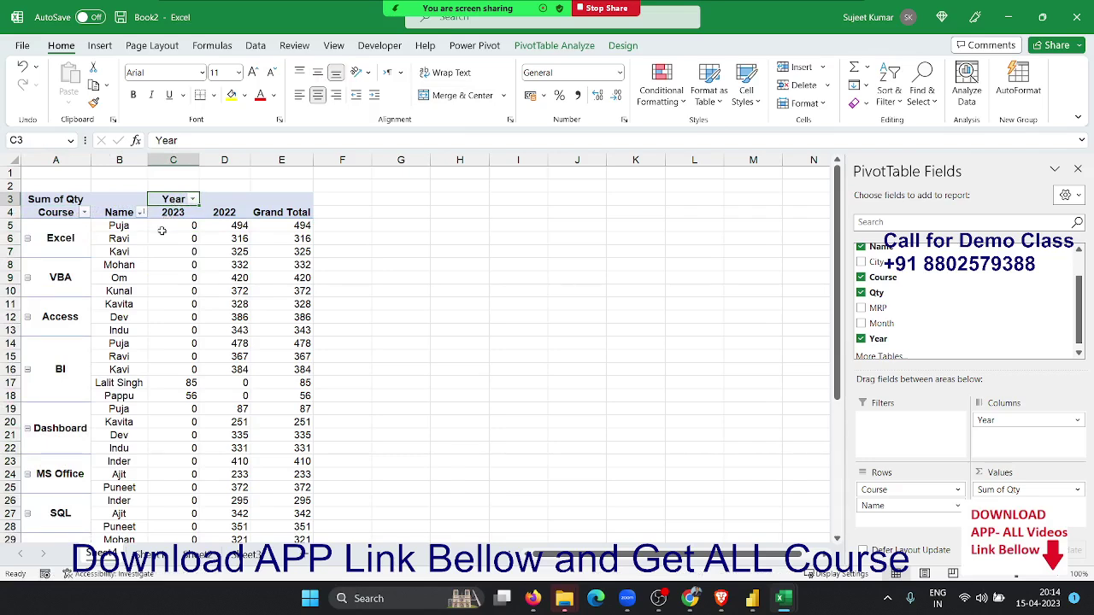
click(192, 199)
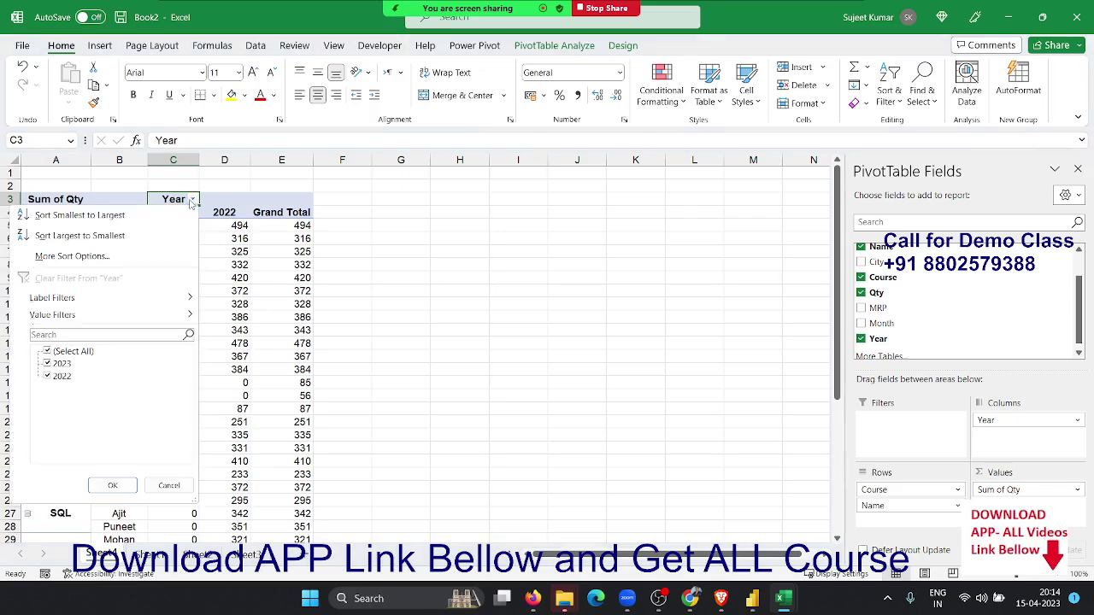
click(48, 363)
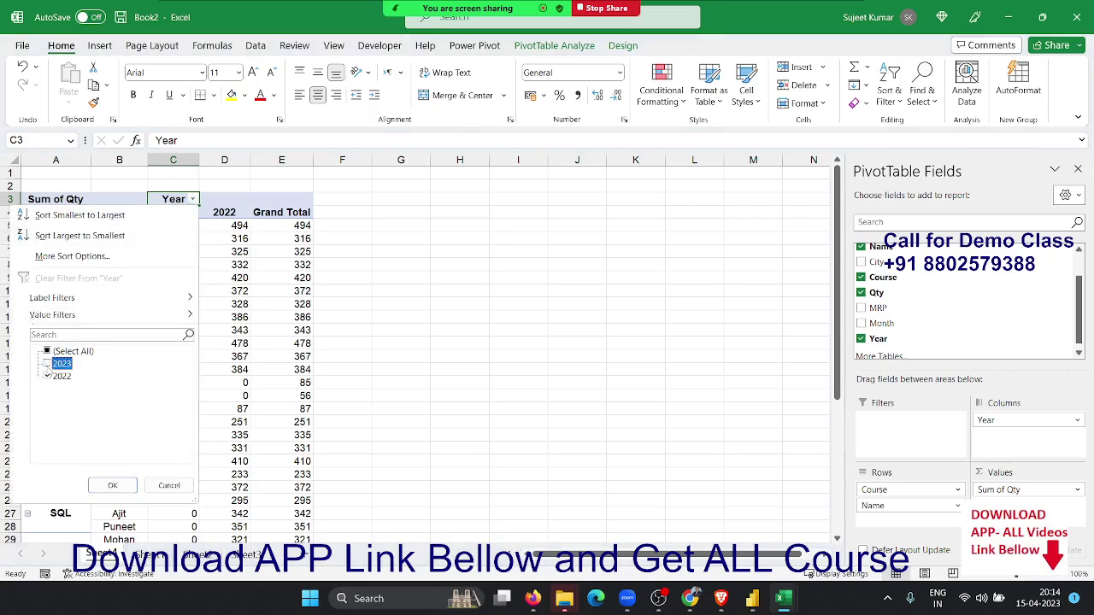
click(113, 484)
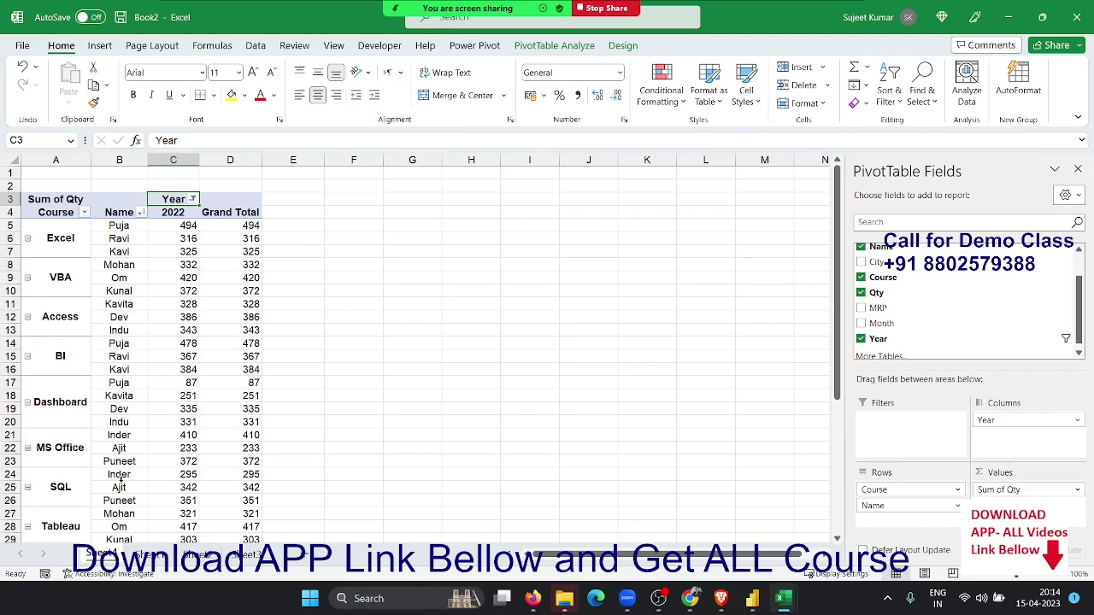
mouse_move(120, 501)
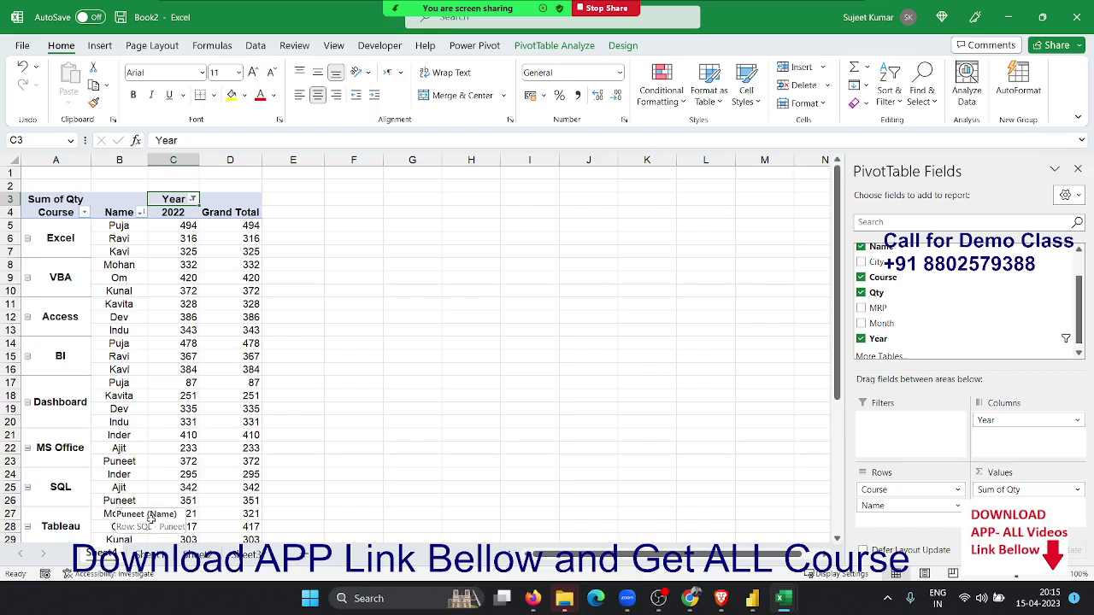
- Add City as a report filter set to Kanpur, then add Month as a report filter
drag(924, 270, 911, 428)
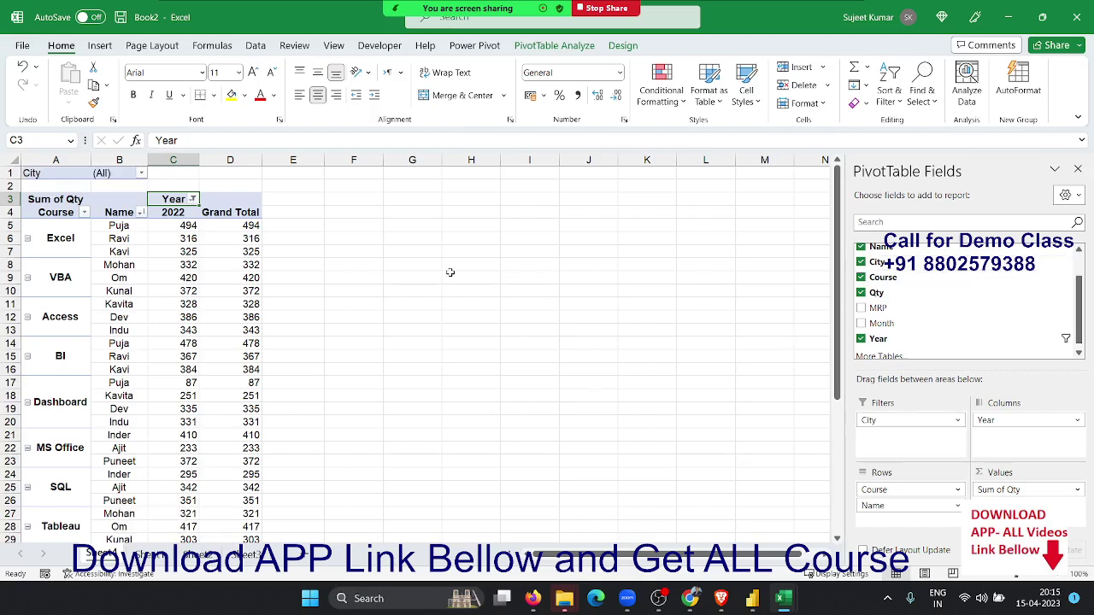
click(141, 173)
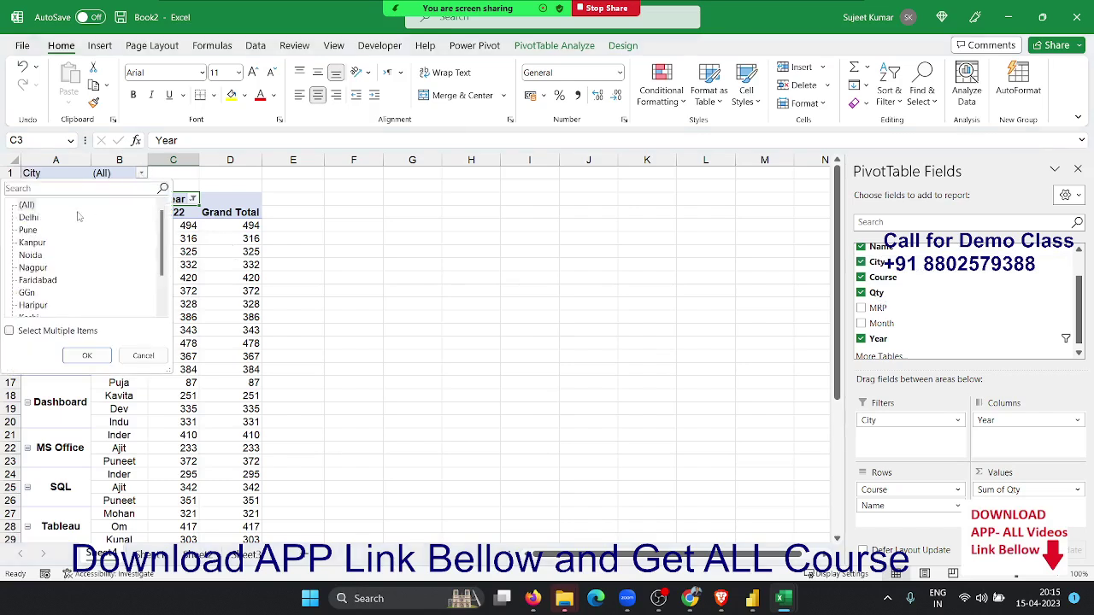
click(29, 218)
click(32, 242)
click(86, 356)
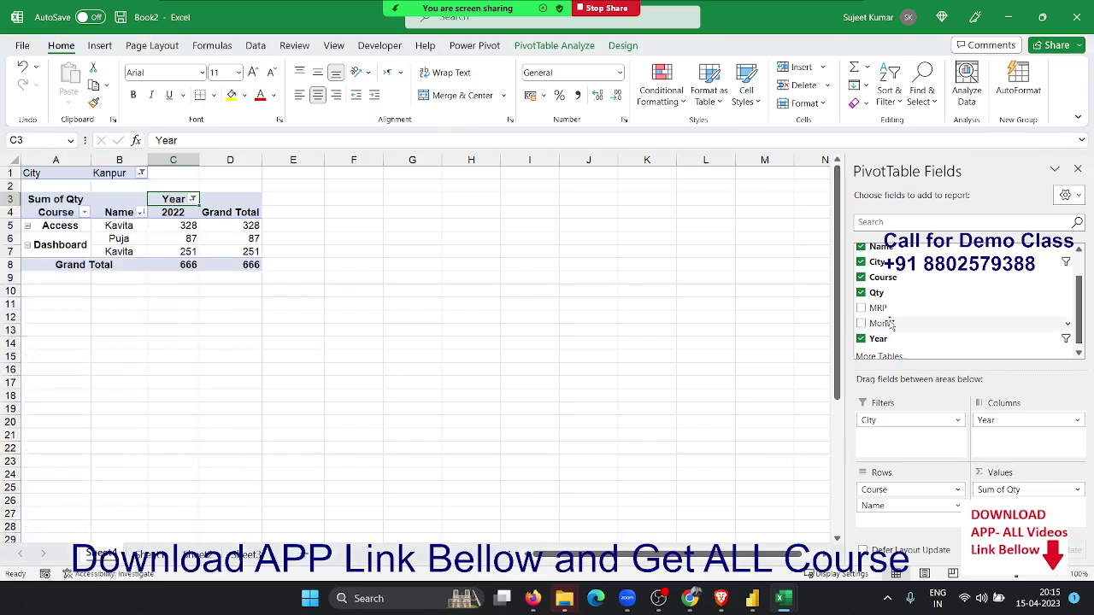
mouse_move(876, 322)
mouse_down()
mouse_move(913, 359)
mouse_move(889, 455)
mouse_up()
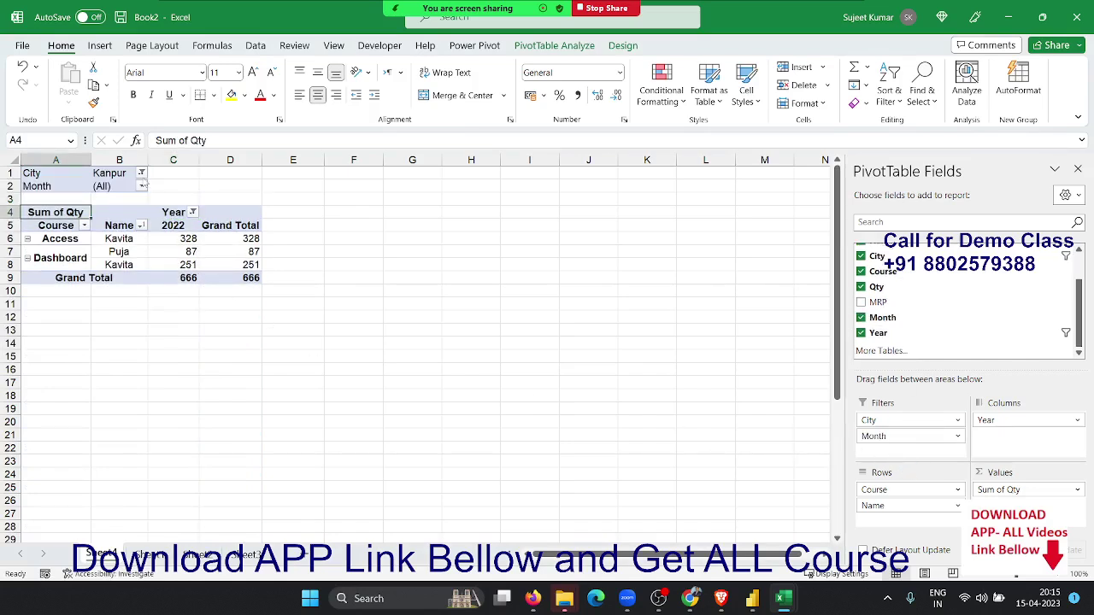
- Filter Month to JAN, then enable multiple selection and add FEB
click(142, 185)
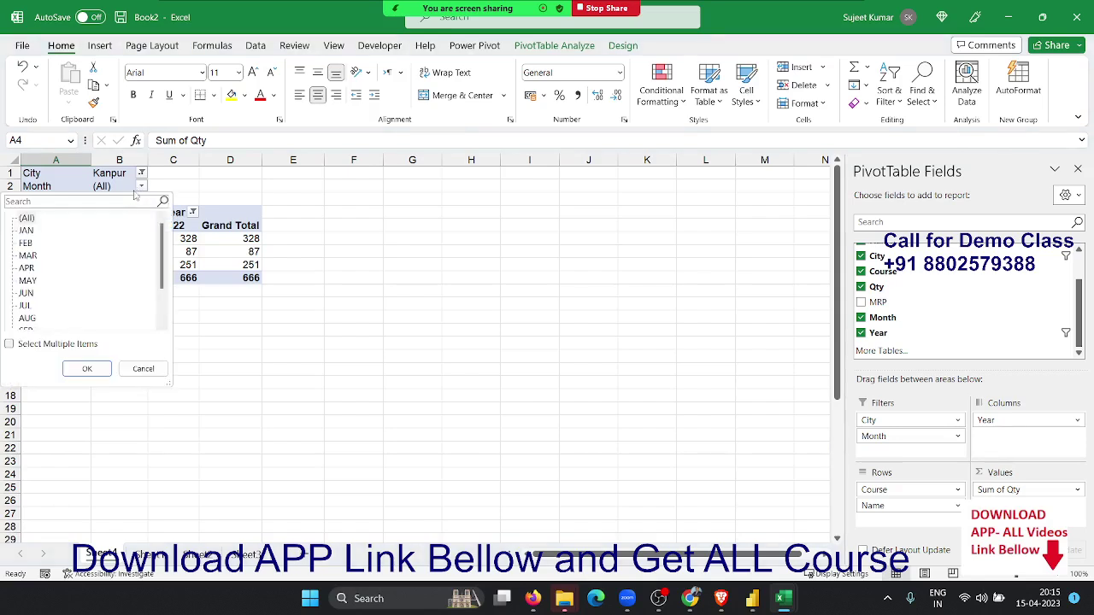
click(26, 221)
click(78, 367)
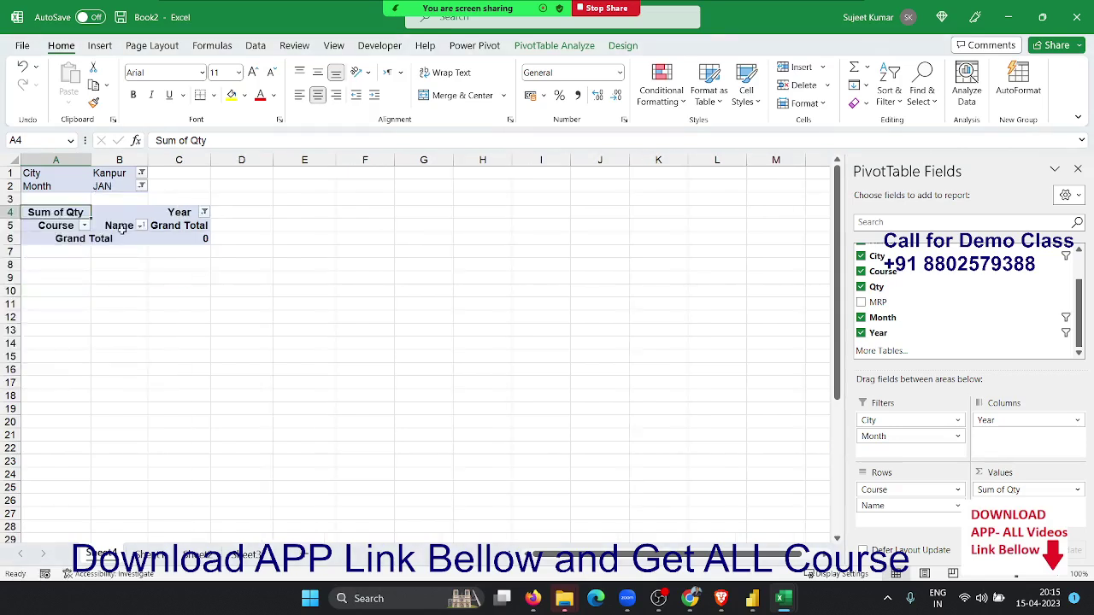
click(142, 186)
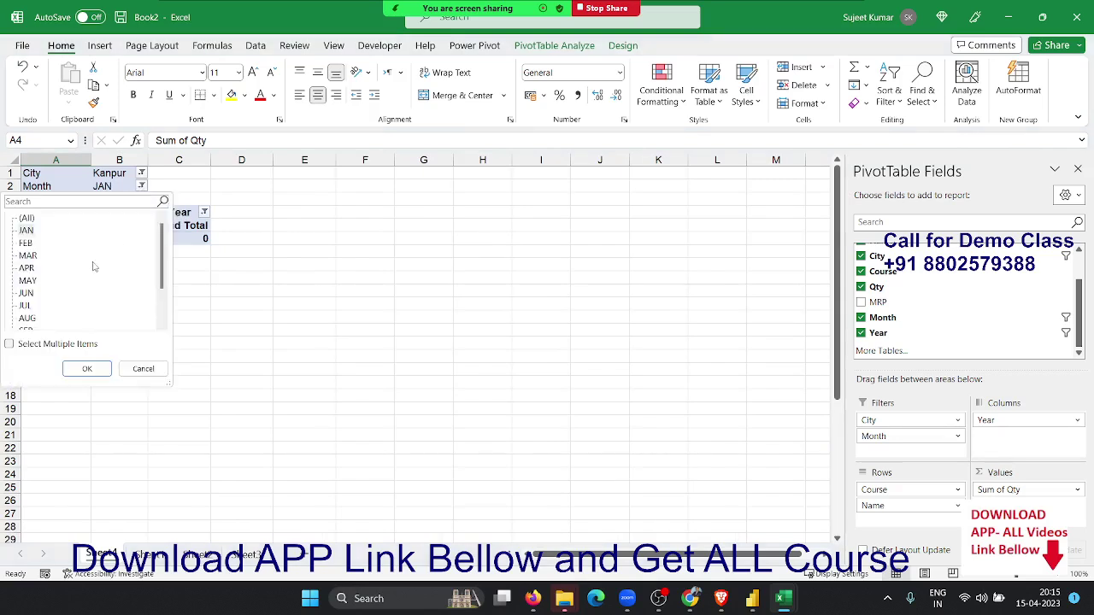
click(31, 345)
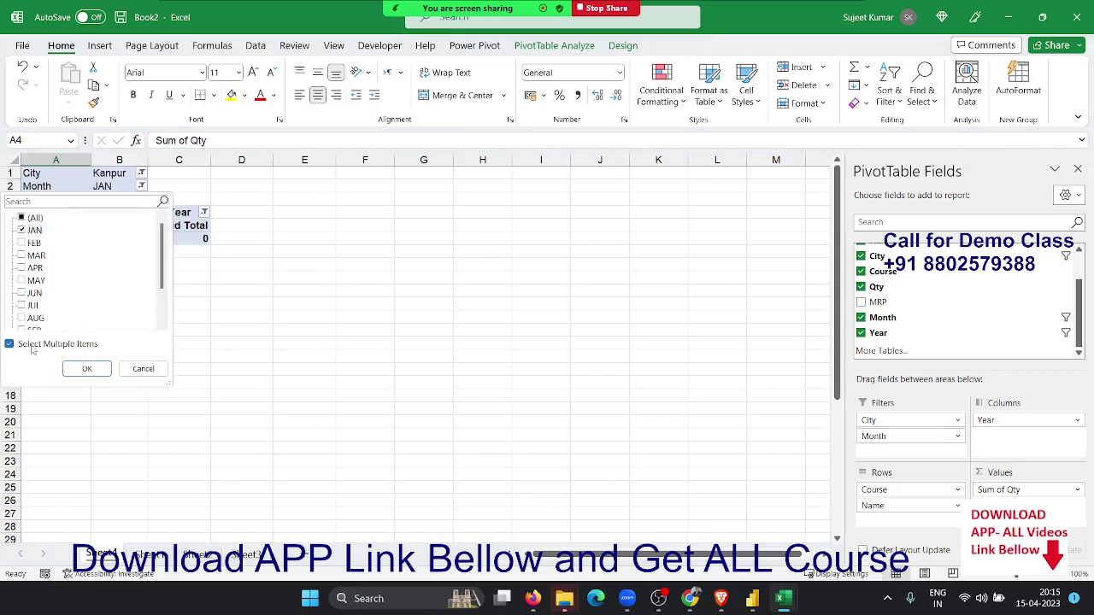
click(21, 244)
click(70, 367)
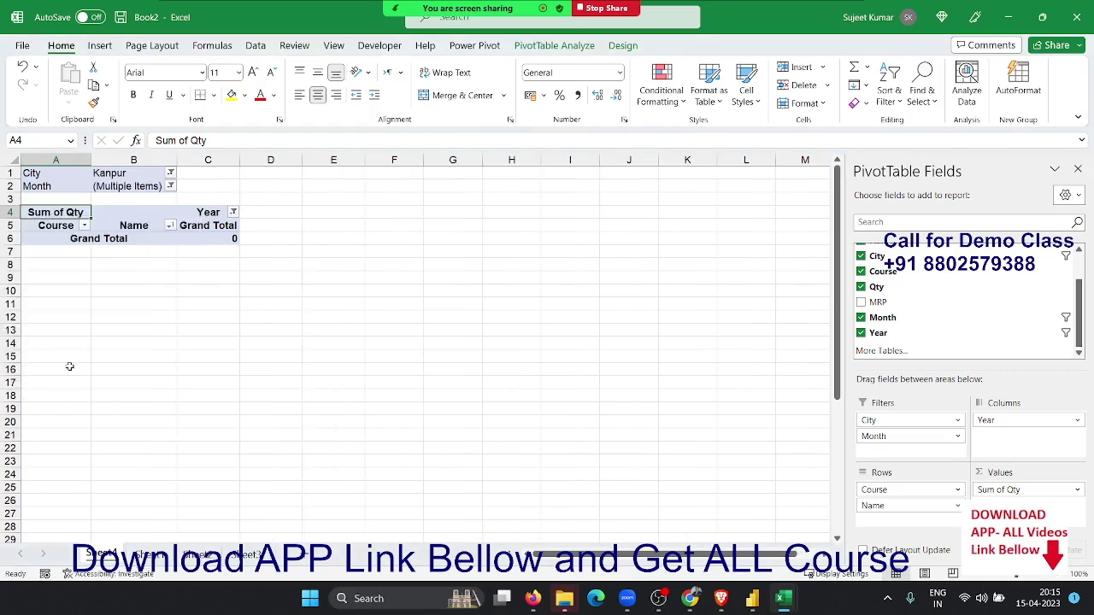
- Add APR, MAY and JUN to the Month filter and return to the course data sheet
click(171, 186)
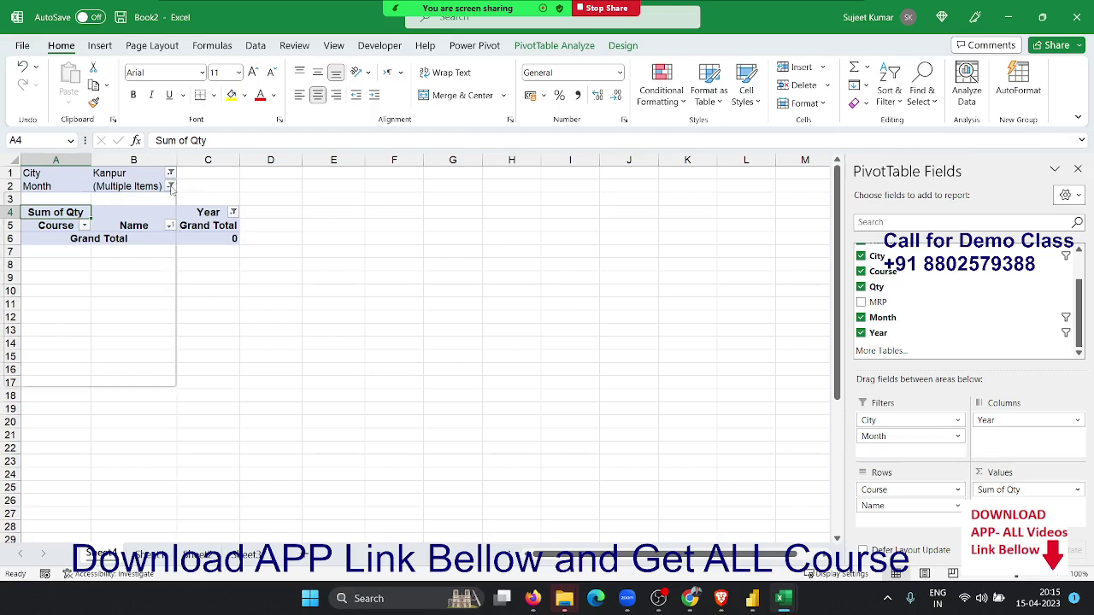
click(26, 267)
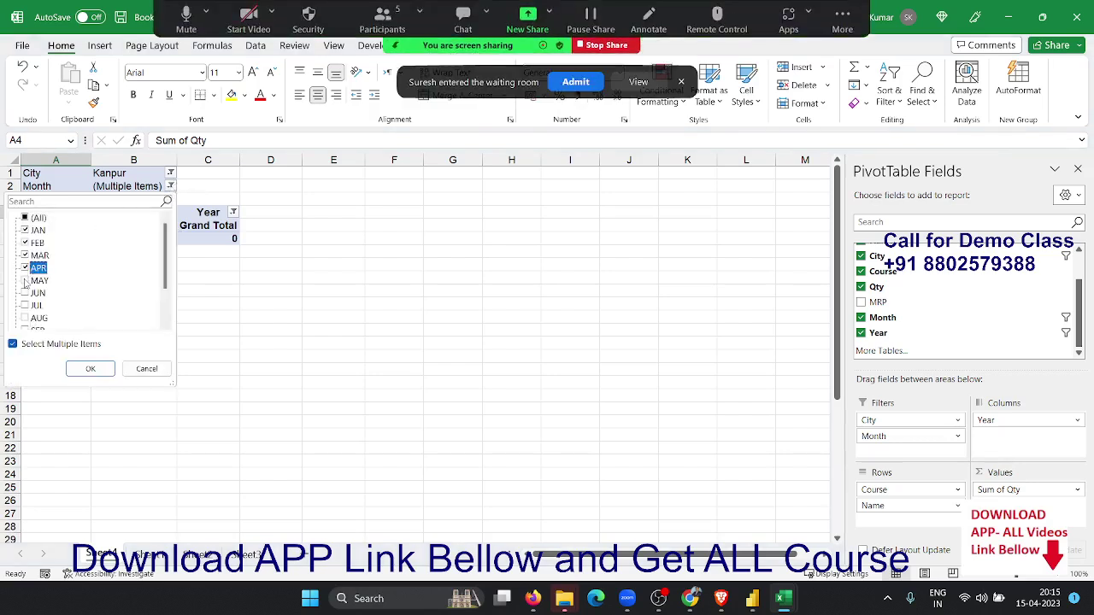
click(26, 281)
click(26, 292)
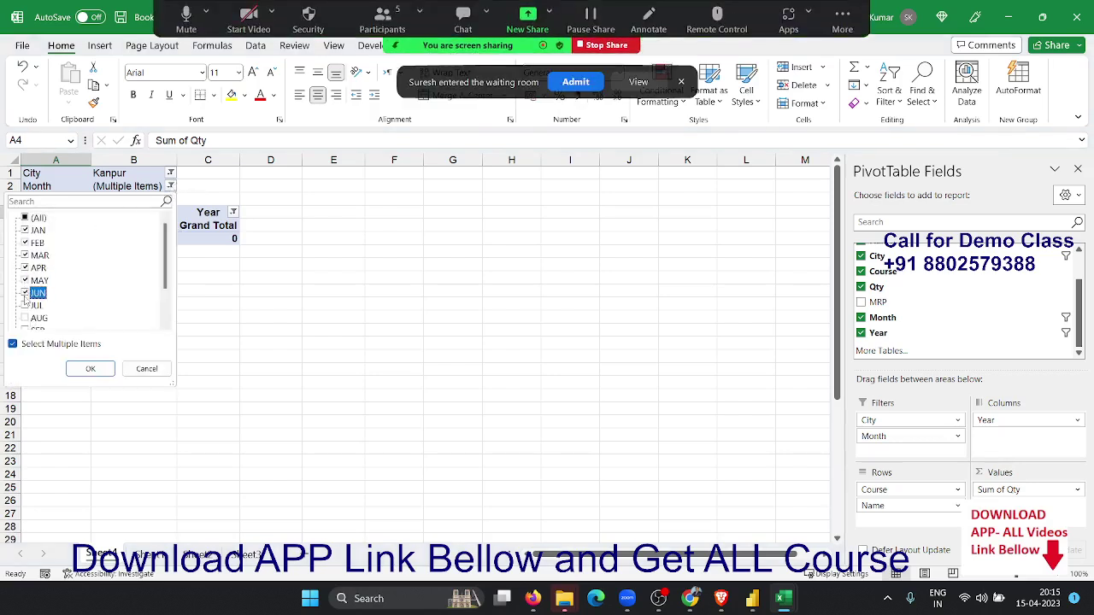
click(72, 366)
click(577, 82)
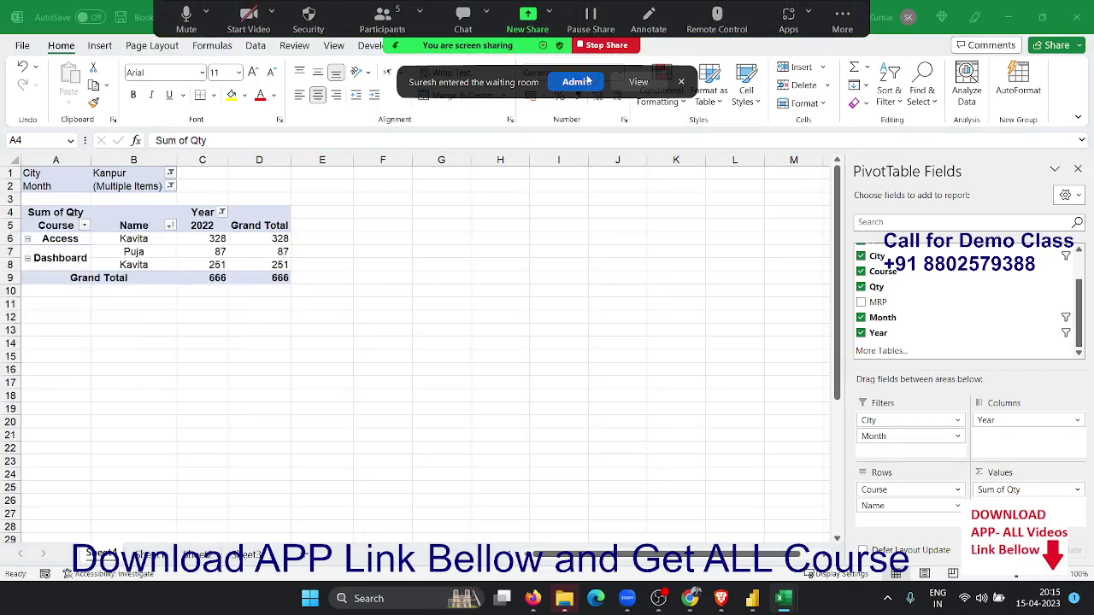
click(136, 245)
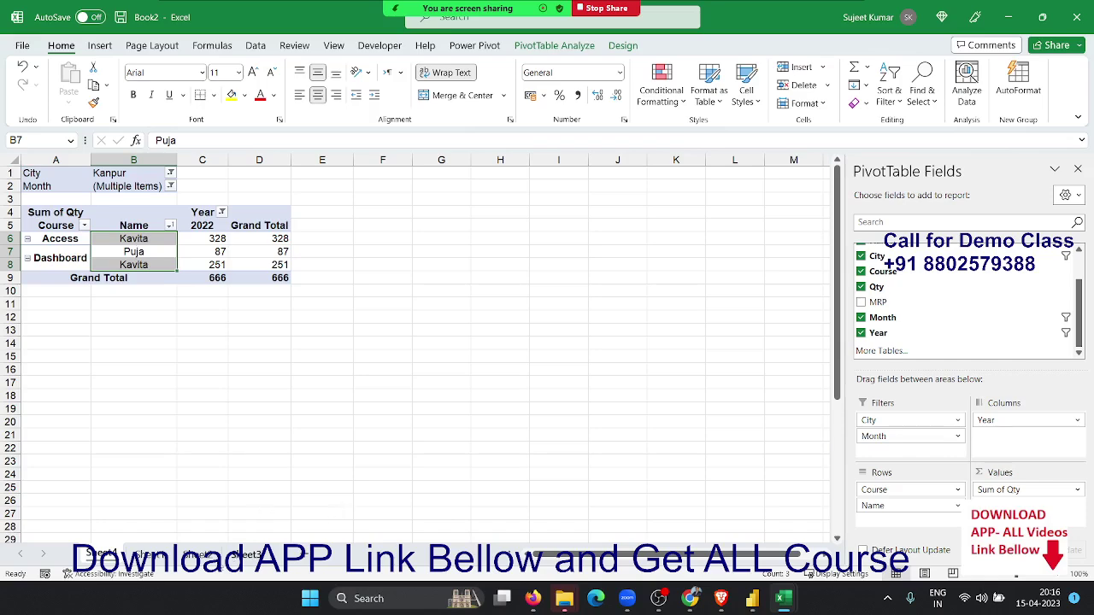
click(143, 554)
- Replace Delhi with New Delhi in cell D39 of the course data
click(264, 275)
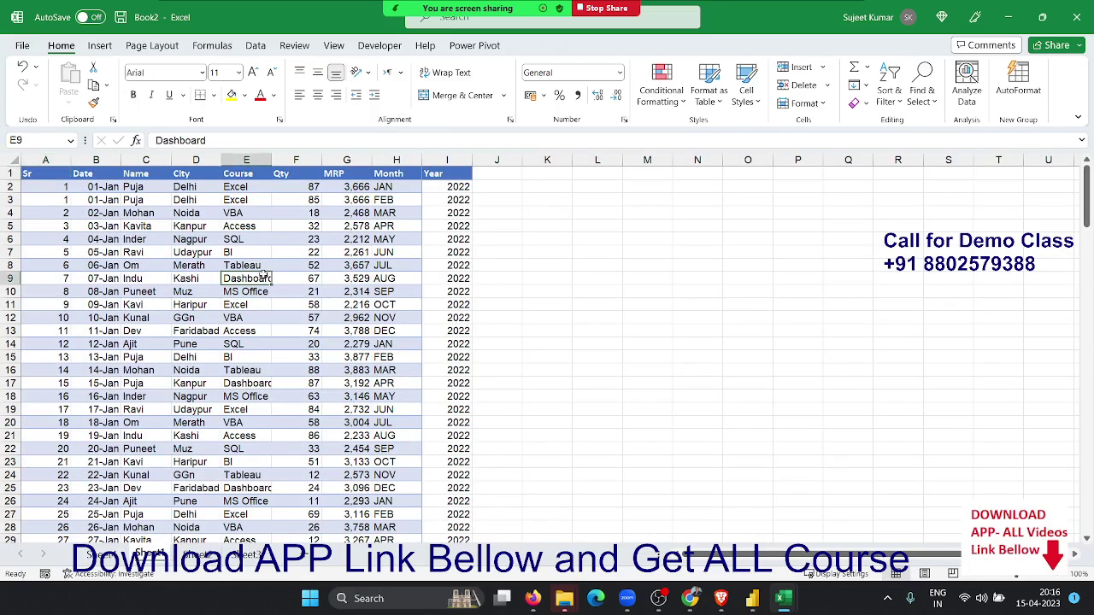
click(120, 187)
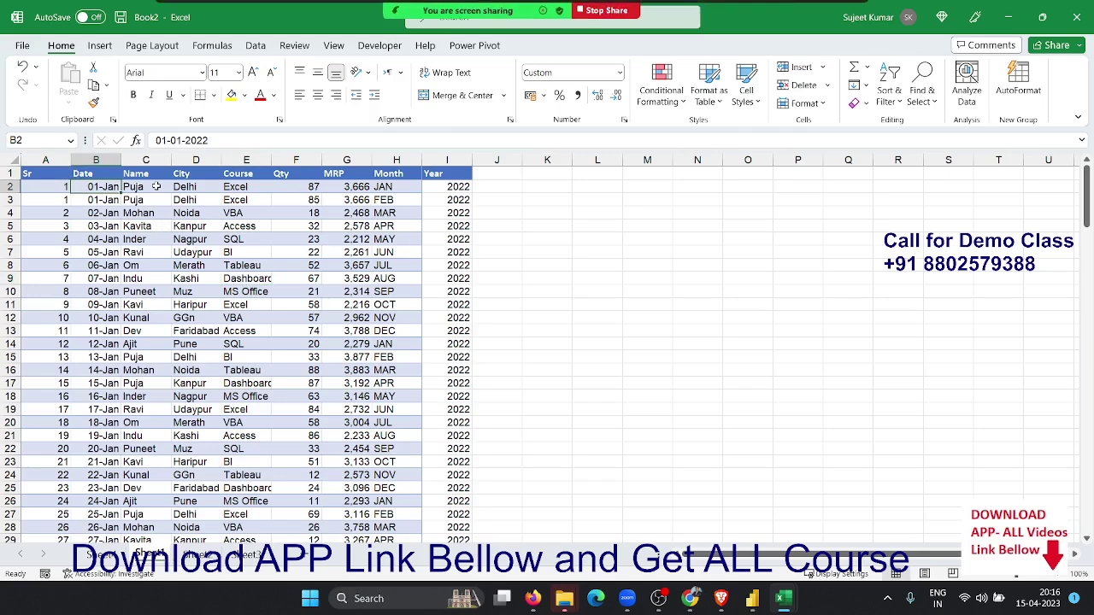
drag(145, 186, 145, 199)
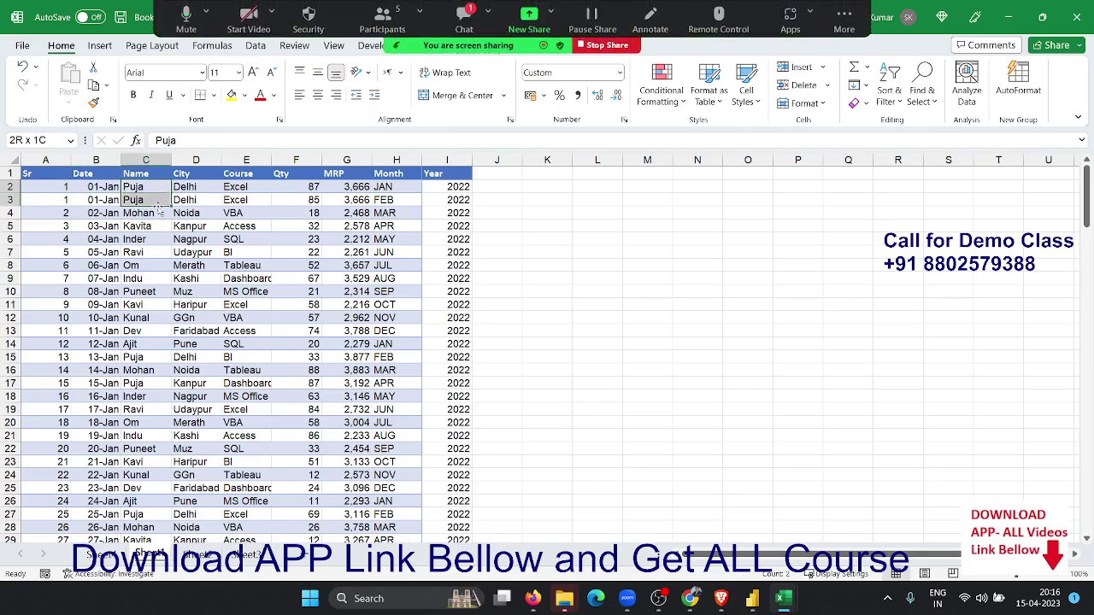
click(191, 462)
scroll(197, 481, down, 6)
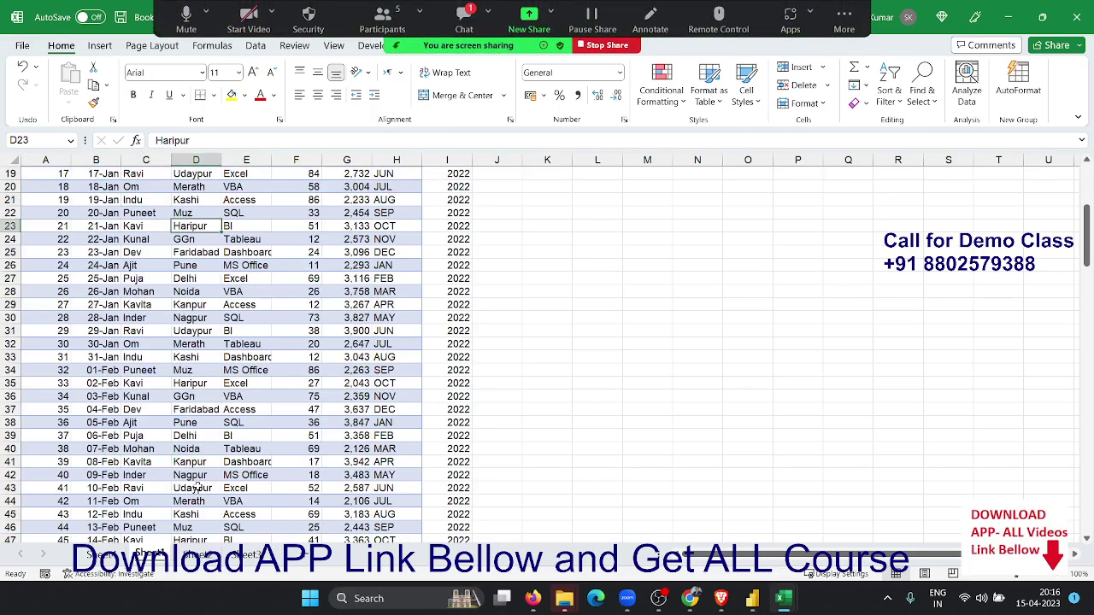
click(198, 434)
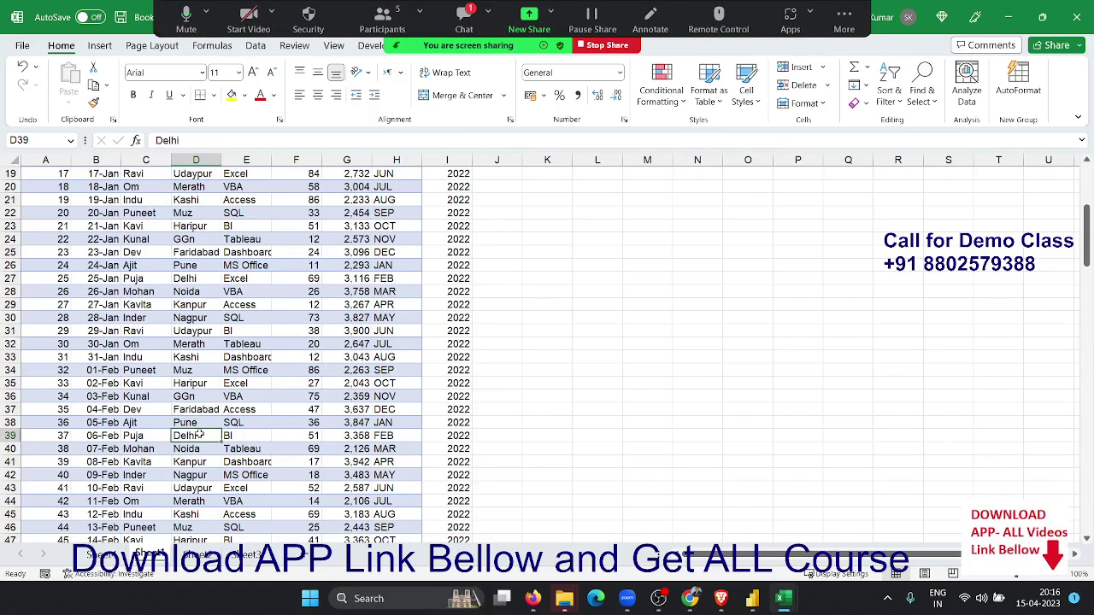
text(New D)
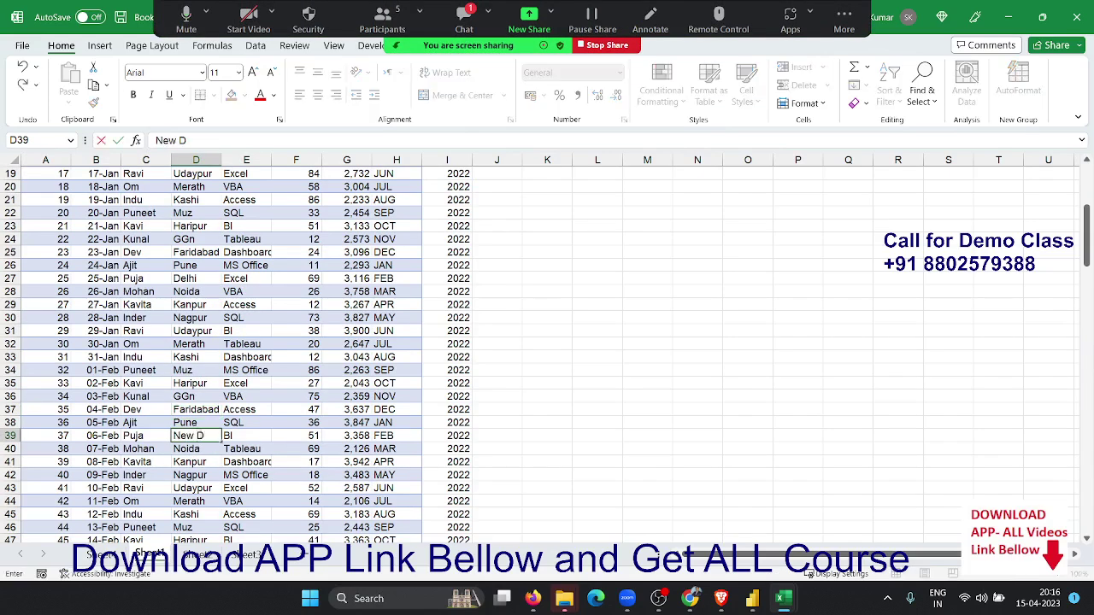
text(elhi)
key(Return)
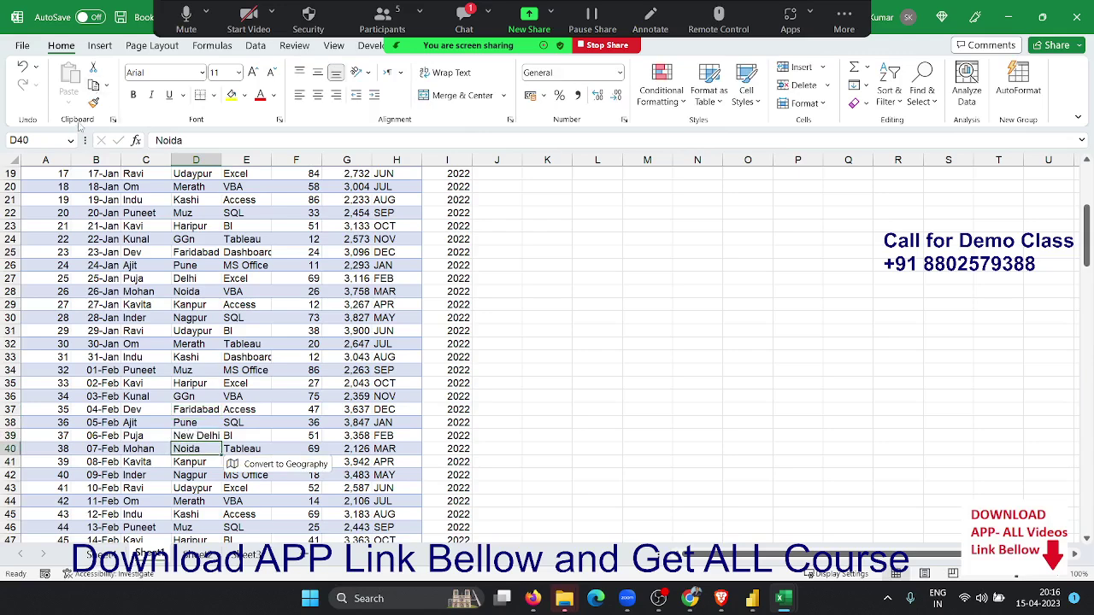
click(60, 215)
- Insert a PivotTable on a new sheet with City in Rows and Sum of Qty in Values
click(99, 46)
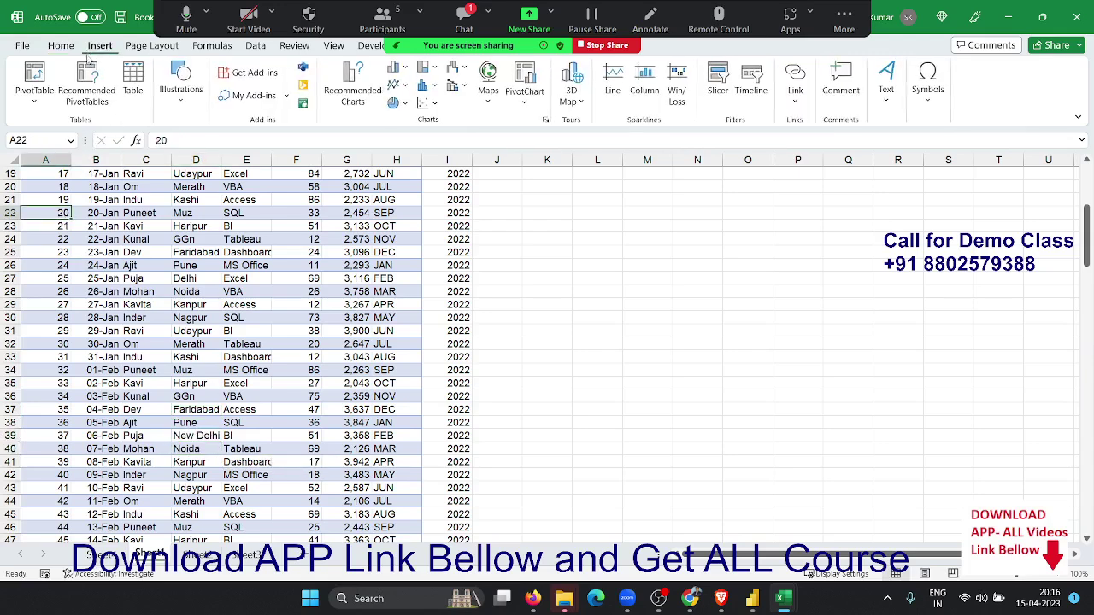
click(36, 75)
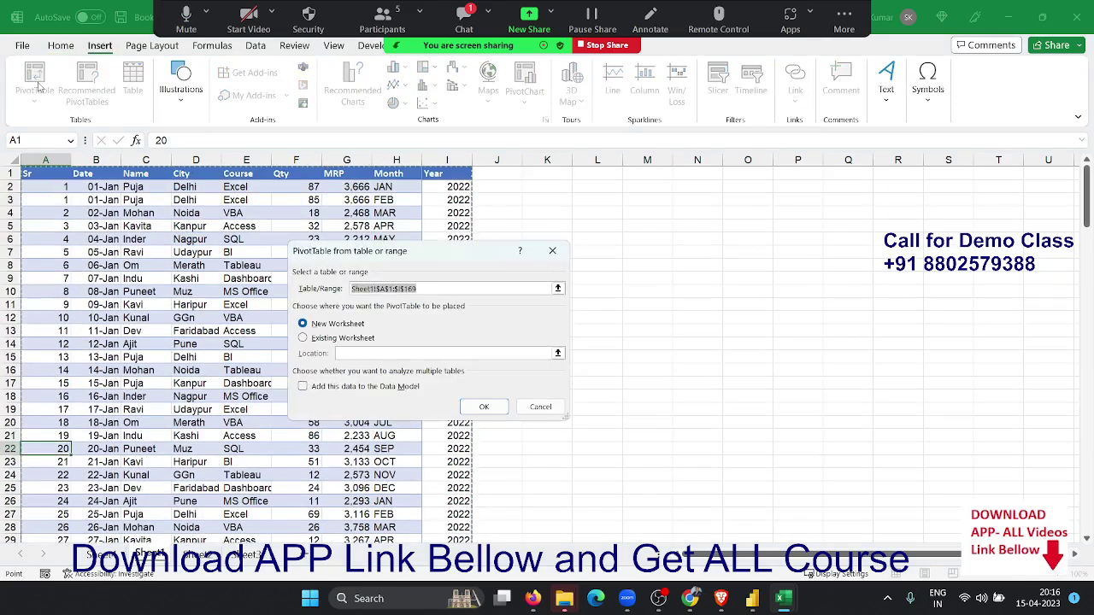
key(Return)
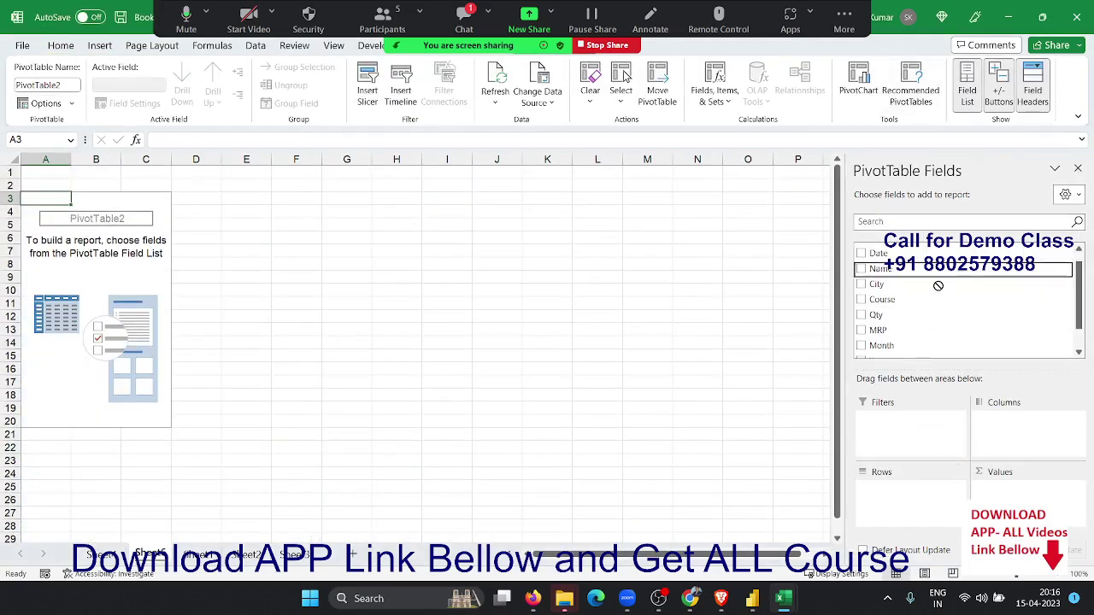
scroll(914, 290, down, 1)
drag(915, 287, 923, 513)
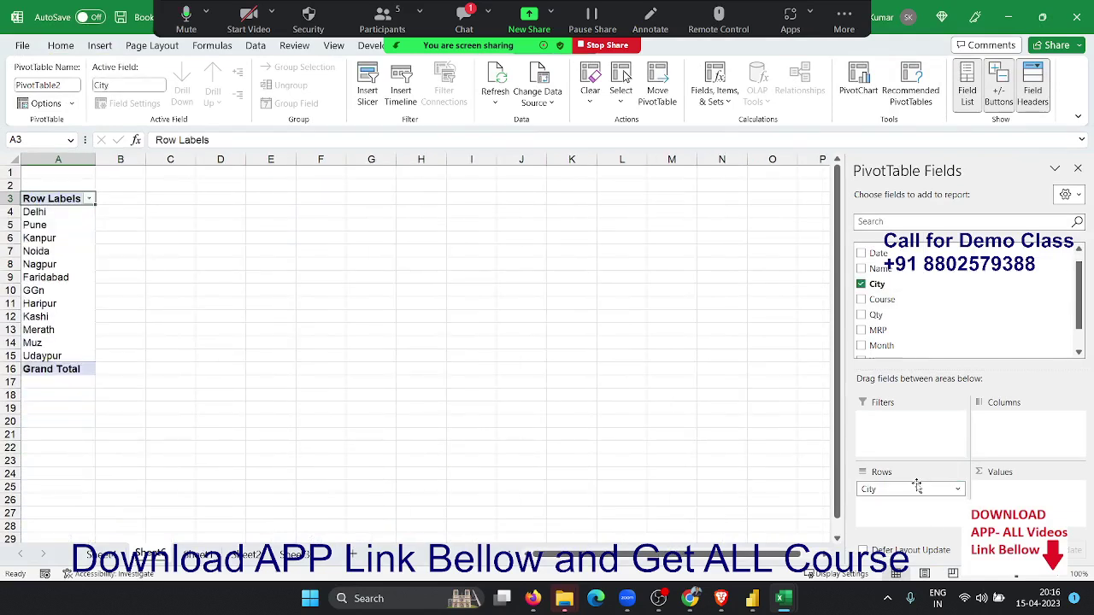
drag(906, 315, 996, 492)
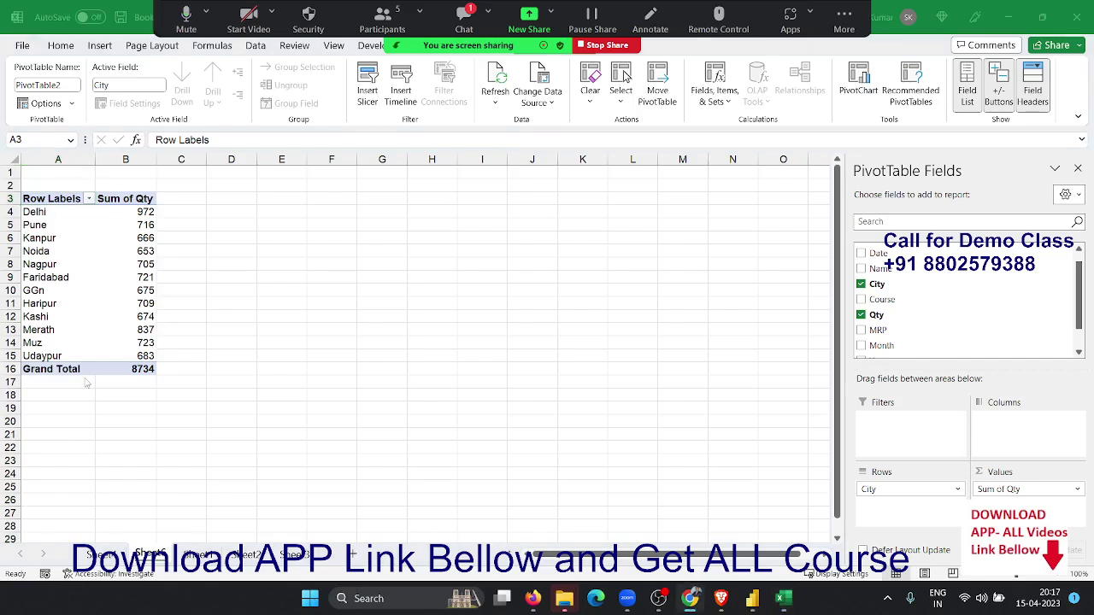
click(26, 211)
key(shift+Right)
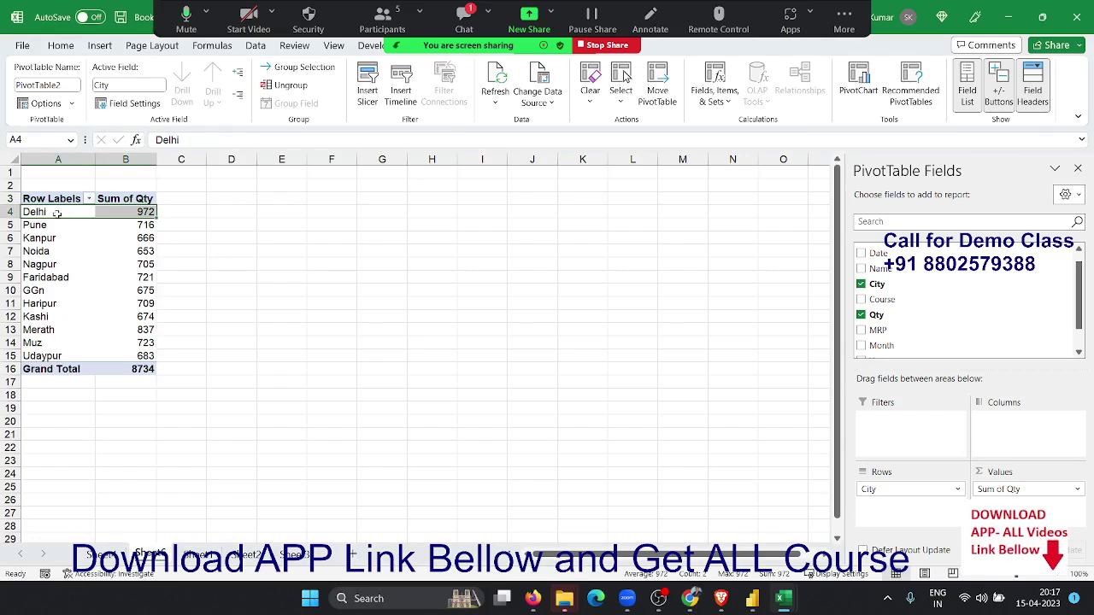
- Select the Delhi, Noida, Faridabad and GGn labels and refresh the PivotTable so New Delhi appears
click(56, 213)
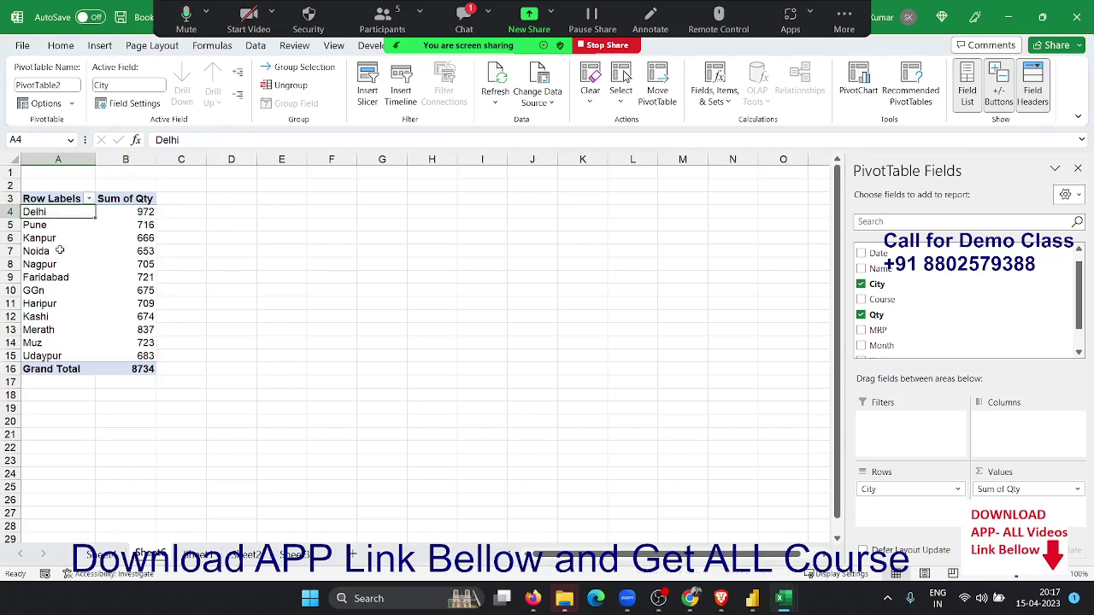
ctrl+click(57, 251)
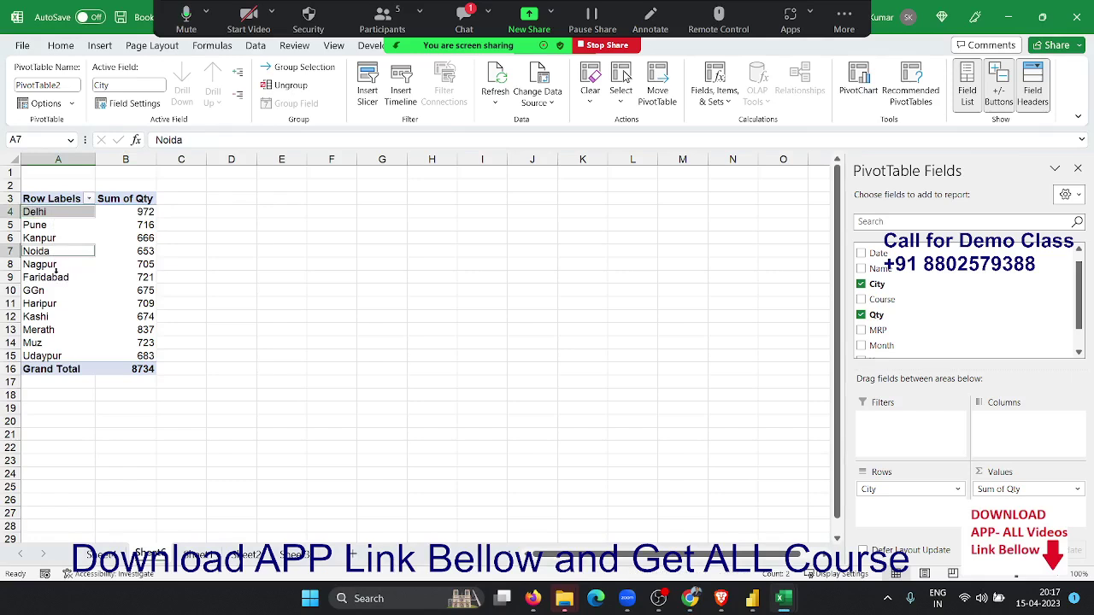
ctrl+click(65, 279)
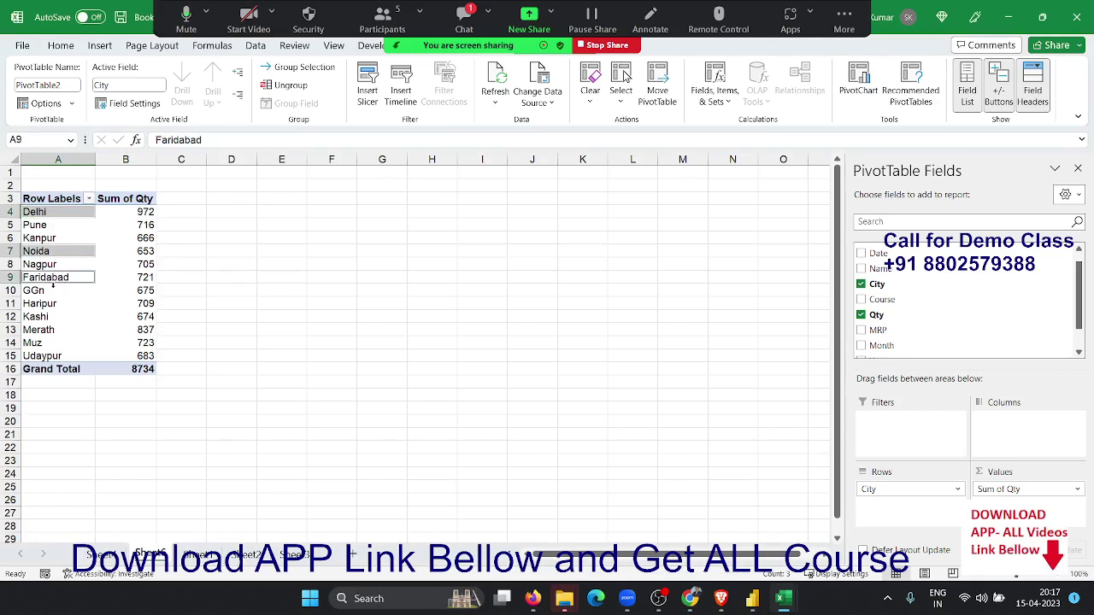
ctrl+click(52, 290)
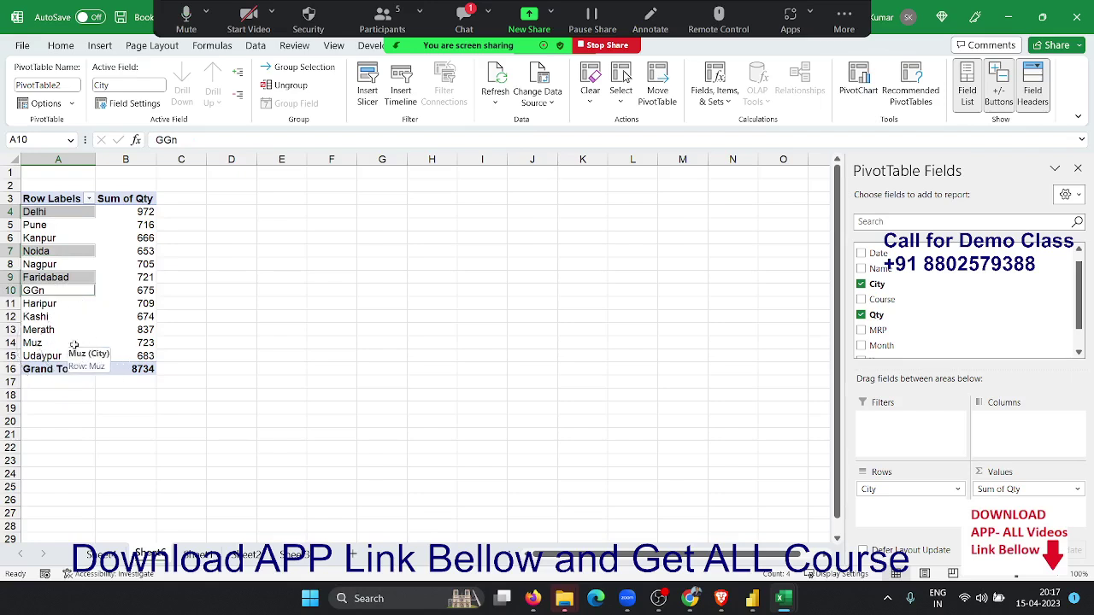
right_click(91, 292)
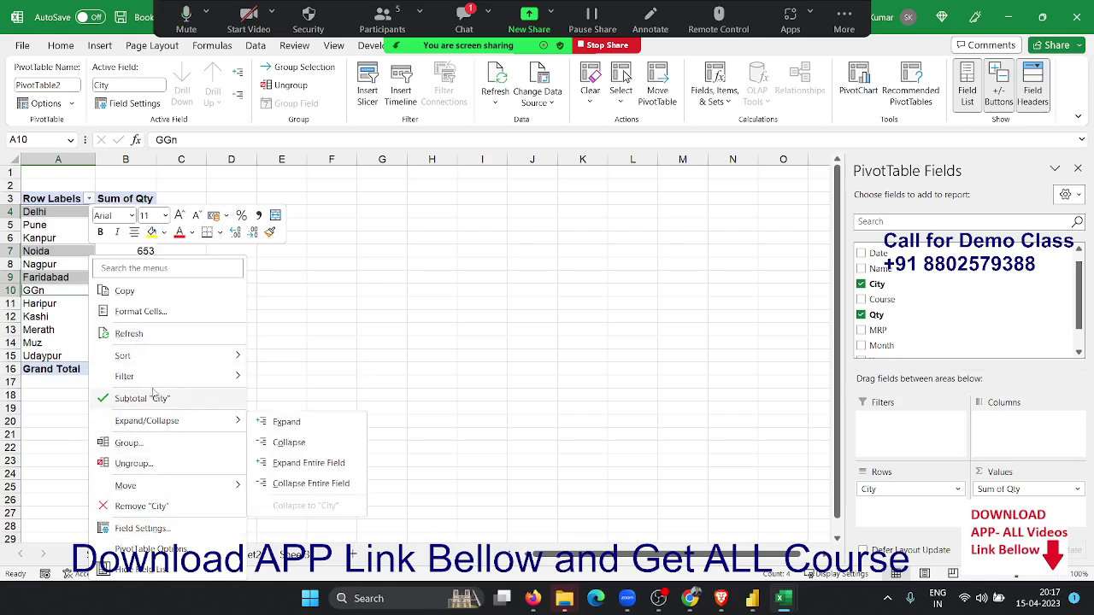
mouse_move(122, 356)
click(128, 333)
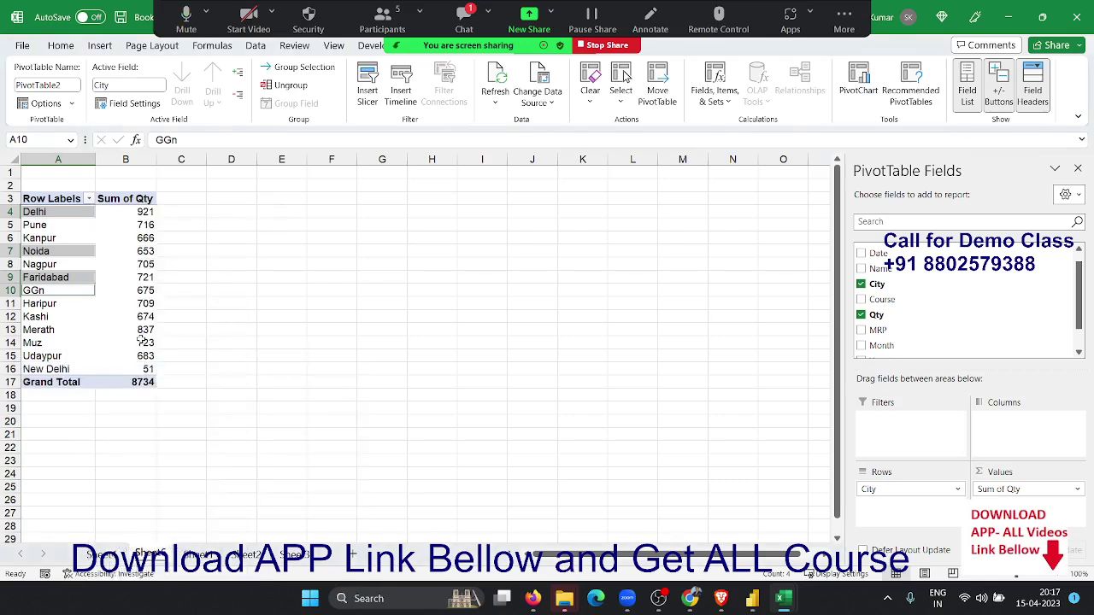
- Add New Delhi to the selection and group the five cities into Group1
ctrl+click(73, 369)
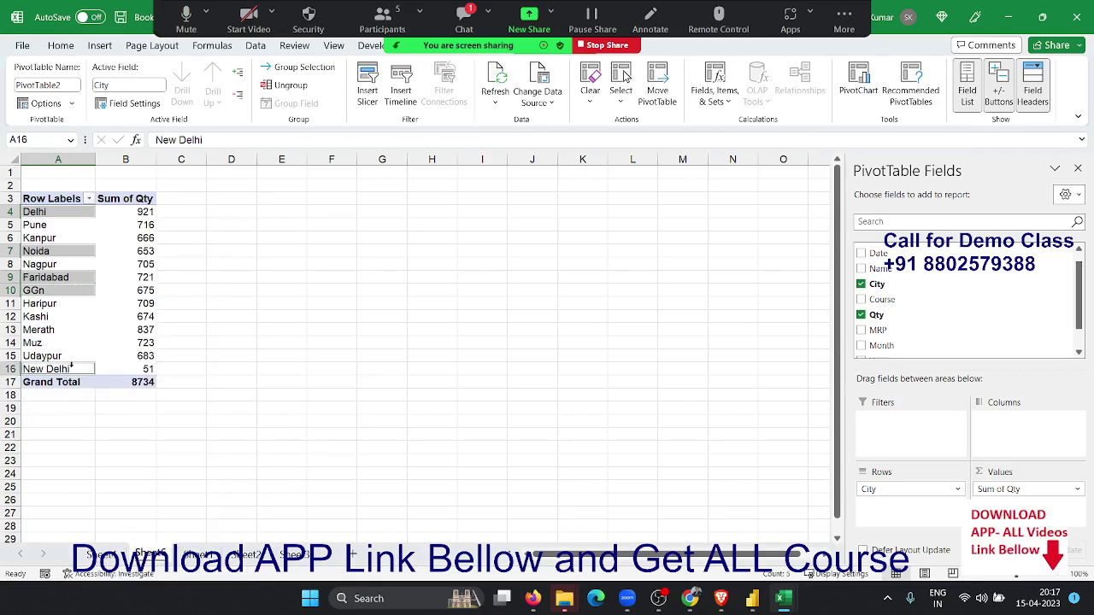
right_click(61, 292)
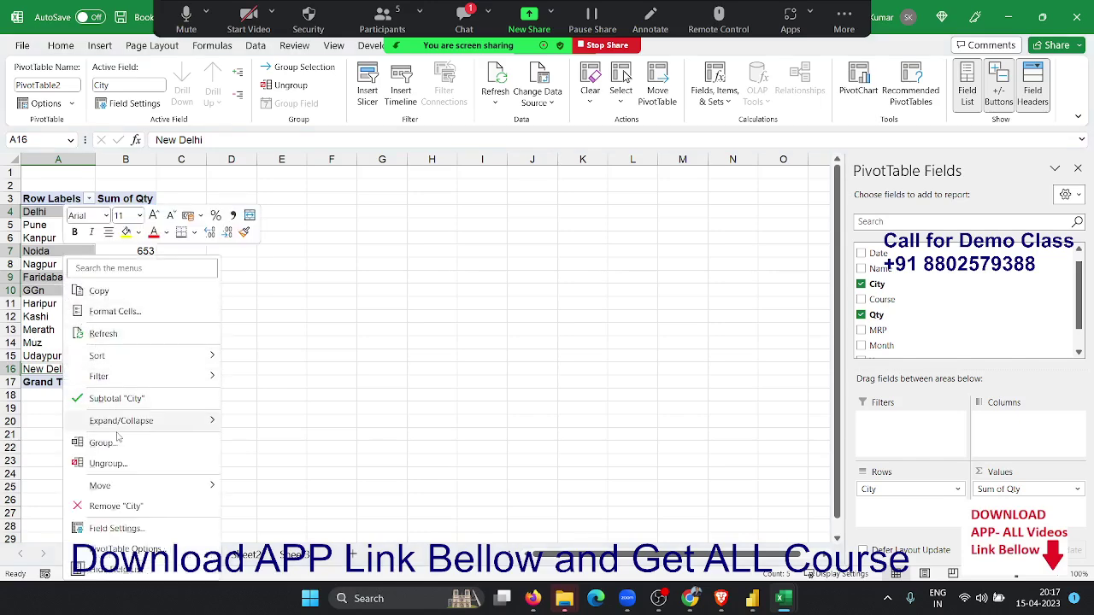
key(Escape)
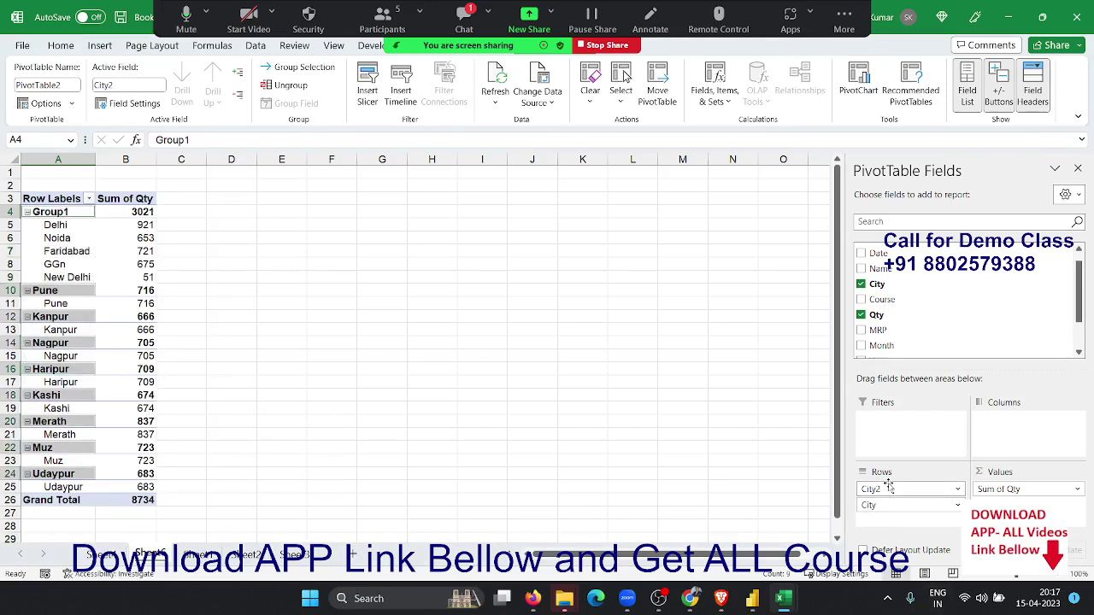
- Drop the original City field from Rows, rename Group1 to 'Delhi & NCR', and return to the data sheet
drag(889, 505, 957, 351)
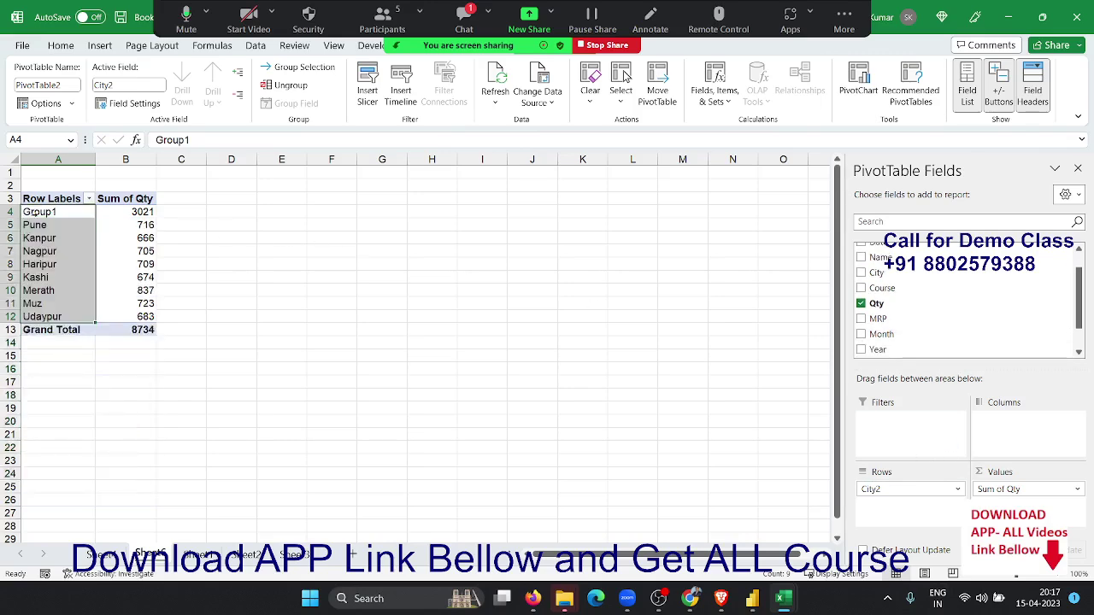
click(59, 215)
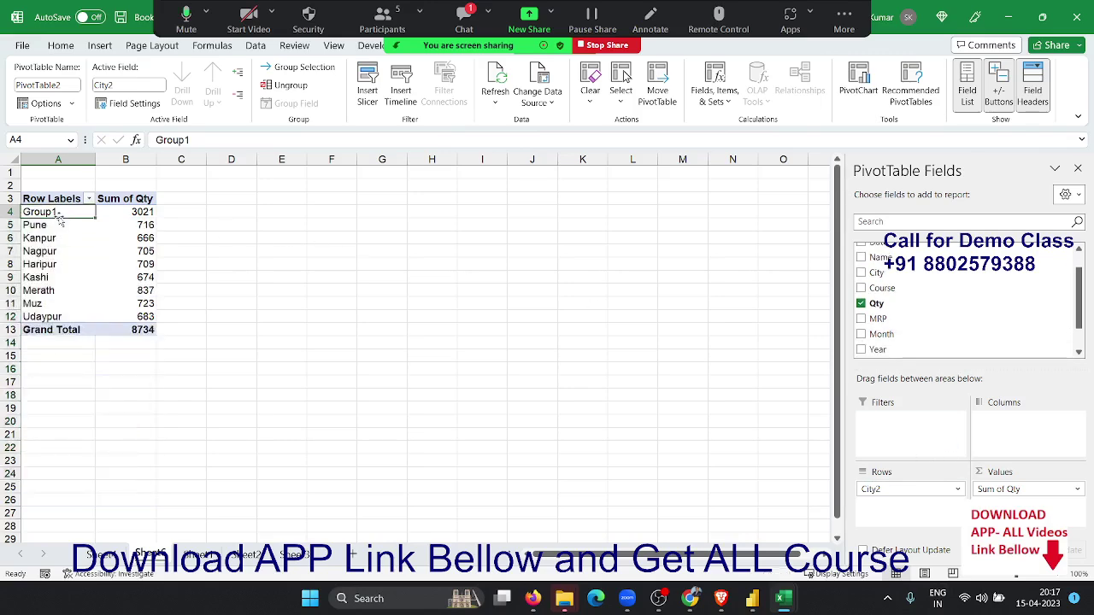
text(Delhi )
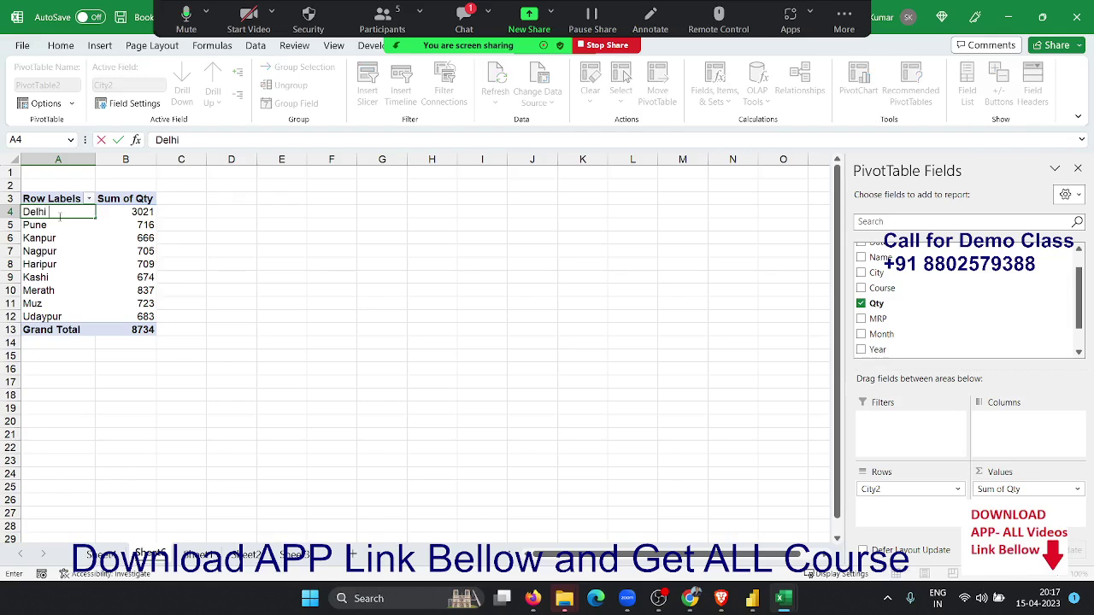
text(& NCR)
key(Return)
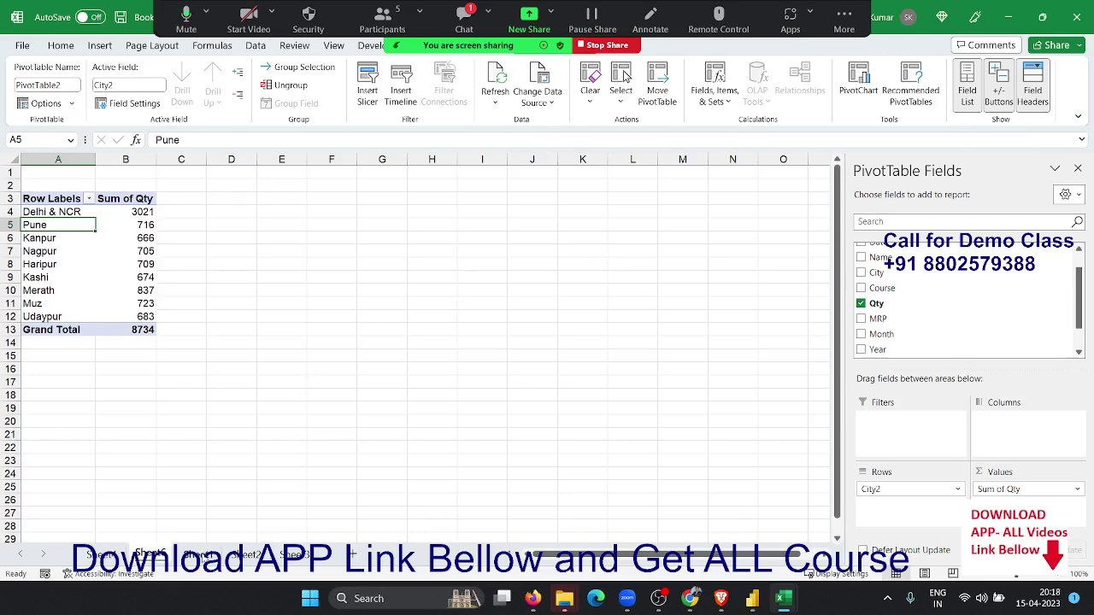
click(199, 555)
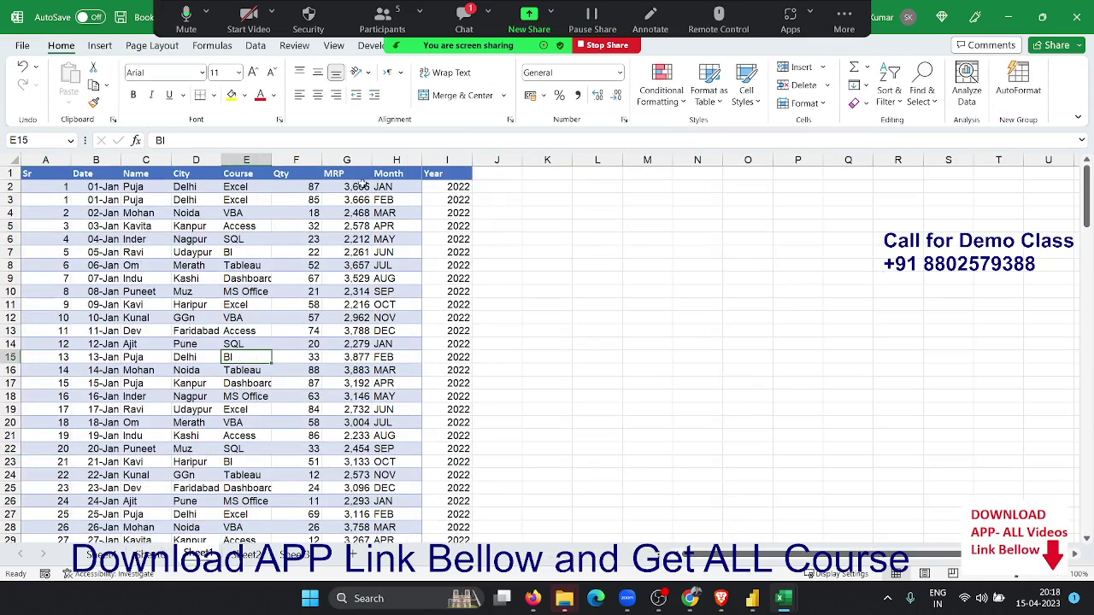
- Select the first few MRP values, then select cell A2 inside the sales data table
drag(359, 186, 357, 239)
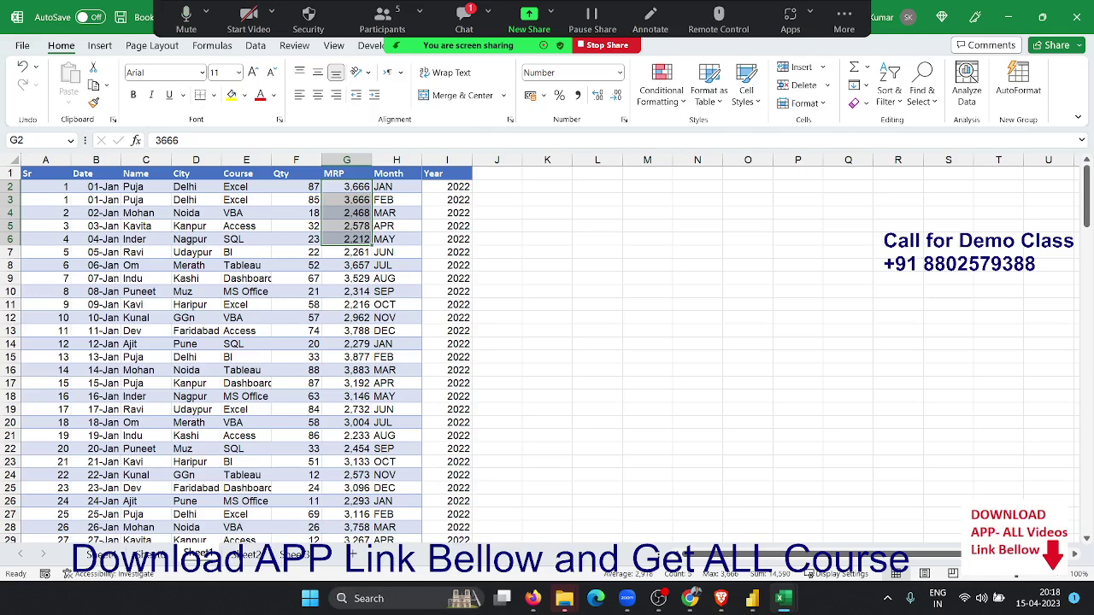
click(384, 279)
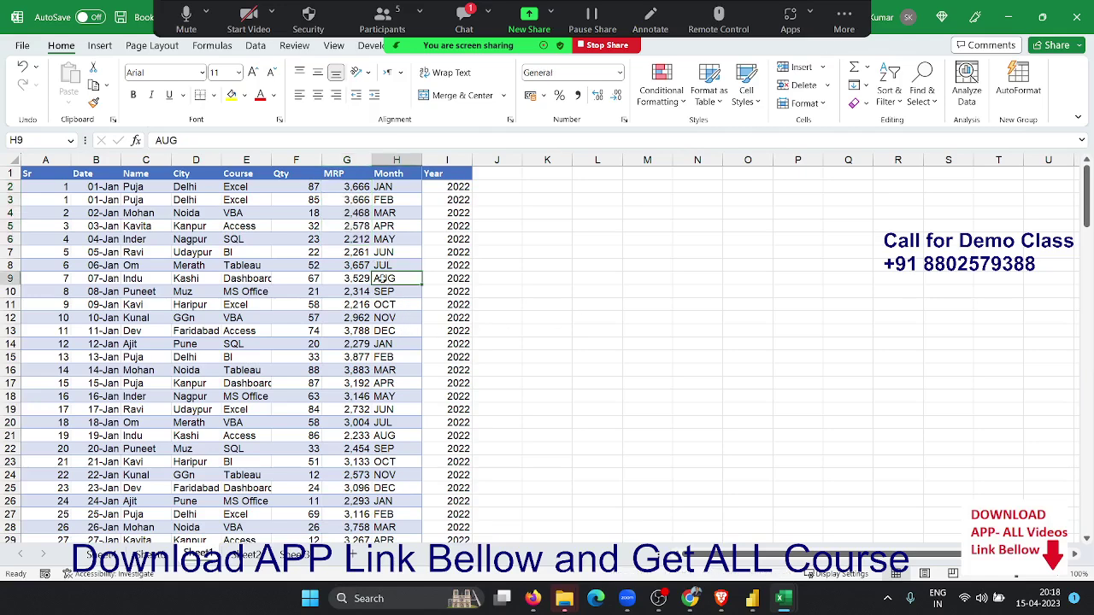
click(61, 186)
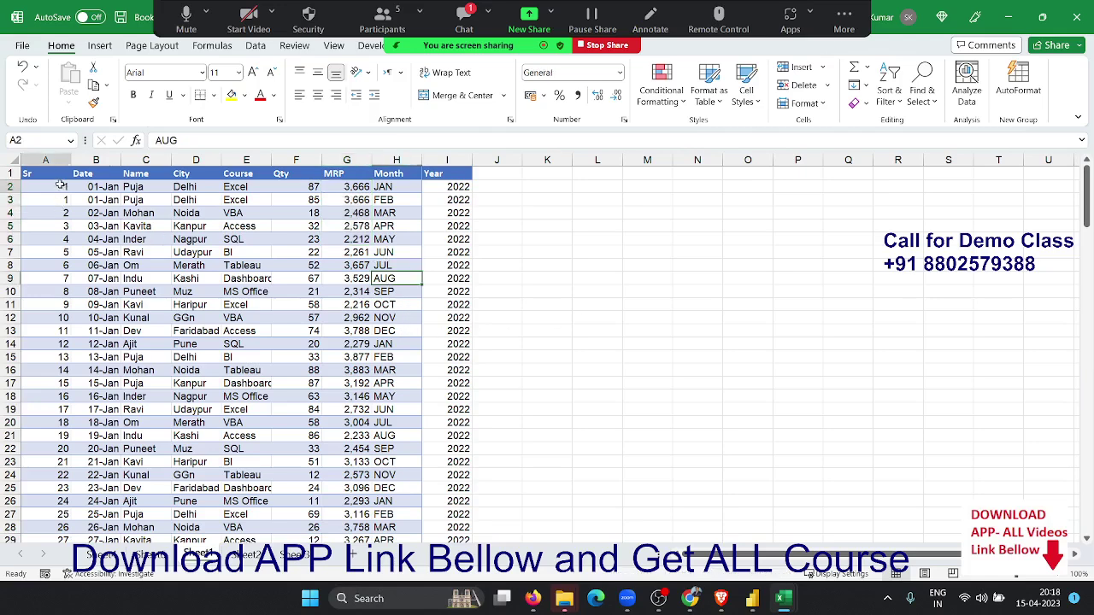
- Insert a PivotTable on a new worksheet with MRP in Rows and Sum of Qty in Values
click(100, 46)
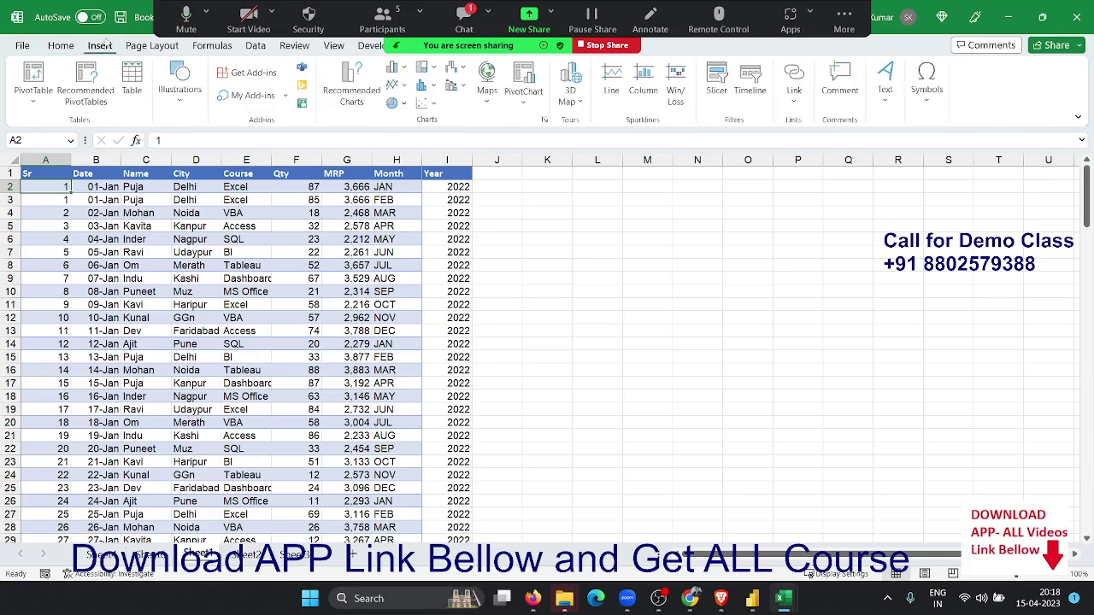
click(34, 76)
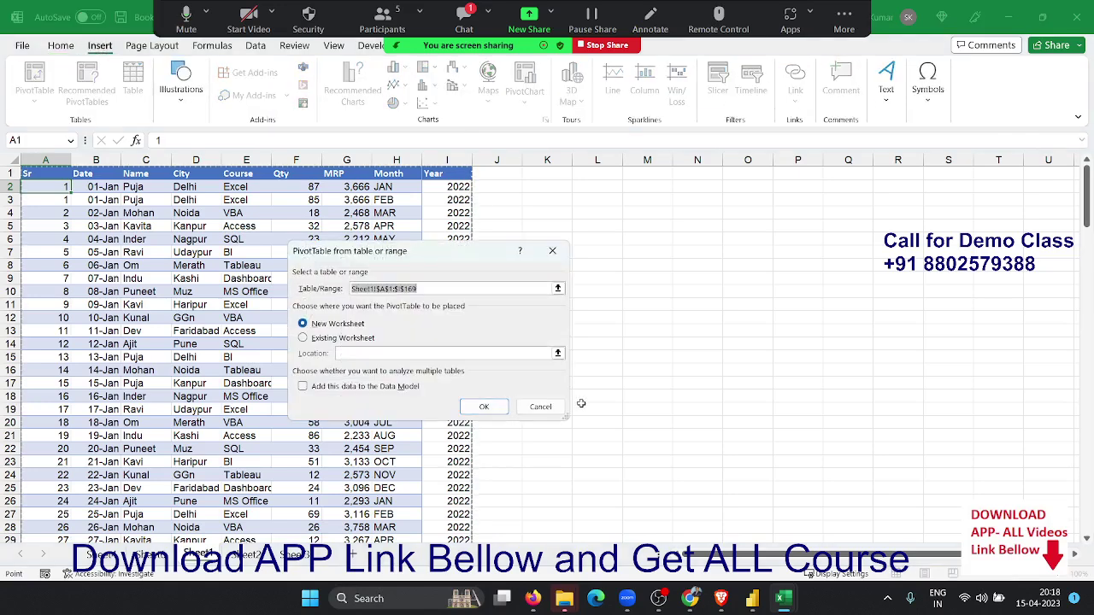
click(496, 408)
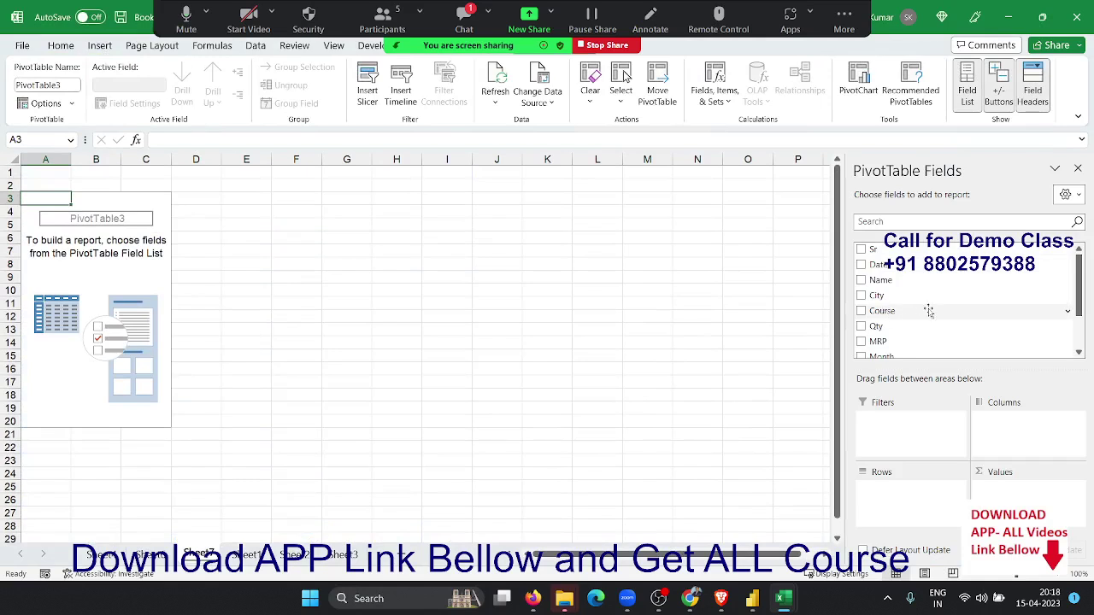
scroll(929, 311, down, 2)
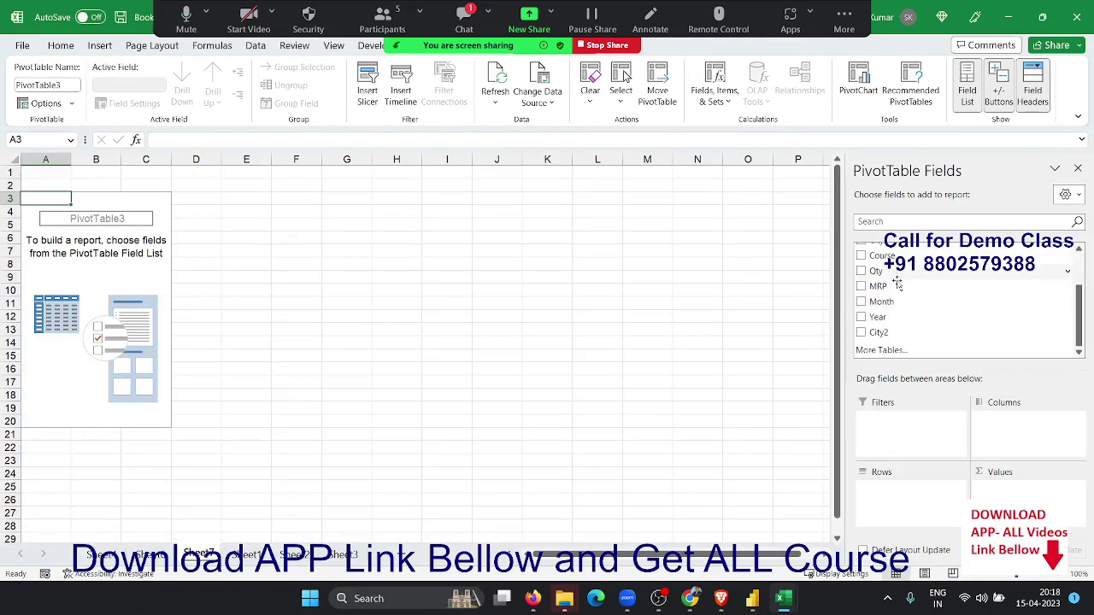
drag(897, 287, 908, 486)
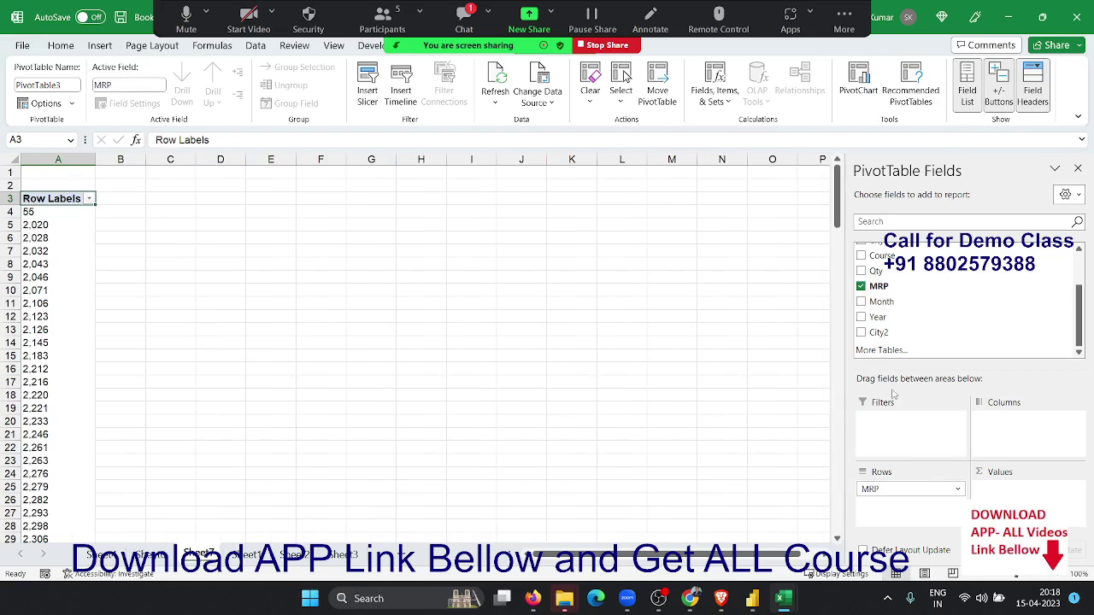
drag(877, 272, 1032, 494)
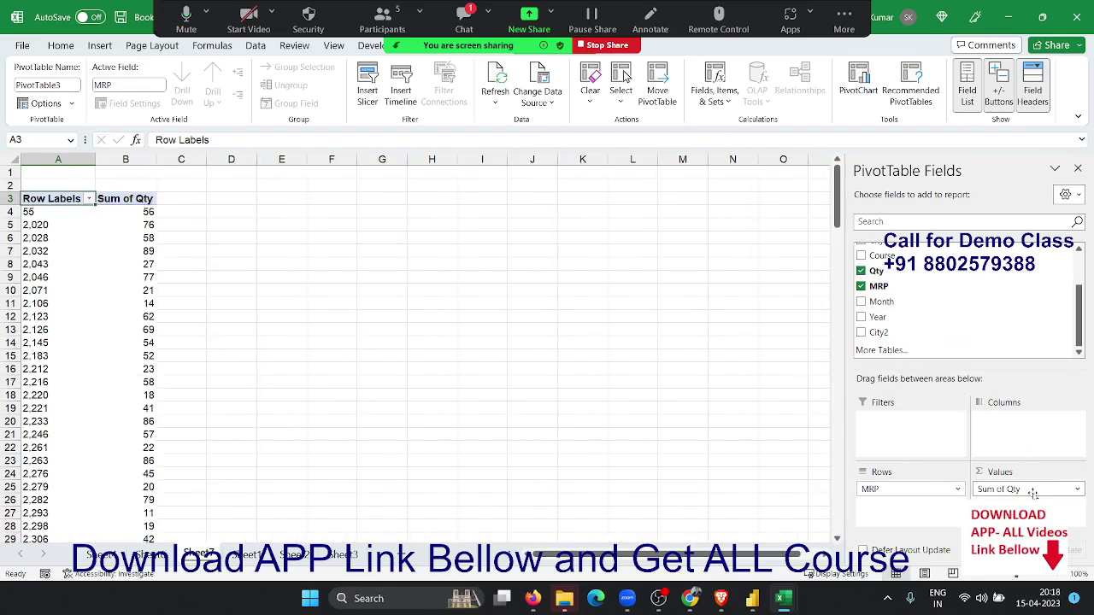
- Group the MRP row labels starting at 0, ending at 10000, in steps of 1000
right_click(54, 317)
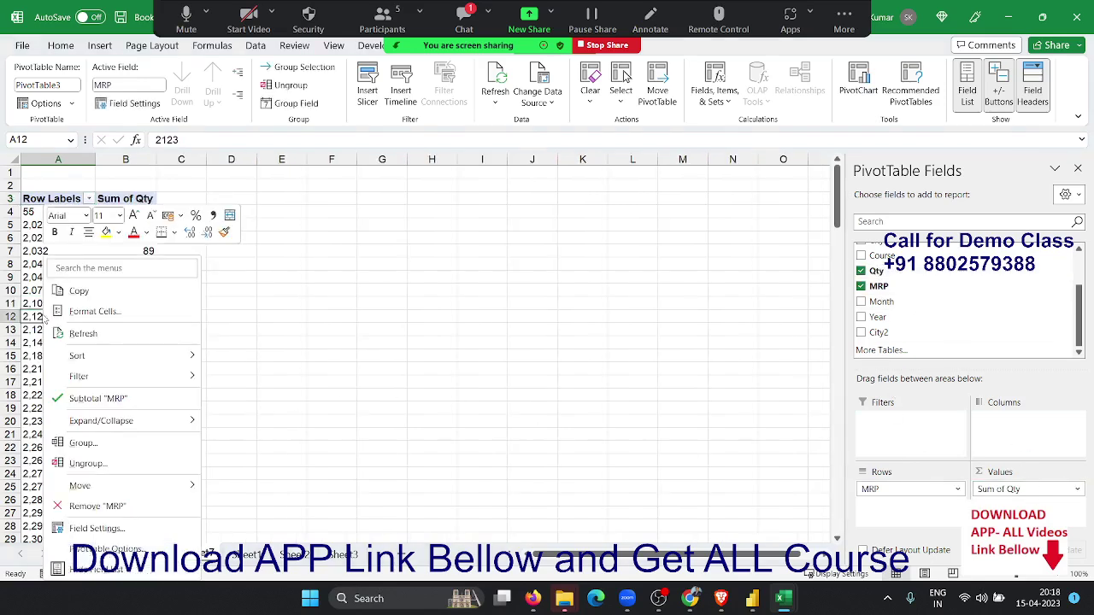
click(111, 442)
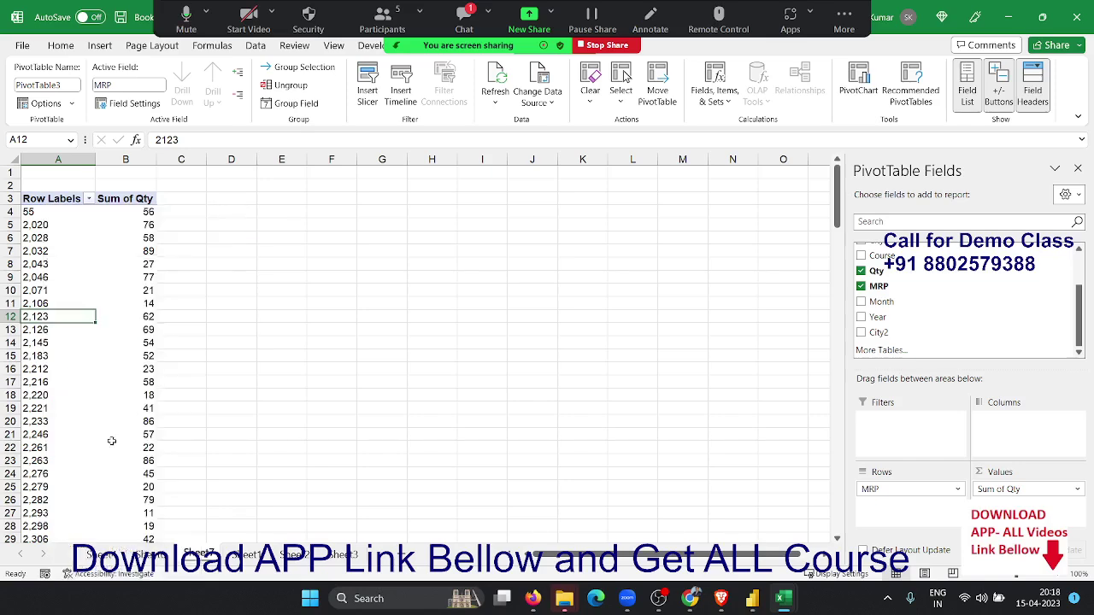
mouse_move(90, 376)
mouse_down()
mouse_move(181, 389)
mouse_move(365, 298)
mouse_up()
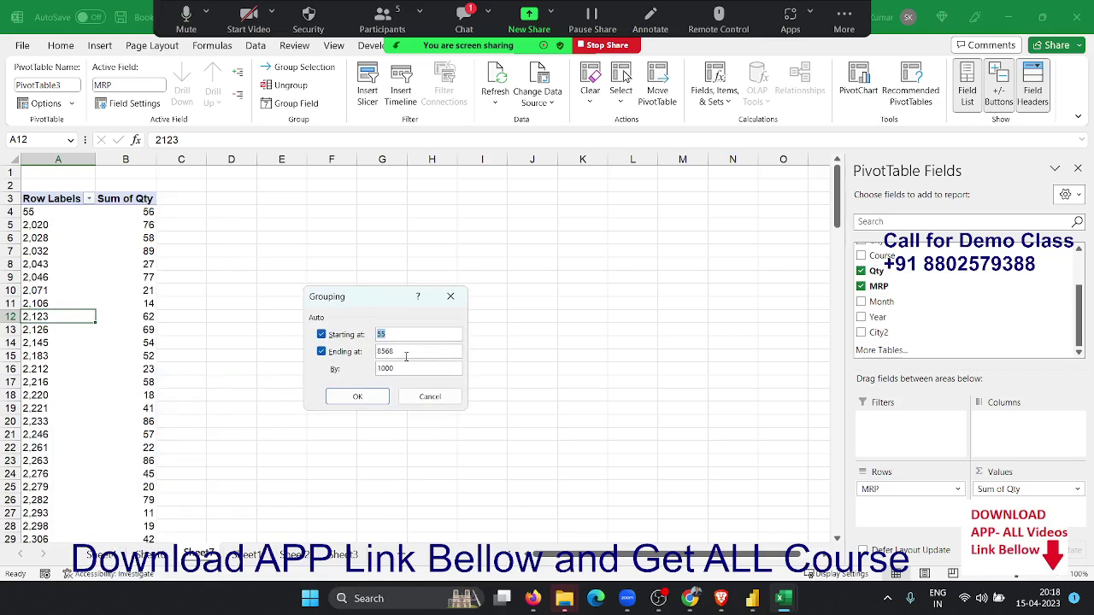
key(Tab)
double_click(387, 370)
click(388, 335)
double_click(382, 334)
text(0)
key(Tab)
text(1)
text(0000)
click(349, 399)
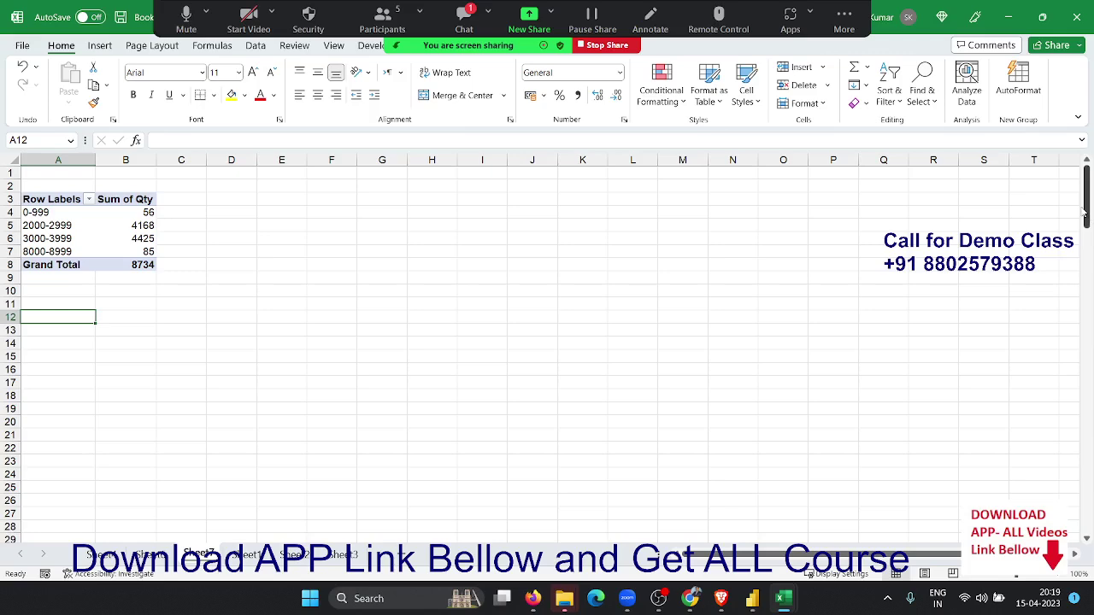
scroll(1084, 211, down, 1)
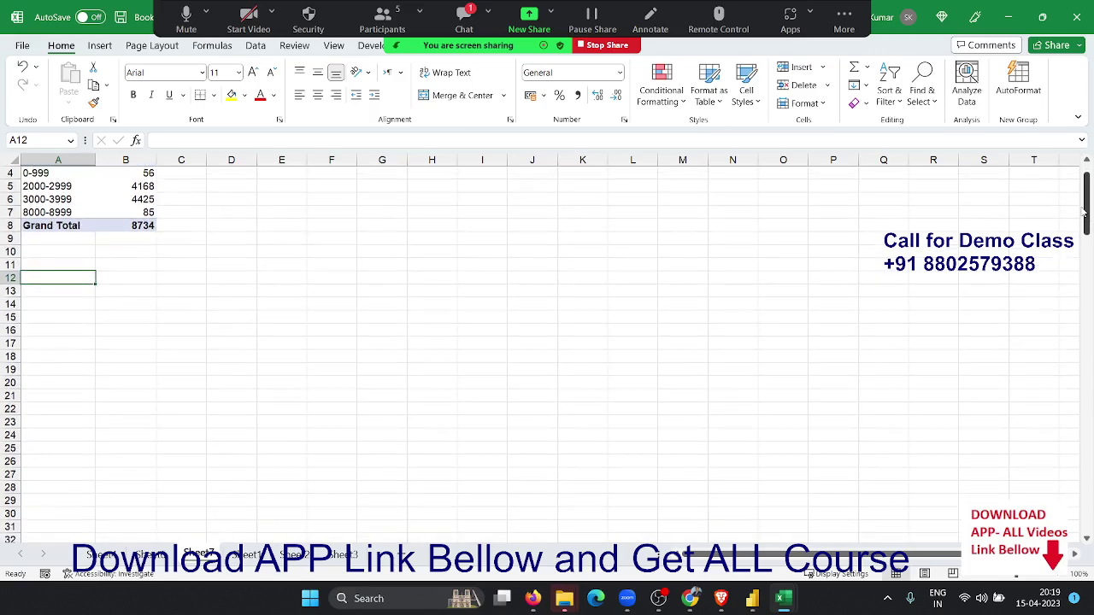
scroll(791, 219, up, 1)
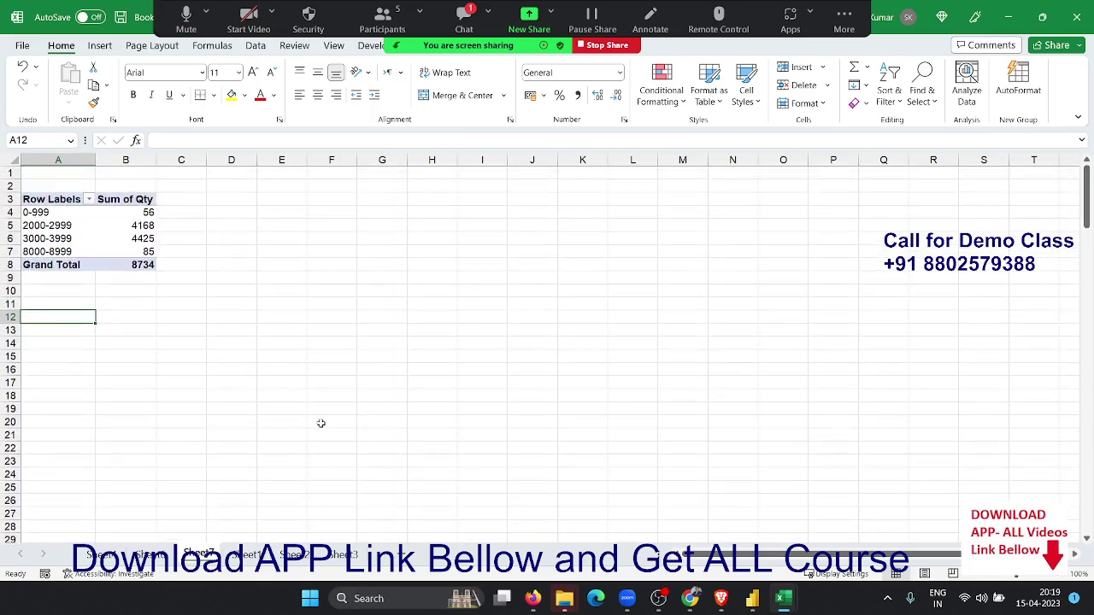
- From Sheet1's data, insert a new-sheet PivotTable with Date in Rows and Sum of Qty in Values
click(246, 554)
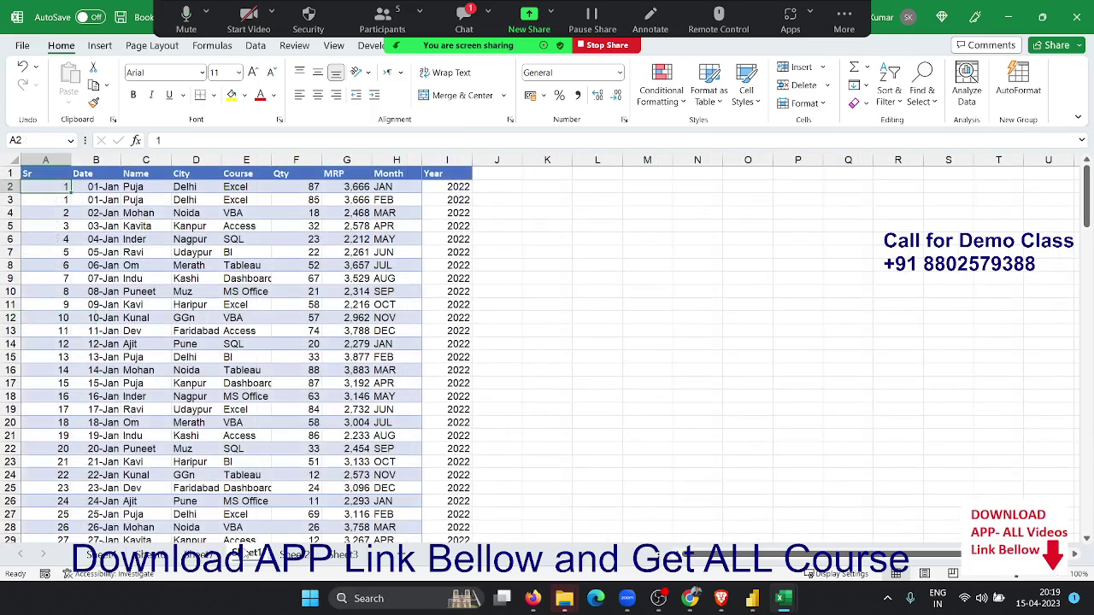
click(103, 202)
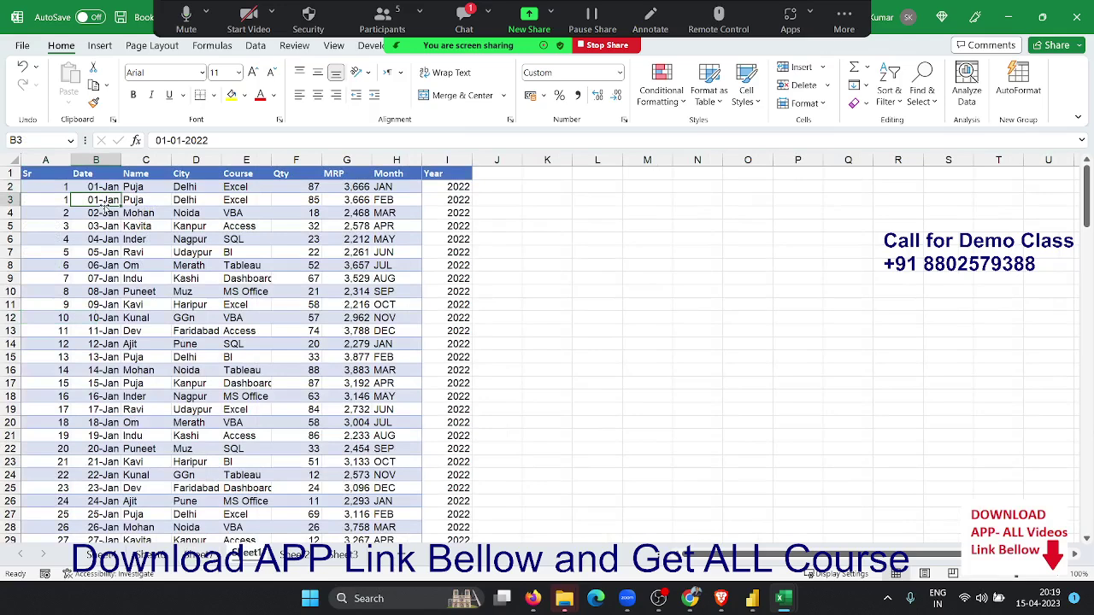
click(100, 45)
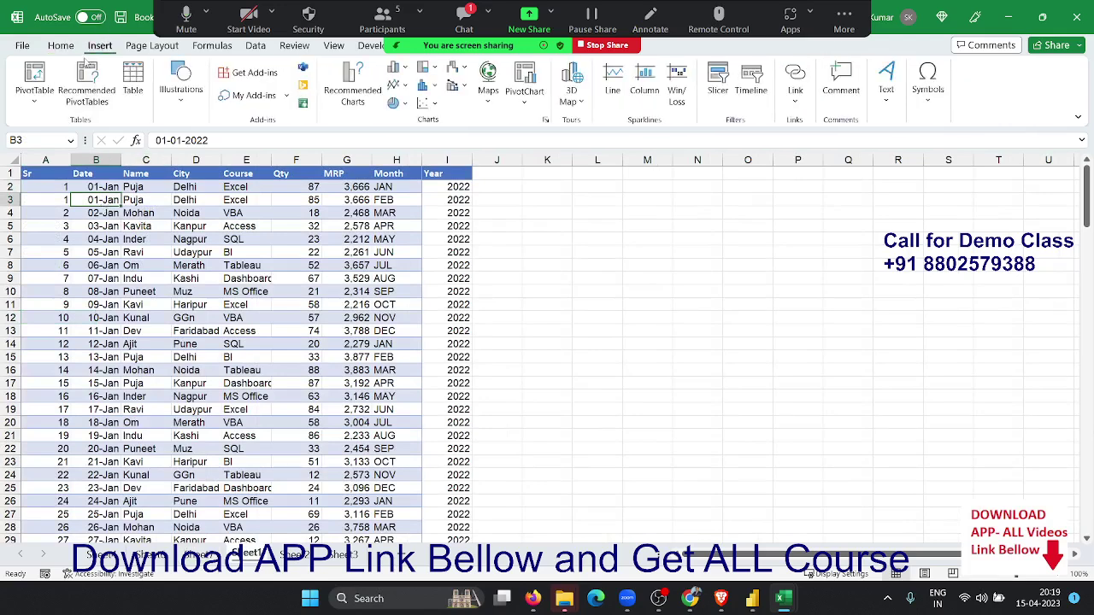
click(34, 79)
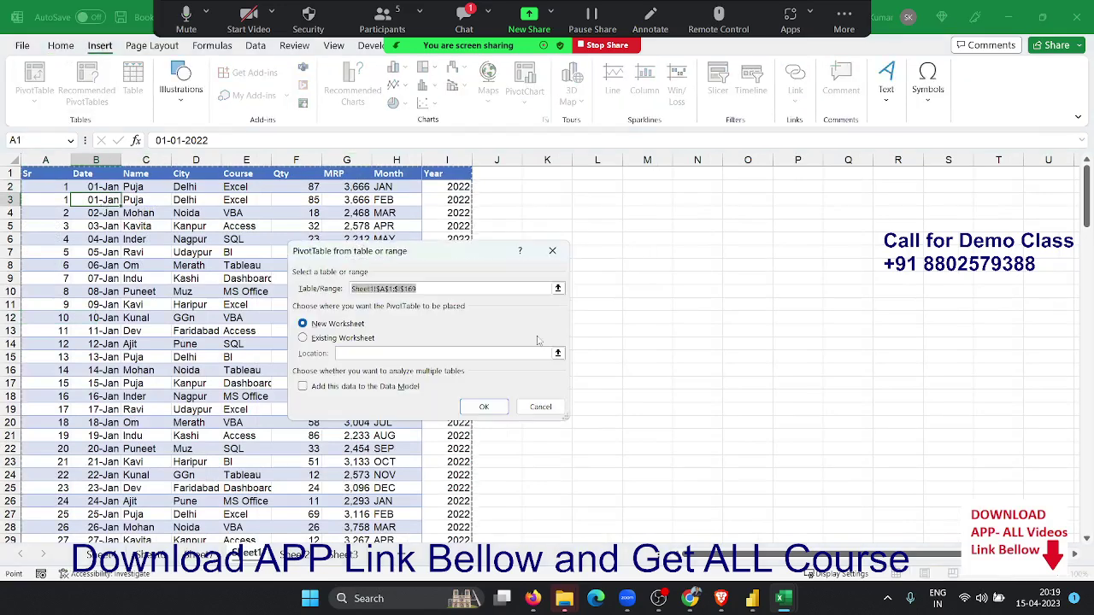
click(484, 407)
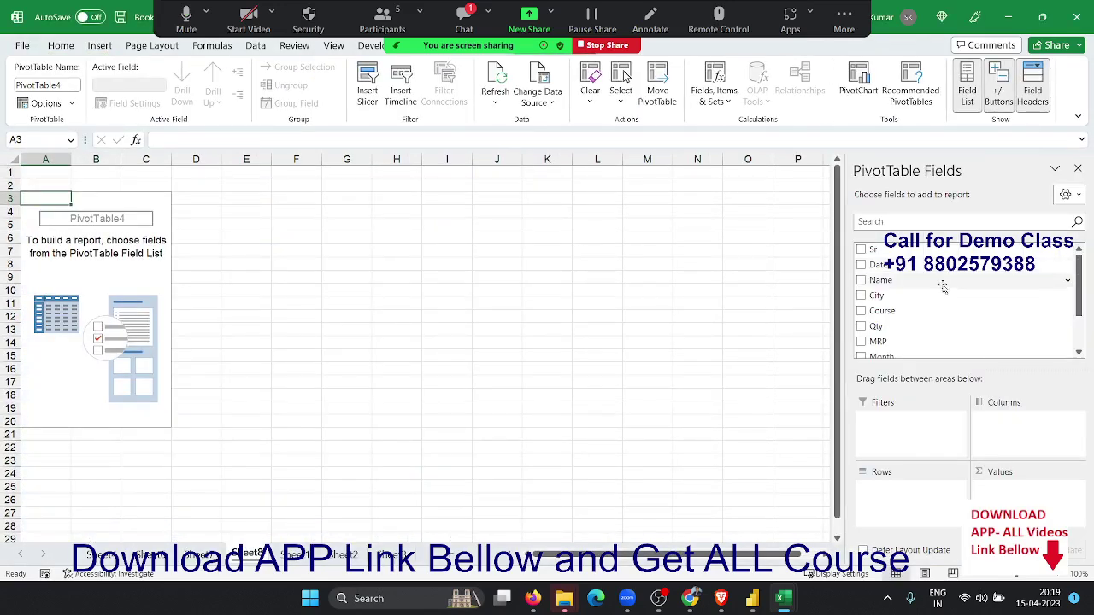
scroll(944, 287, down, 1)
drag(877, 253, 920, 511)
scroll(940, 308, down, 1)
drag(876, 303, 1011, 496)
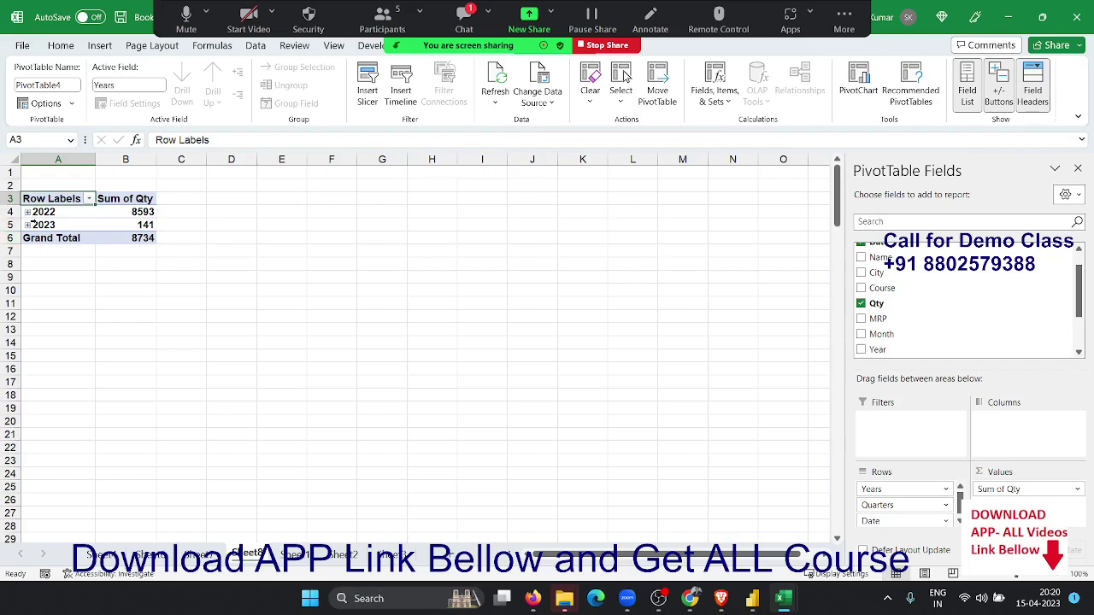
- Regroup the PivotTable dates by Months only, removing Quarters and Years
right_click(50, 214)
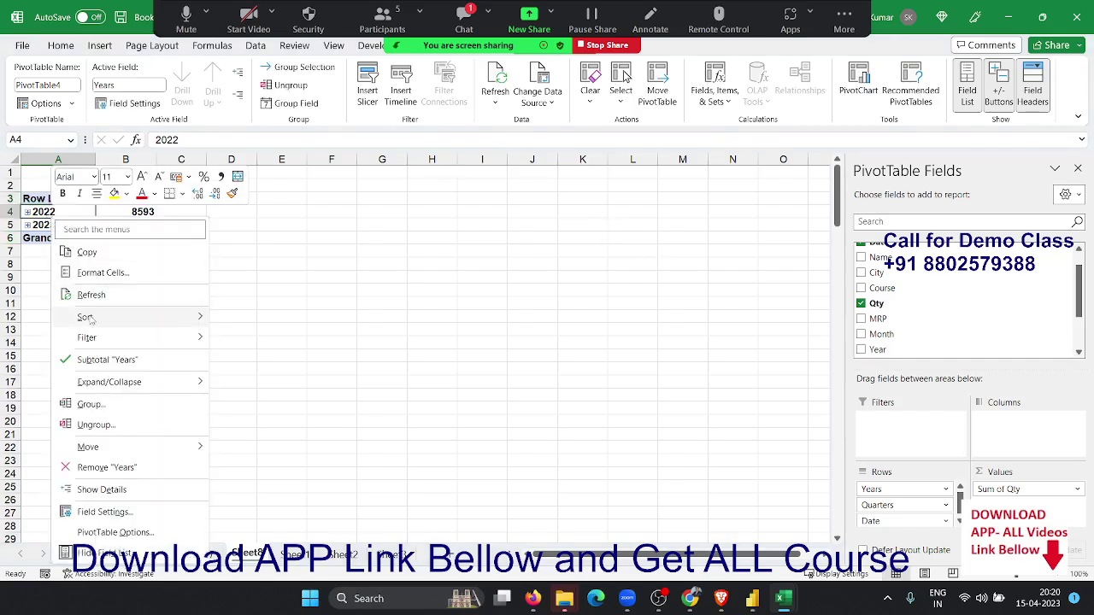
click(110, 405)
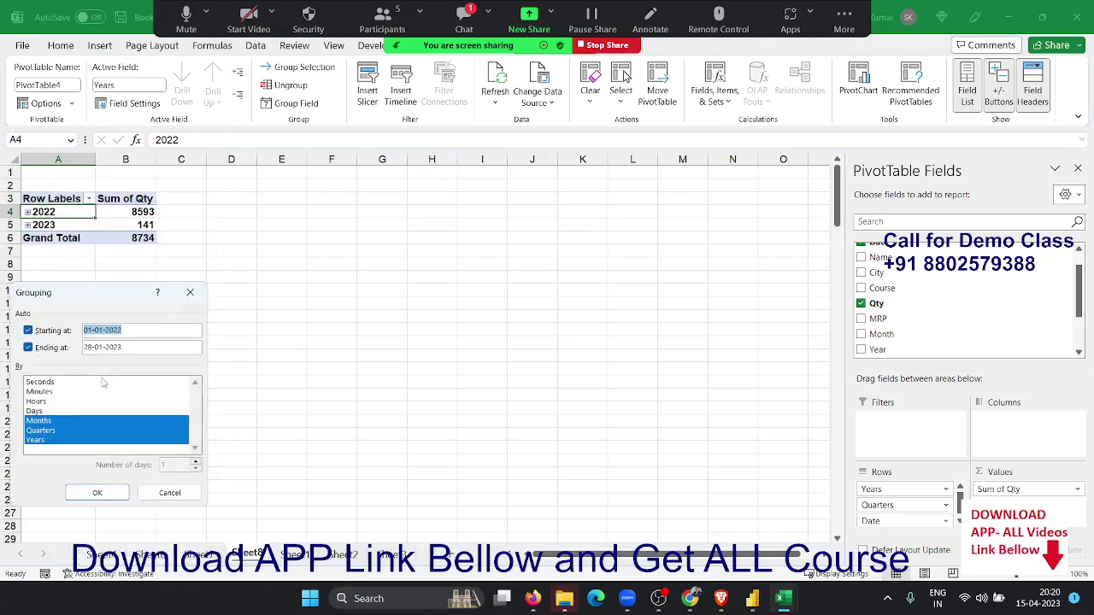
click(51, 431)
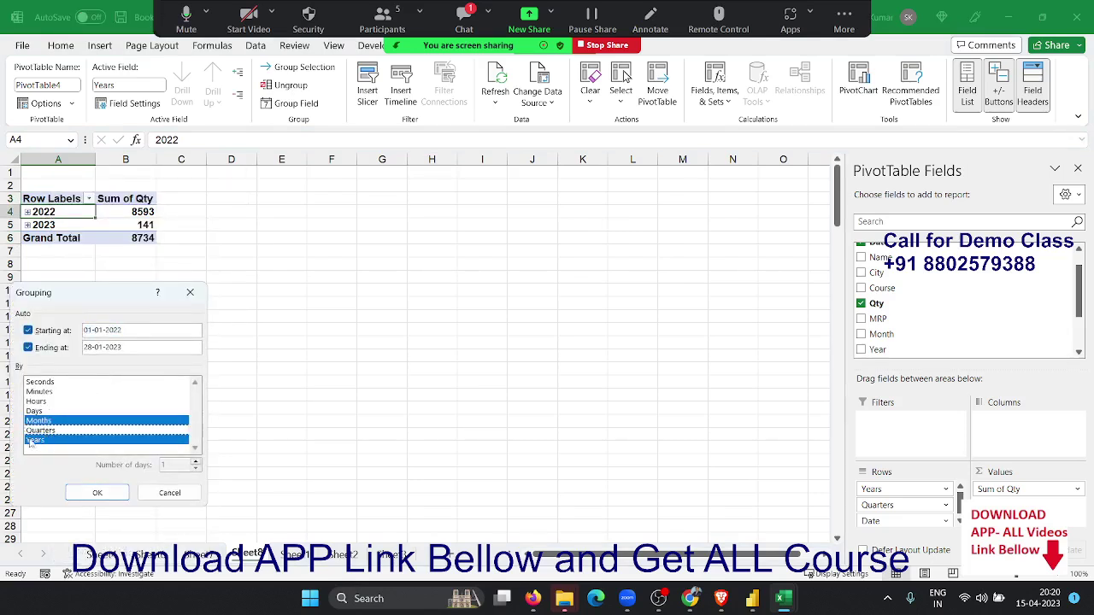
click(38, 440)
click(87, 489)
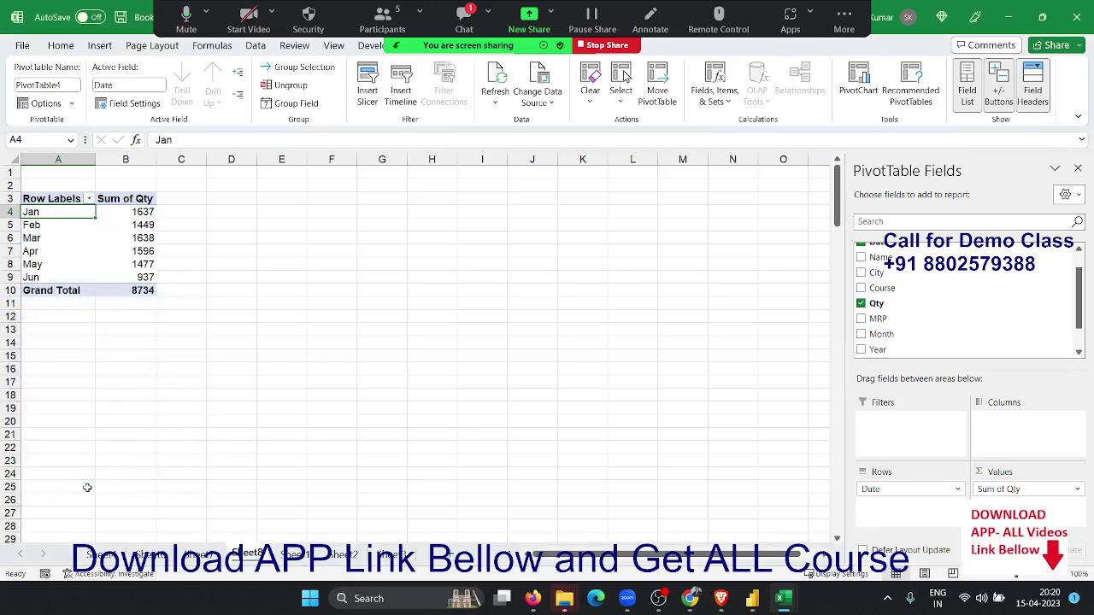
click(70, 253)
- Regroup the dates by Years, Quarters and Months together
right_click(71, 254)
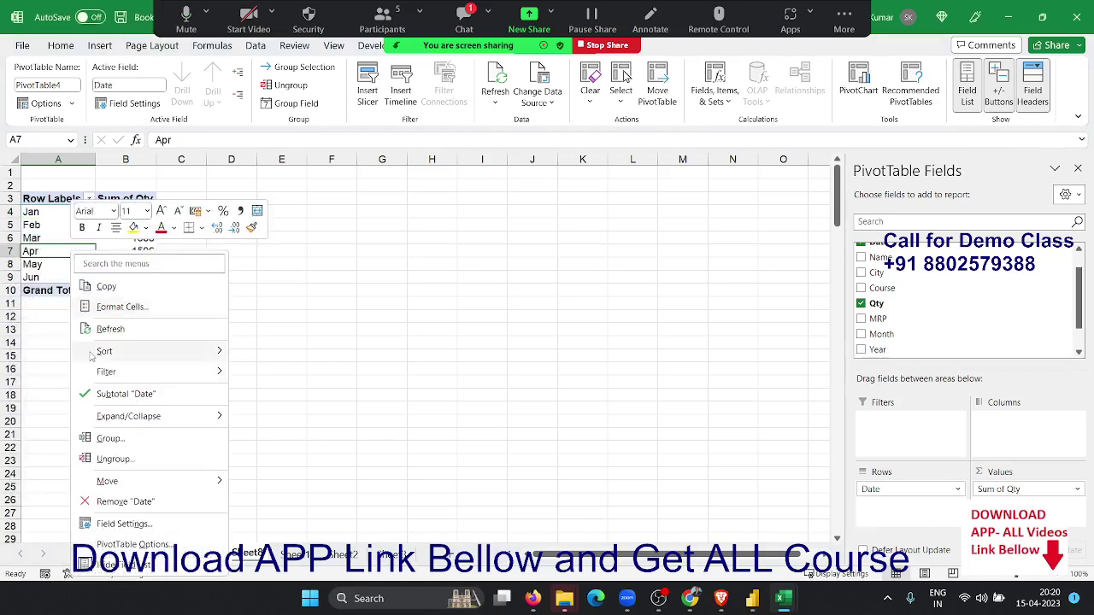
click(68, 440)
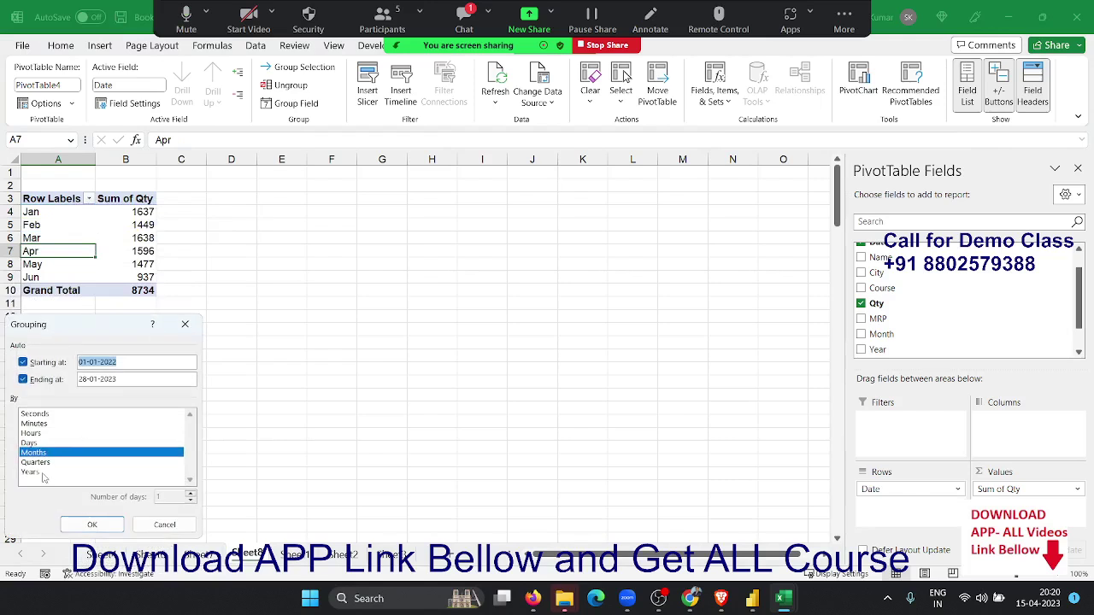
click(45, 472)
click(92, 525)
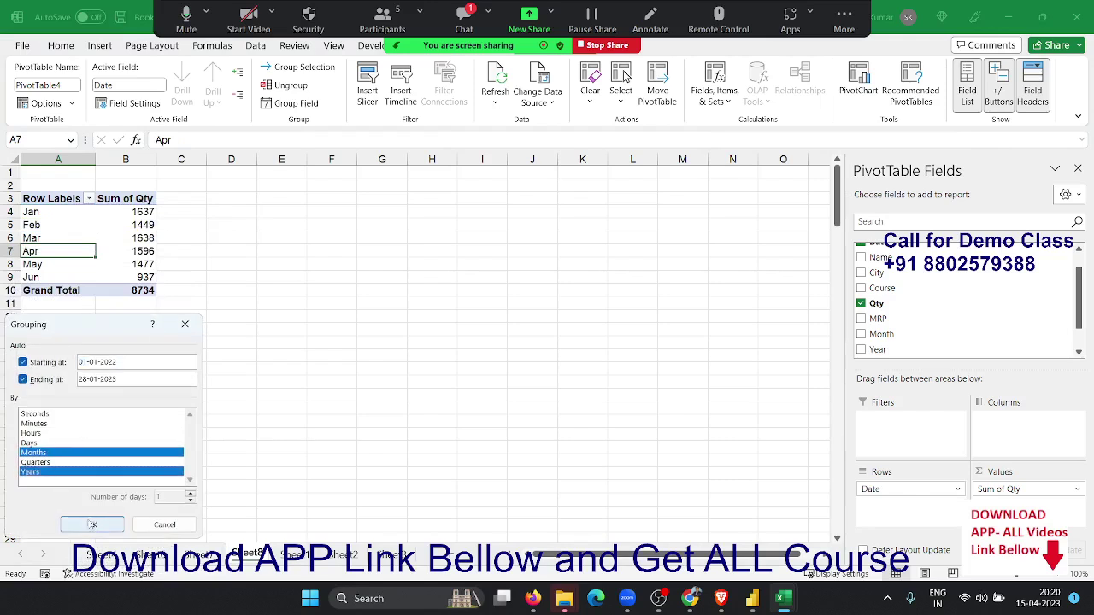
click(63, 462)
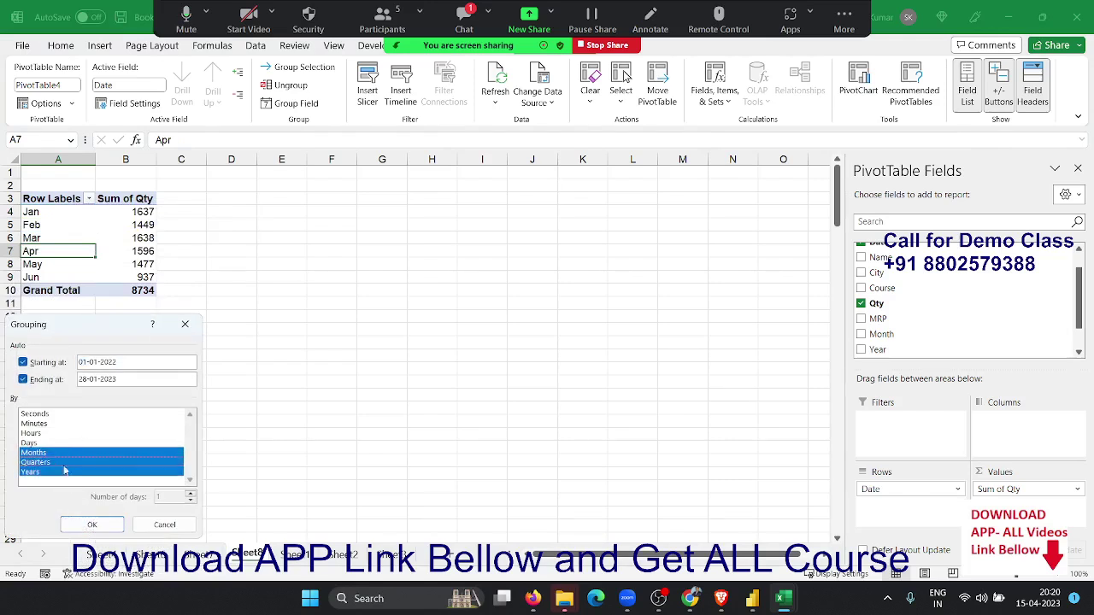
click(91, 525)
click(108, 521)
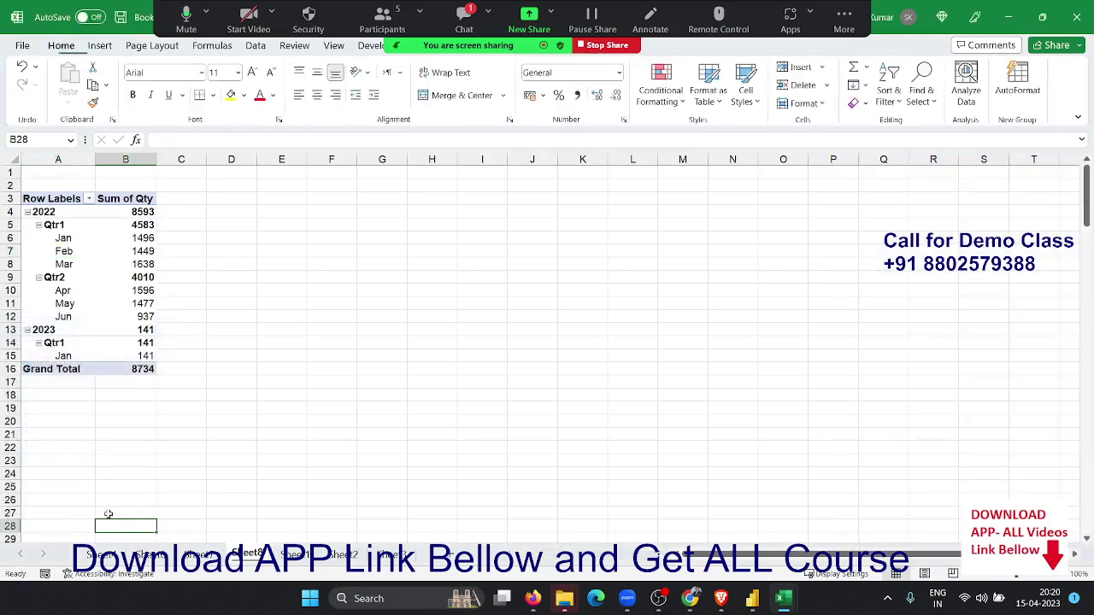
click(86, 331)
- Move Years to Columns, then regroup the dates by Days with 15 days per group
mouse_move(889, 490)
mouse_down()
mouse_move(1028, 438)
mouse_move(1028, 428)
mouse_up()
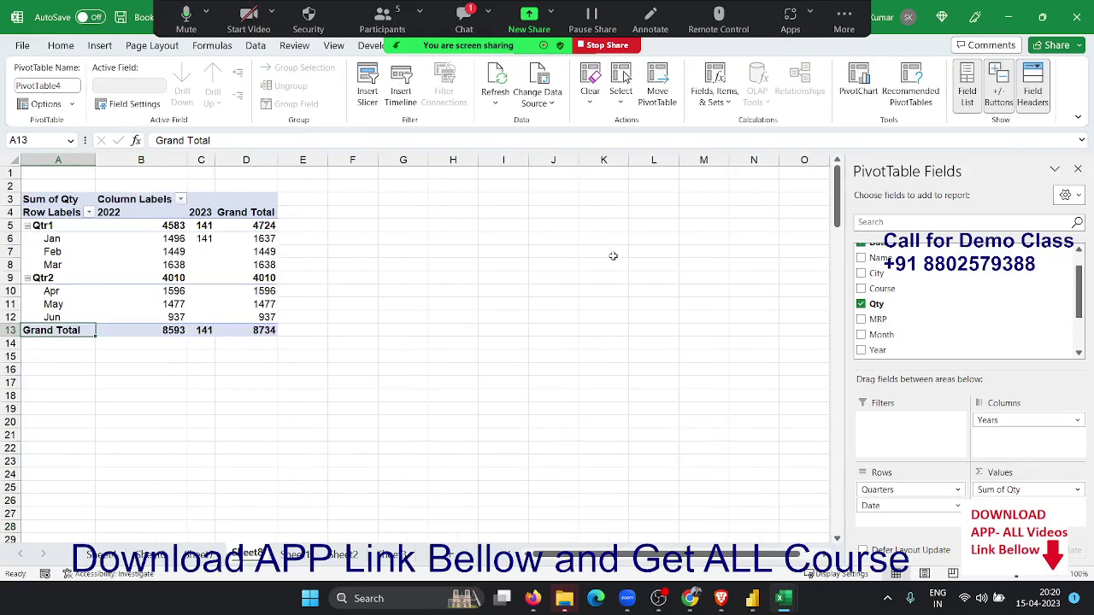
right_click(48, 253)
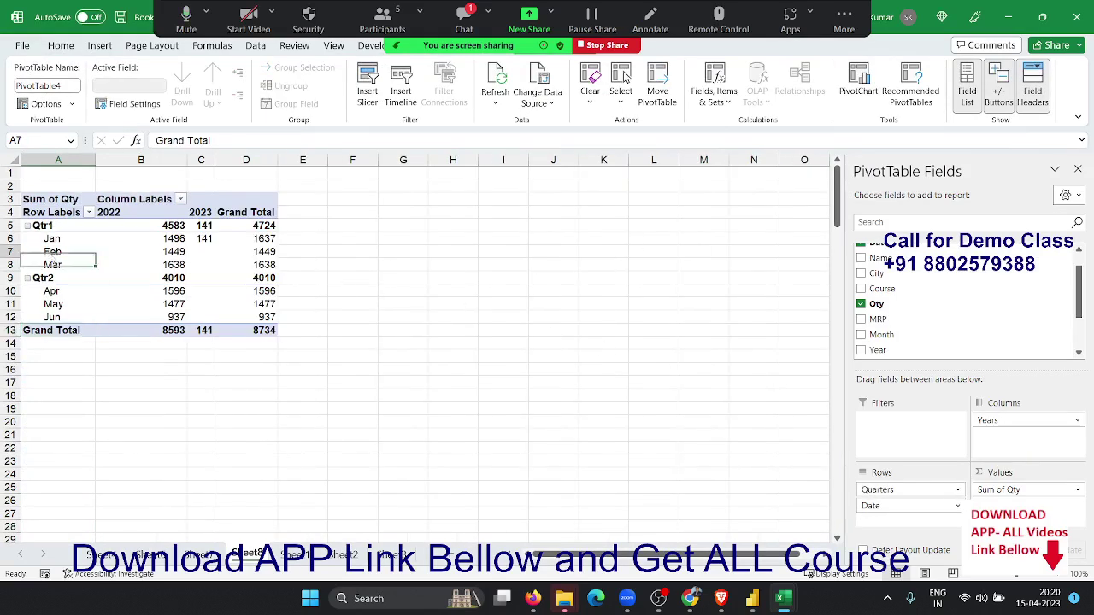
click(89, 442)
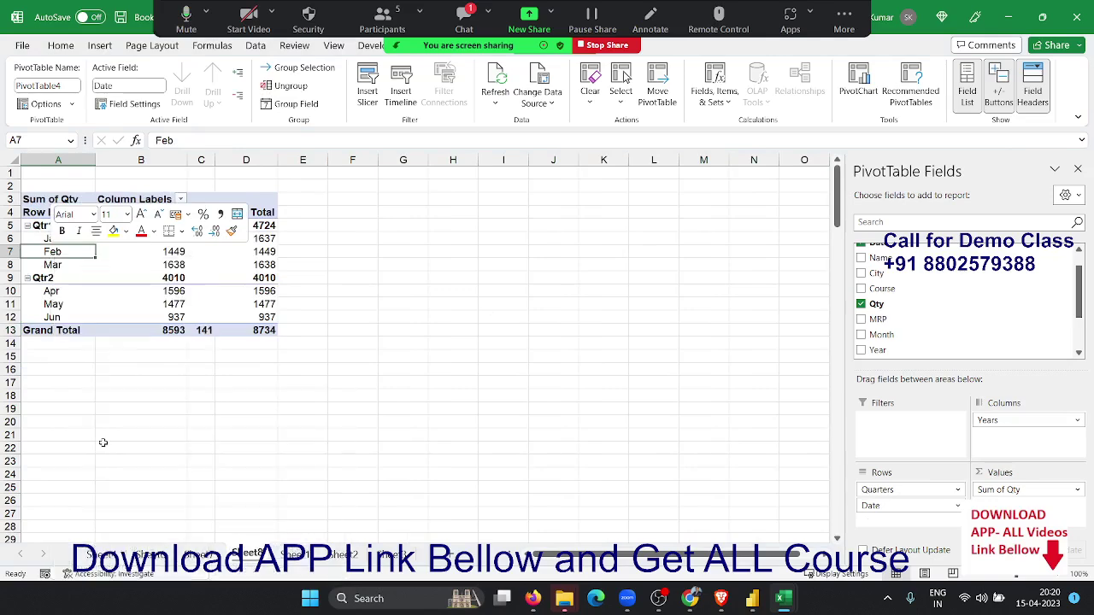
click(25, 459)
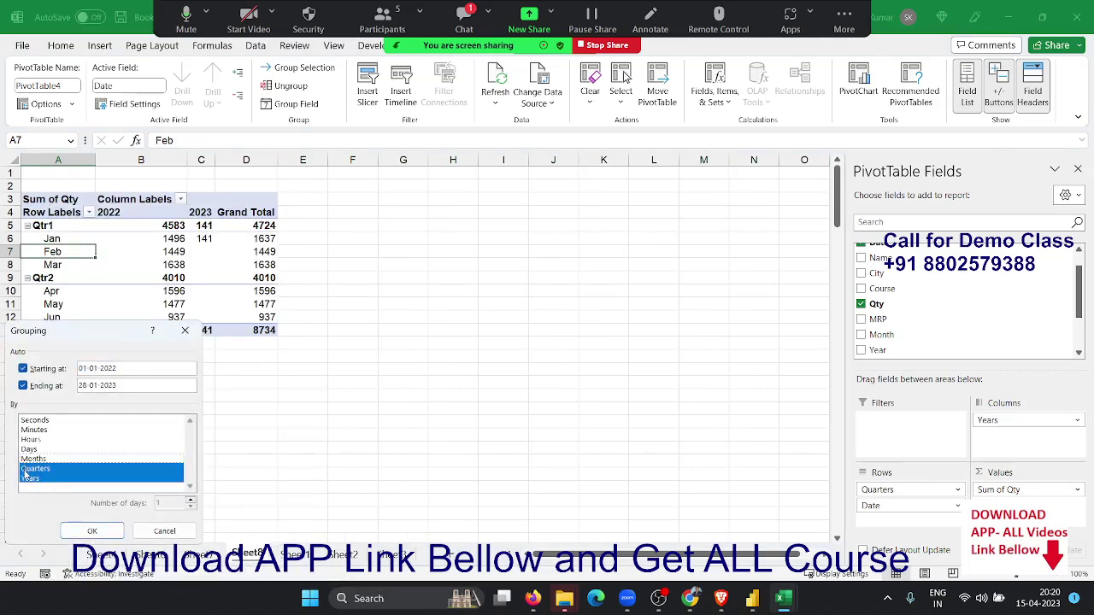
click(27, 468)
click(27, 470)
click(29, 478)
click(34, 469)
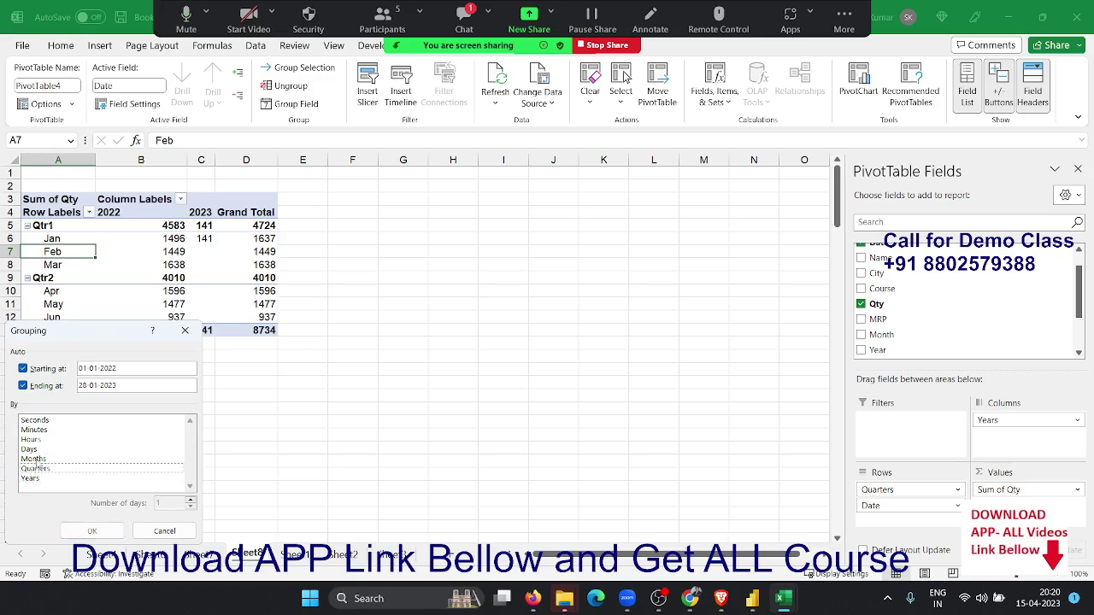
click(40, 450)
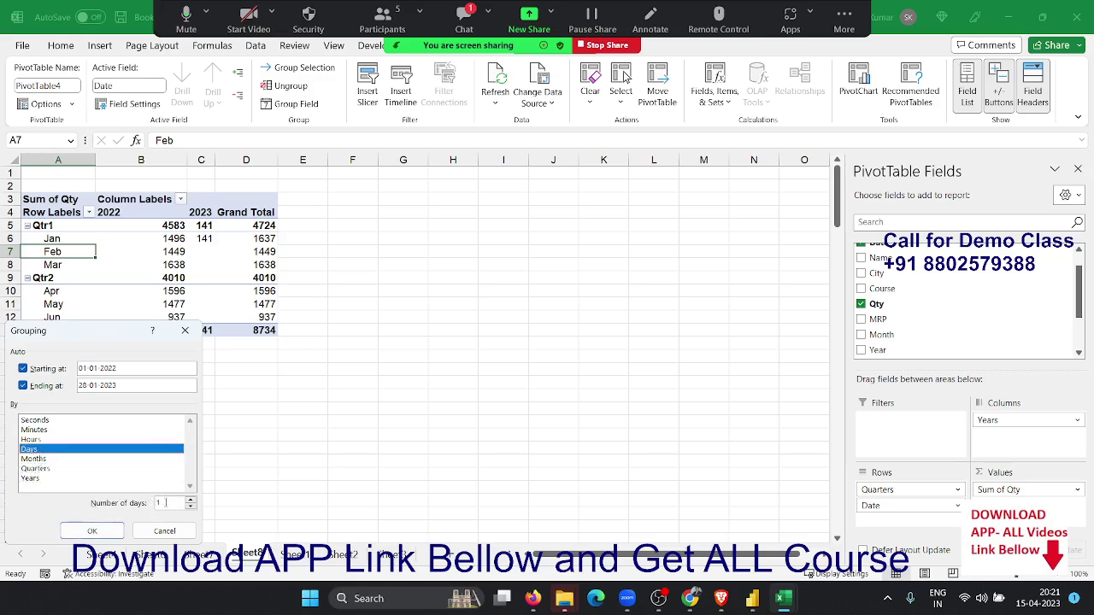
click(165, 502)
text(5)
click(92, 531)
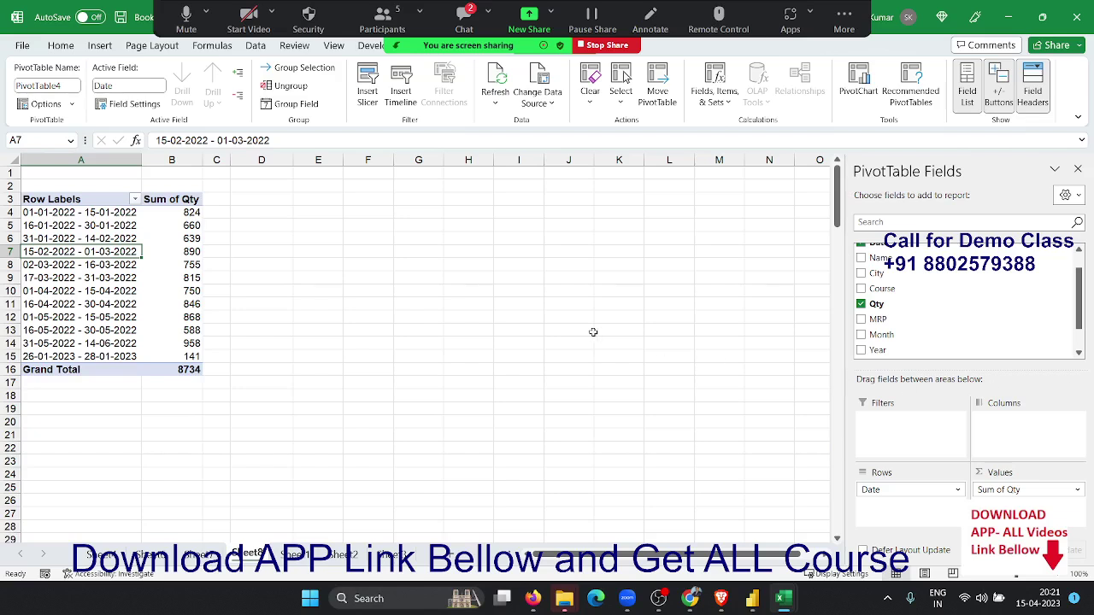
- Deselect the PivotTable by clicking a cell outside it
click(289, 333)
- Copy the entire sales data range into a new blank workbook
click(295, 554)
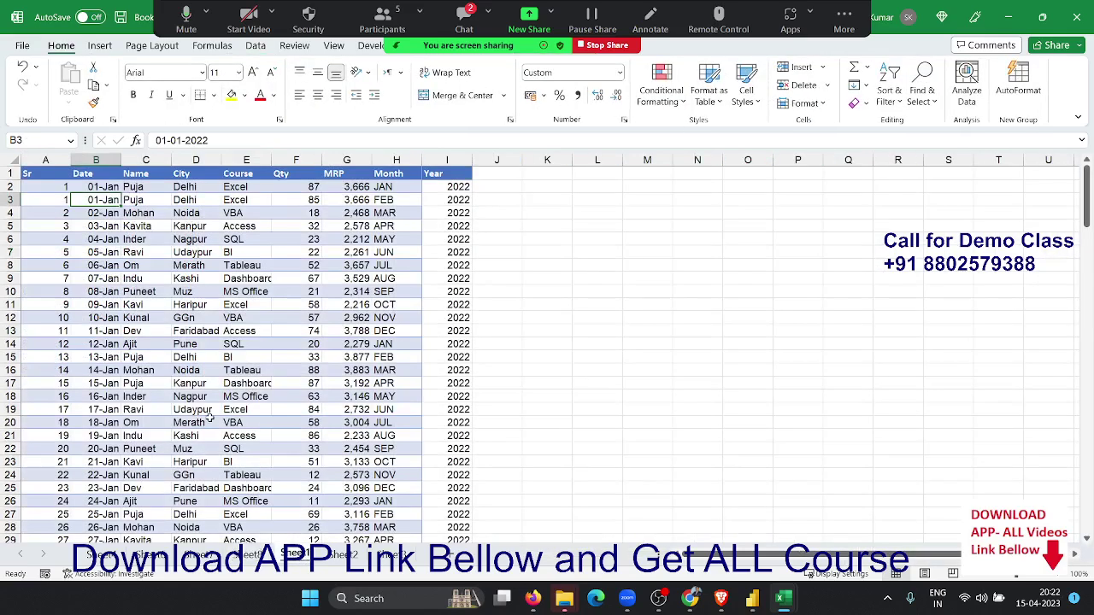
key(Up)
key(Up)
key(Left)
key(ctrl+shift+End)
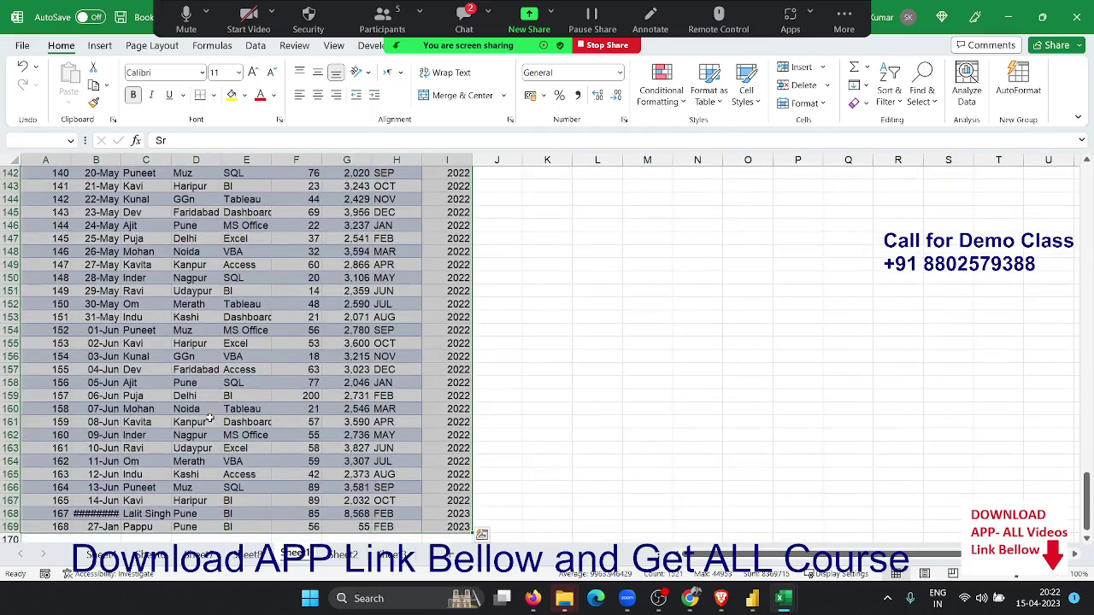
key(ctrl+c)
key(ctrl+n)
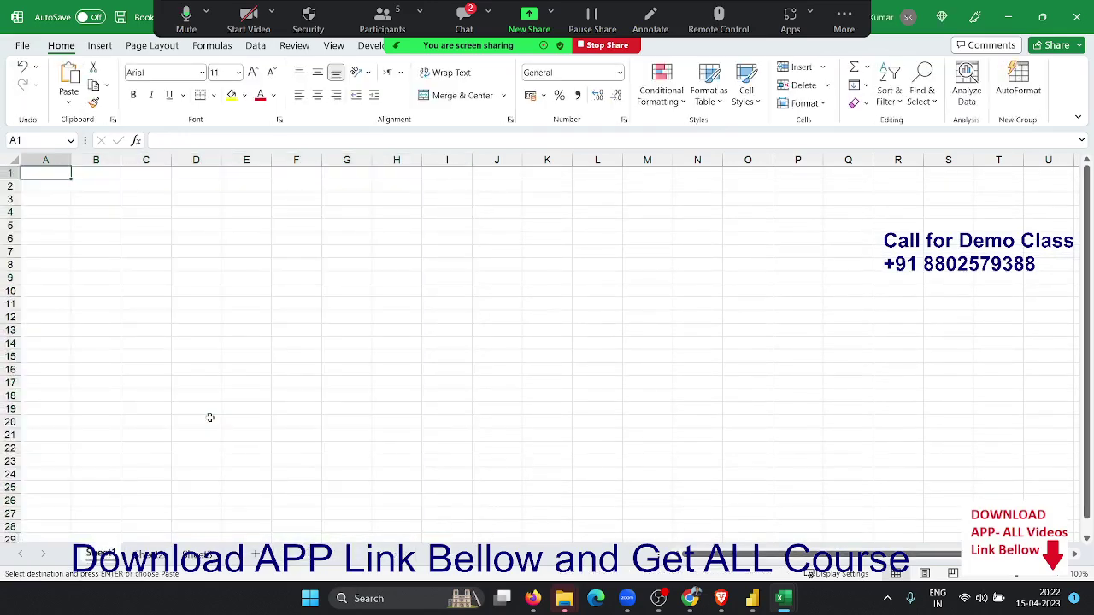
key(ctrl+v)
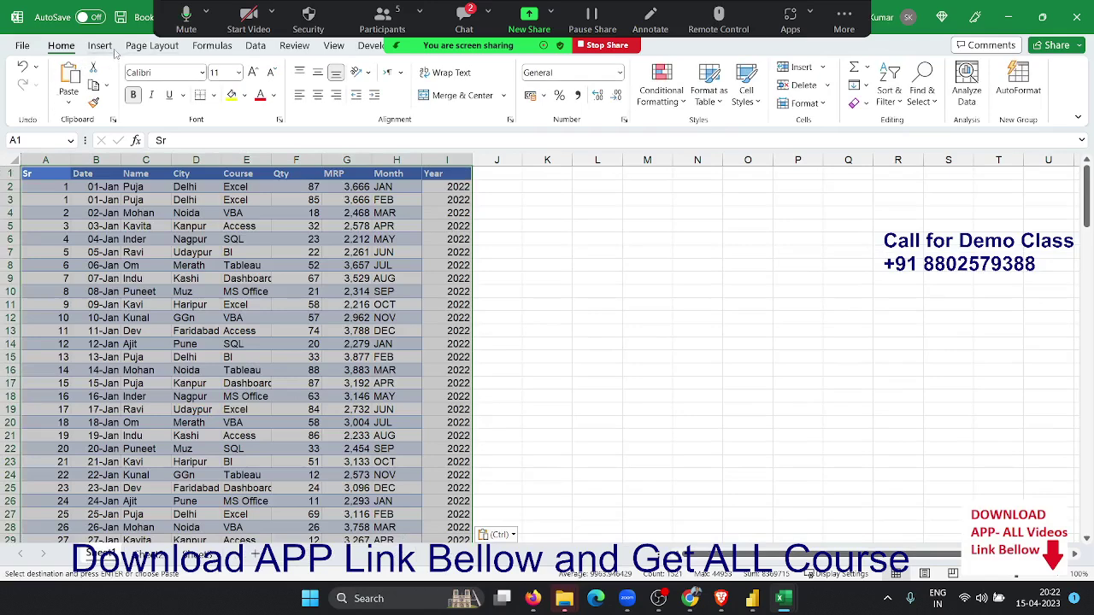
- Insert an empty PivotTable from the pasted data on a new worksheet
click(108, 48)
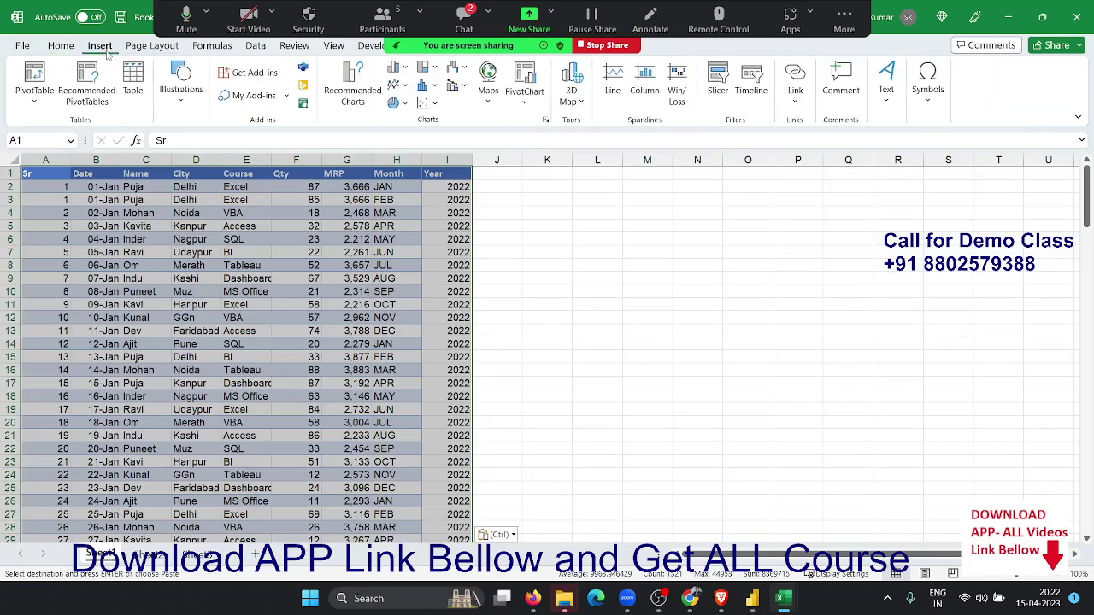
click(32, 79)
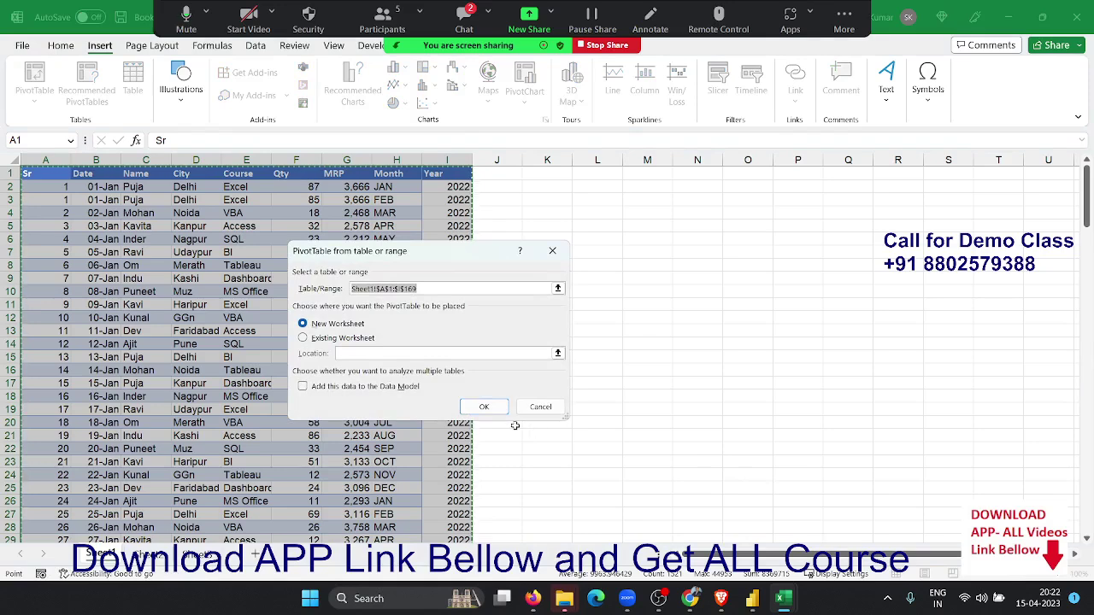
click(484, 406)
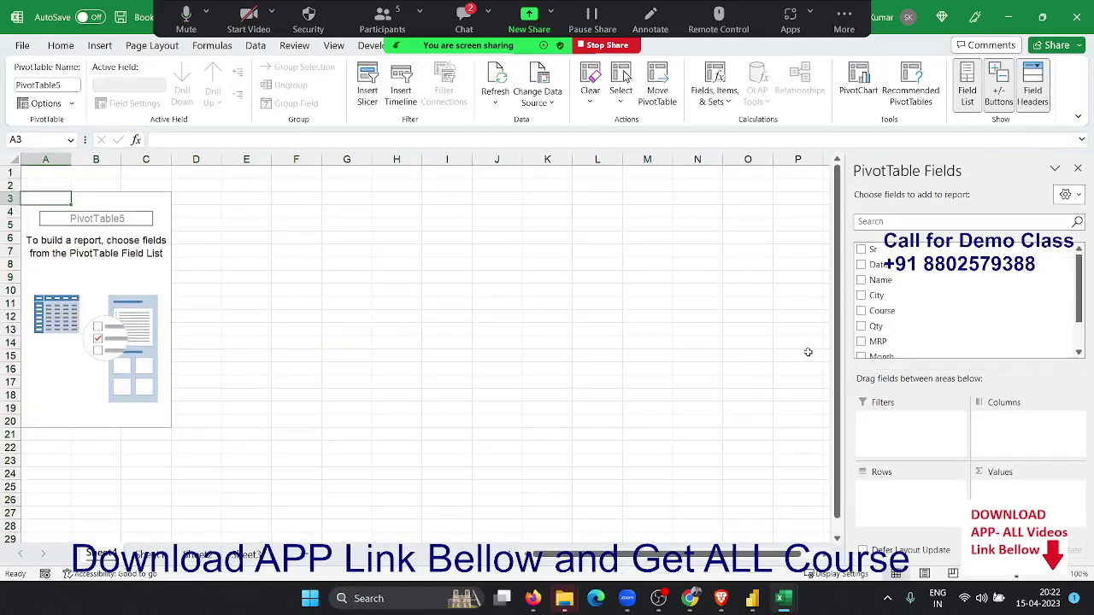
- List Course in the pivot rows and sum Qty twice, as Sum of Qty and Sum of Qty2
drag(882, 311, 907, 502)
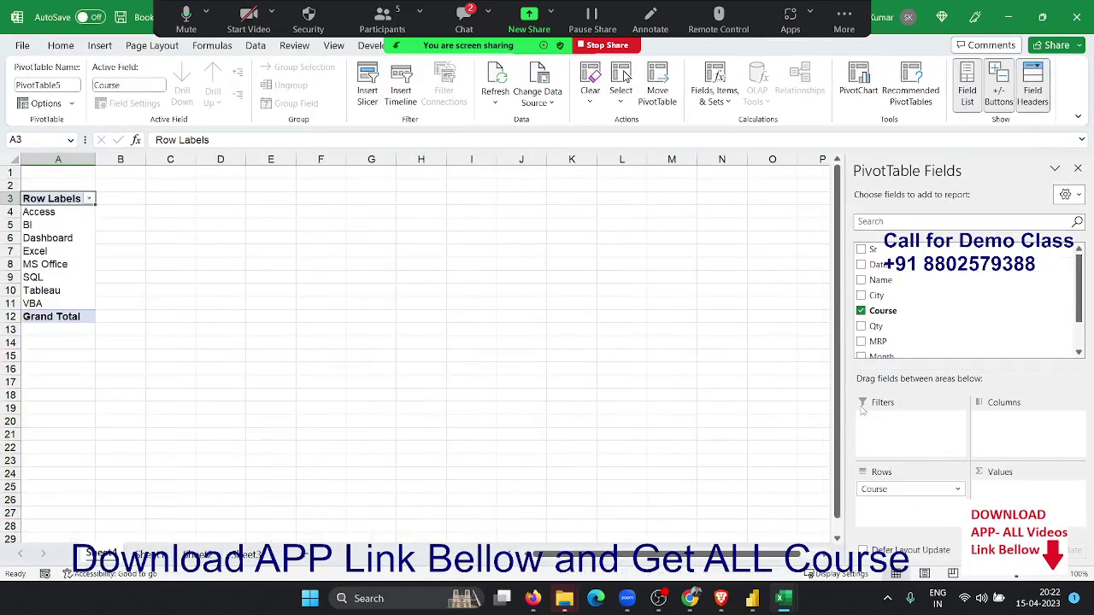
drag(876, 326, 1011, 501)
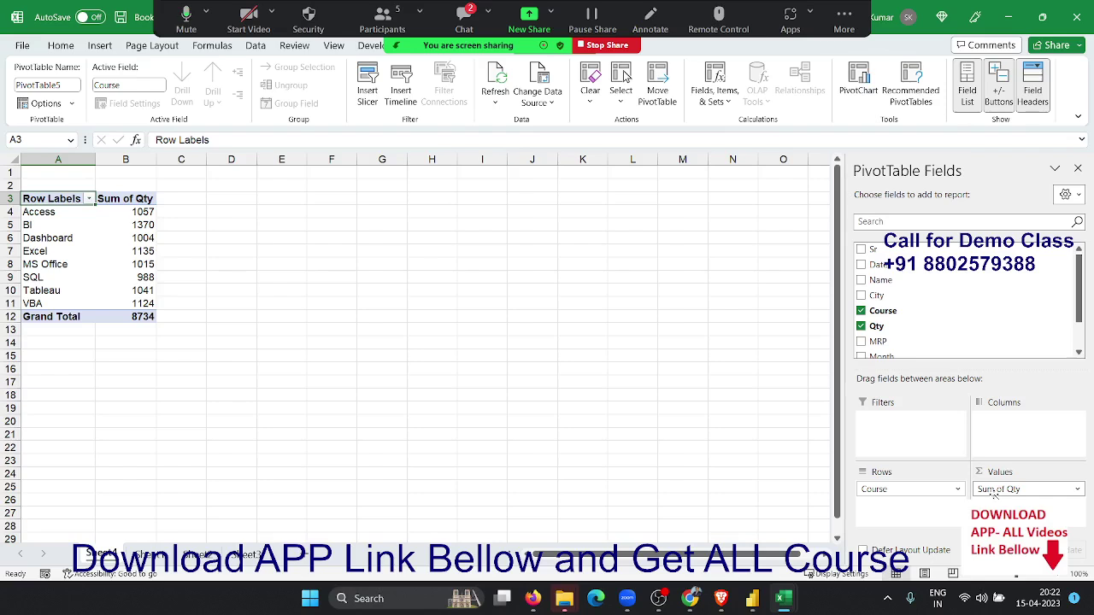
drag(993, 494, 946, 407)
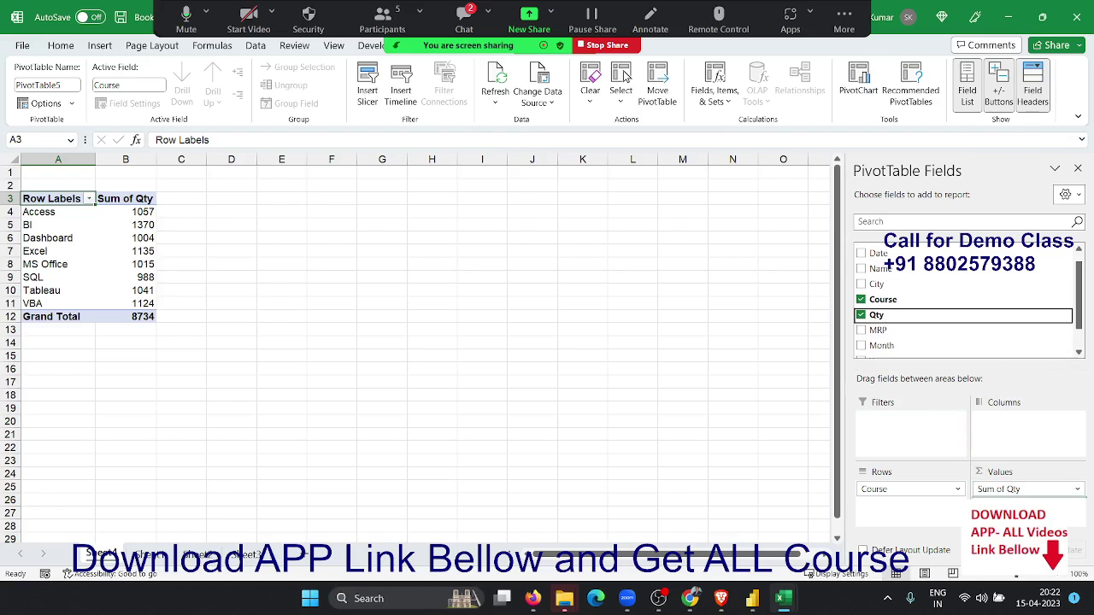
drag(946, 408, 1017, 500)
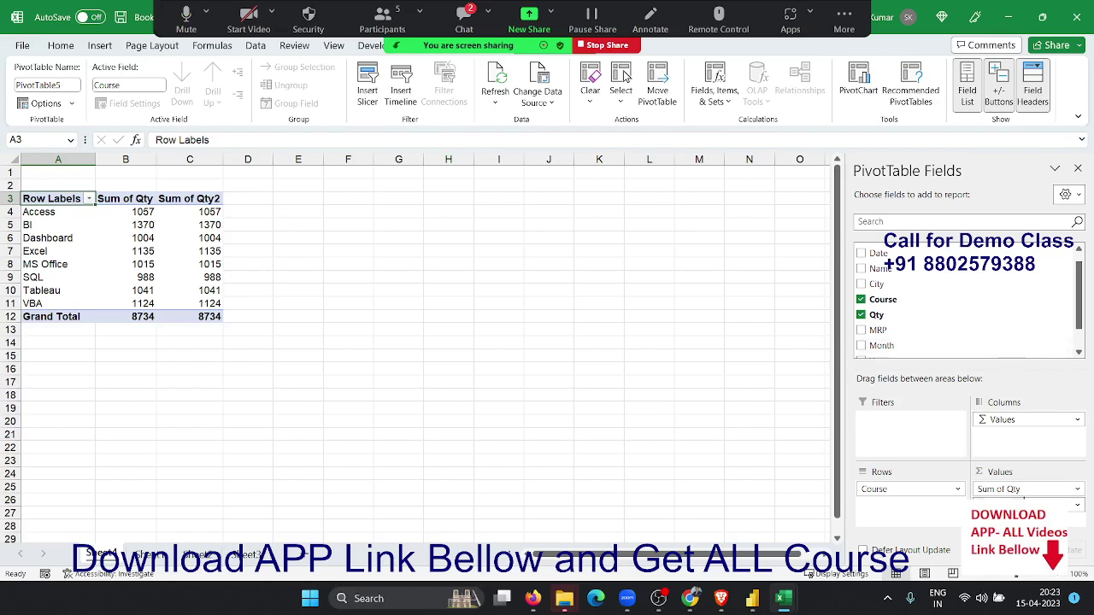
- Display Sum of Qty2 as % of Column Total, e.g. BI 15.69%, totalling 100%
click(1024, 504)
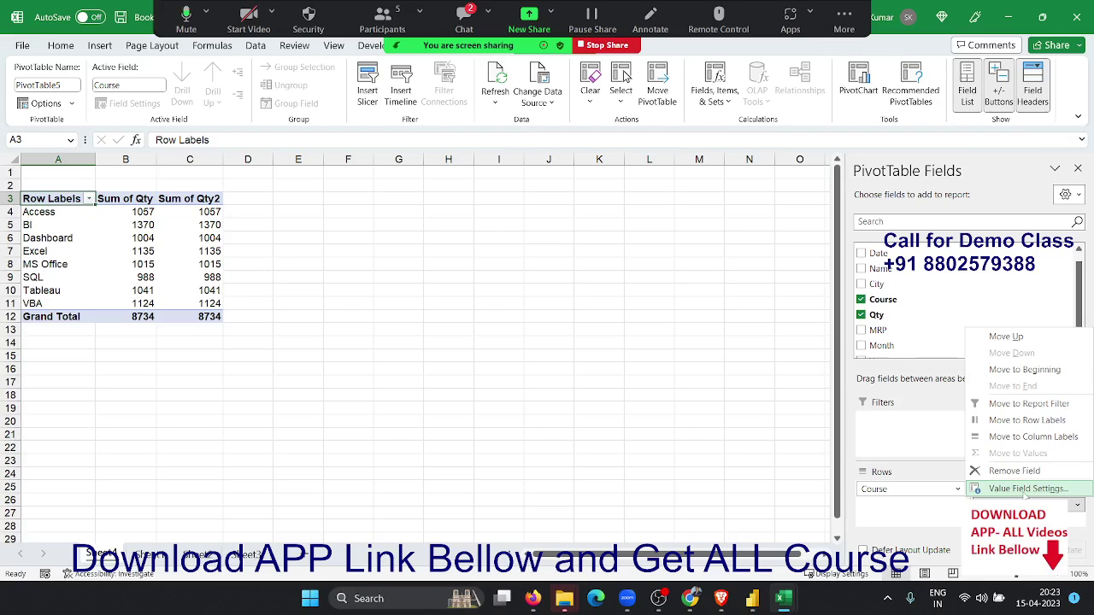
click(1026, 488)
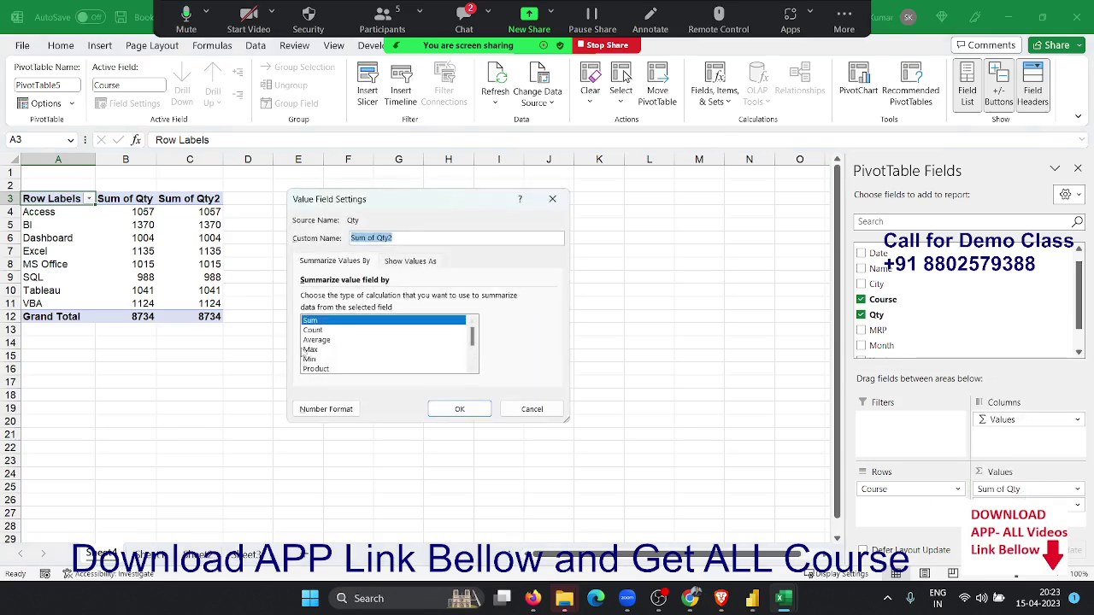
click(395, 264)
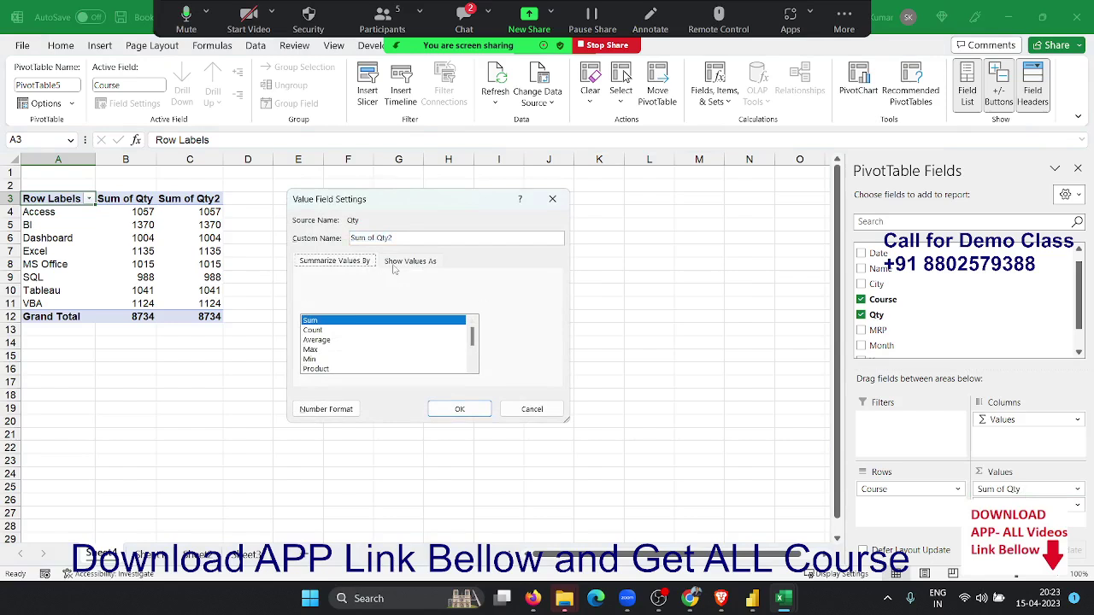
click(393, 298)
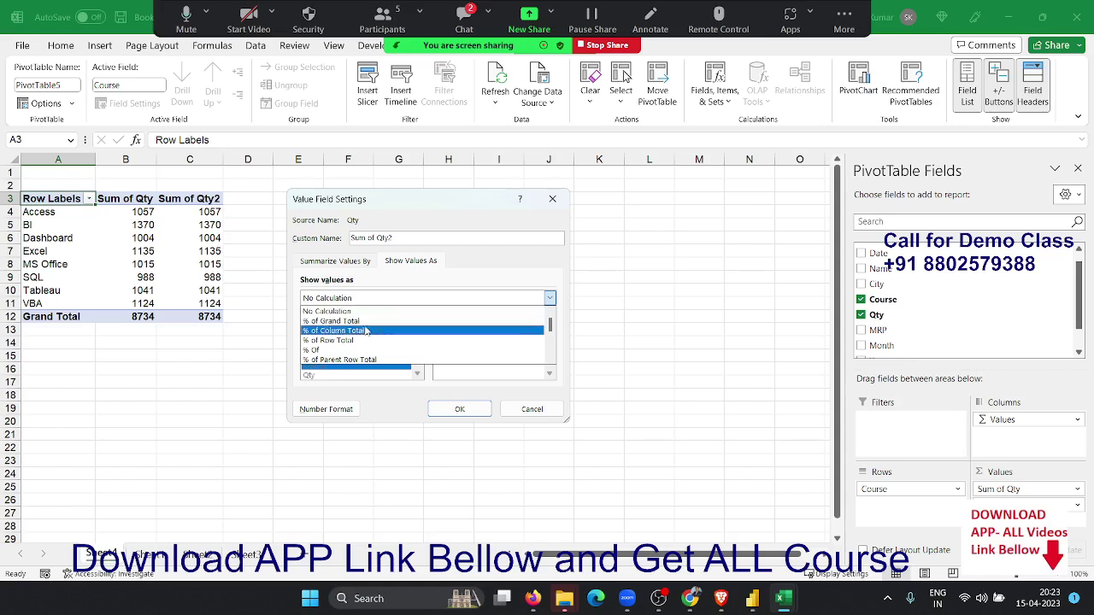
click(366, 330)
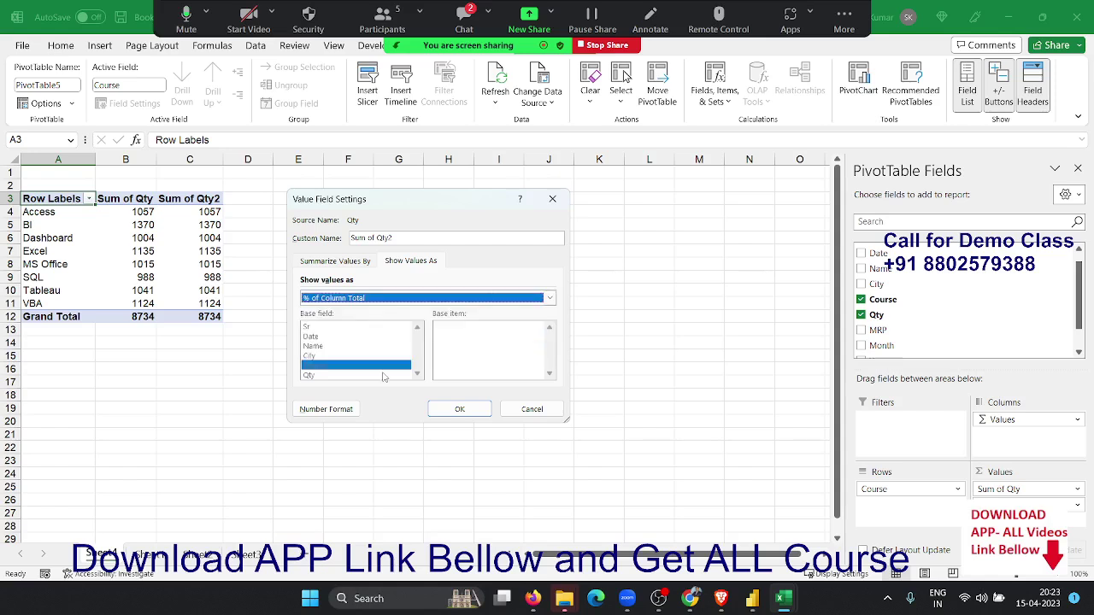
click(458, 409)
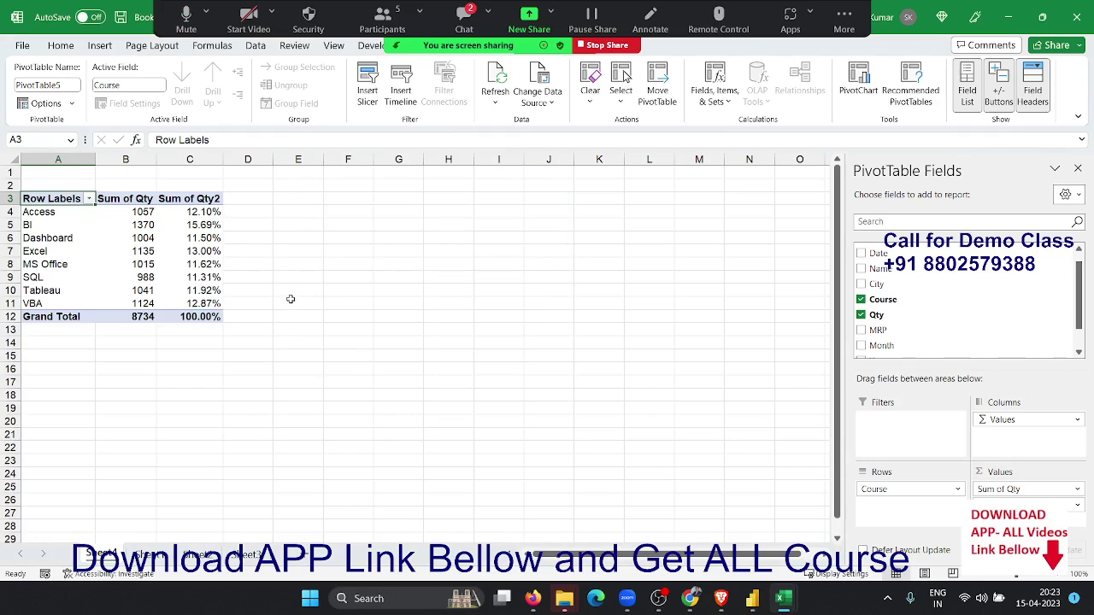
- Drop both Qty value columns and spread Month JAN to DEC across the columns beside Course rows
click(1076, 505)
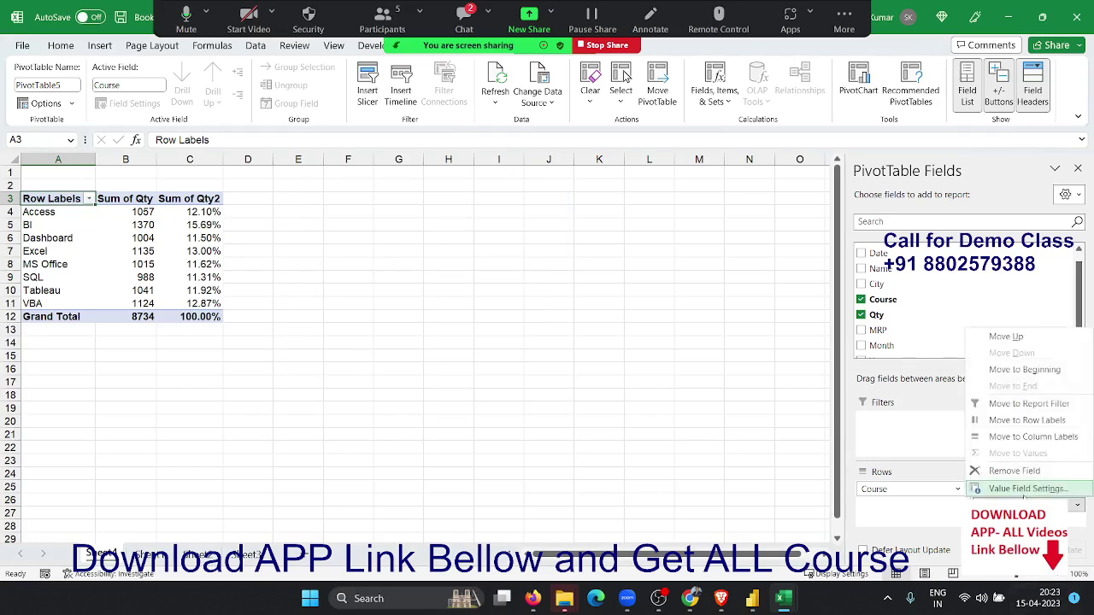
click(1017, 488)
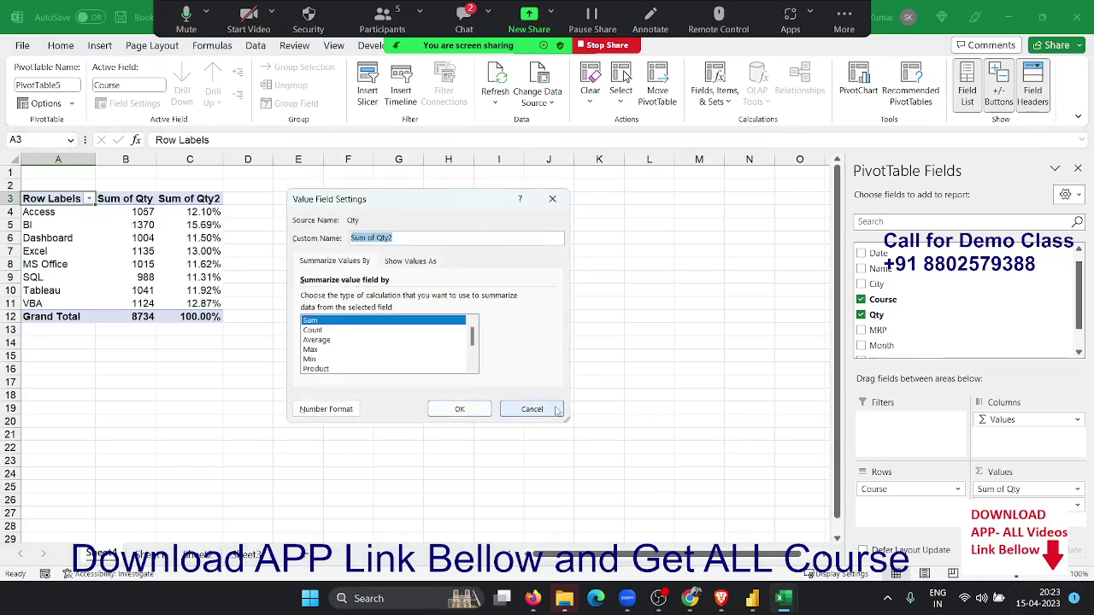
click(530, 409)
drag(1004, 420, 1008, 334)
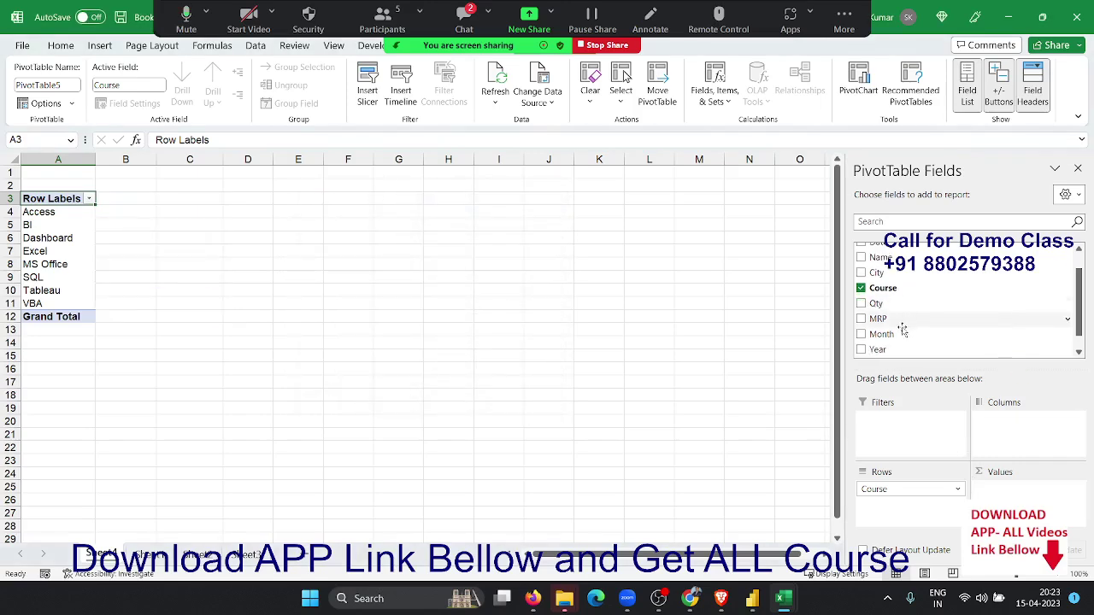
drag(904, 335, 1016, 440)
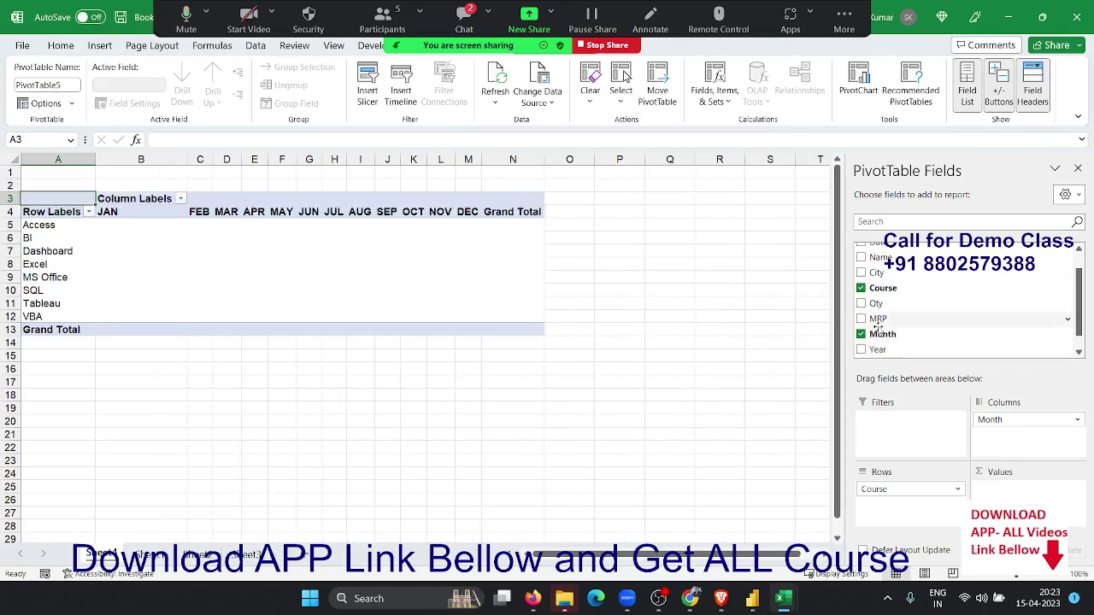
- Add Sum of Qty per course and month, checking JAN 662, BI 1370 and grand total 8734
drag(876, 304, 1000, 485)
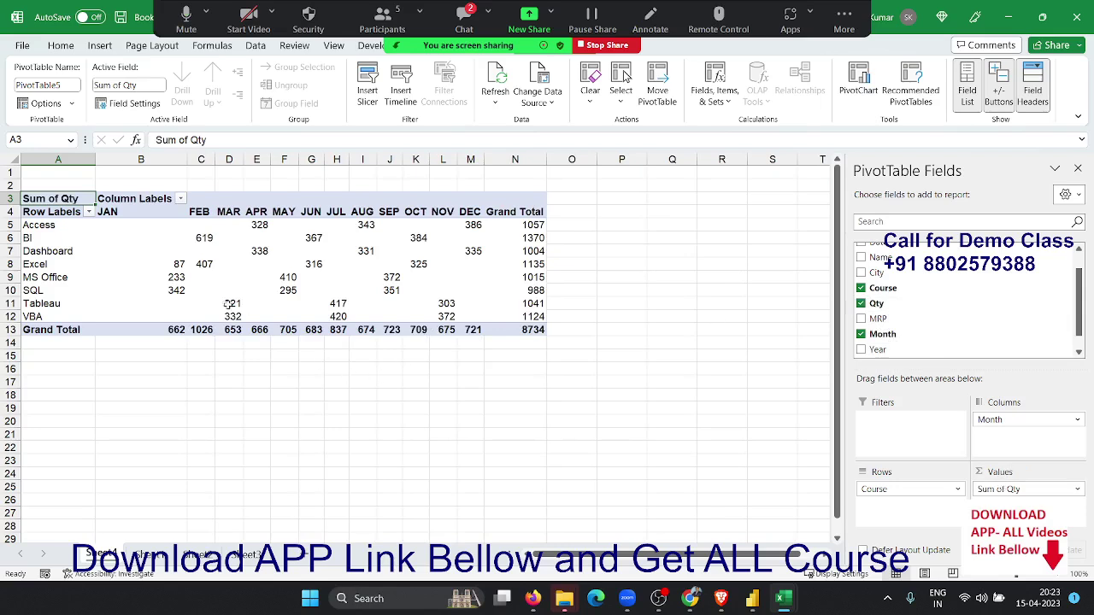
click(176, 328)
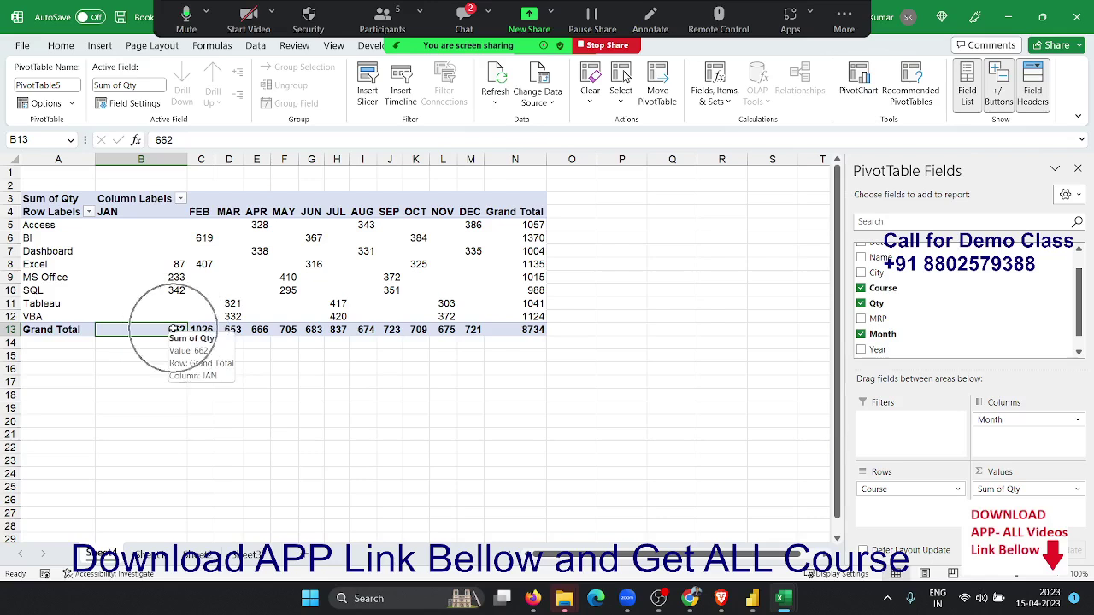
click(523, 242)
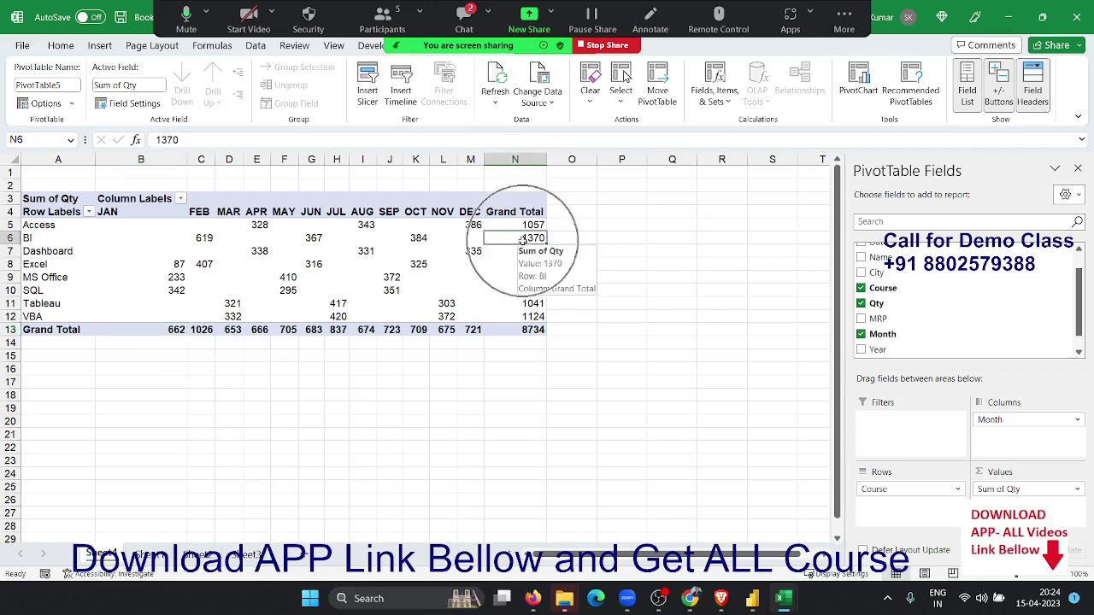
click(535, 329)
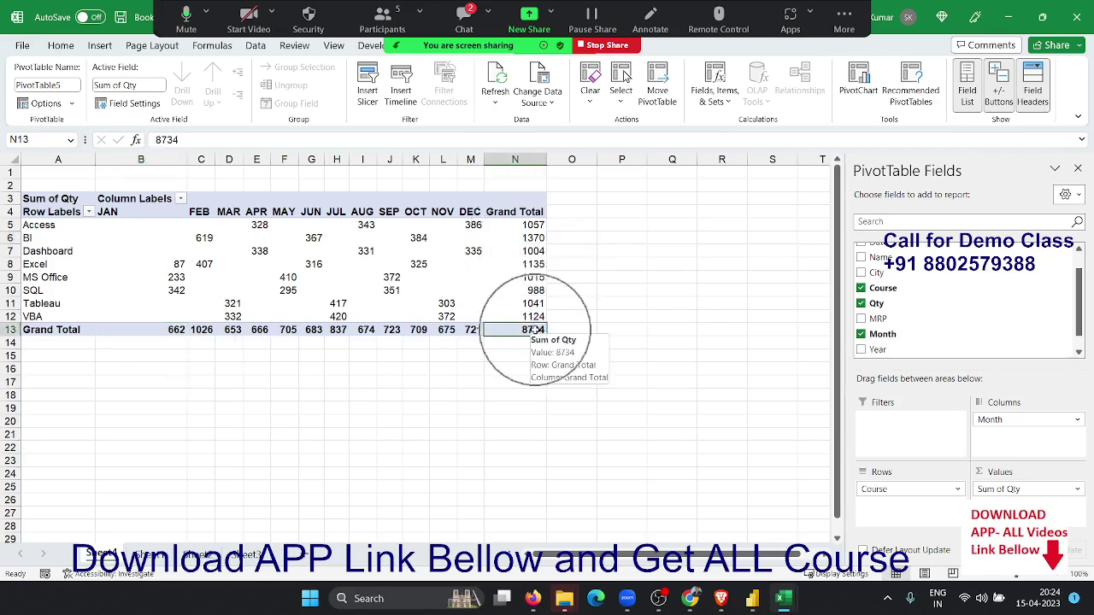
- Show the monthly Sum of Qty as % of Grand Total
click(1026, 488)
click(1000, 473)
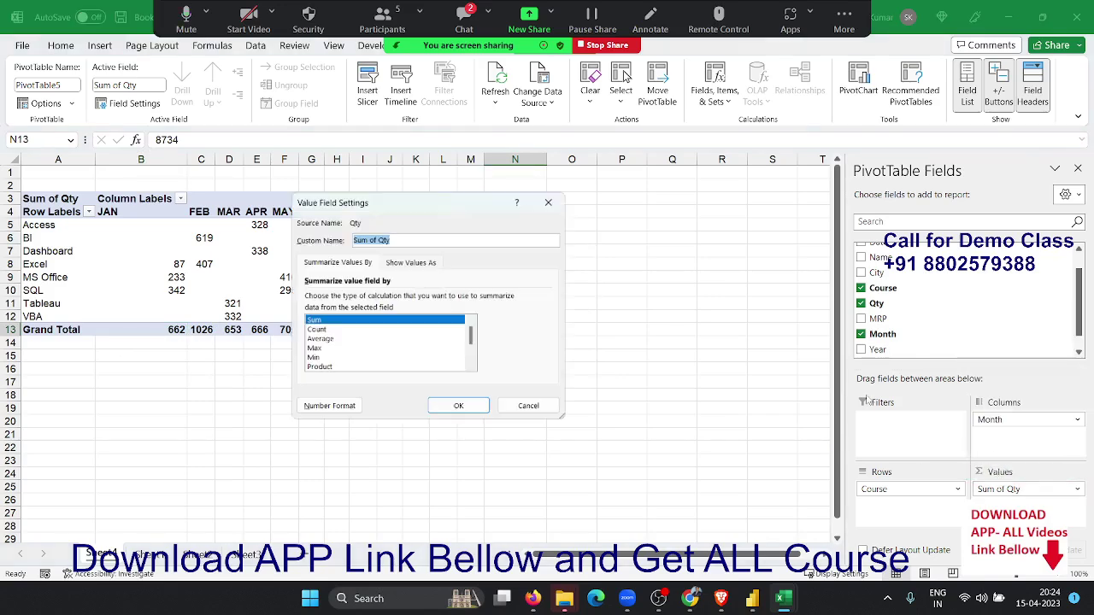
click(394, 261)
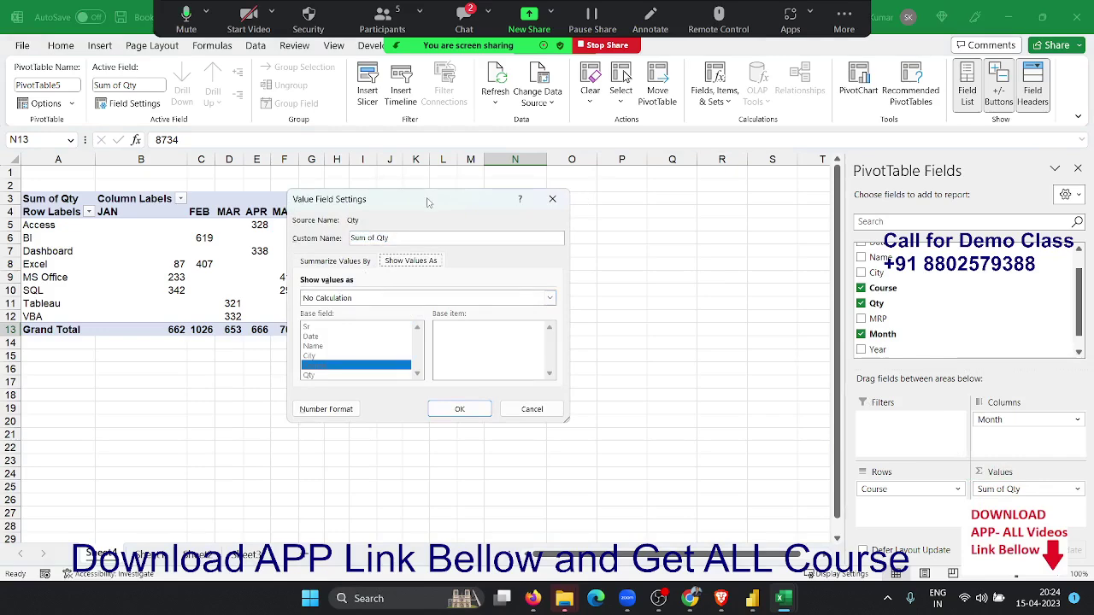
drag(427, 200, 720, 156)
click(671, 253)
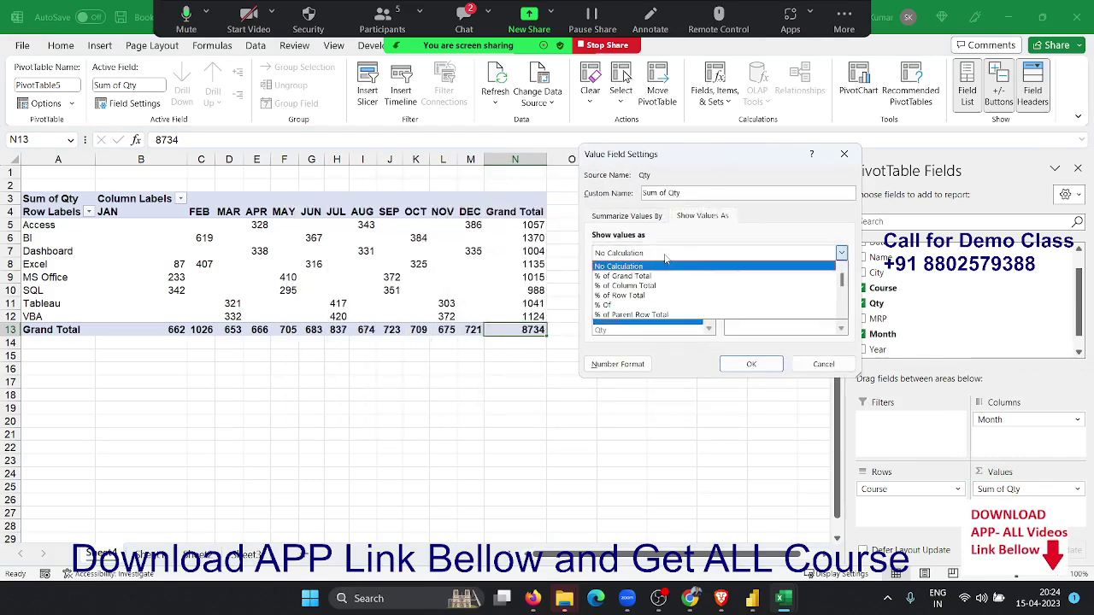
click(658, 276)
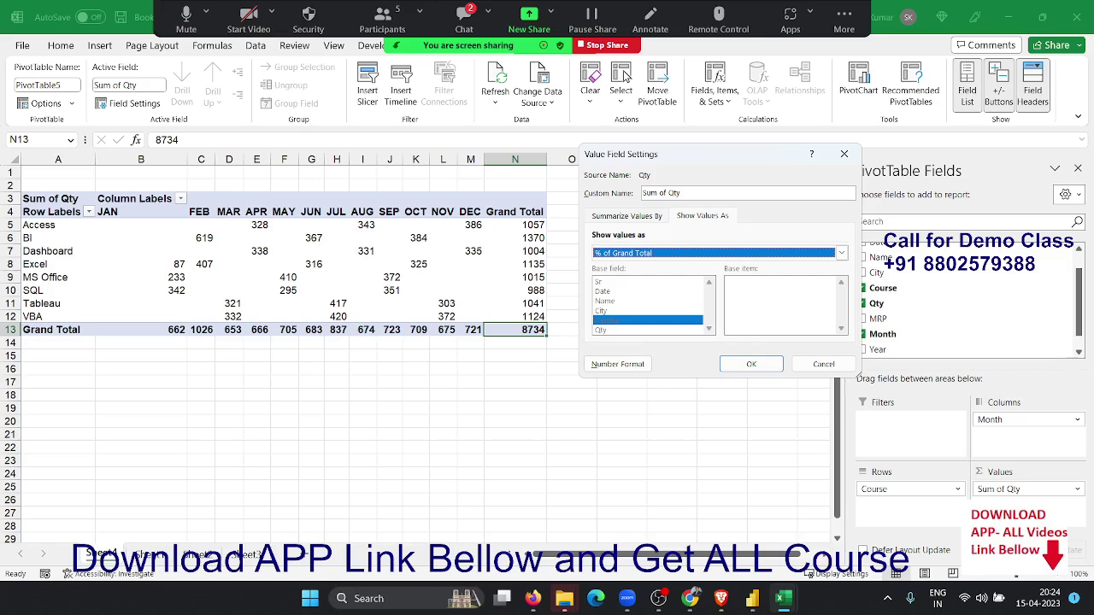
click(842, 253)
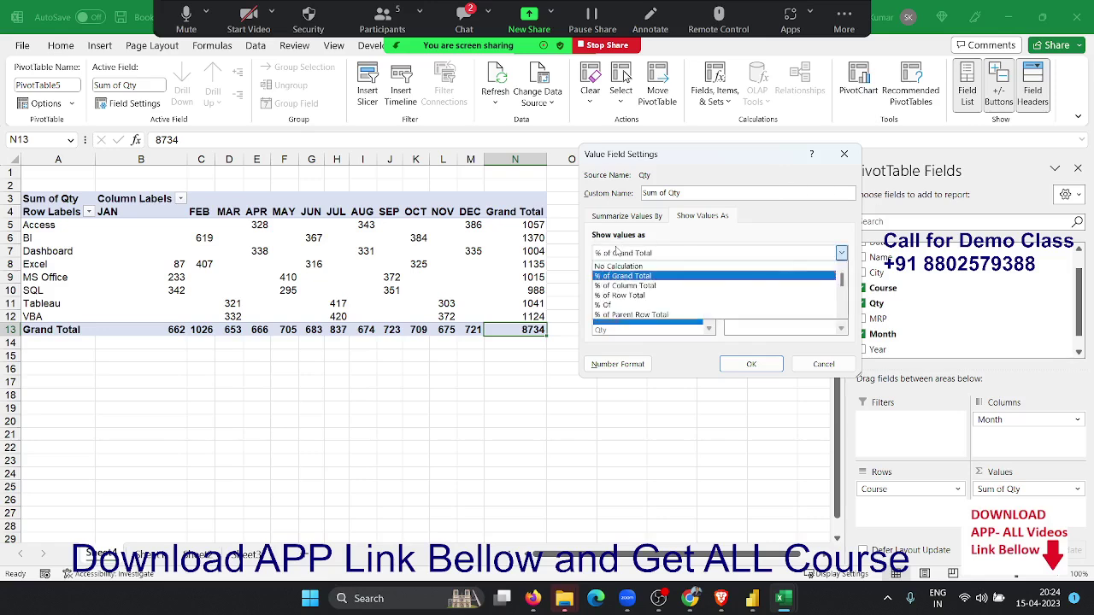
click(619, 249)
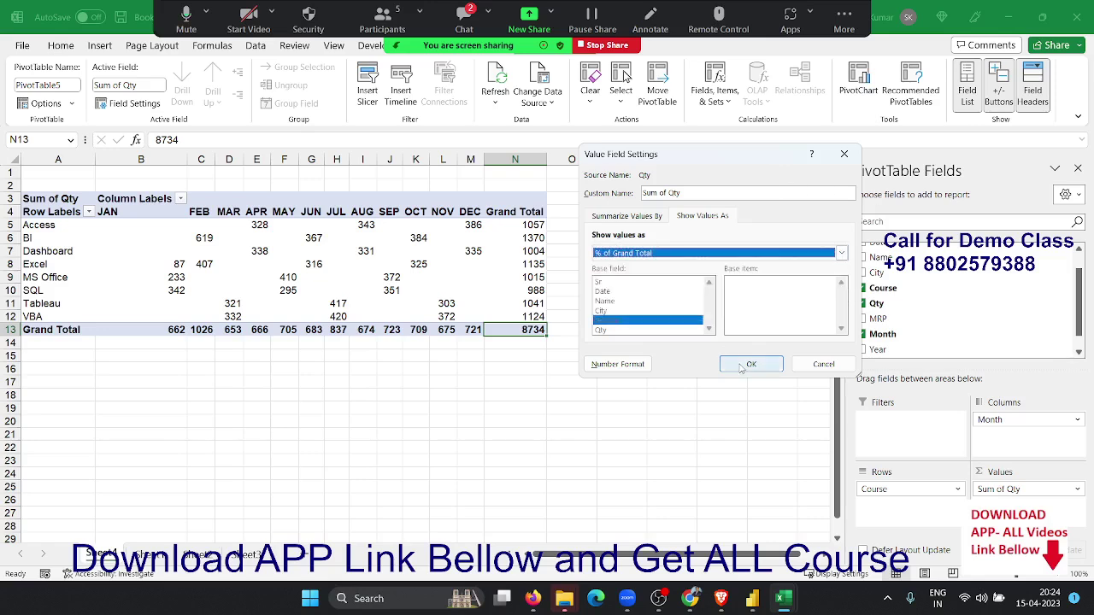
click(751, 364)
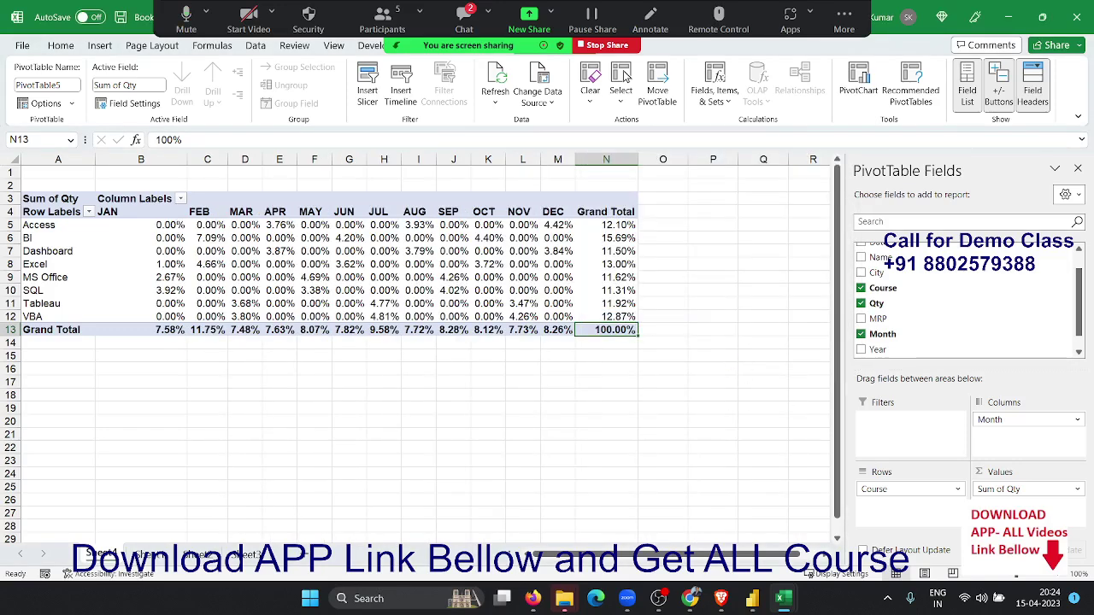
- Switch the Sum of Qty display to % of Row Total so each course row sums to 100%
click(1043, 489)
click(1008, 469)
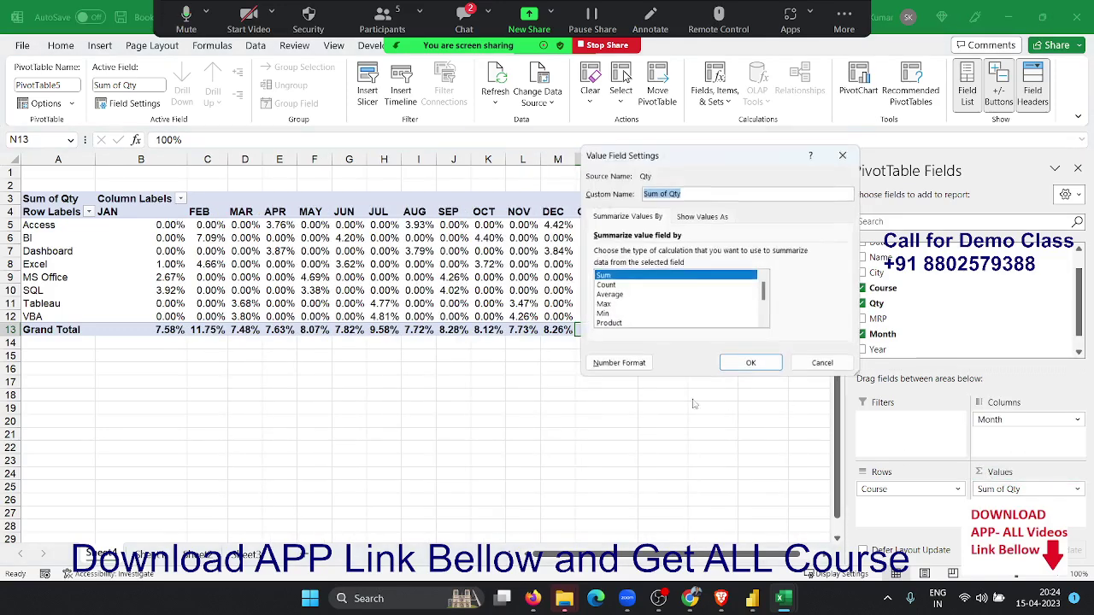
click(700, 216)
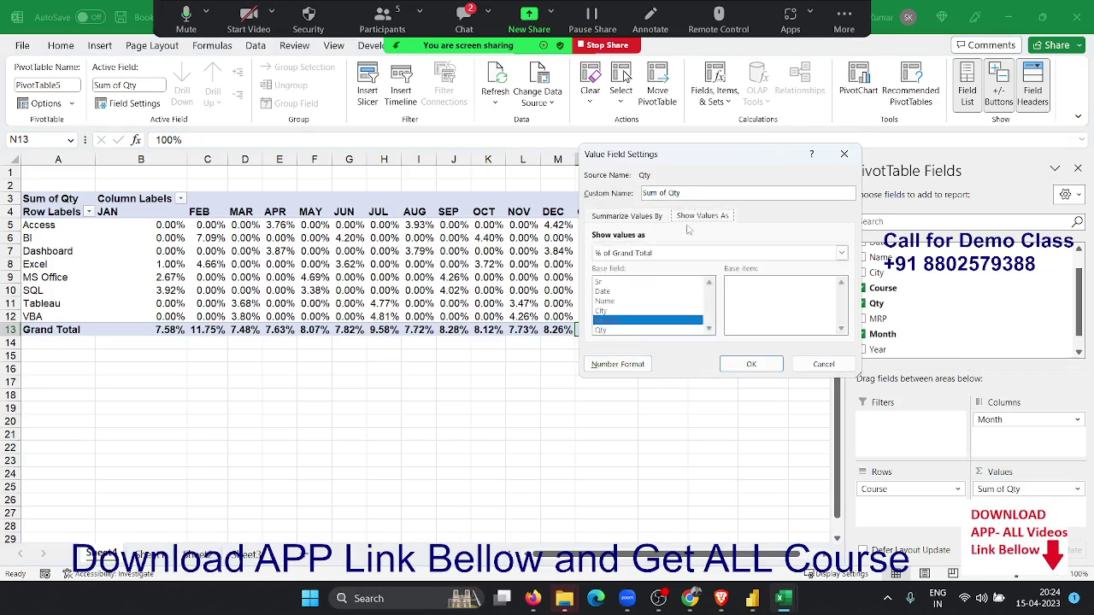
click(648, 257)
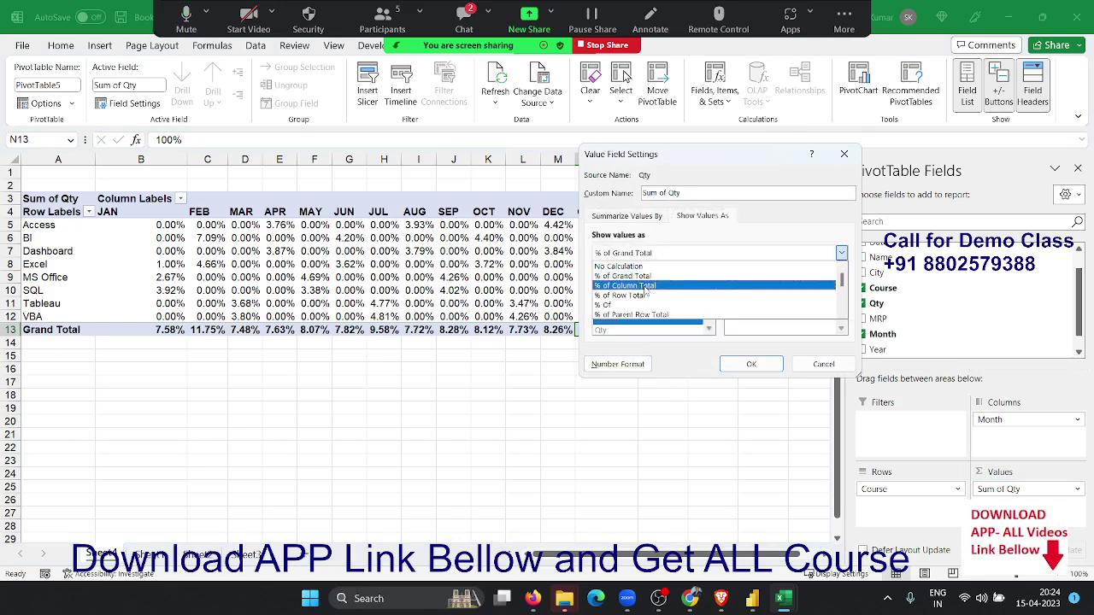
click(647, 295)
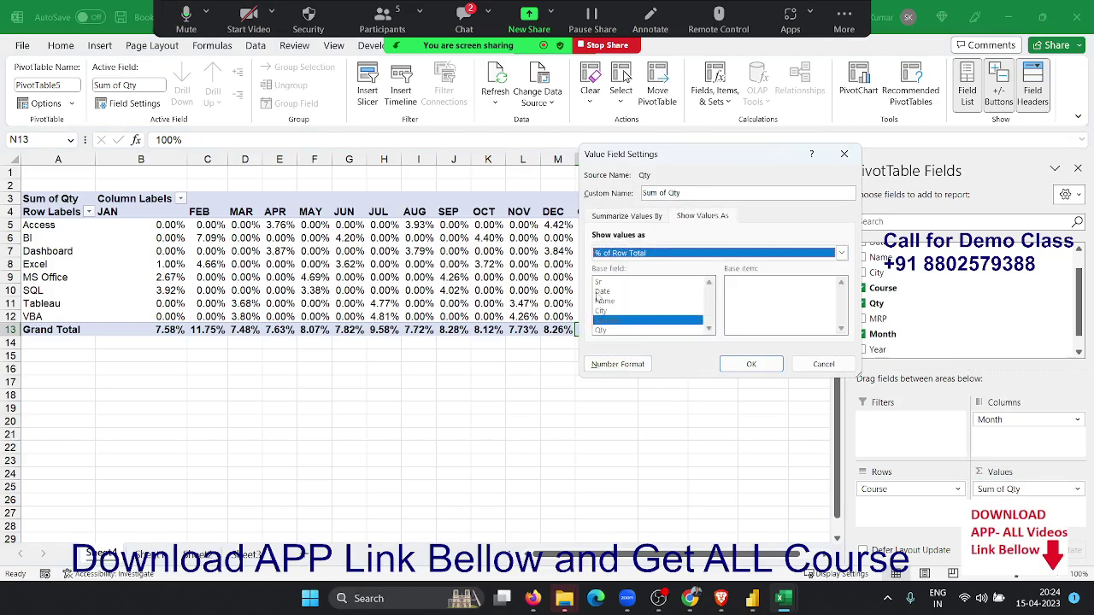
click(750, 364)
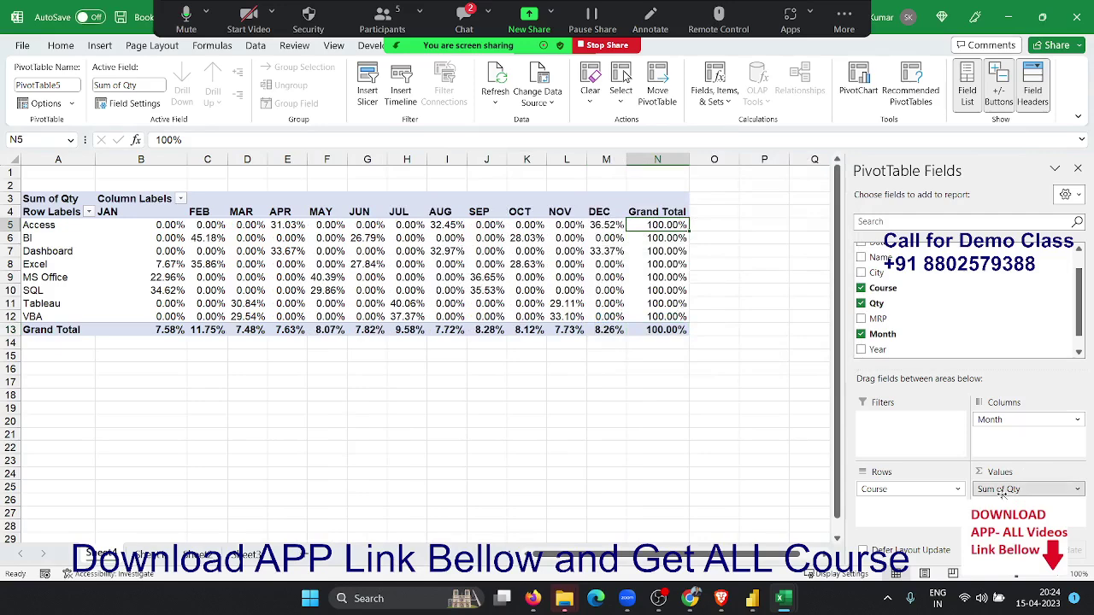
- Replace Month and Course with Name in the rows and plain Sum of Qty, totalling 8734
drag(1016, 420, 1015, 323)
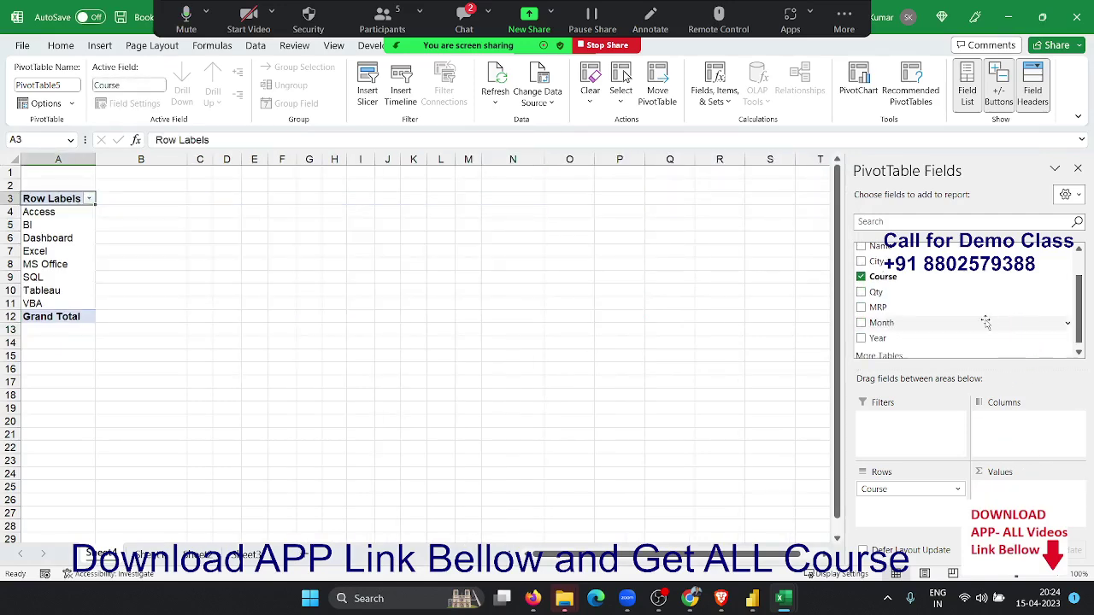
drag(923, 488, 1017, 308)
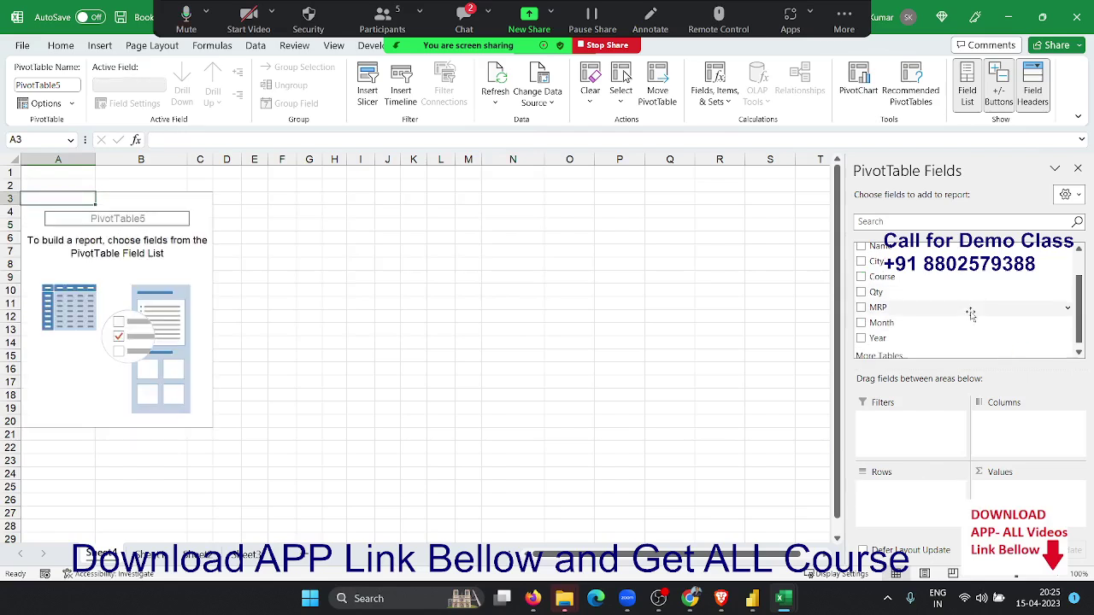
scroll(906, 290, up, 2)
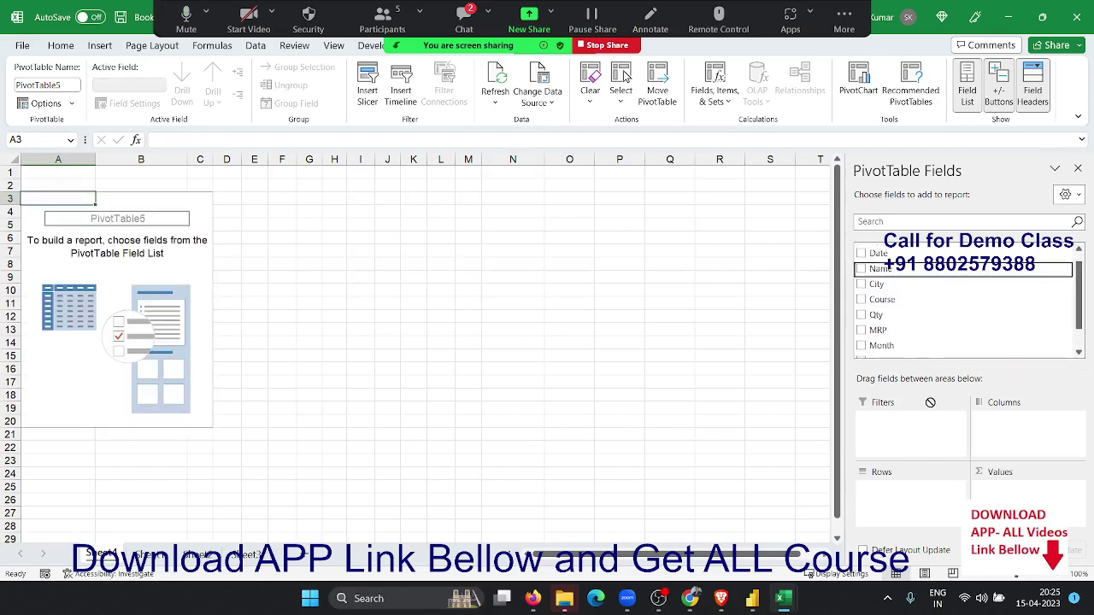
drag(902, 279, 930, 494)
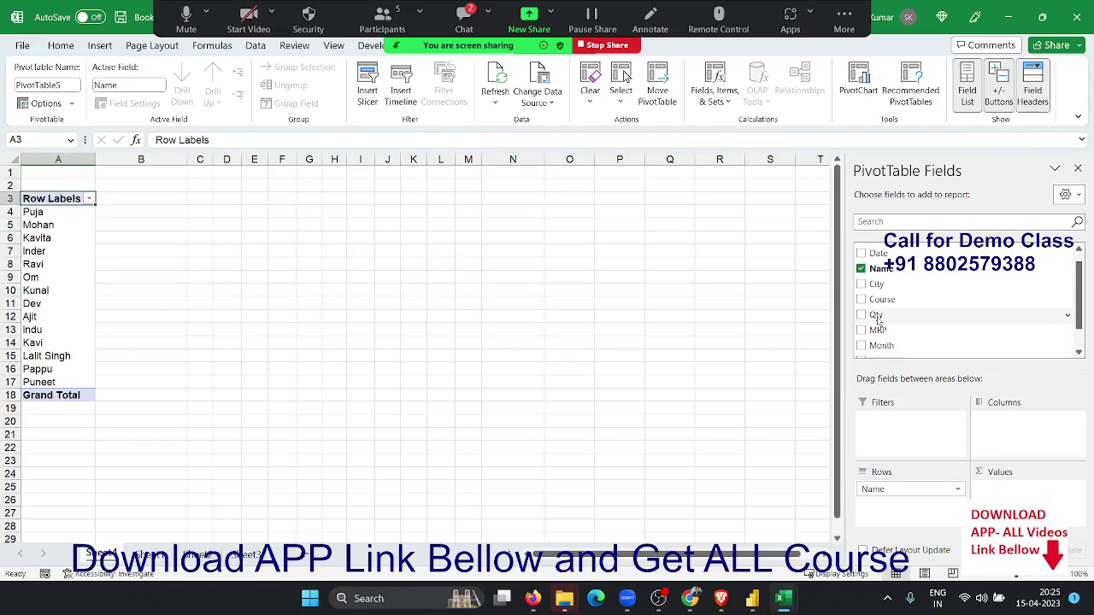
drag(876, 315, 1029, 483)
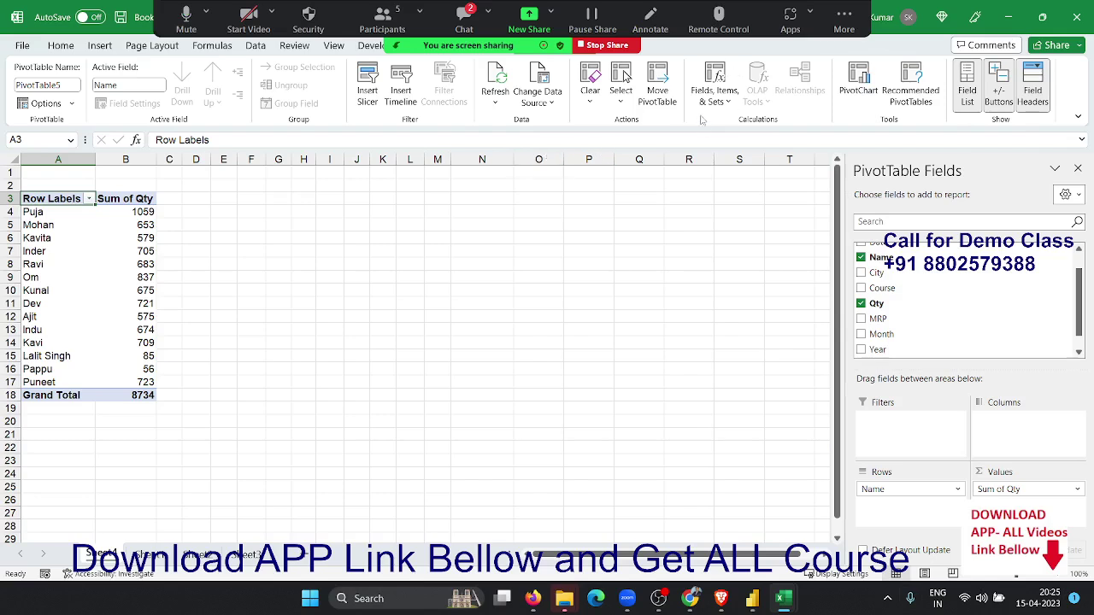
- Add a calculated field Target_Achi% with formula =Qty/1000, showing Puja 1.059 and total 8.734
click(714, 94)
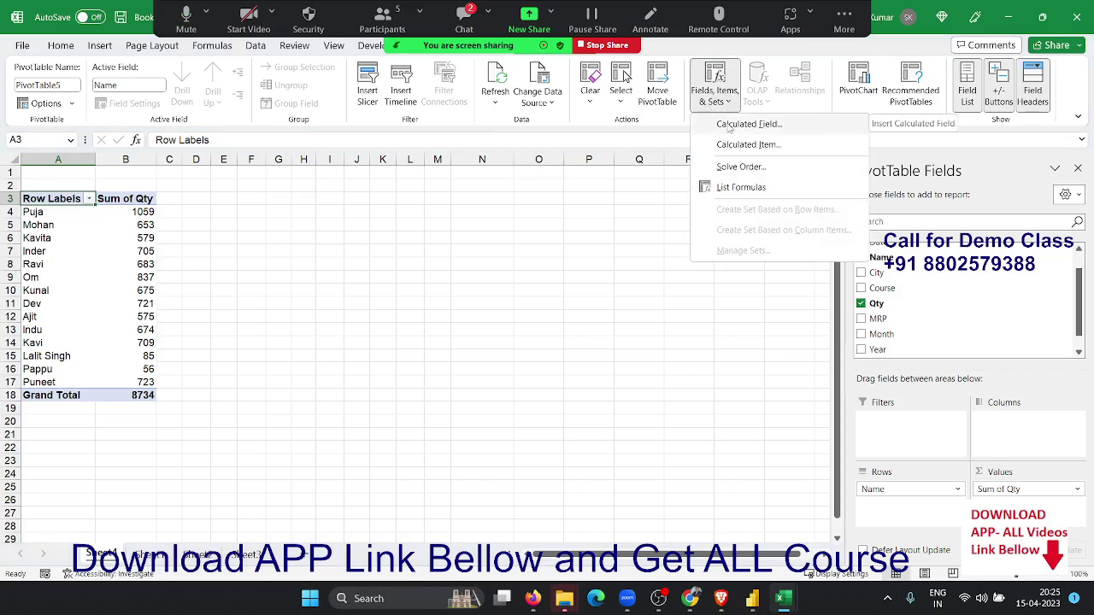
click(737, 124)
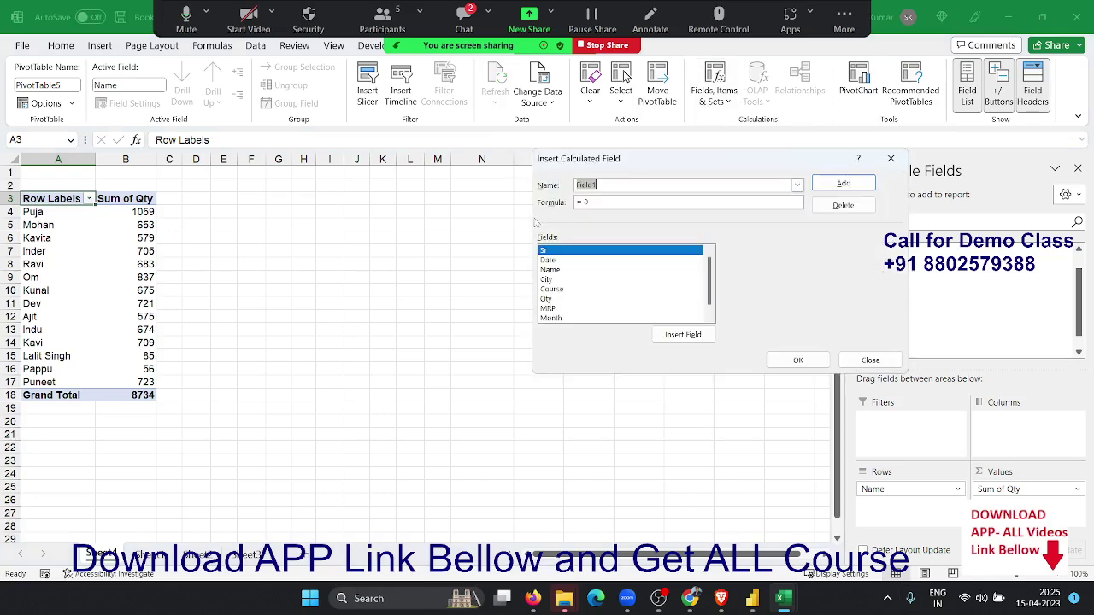
click(464, 17)
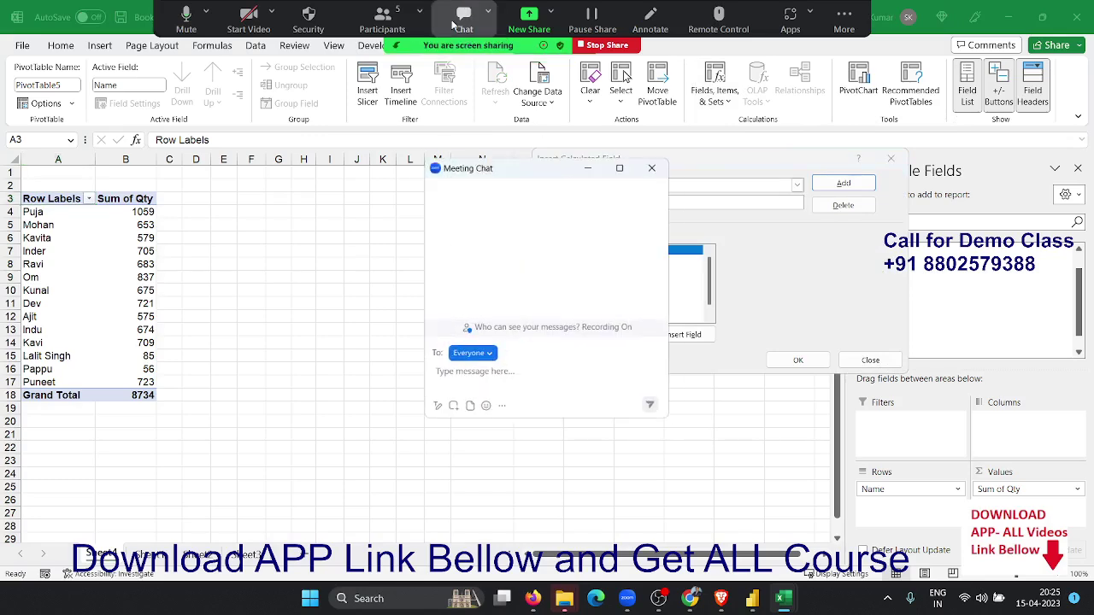
click(655, 163)
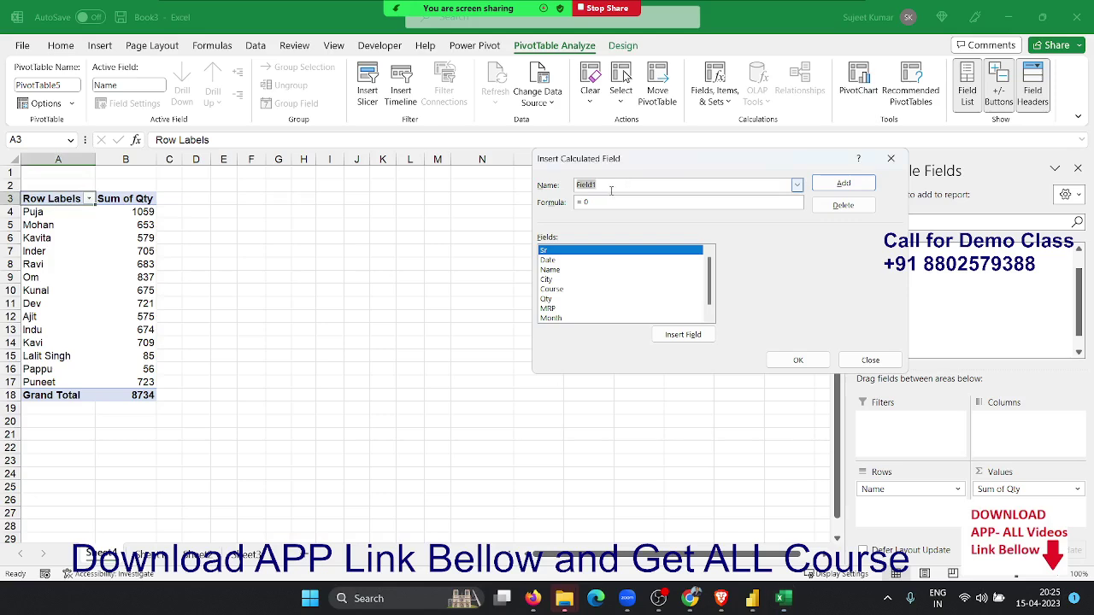
text(Target_Ach)
text(i)
text(%)
double_click(545, 298)
text(/1)
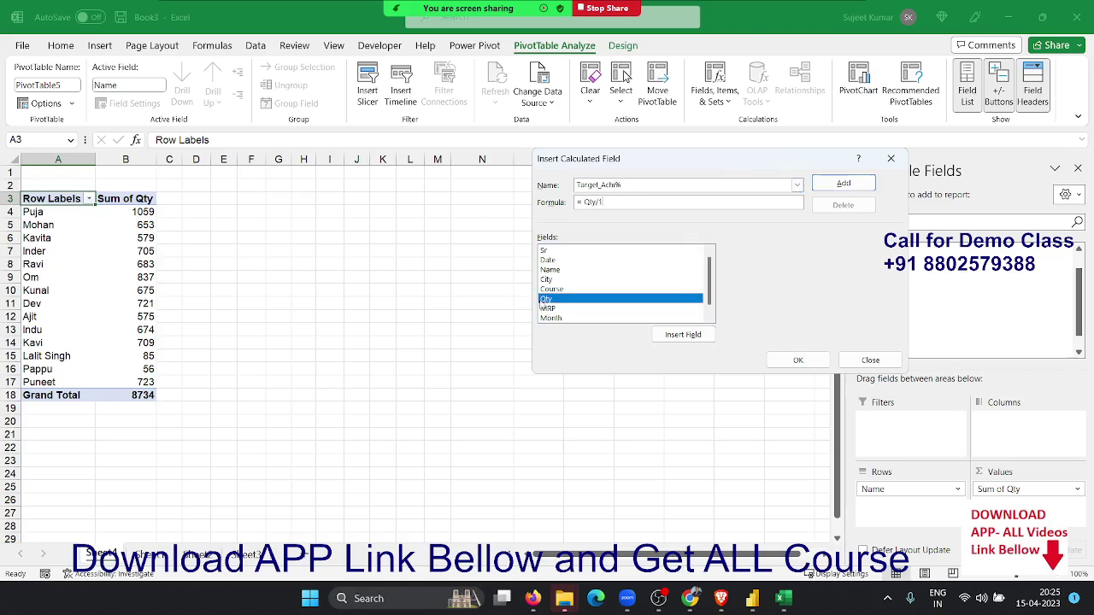
text(000)
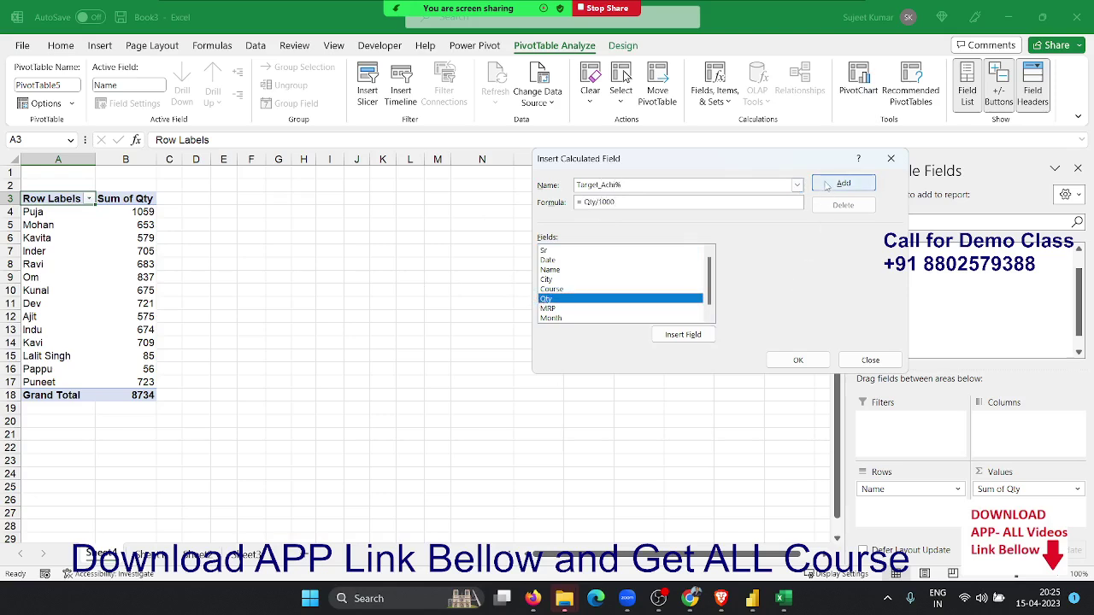
click(827, 185)
click(803, 359)
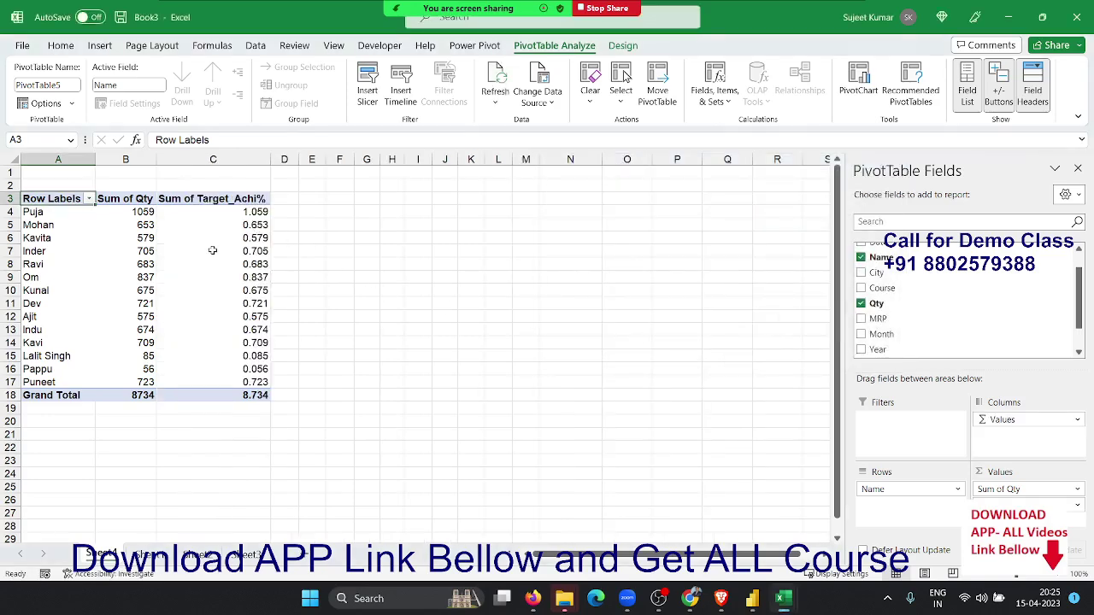
- Apply Percent Style to the Target_Achi% values in C4:C17, e.g. Puja 106%
click(245, 220)
click(246, 214)
key(ctrl+shift+Down)
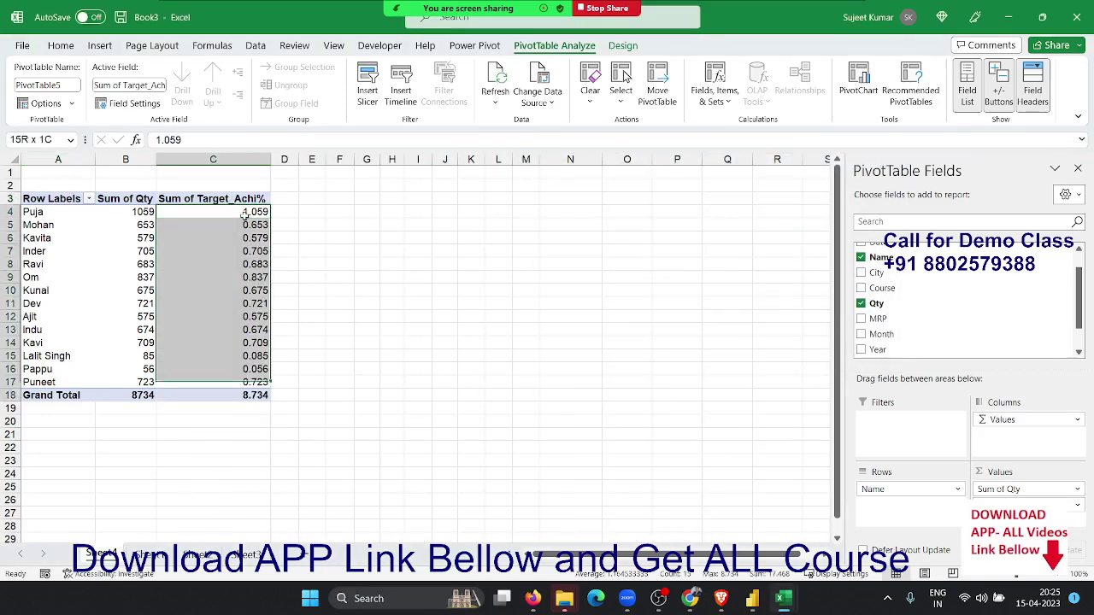
key(shift+Up)
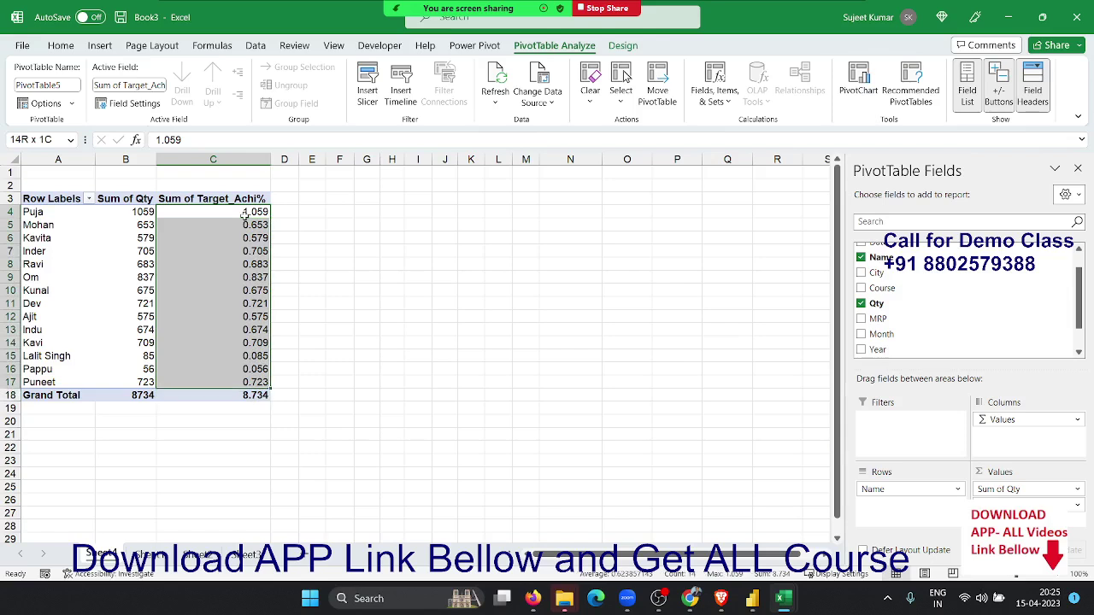
key(ctrl+shift+5)
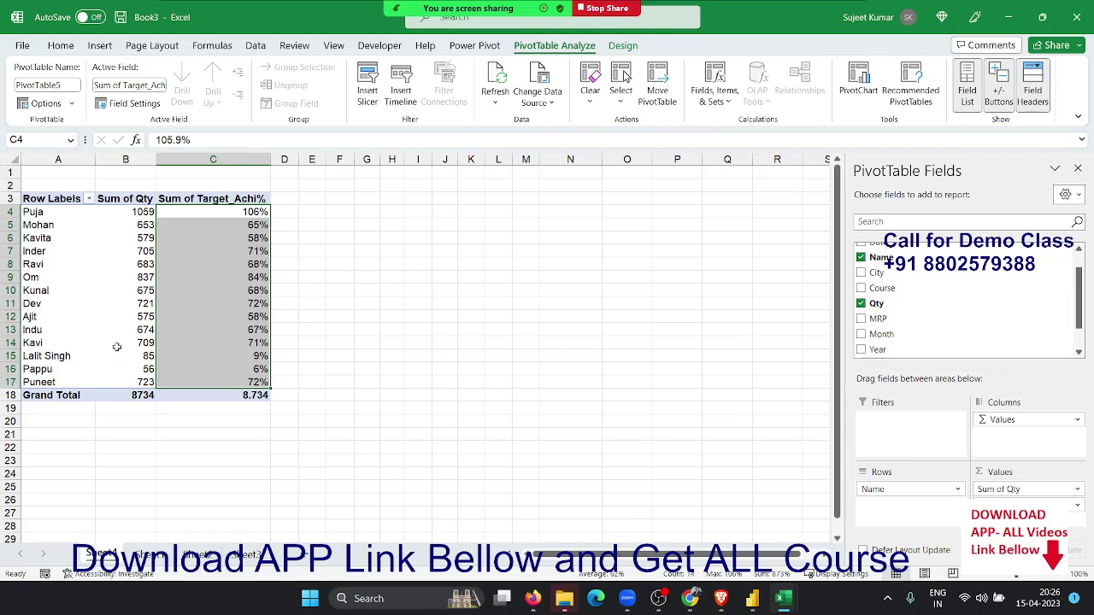
- Insert a PivotTable from Sheet1's sales data on a new worksheet
click(191, 238)
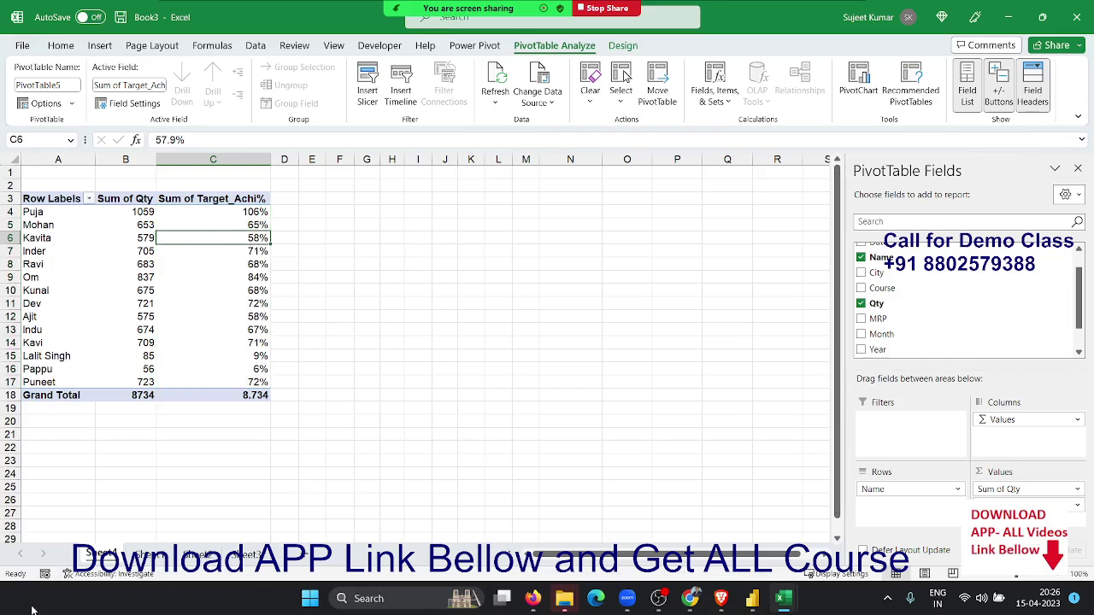
click(154, 554)
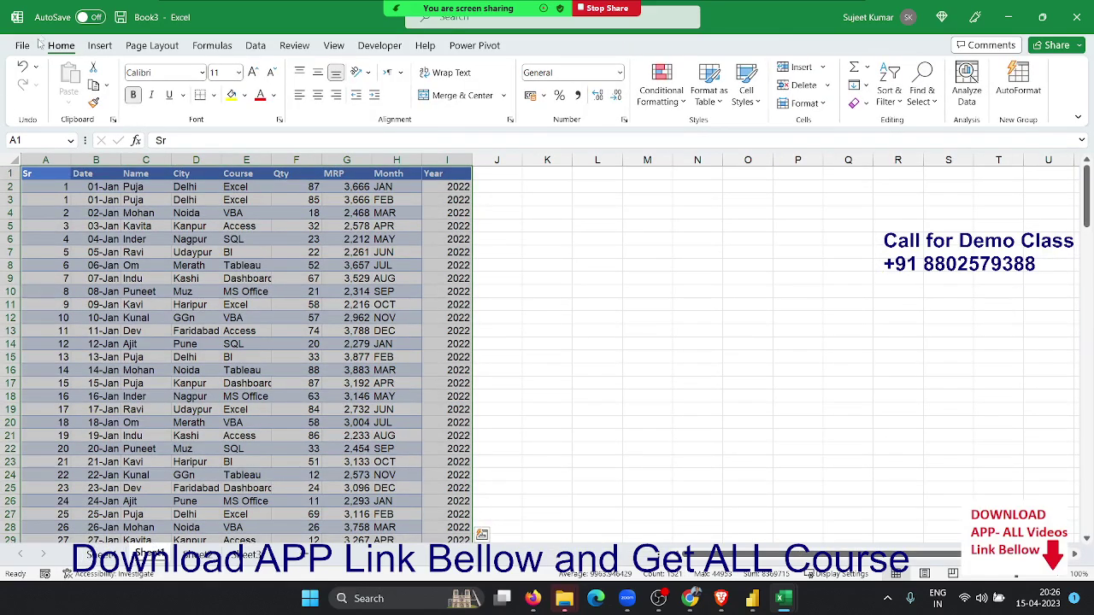
click(106, 45)
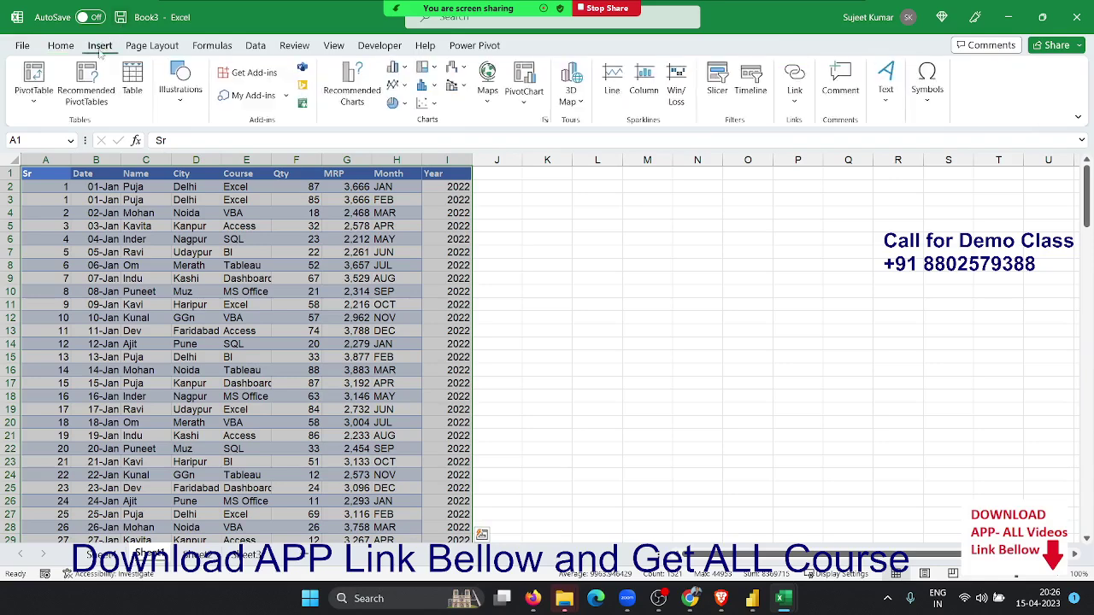
click(34, 77)
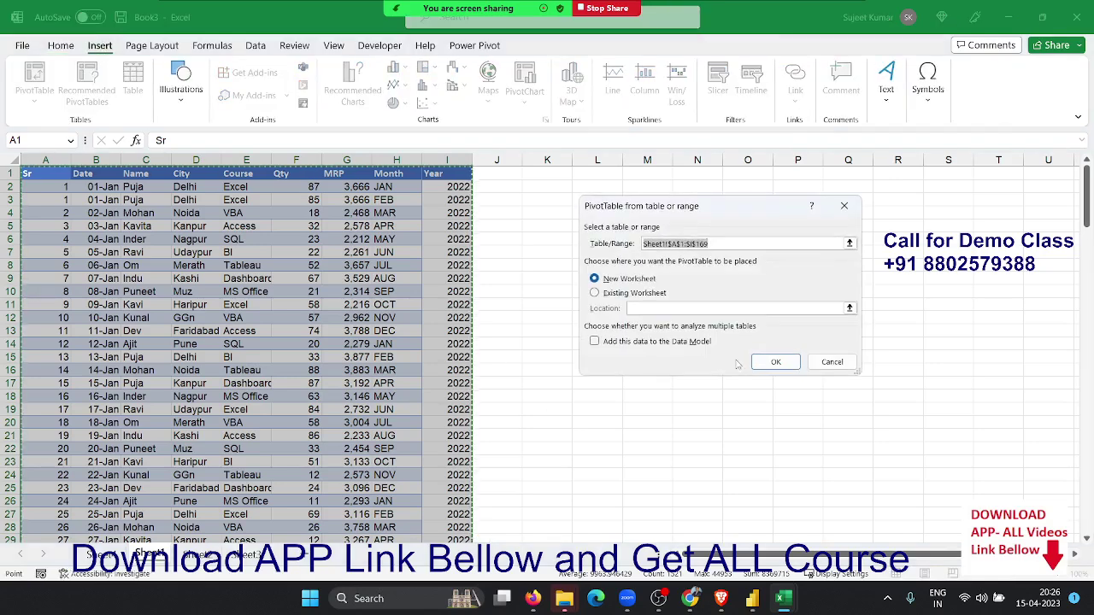
click(774, 360)
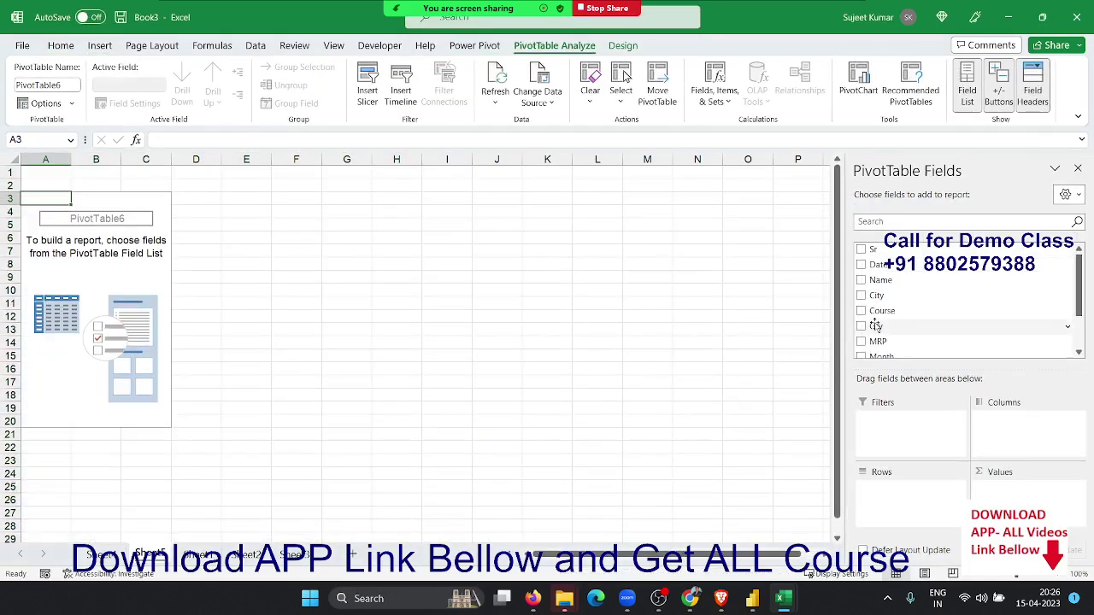
- Put Month in Rows and Qty in Values to sum Qty for JAN through DEC
scroll(876, 323, down, 2)
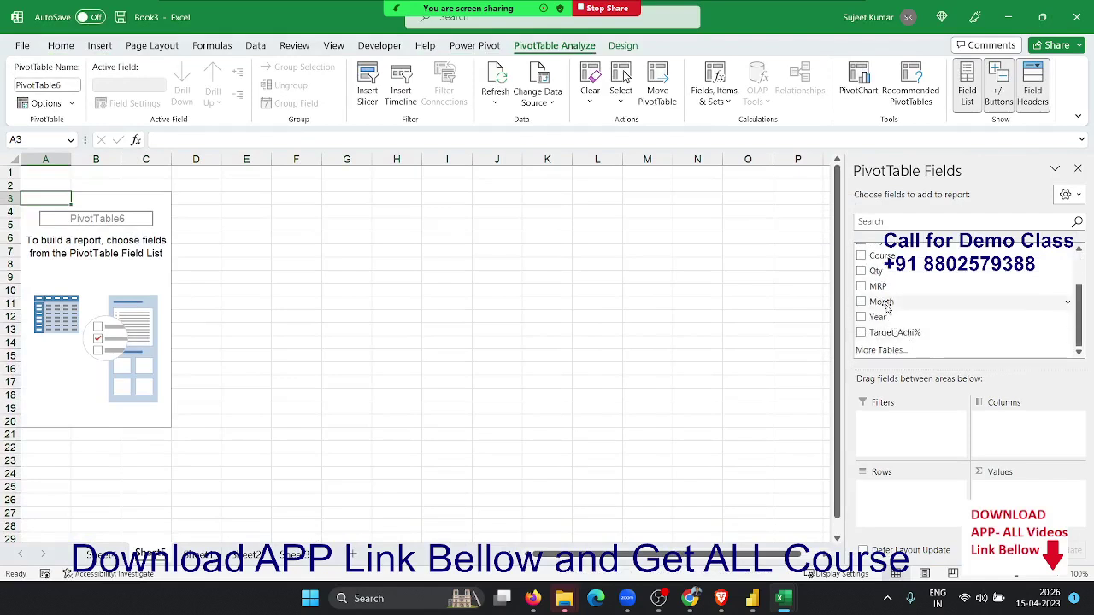
drag(887, 310, 897, 513)
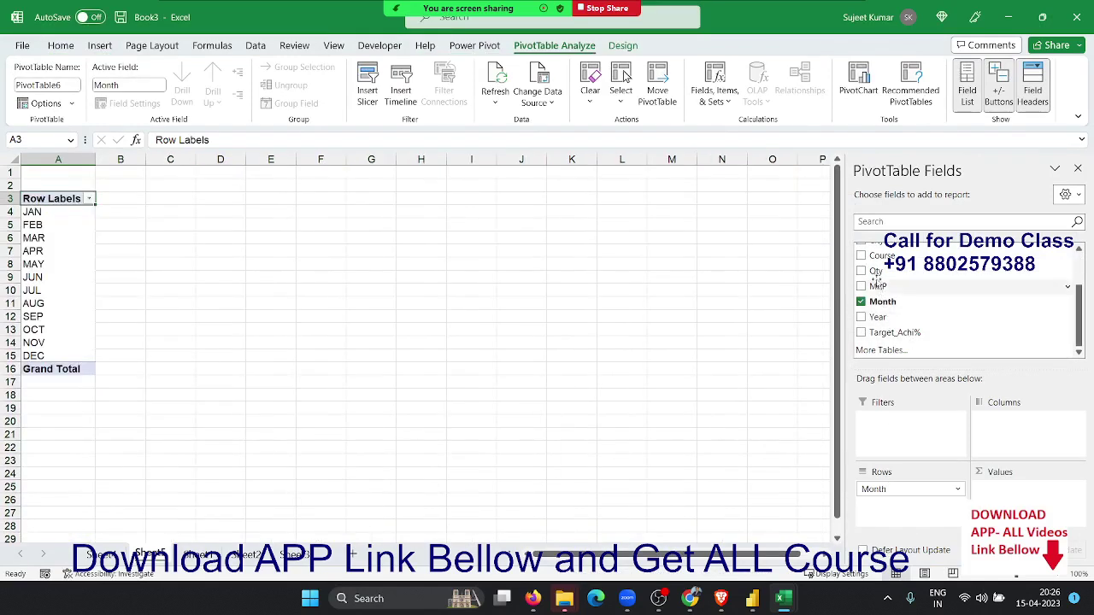
drag(876, 272, 991, 499)
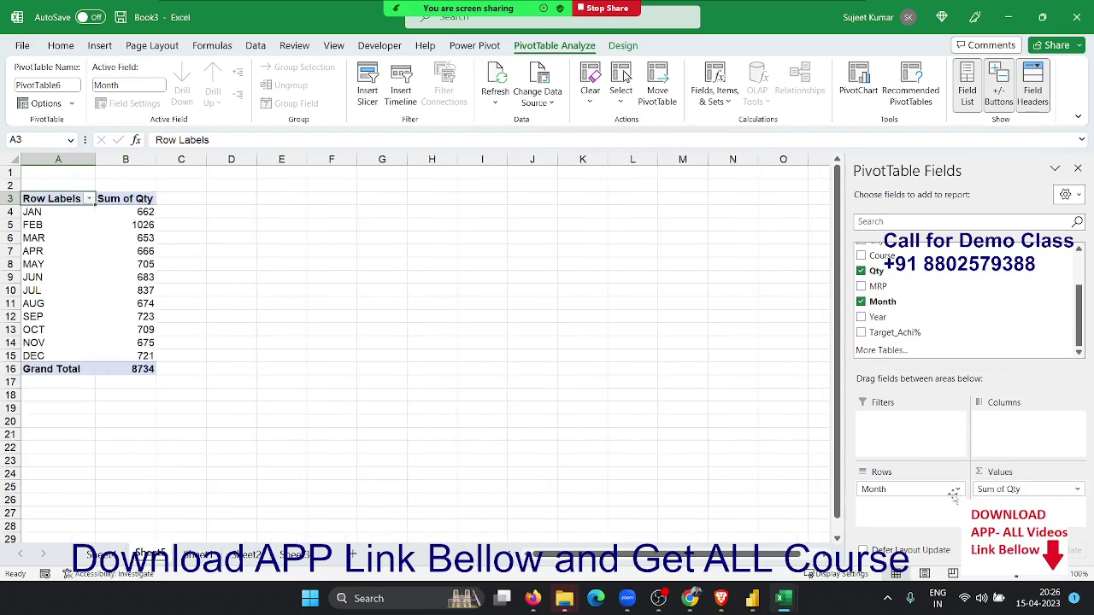
click(118, 213)
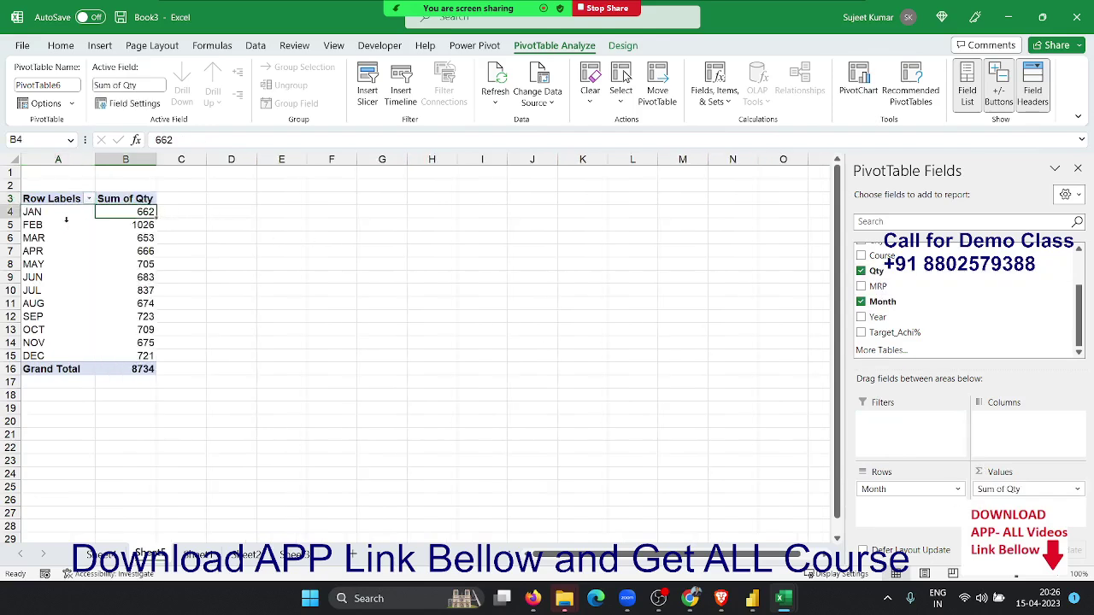
click(172, 227)
click(159, 251)
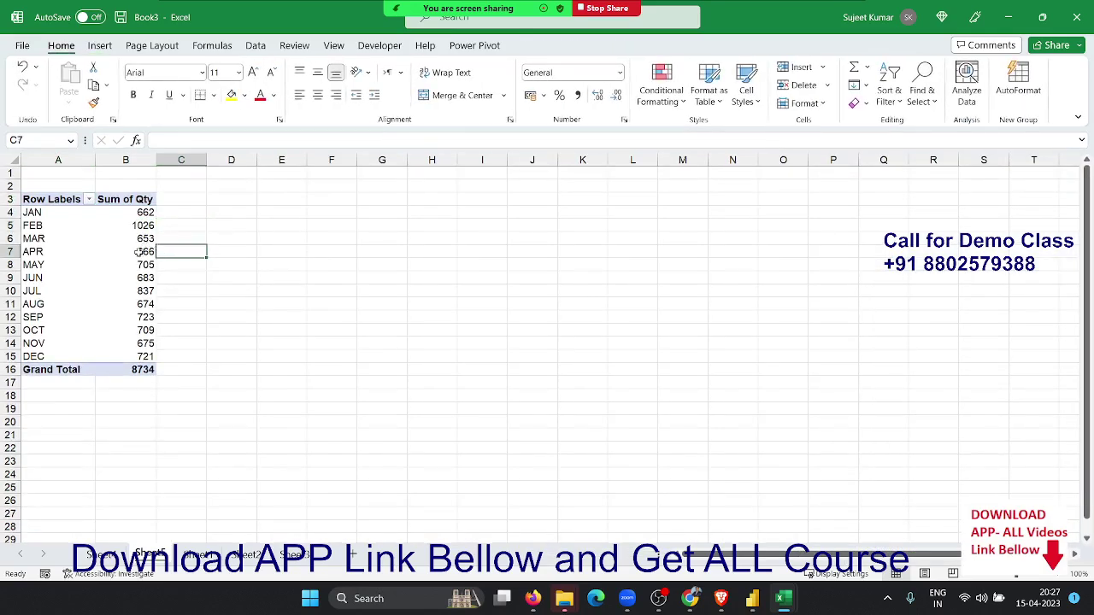
- Add Qty to Values a second time to create a Sum of Qty2 column
click(138, 252)
click(1008, 490)
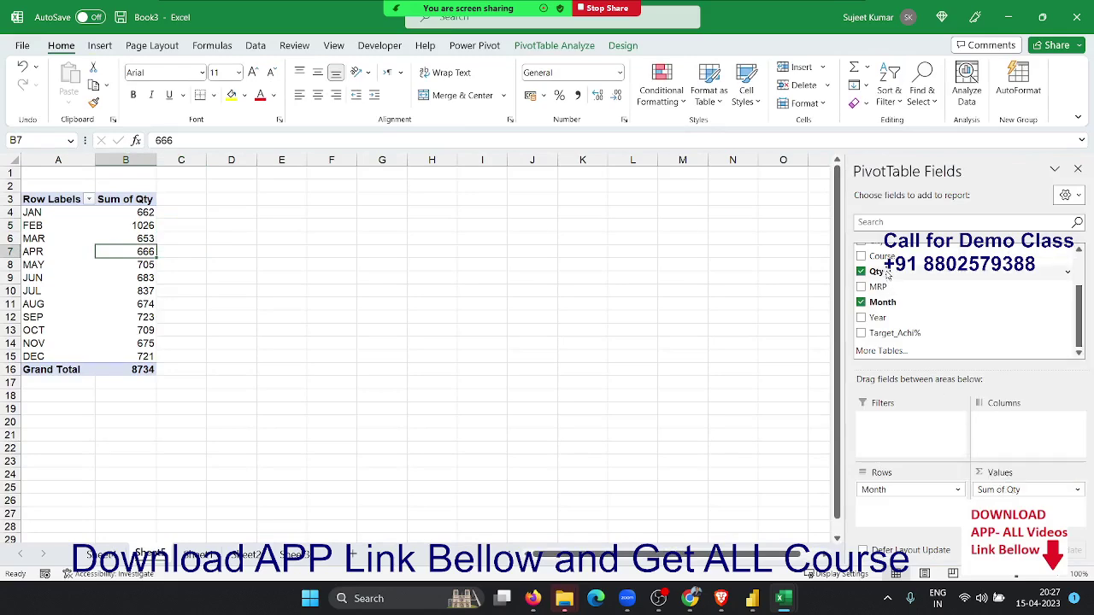
drag(889, 272, 1002, 491)
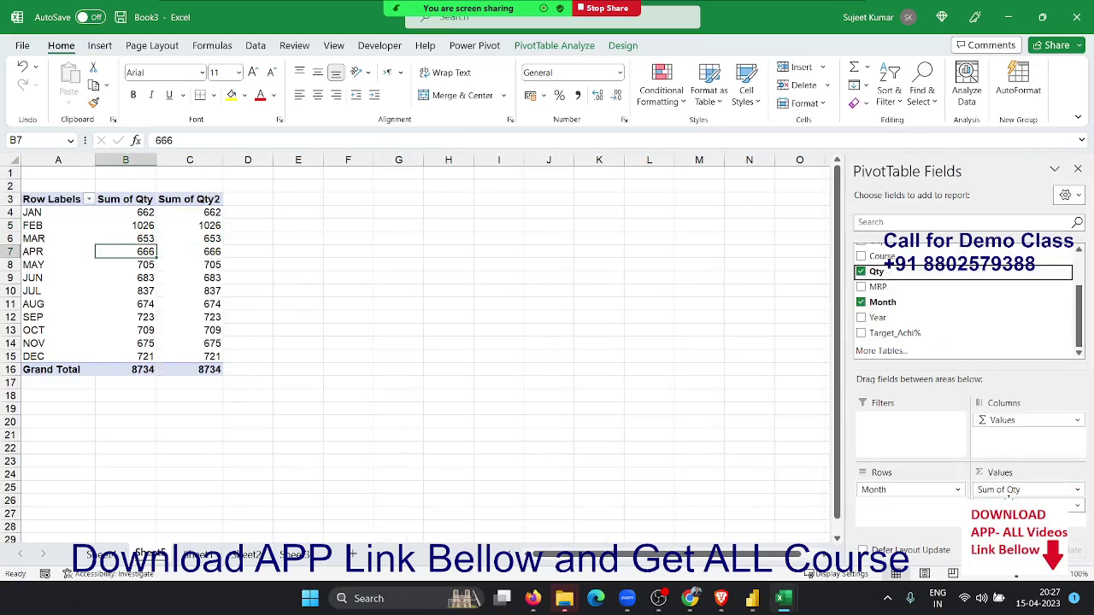
click(1026, 505)
- Show Sum of Qty2 as Running Total In Month, reaching 8734 in DEC
click(959, 481)
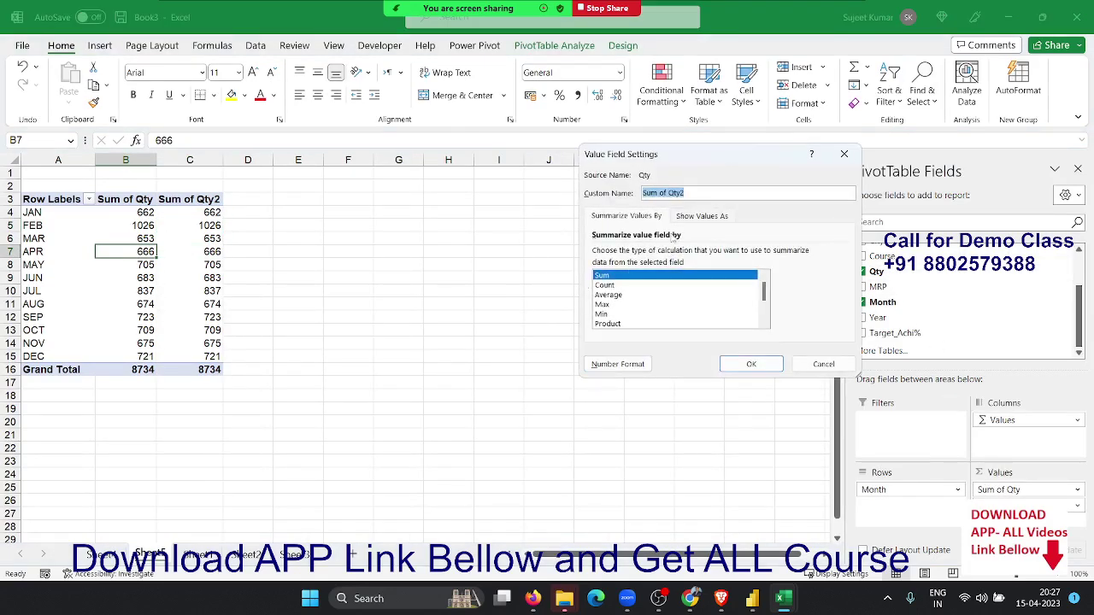
click(699, 217)
click(670, 254)
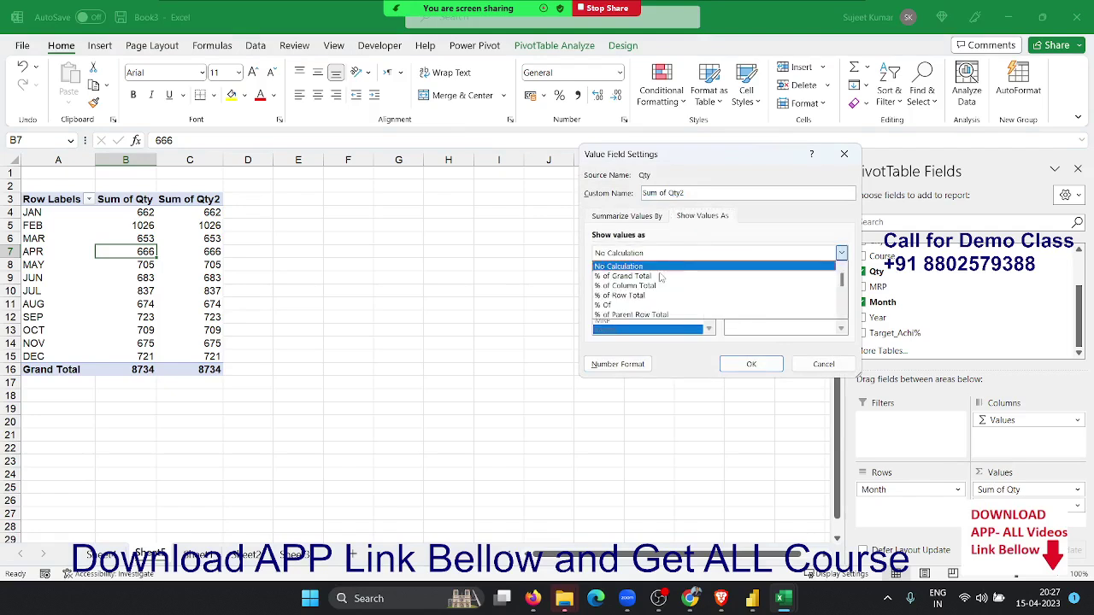
scroll(655, 296, down, 1)
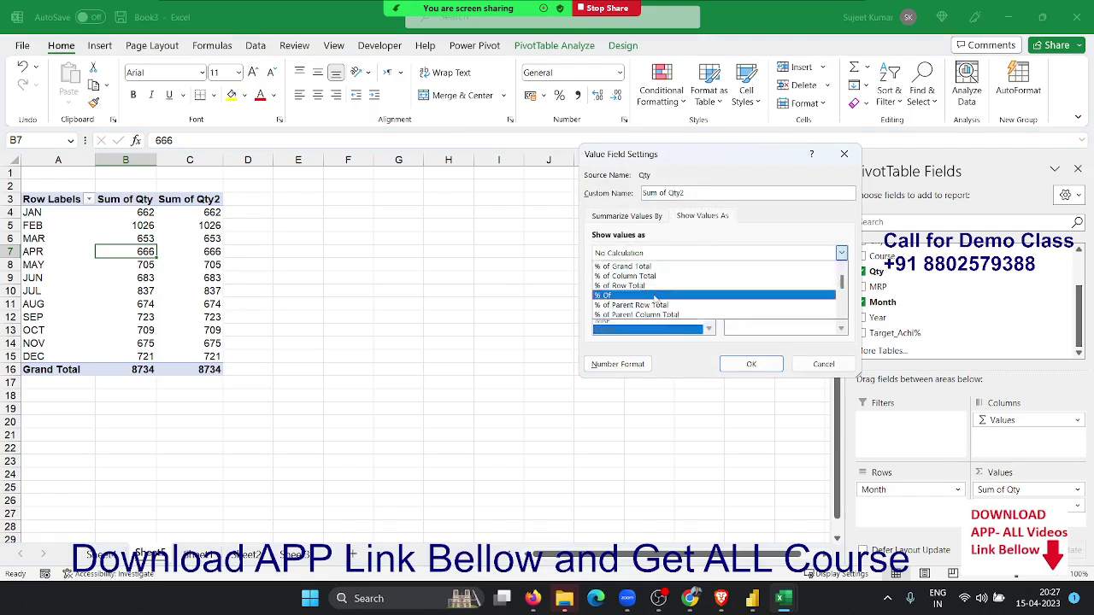
scroll(653, 307, down, 1)
scroll(652, 314, down, 1)
scroll(650, 314, down, 1)
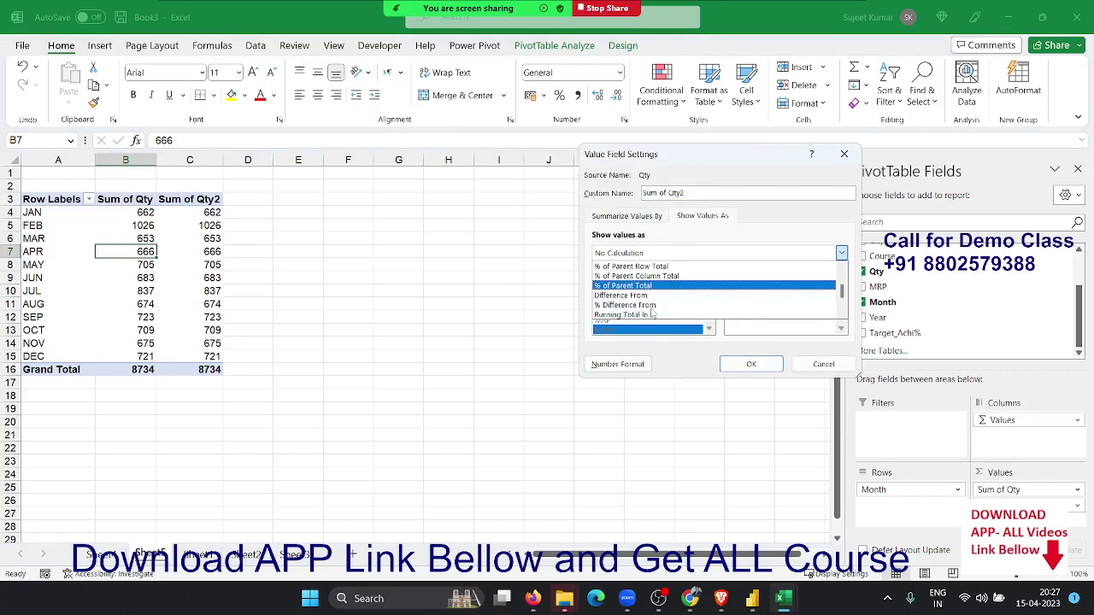
click(649, 315)
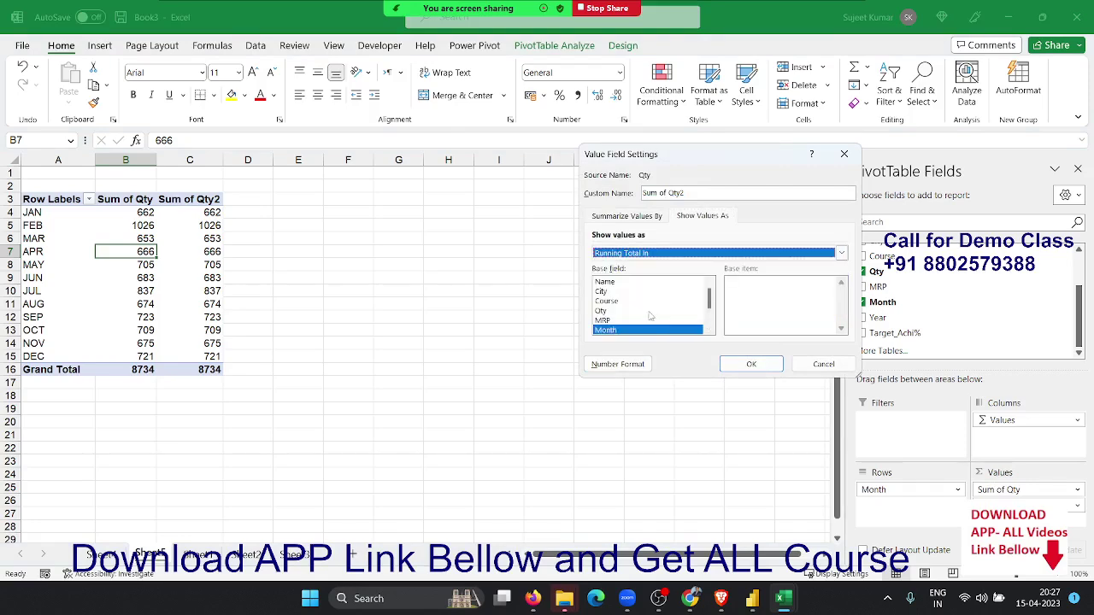
click(742, 365)
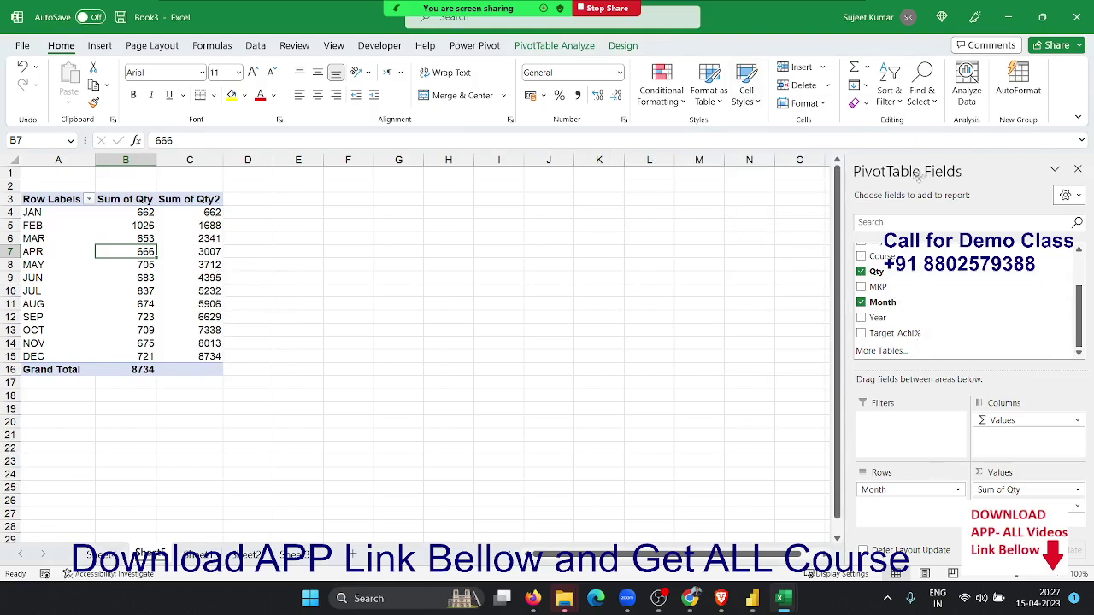
- Add Qty to Values a third time as Sum of Qty3
drag(886, 276, 1025, 496)
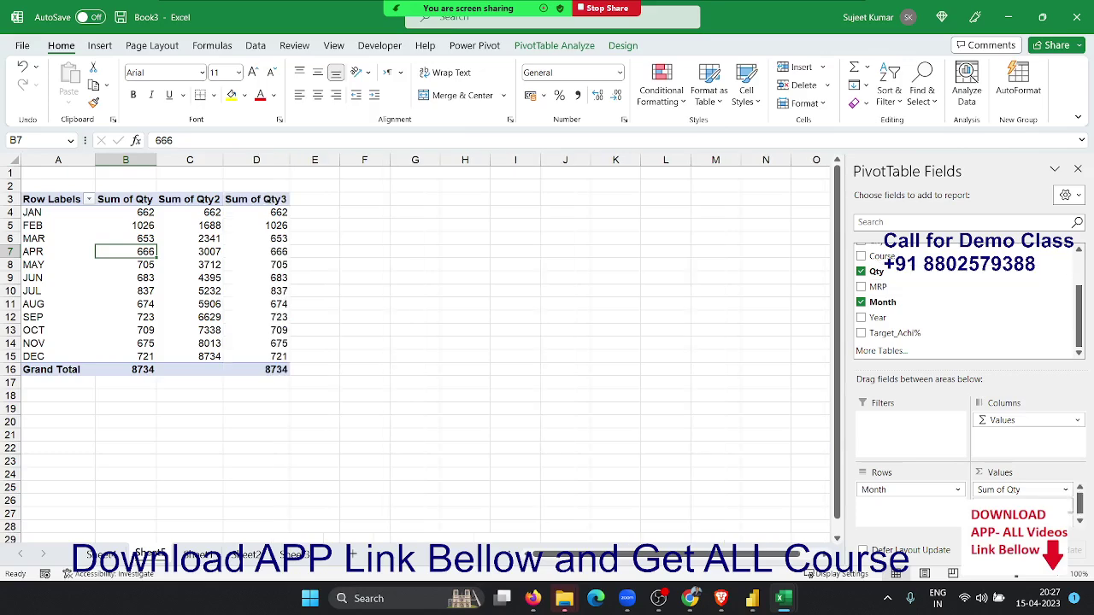
click(1021, 505)
click(1021, 504)
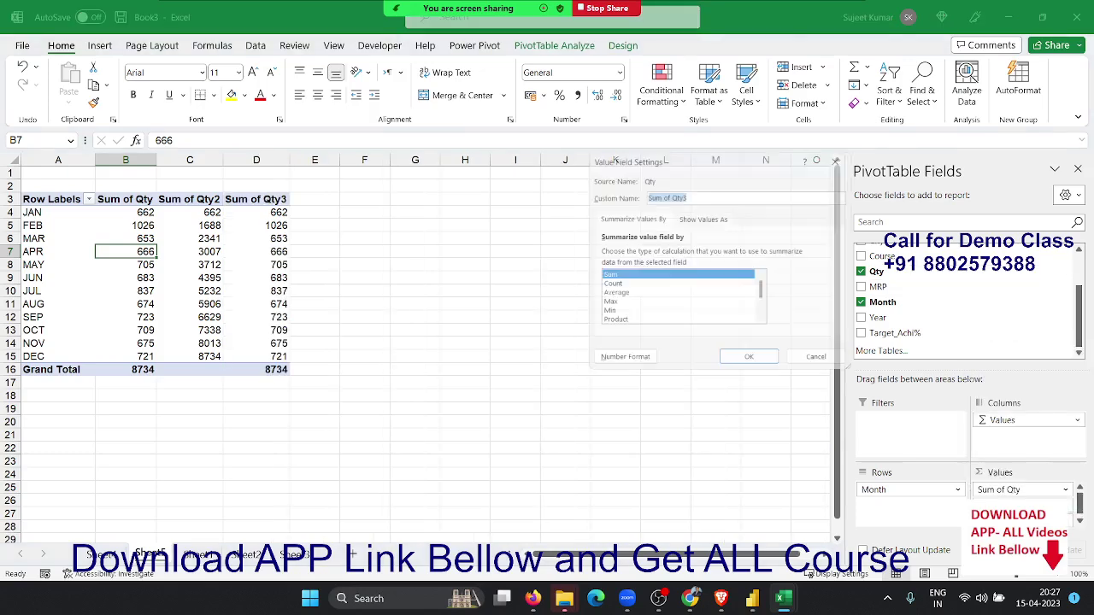
- Show Sum of Qty3 as % Running Total In Month, then return to Sheet1
click(702, 216)
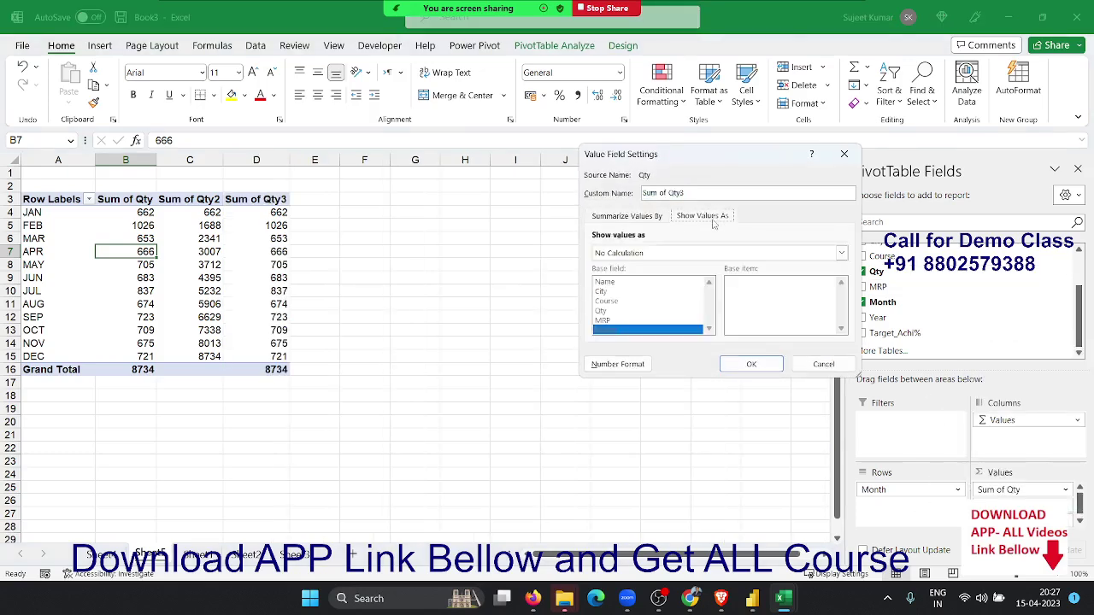
click(840, 253)
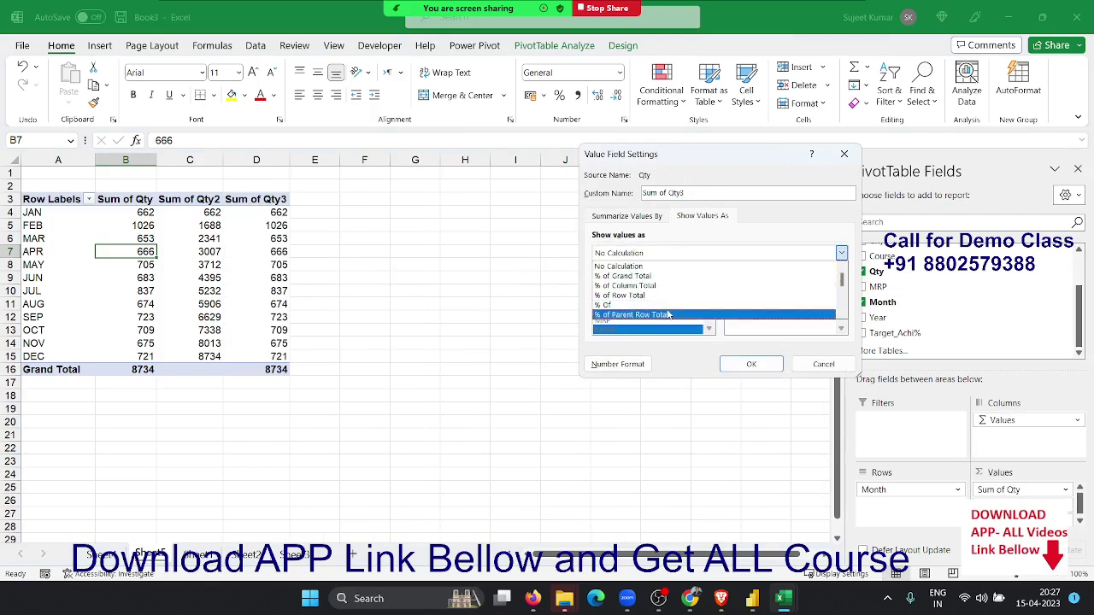
scroll(664, 304, down, 1)
scroll(664, 304, down, 1)
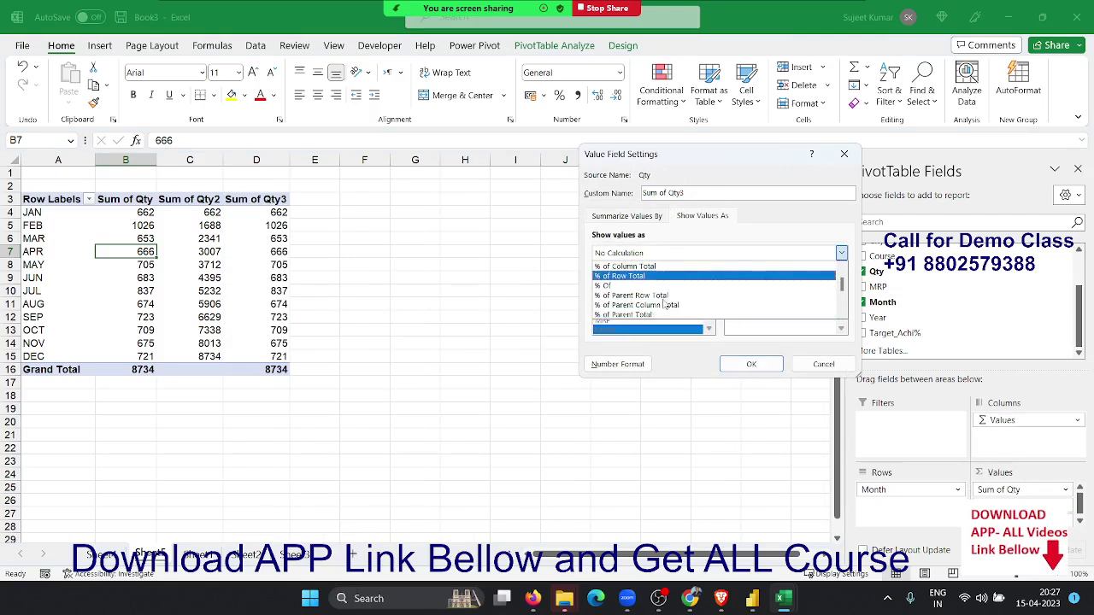
scroll(664, 305, down, 1)
scroll(664, 305, down, 2)
scroll(662, 301, down, 2)
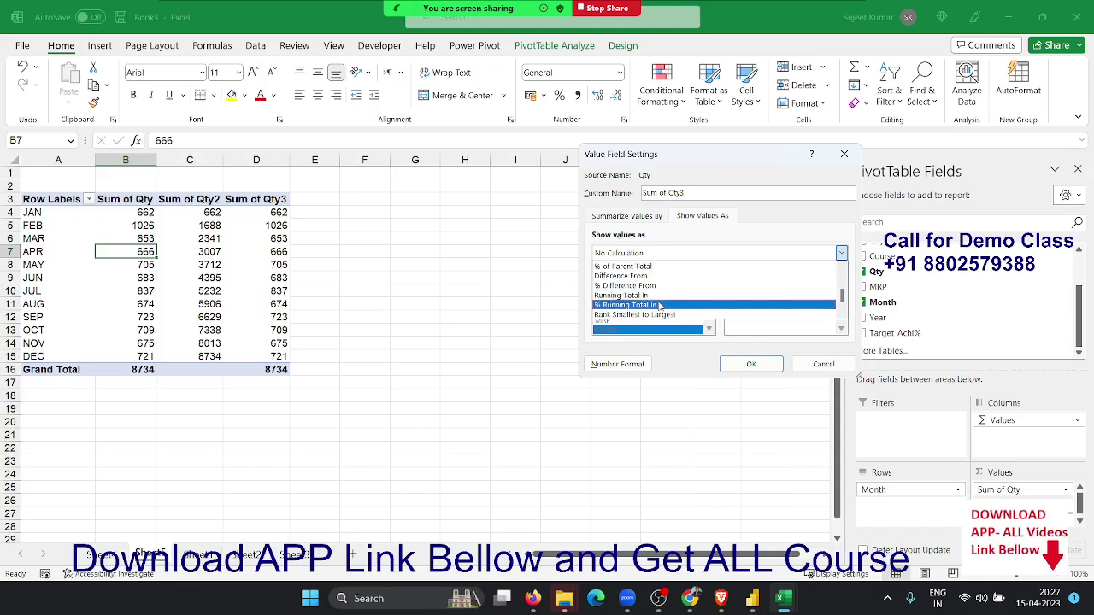
click(662, 305)
click(751, 364)
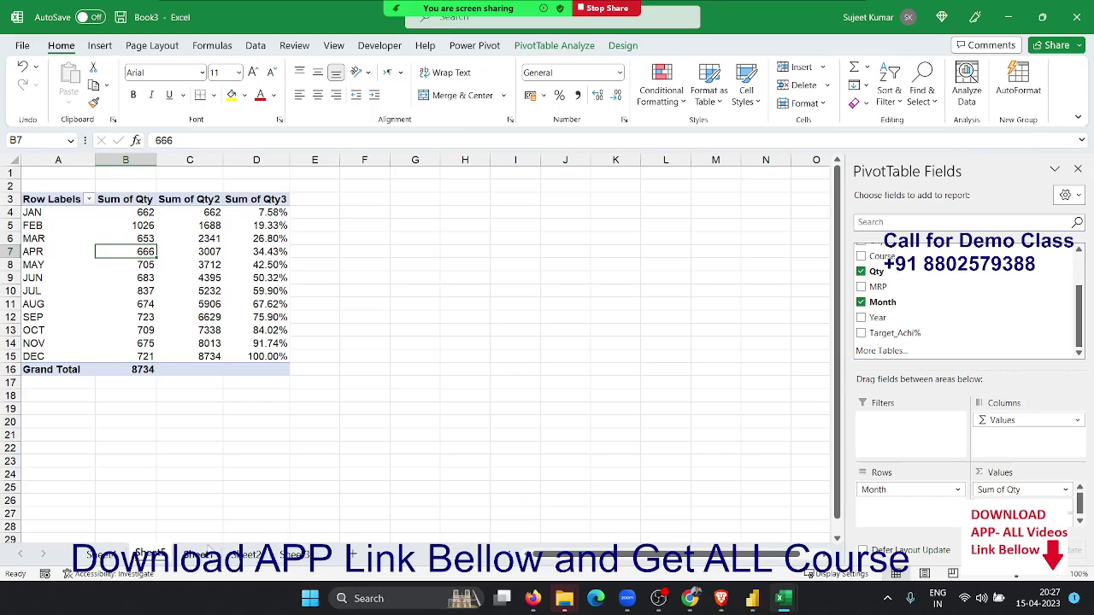
click(199, 554)
- Select the full data range A1:I169 and insert a PivotTable on a new sheet
click(309, 186)
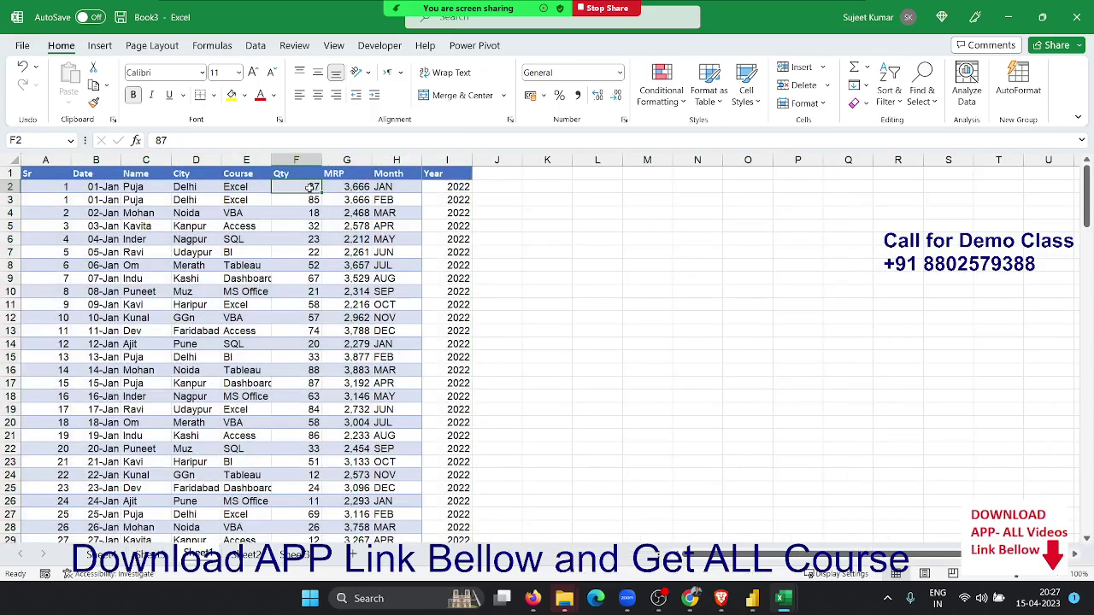
click(349, 190)
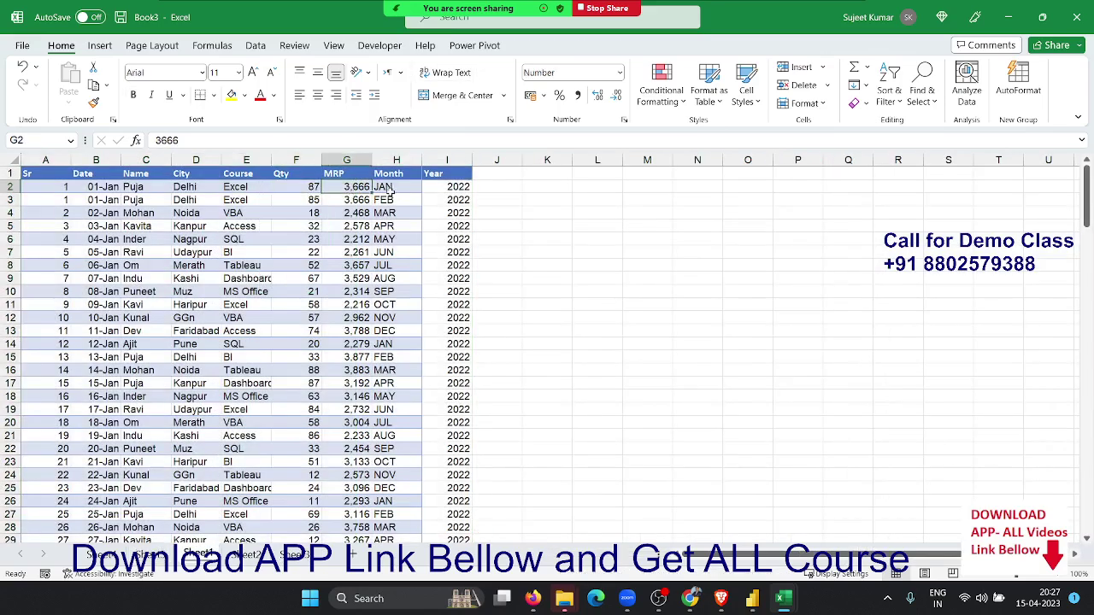
key(ctrl+Down)
key(ctrl+Home)
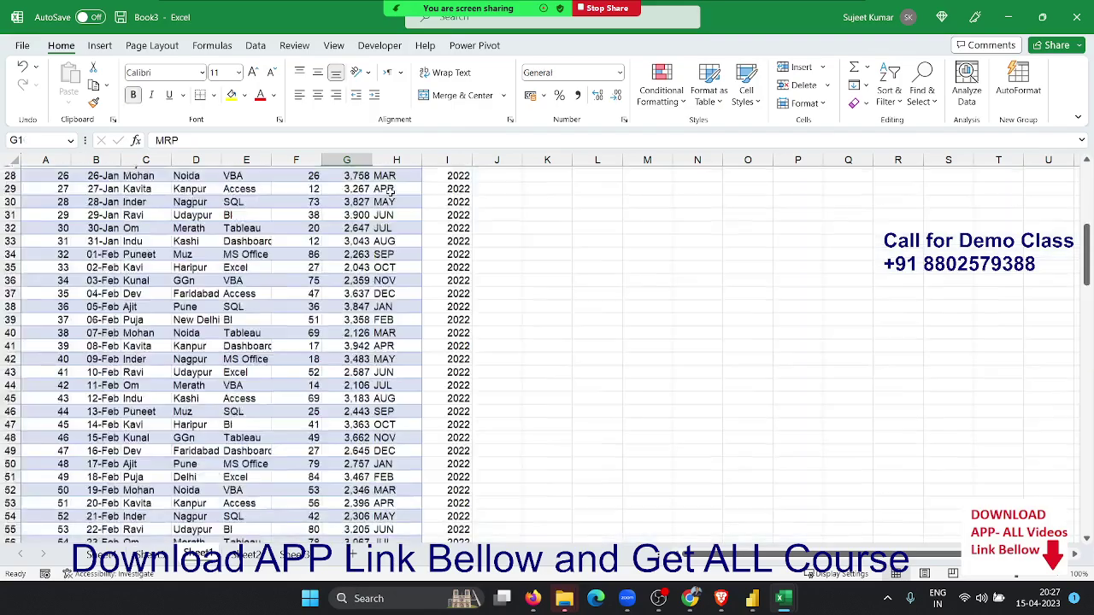
key(ctrl+shift+Right)
key(ctrl+shift+Down)
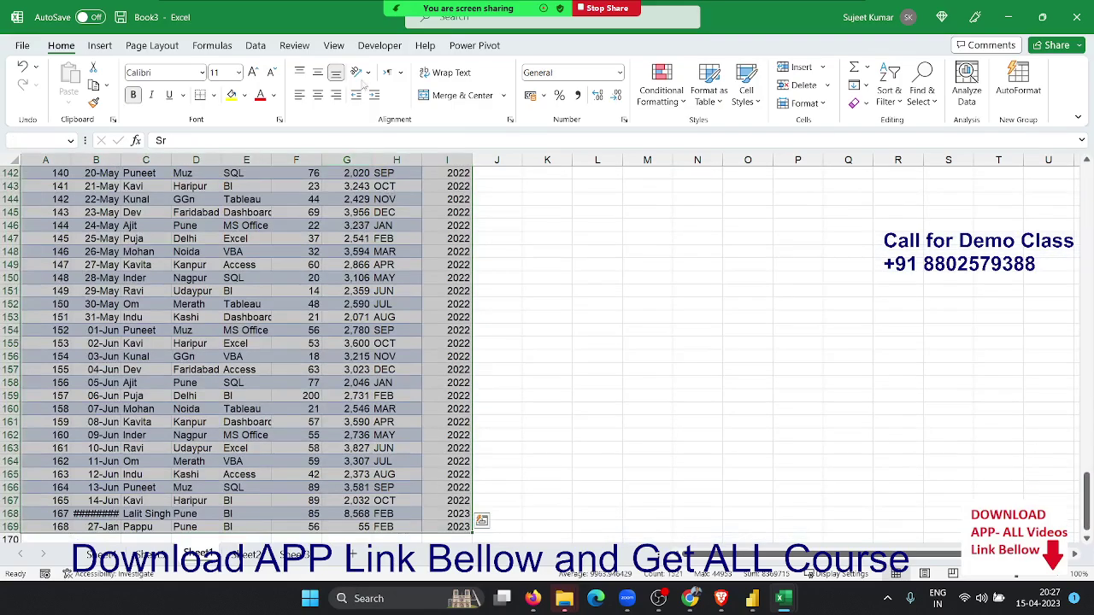
click(102, 47)
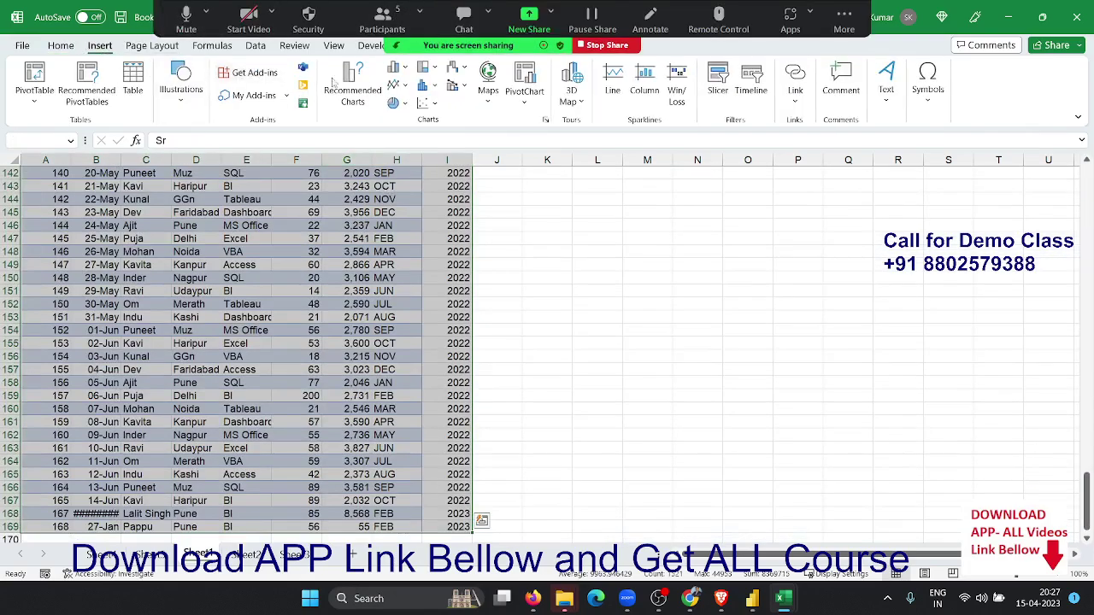
click(47, 89)
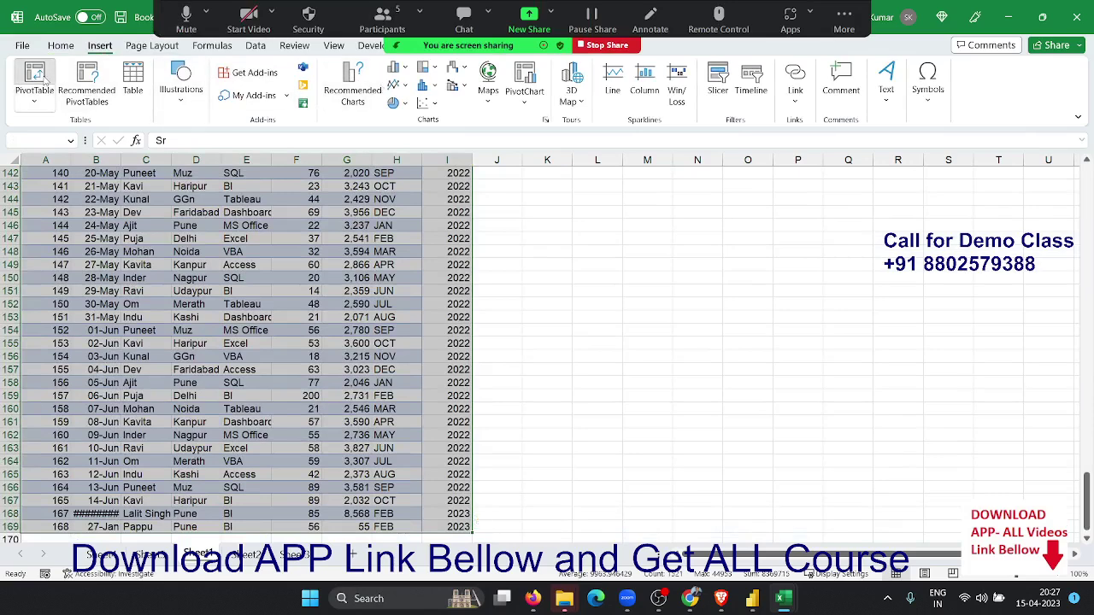
key(Return)
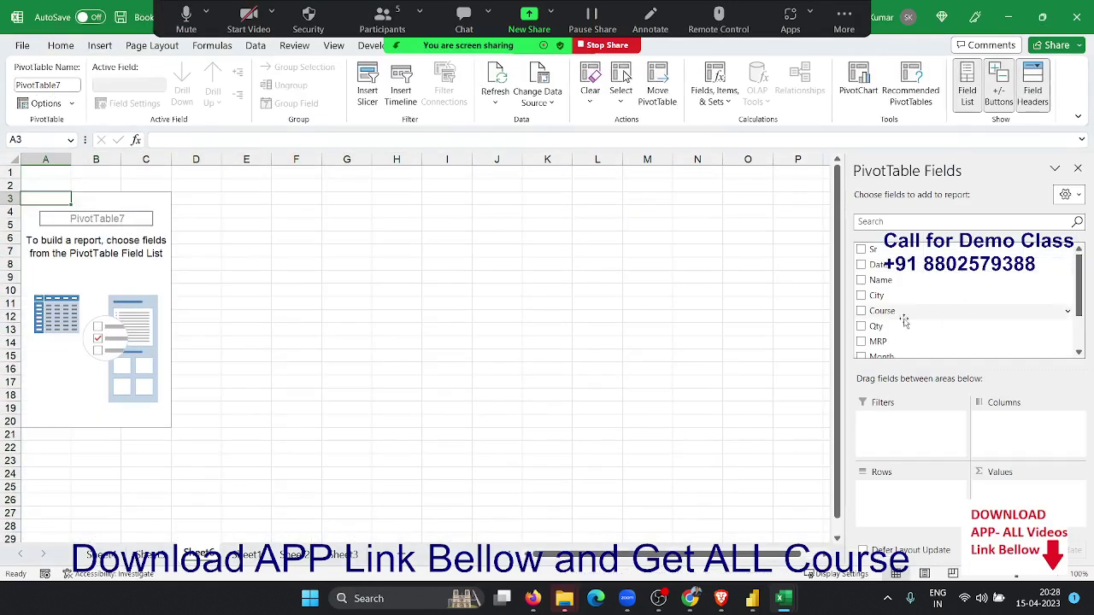
- Add Name as rows with Sum of Qty and Sum of MRP as values
click(885, 281)
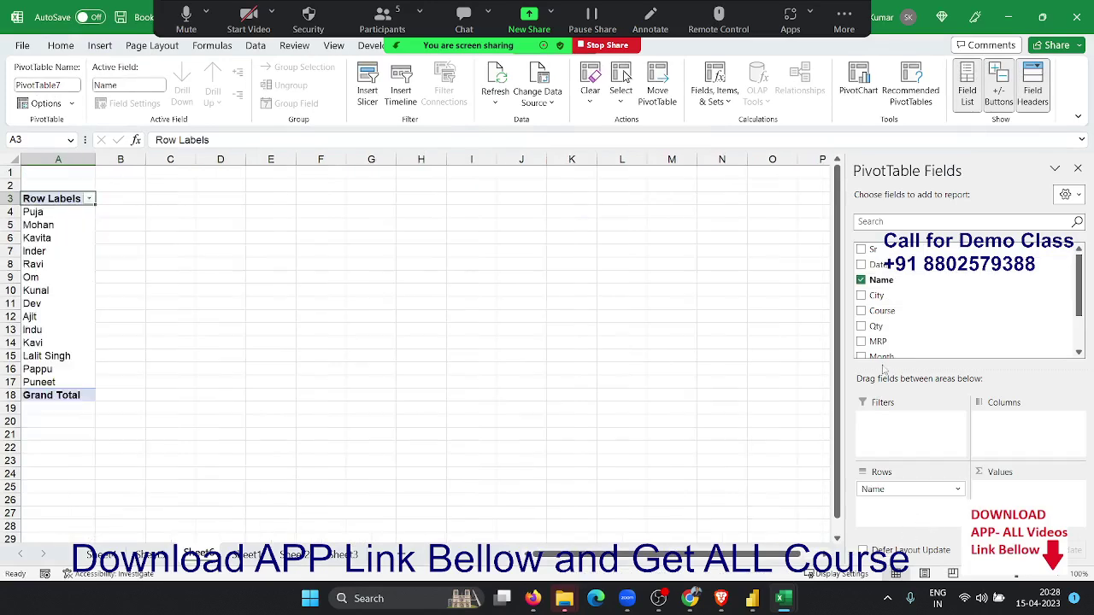
click(878, 327)
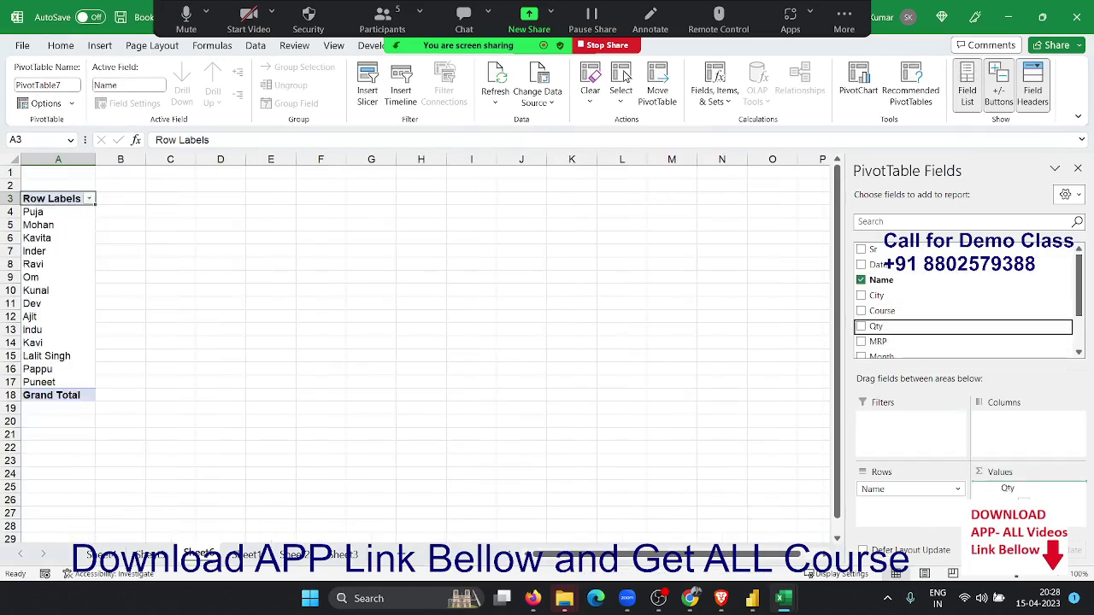
click(878, 341)
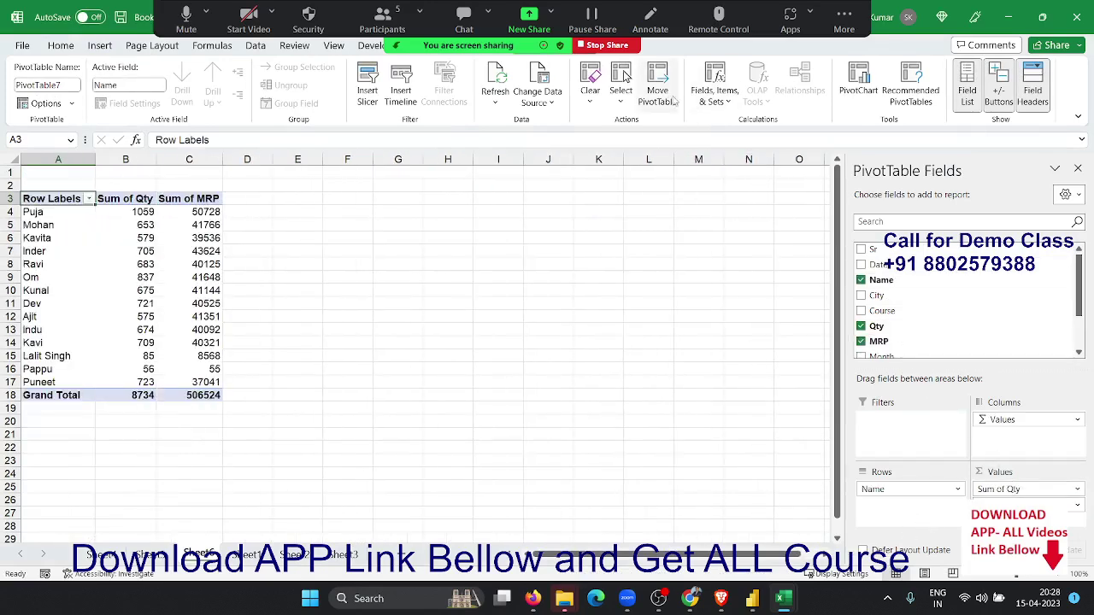
- Add a calculated field Amt with formula =Qty*MRP to the pivot table
click(711, 94)
click(726, 123)
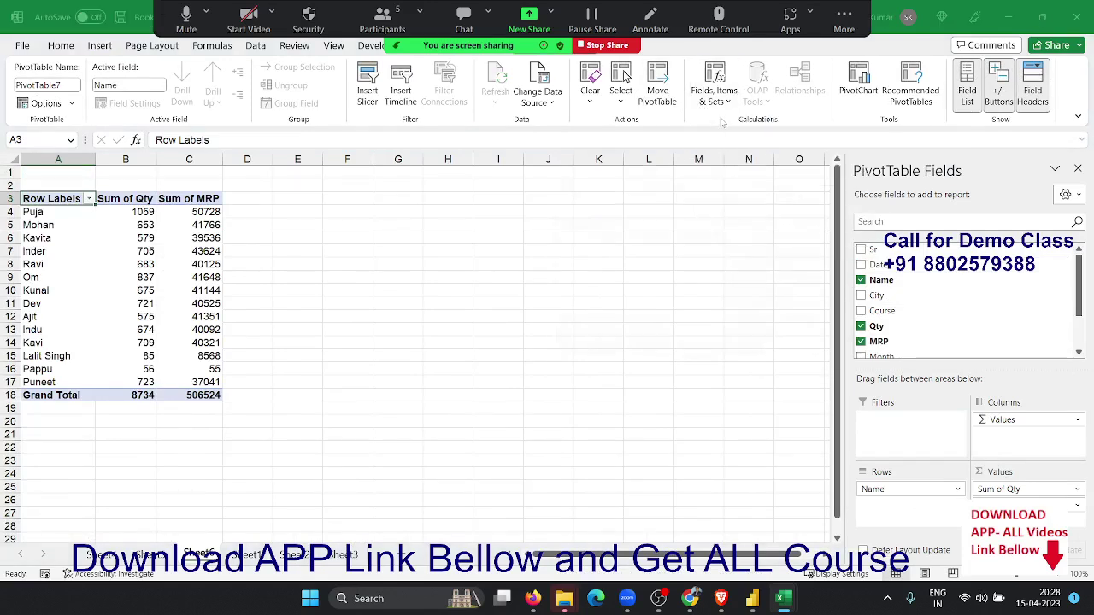
text(Amt)
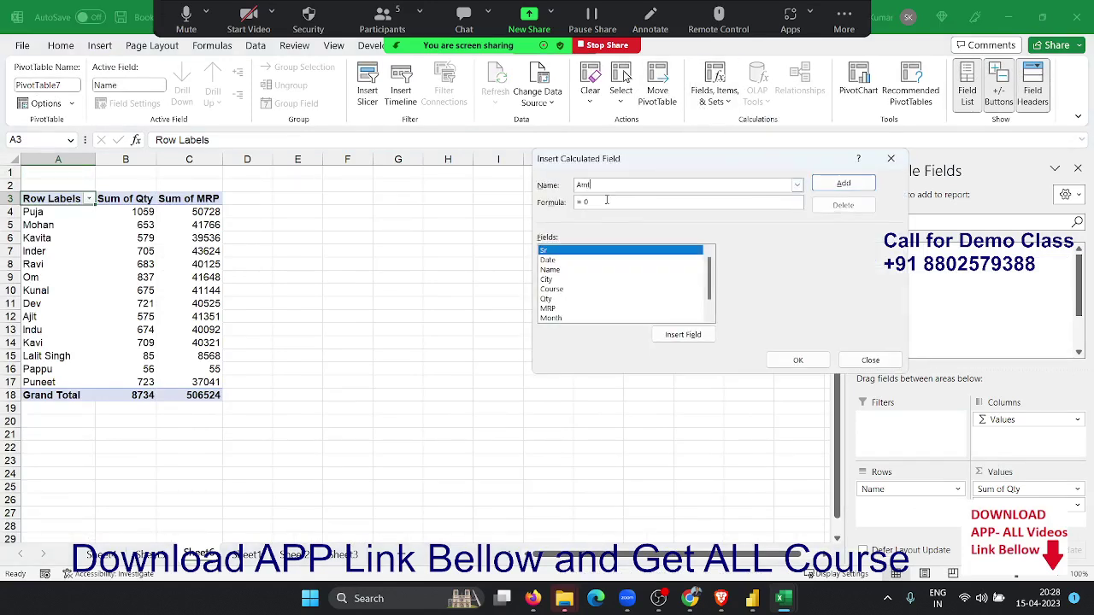
key(Tab)
text(=)
click(562, 302)
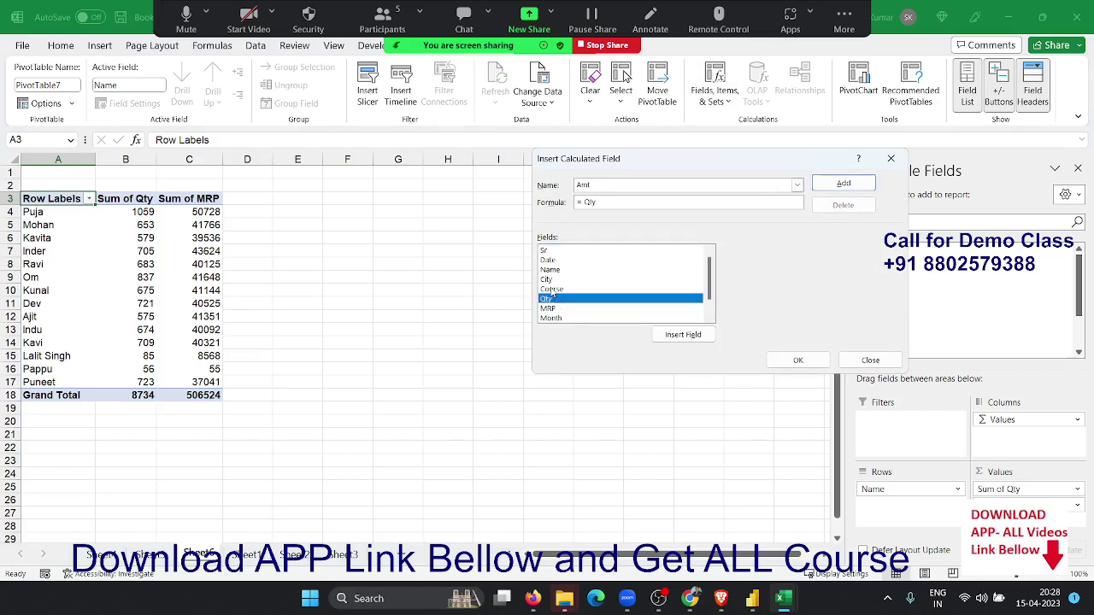
click(546, 308)
click(683, 334)
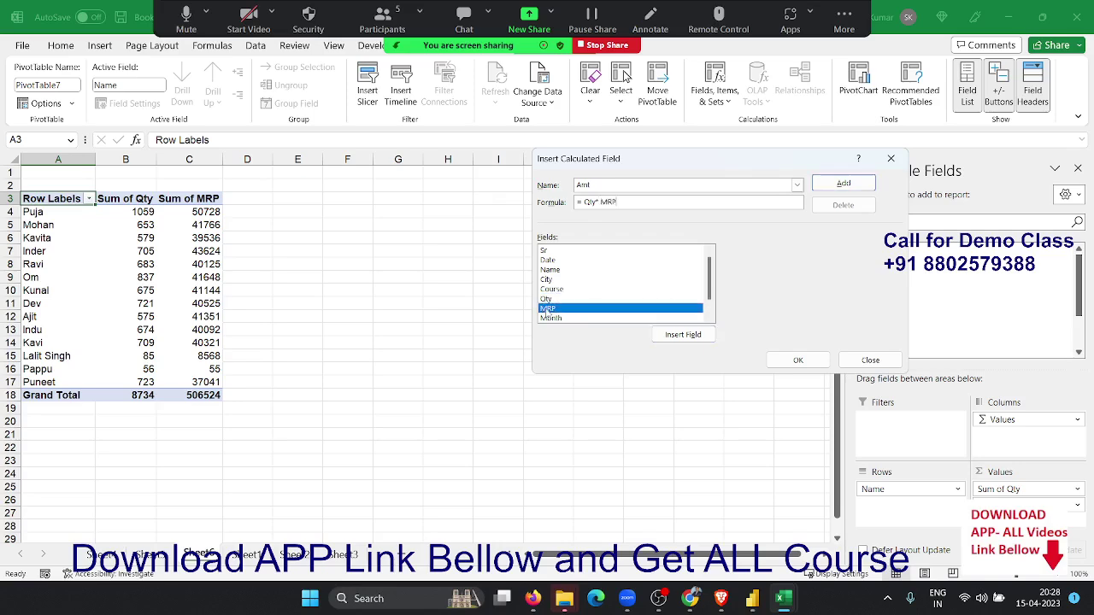
click(843, 184)
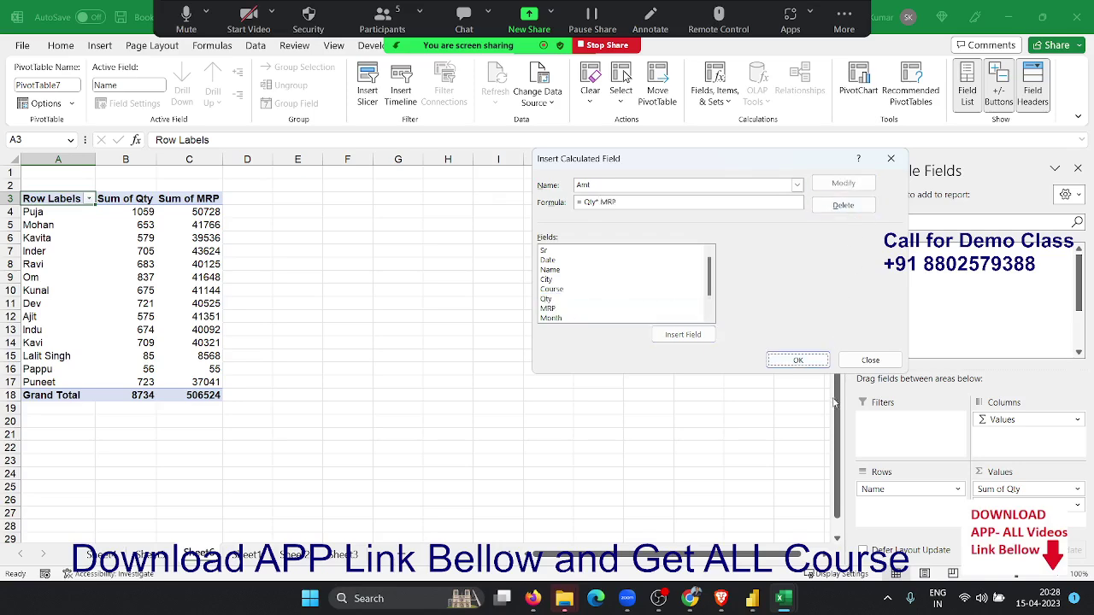
click(797, 359)
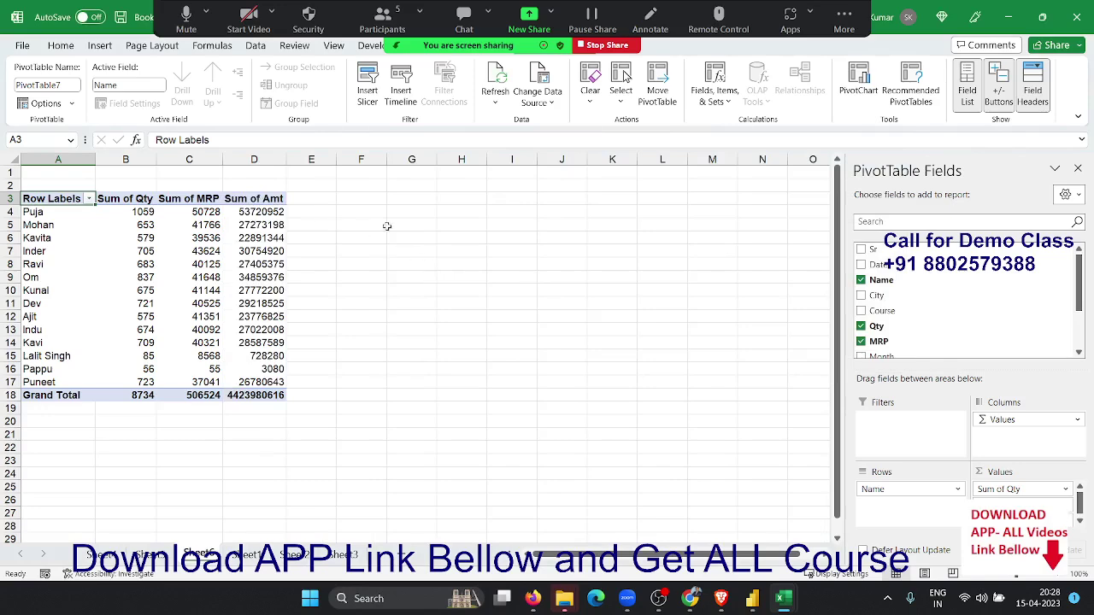
- Create a calculated field GST with formula =Amt*18%, adding a Sum of GST column
click(714, 90)
click(732, 122)
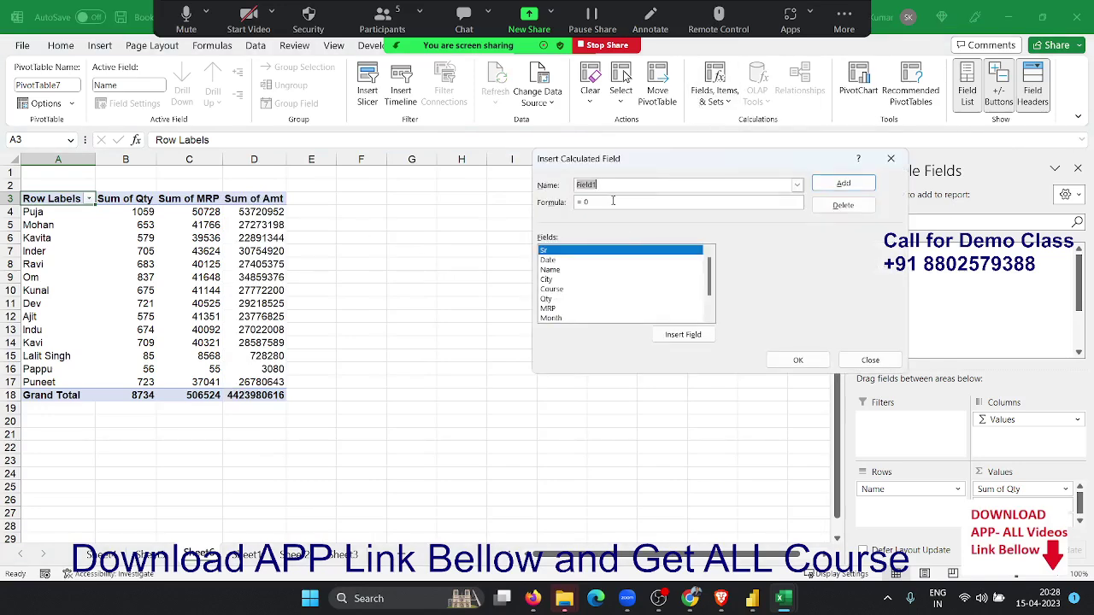
text(GST)
key(Tab)
text(=)
scroll(600, 265, down, 1)
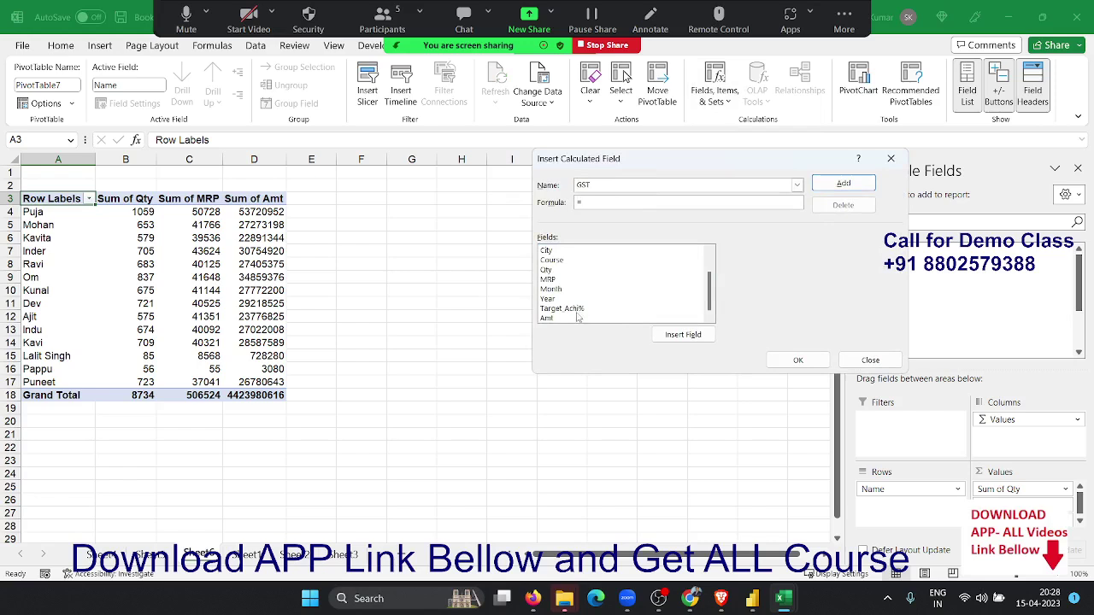
click(571, 320)
double_click(572, 319)
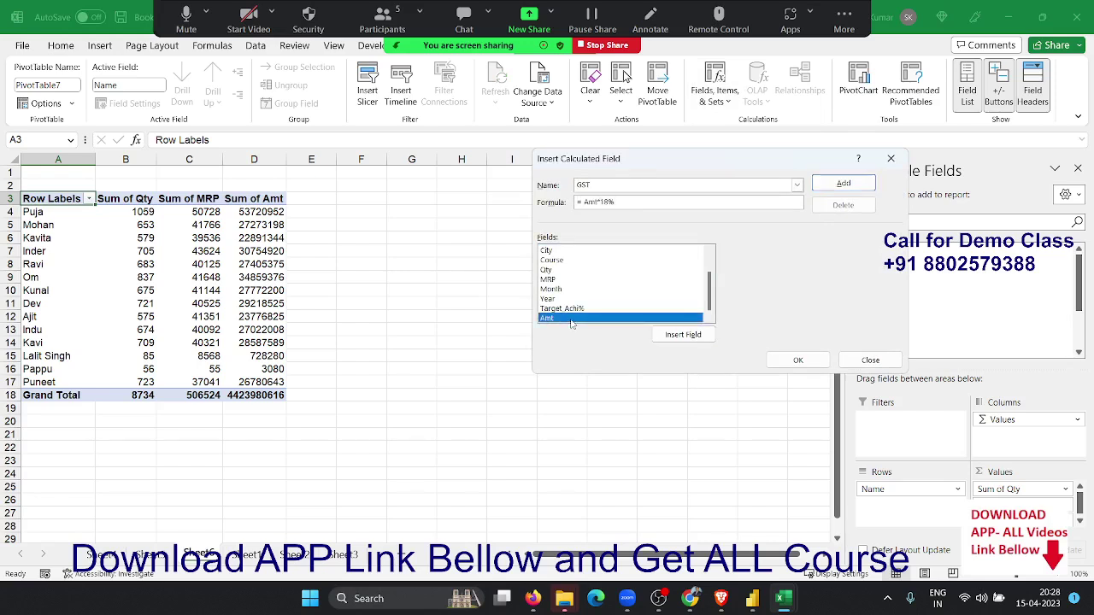
click(844, 183)
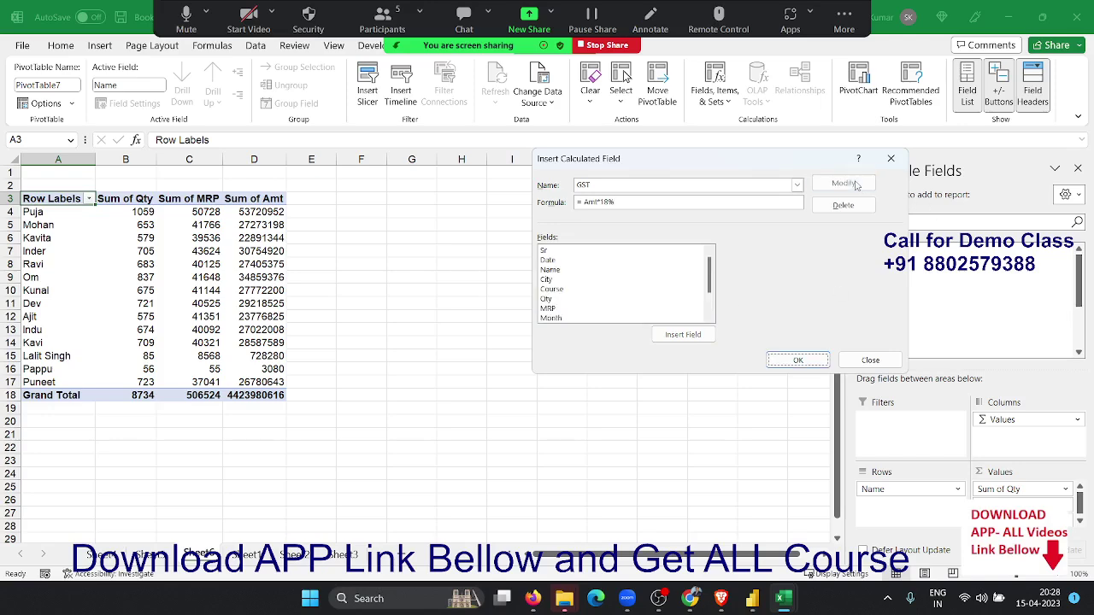
click(797, 359)
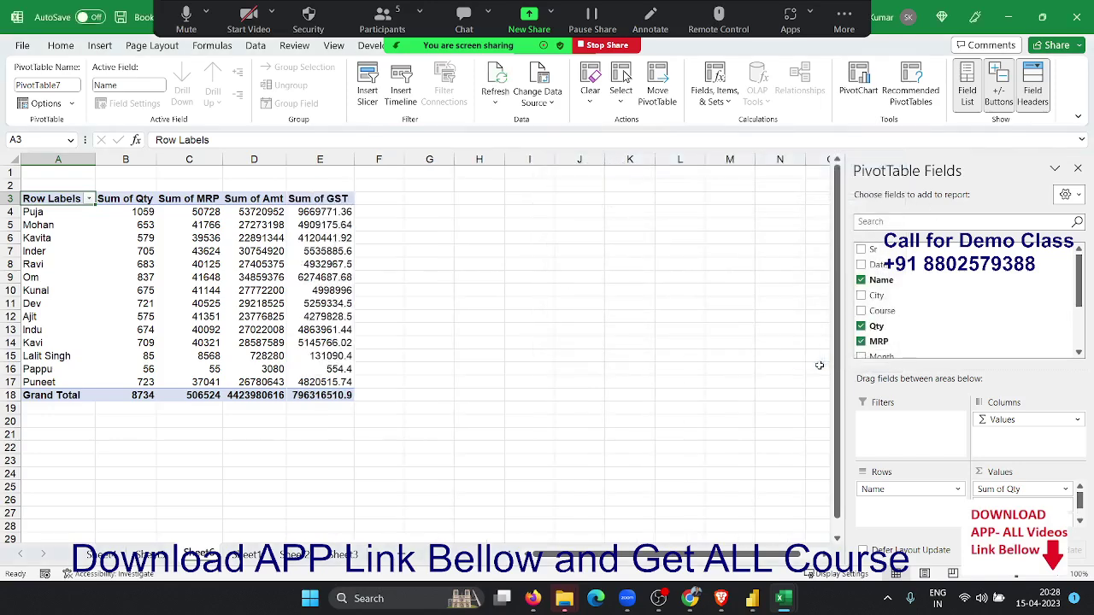
- Modify the GST calculated field to =round(Amt*18%,0), giving a whole-number total of 796316511
click(312, 212)
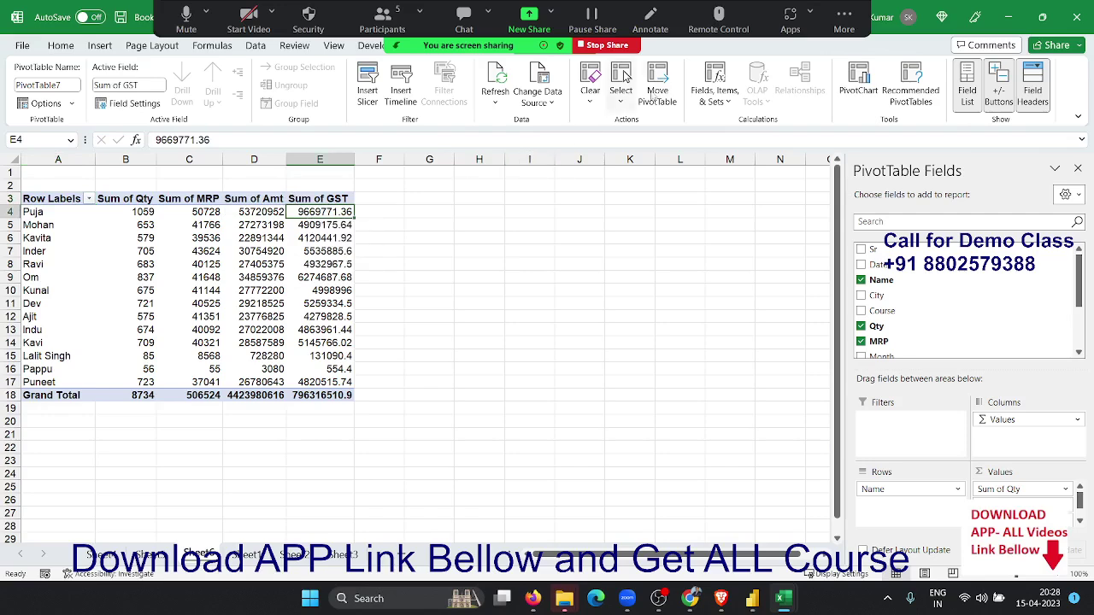
click(710, 93)
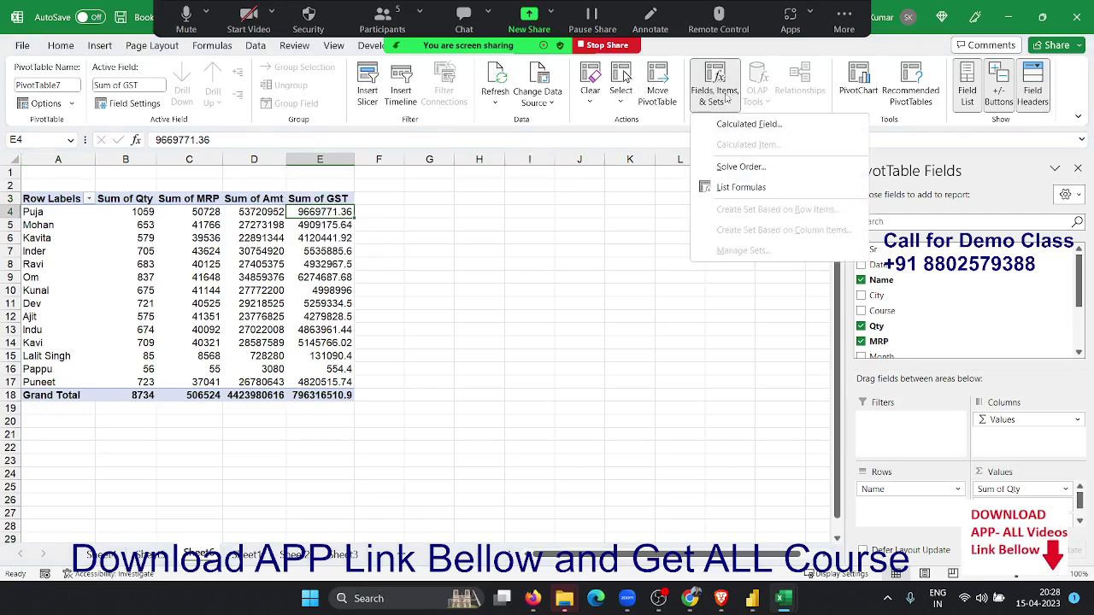
click(749, 124)
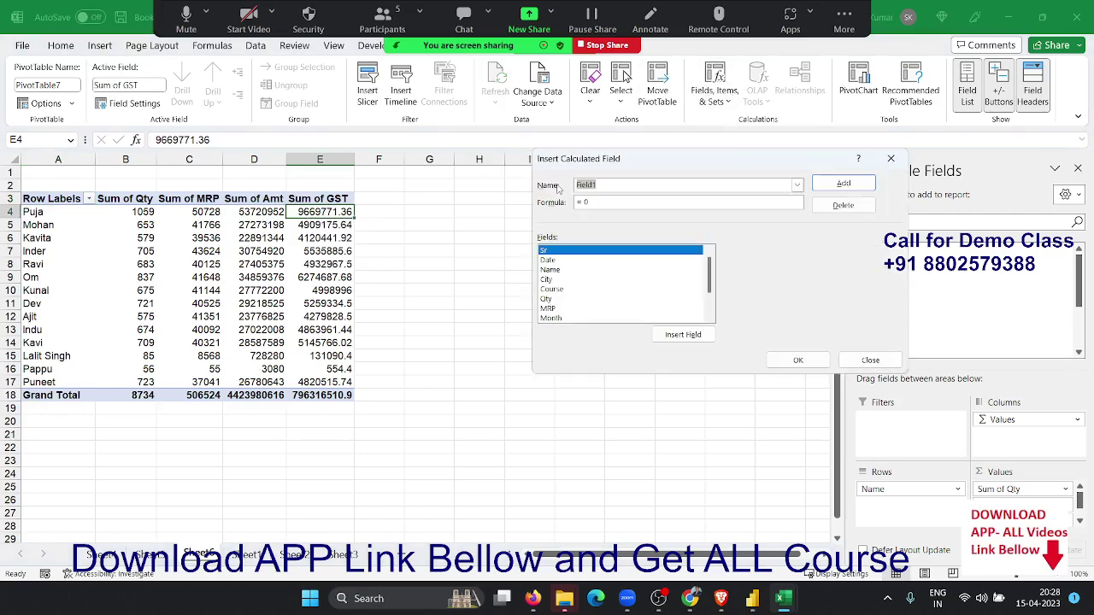
click(797, 185)
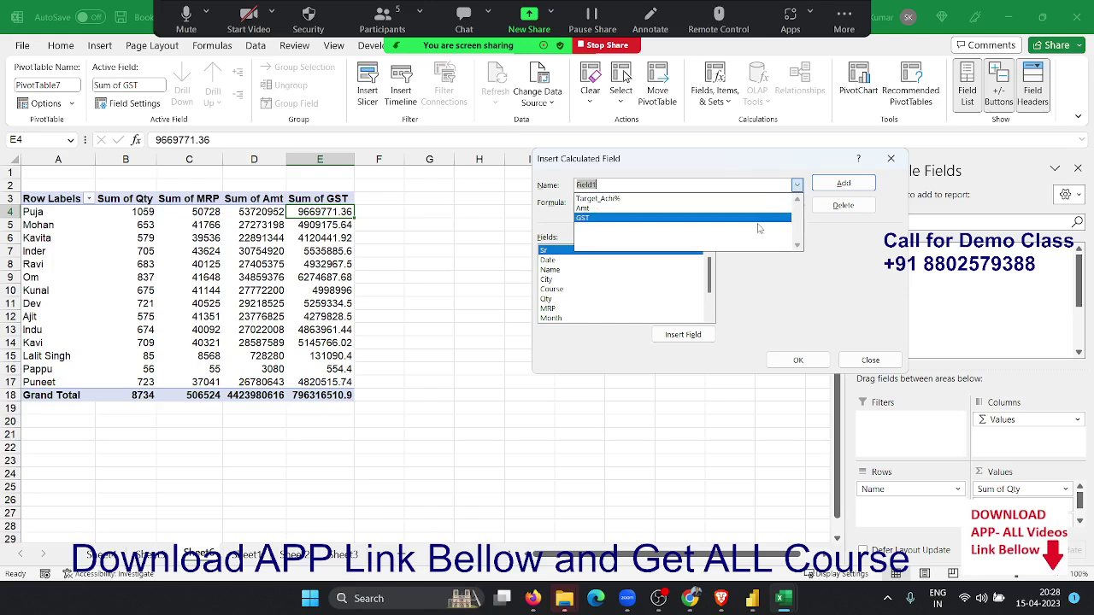
click(764, 217)
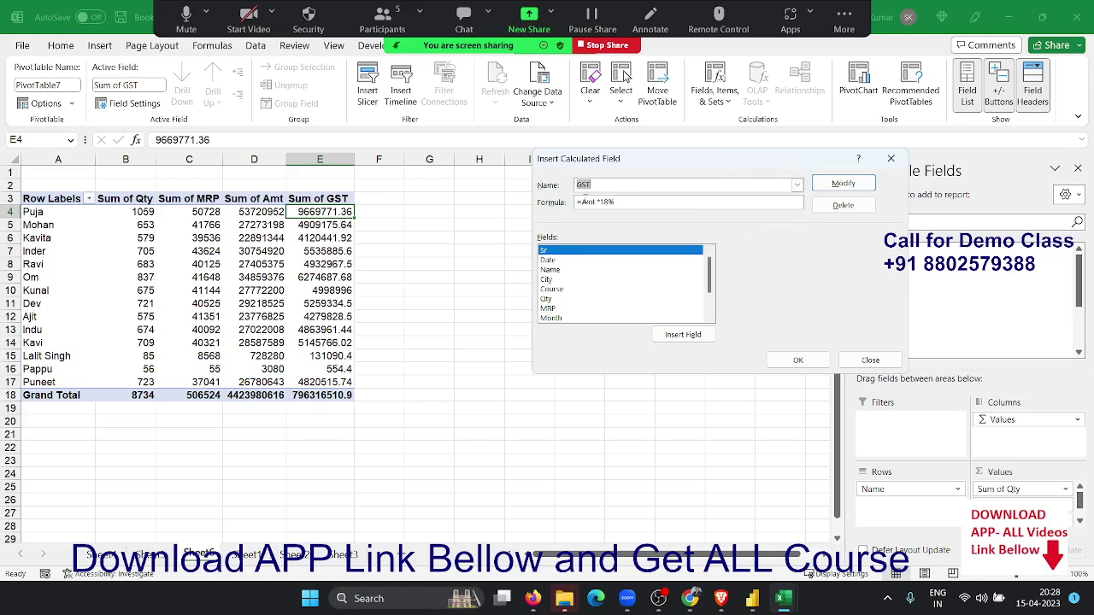
click(586, 202)
text(ro)
text(und()
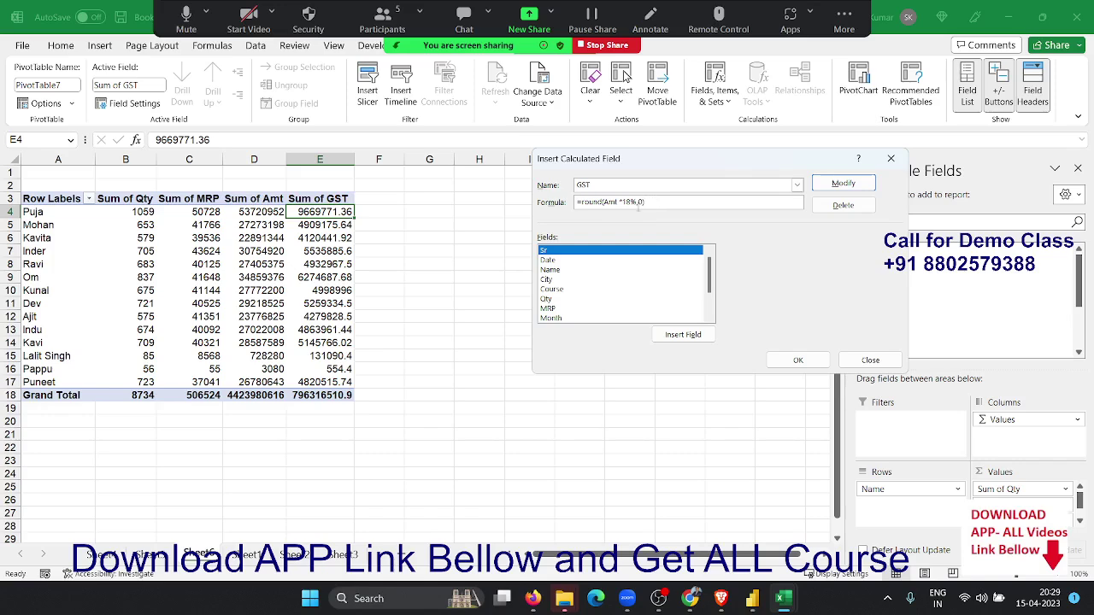
click(843, 183)
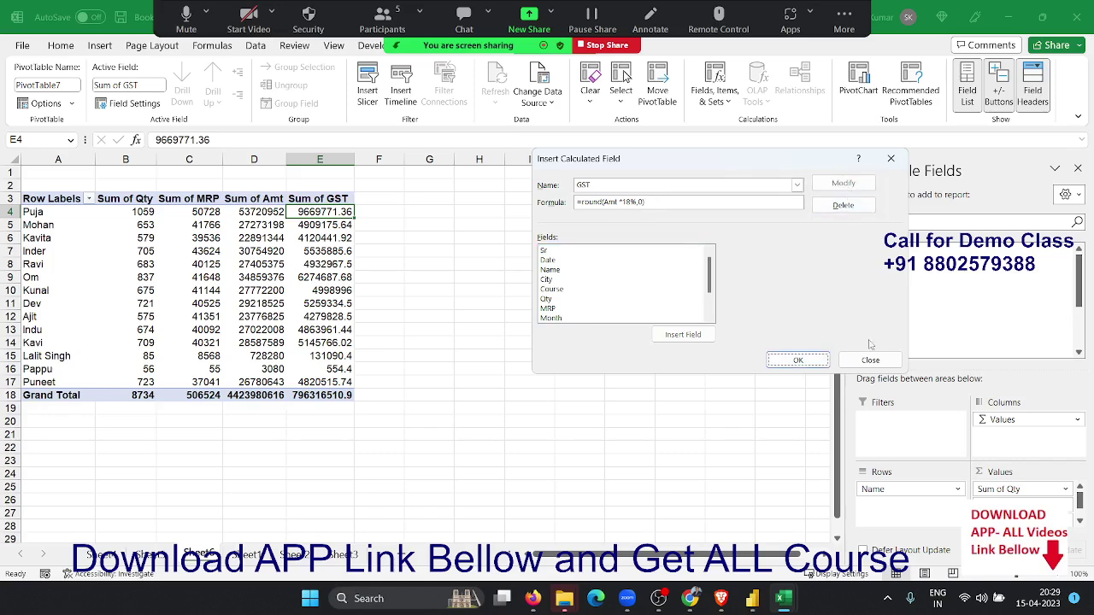
click(808, 366)
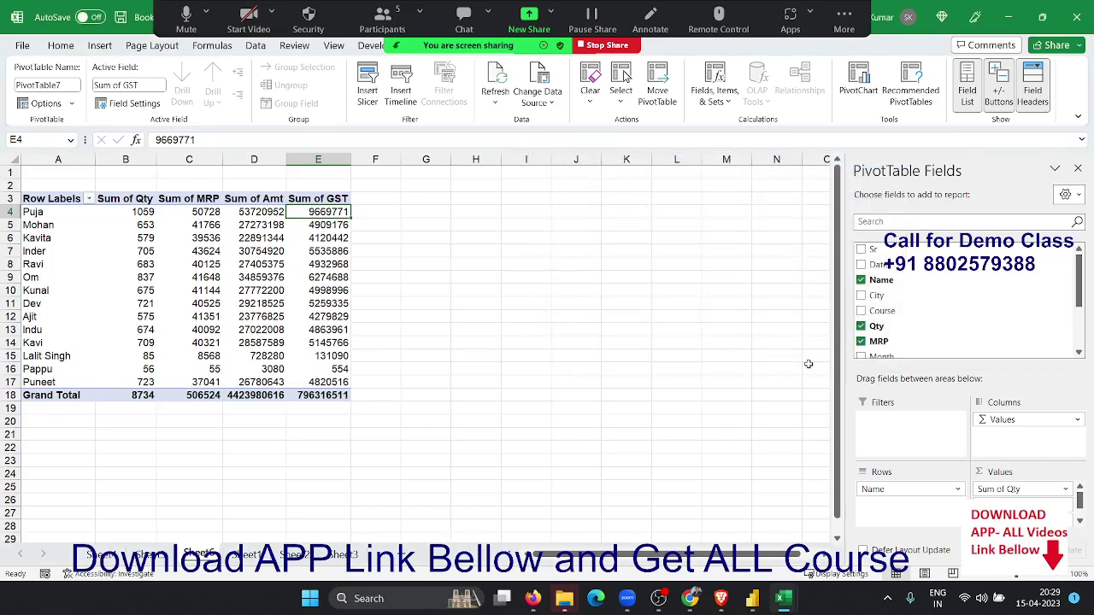